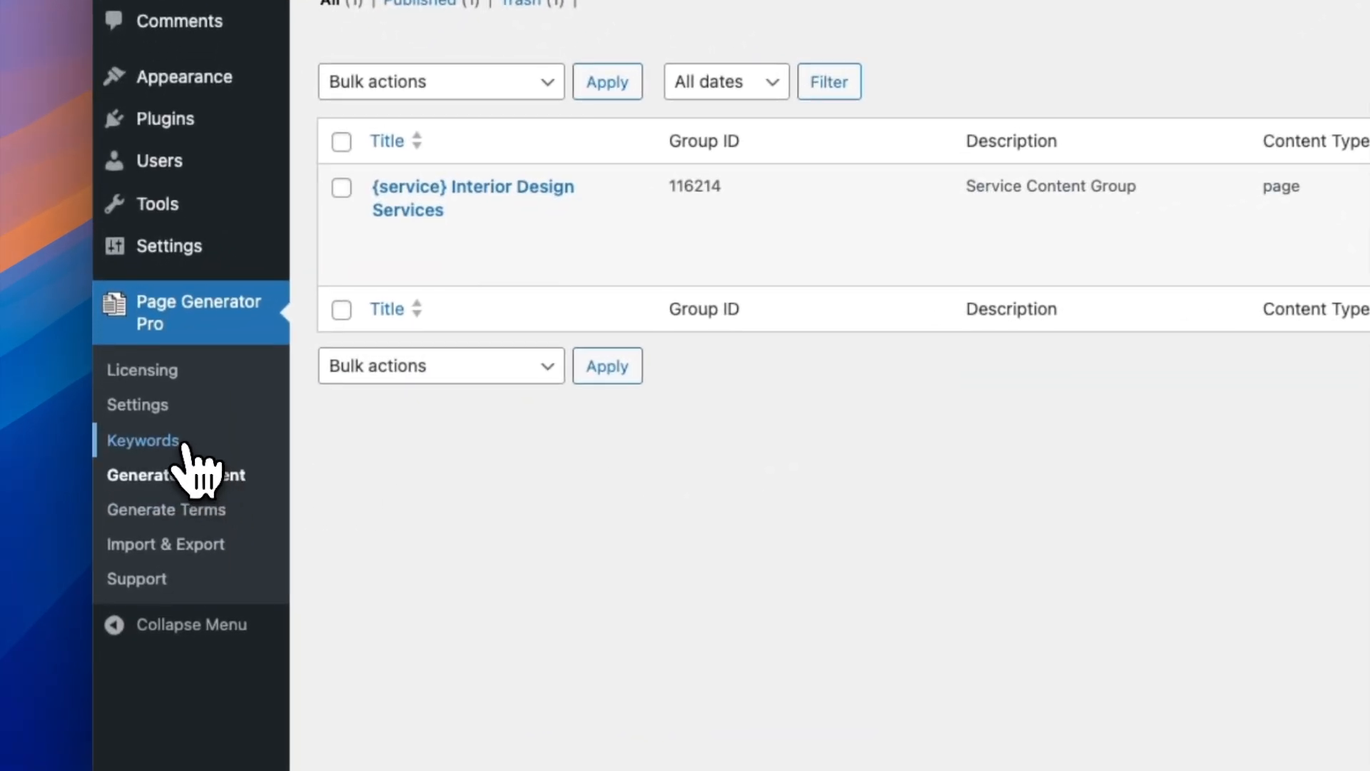
# Review the terms of the service keyword and open the {service} Interior Design Services content group for editing
pyautogui.click(117, 465)
pyautogui.click(400, 260)
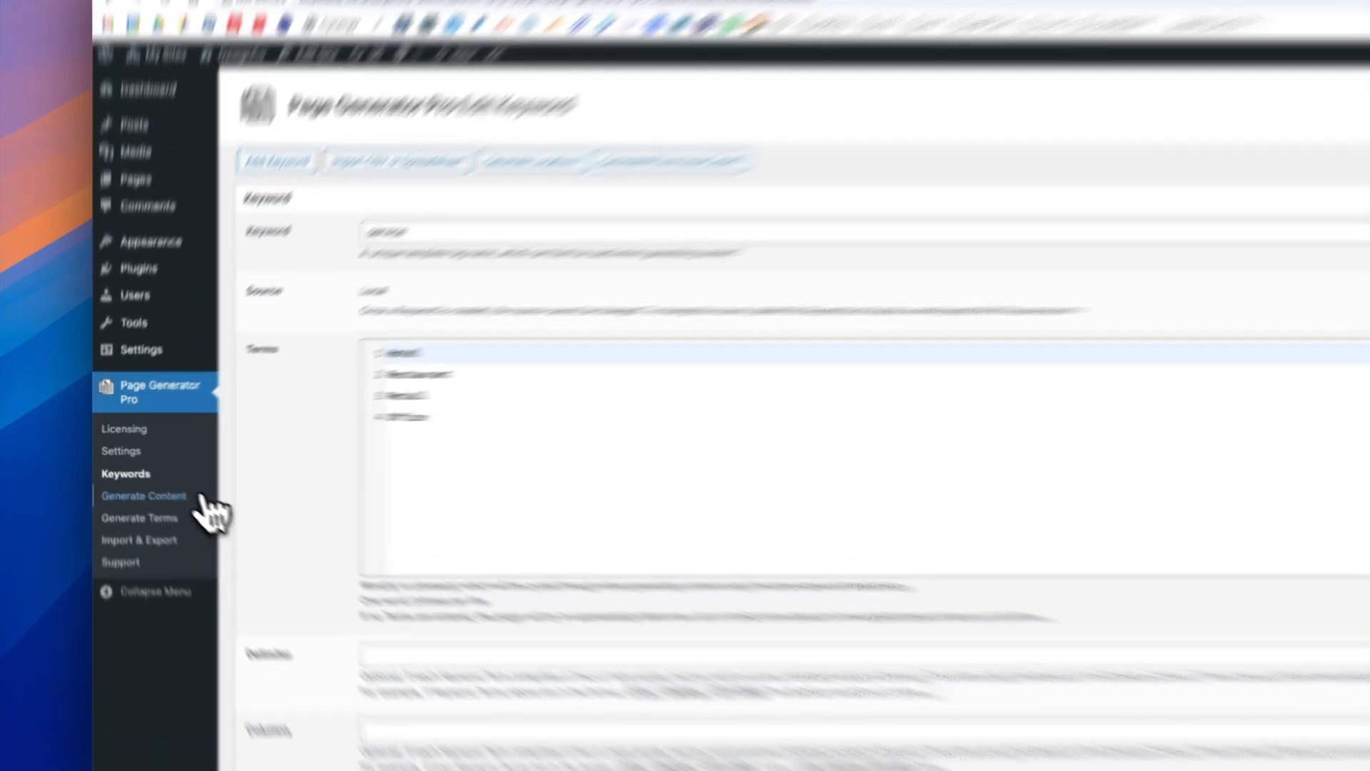
pyautogui.click(133, 482)
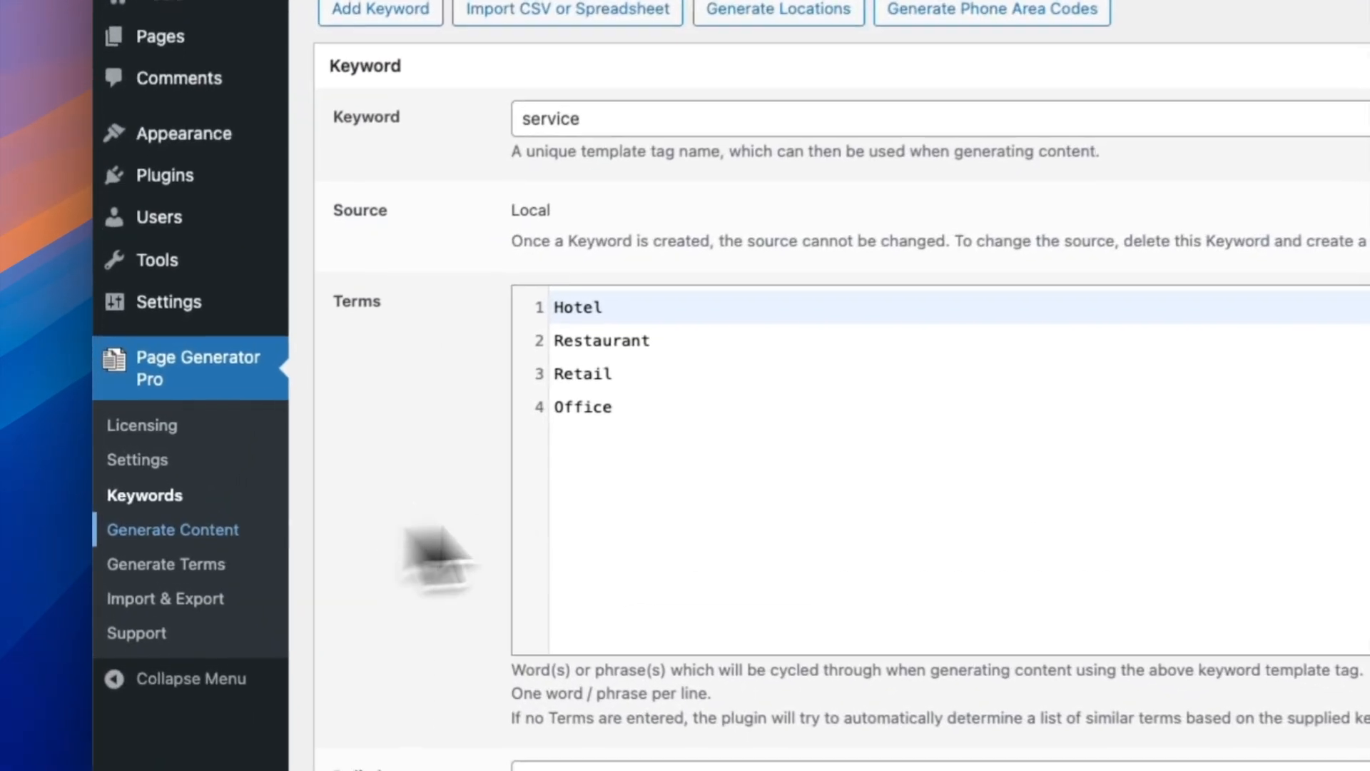
pyautogui.click(457, 245)
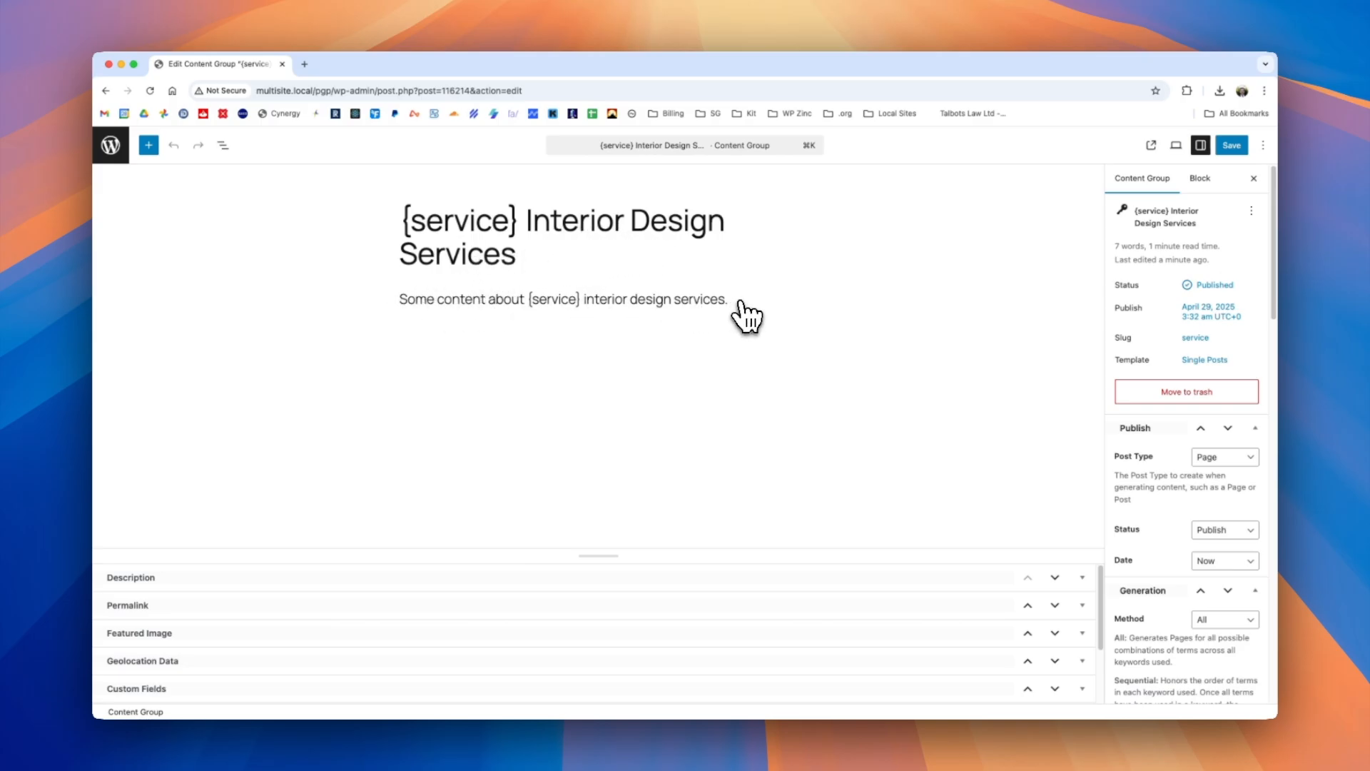
# Generate all pages from the {service} Interior Design Services content group via the browser and accept the confirmation
pyautogui.scroll(-10, 1213, 535)
pyautogui.click(1222, 635)
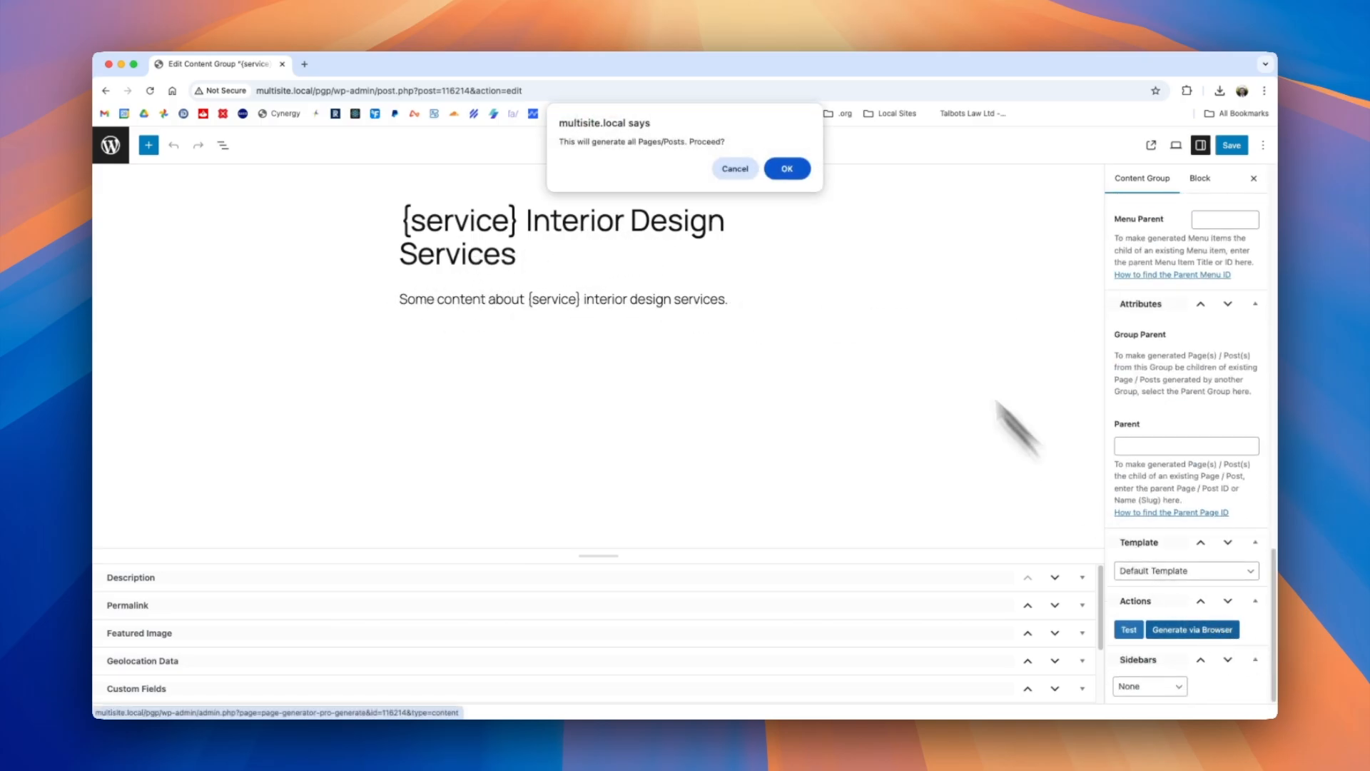
pyautogui.click(786, 168)
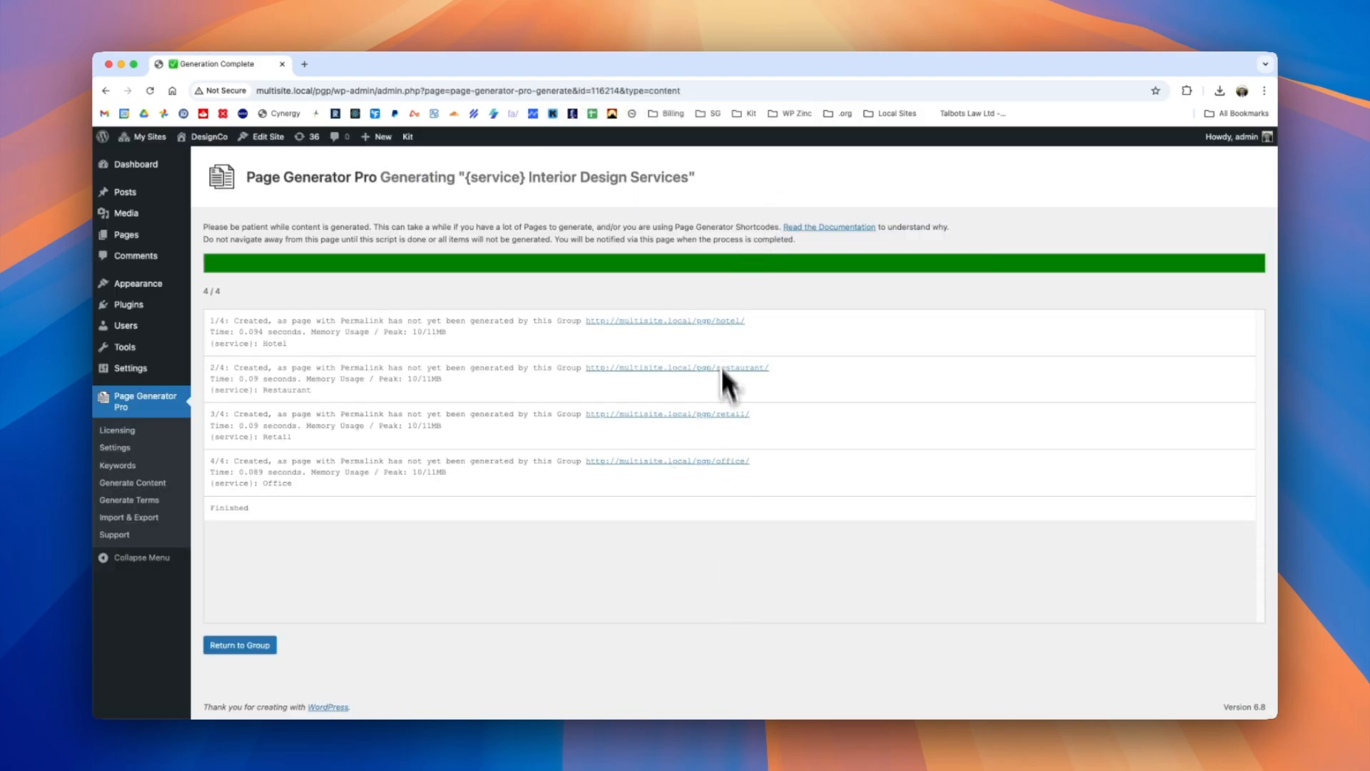
# View the generated hotel, restaurant, retail and office pages one after another from the generation log
pyautogui.click(713, 321)
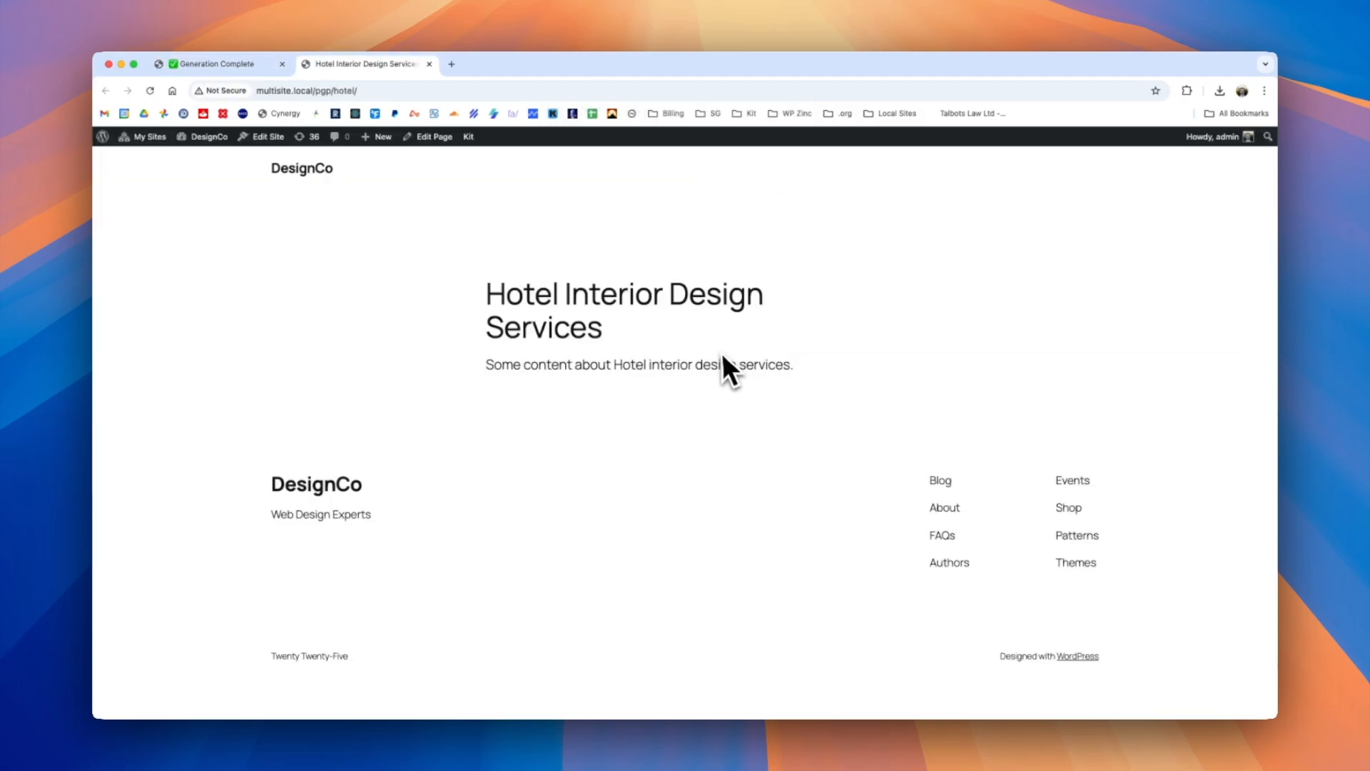
pyautogui.hotkey('ctrl', 'shift', 'Tab')
pyautogui.click(730, 371)
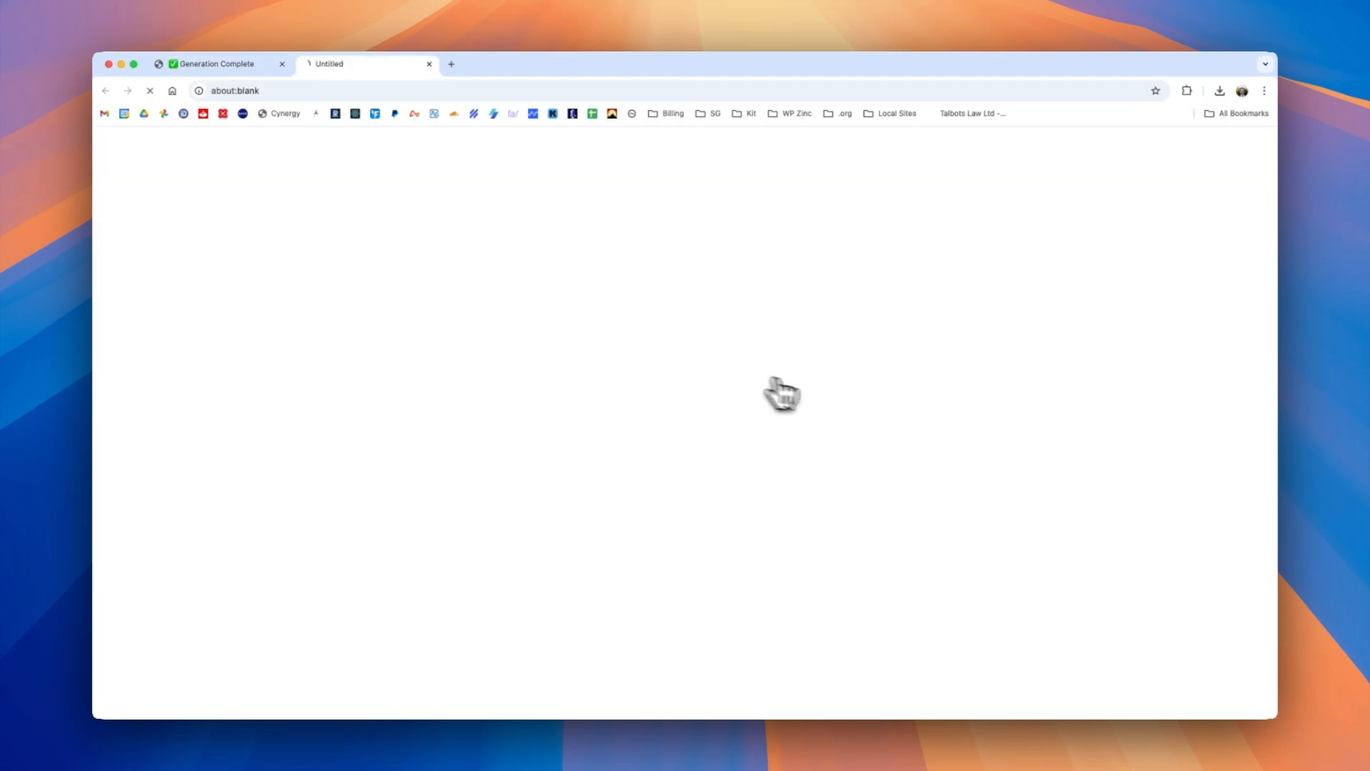
pyautogui.hotkey('ctrl', 'shift', 'Tab')
pyautogui.click(702, 418)
pyautogui.hotkey('ctrl', 'shift', 'Tab')
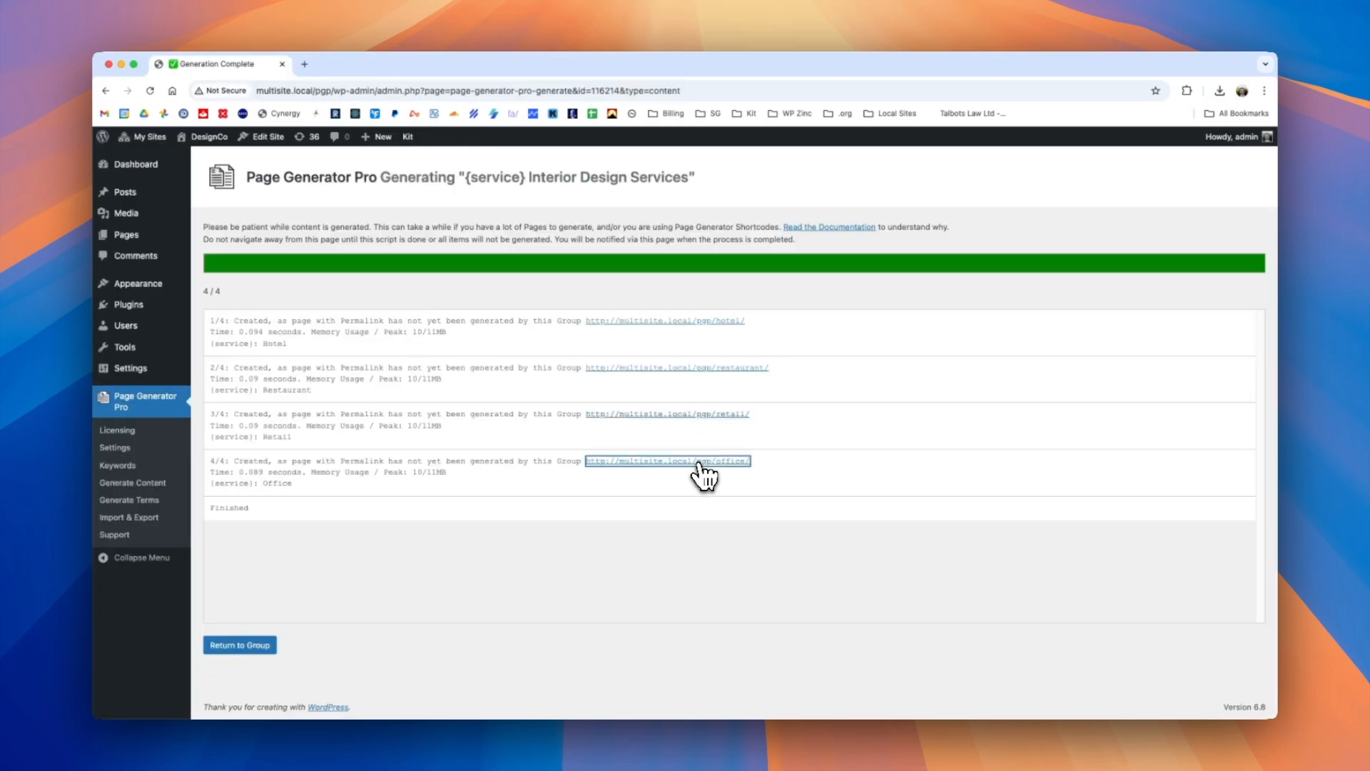
pyautogui.click(703, 471)
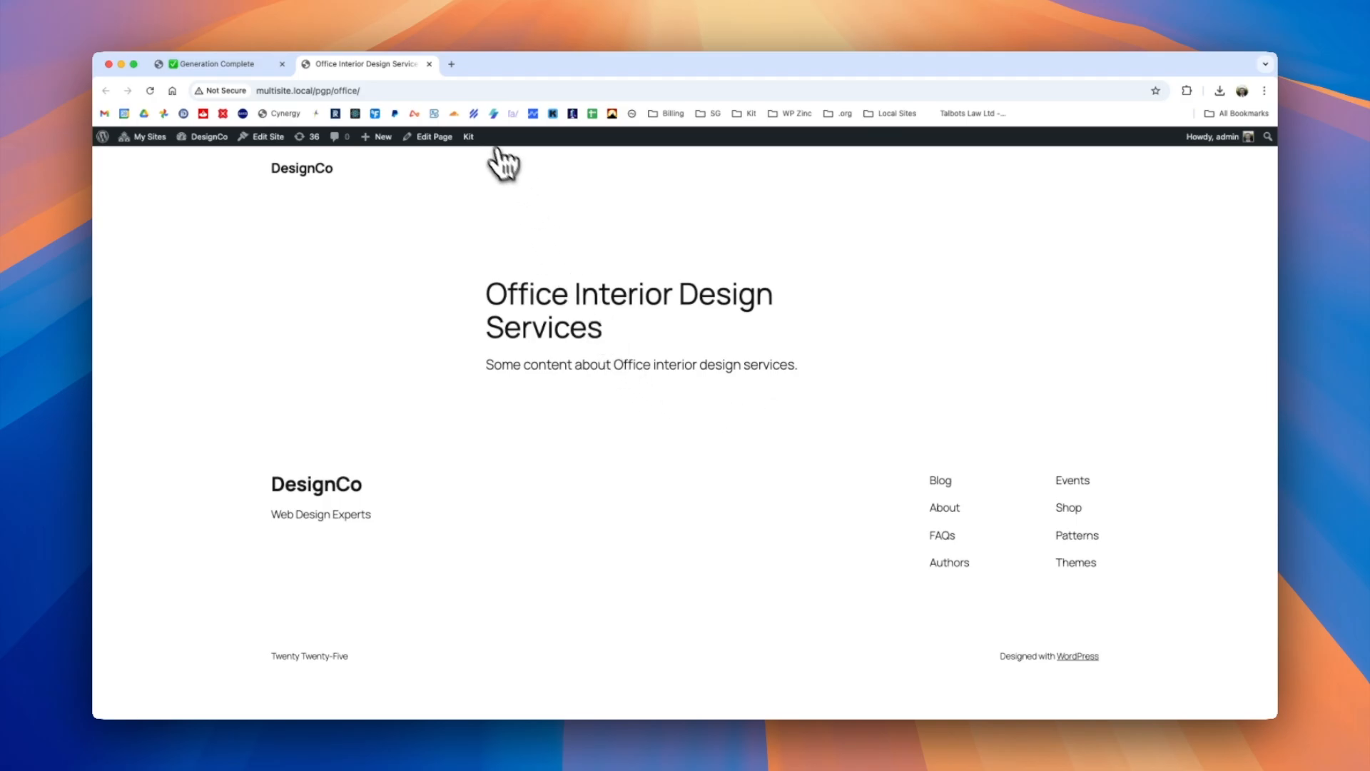
pyautogui.press('super+w')
# Return to the content group and insert a Related Links block below the existing paragraph
pyautogui.click(269, 645)
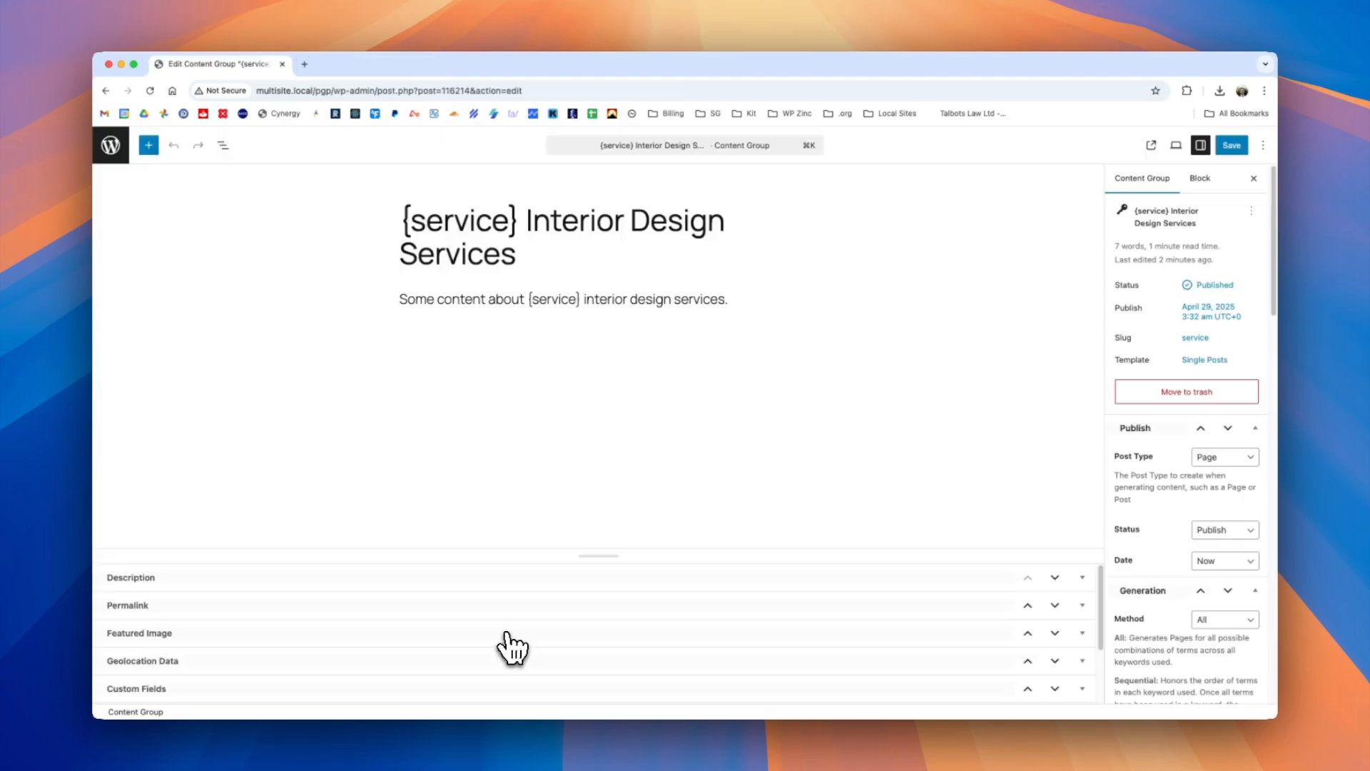
pyautogui.click(732, 300)
pyautogui.press('Return')
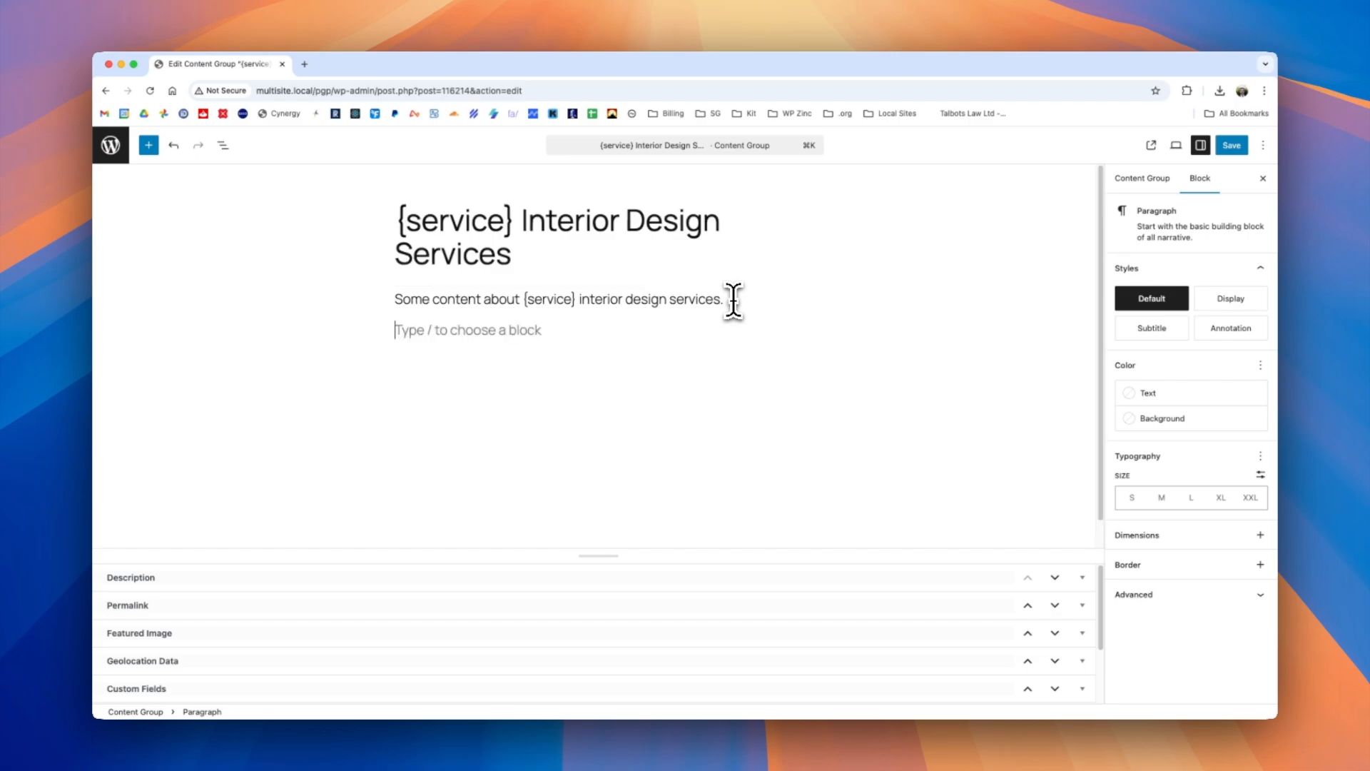
pyautogui.write('/rel')
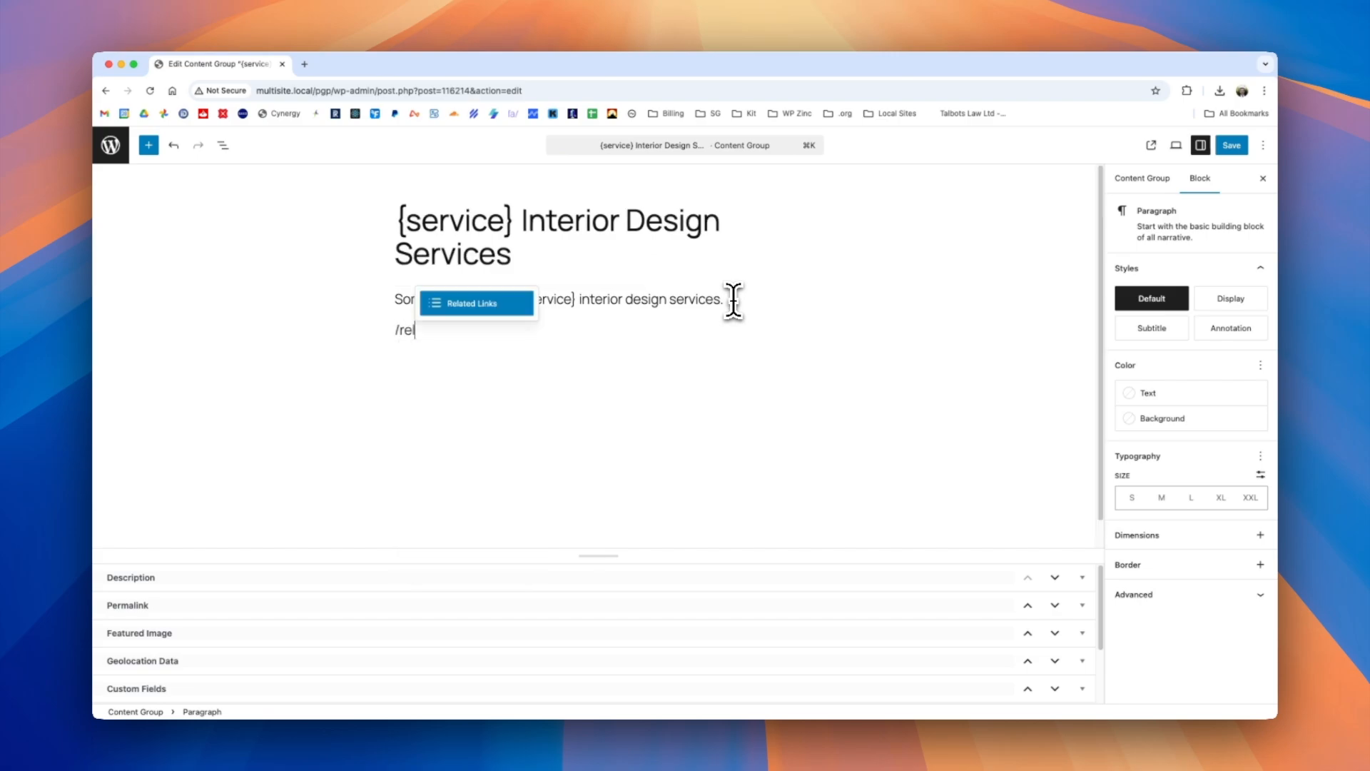
pyautogui.click(488, 314)
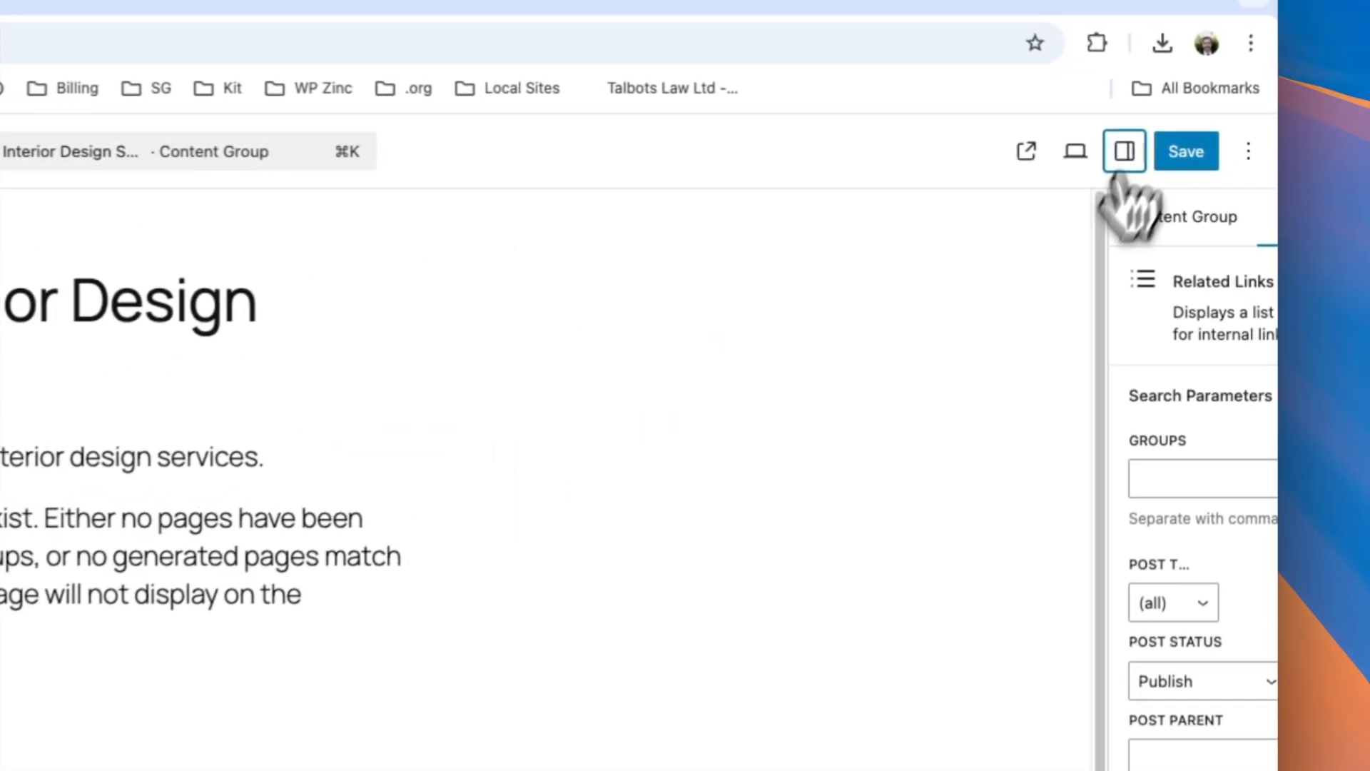
# Hide and reopen the settings sidebar, then bring back the Related Links block's settings
pyautogui.click(1184, 146)
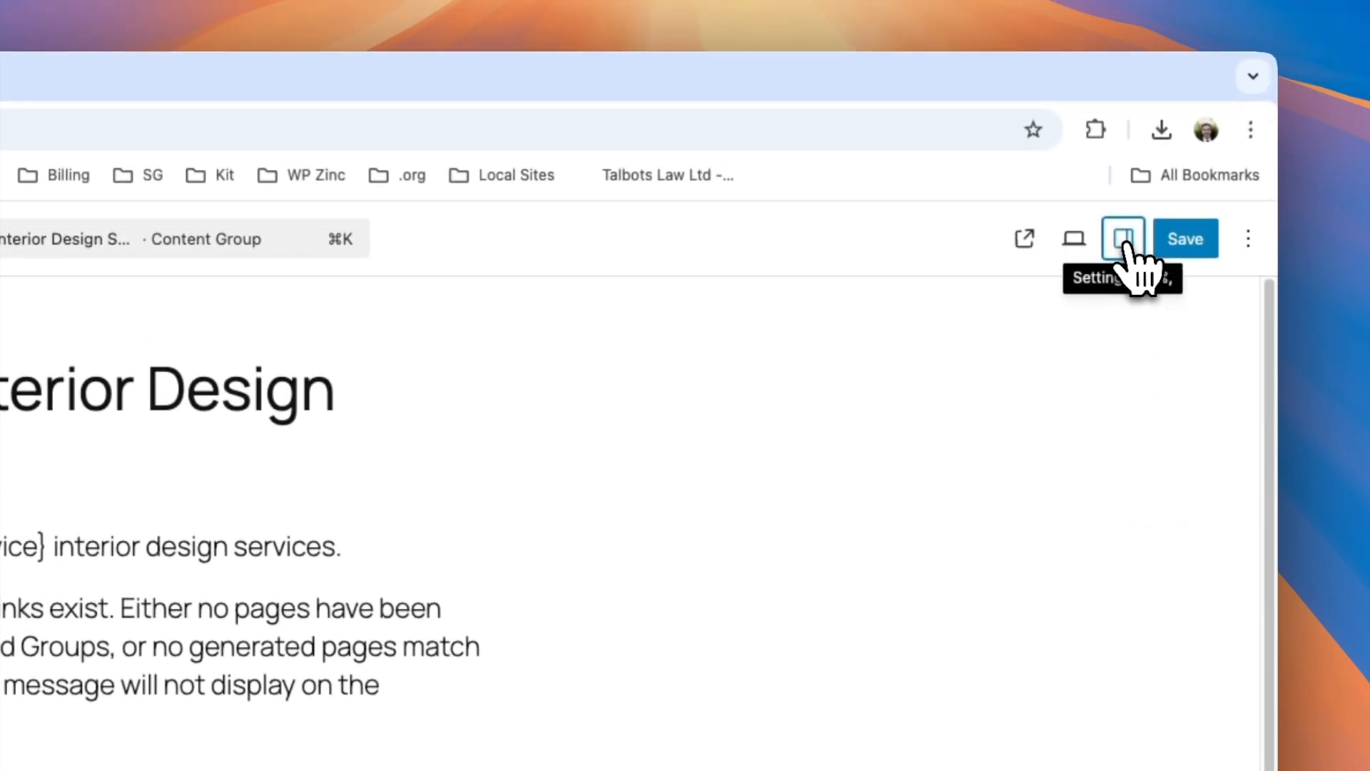
pyautogui.click(1124, 246)
pyautogui.click(1007, 304)
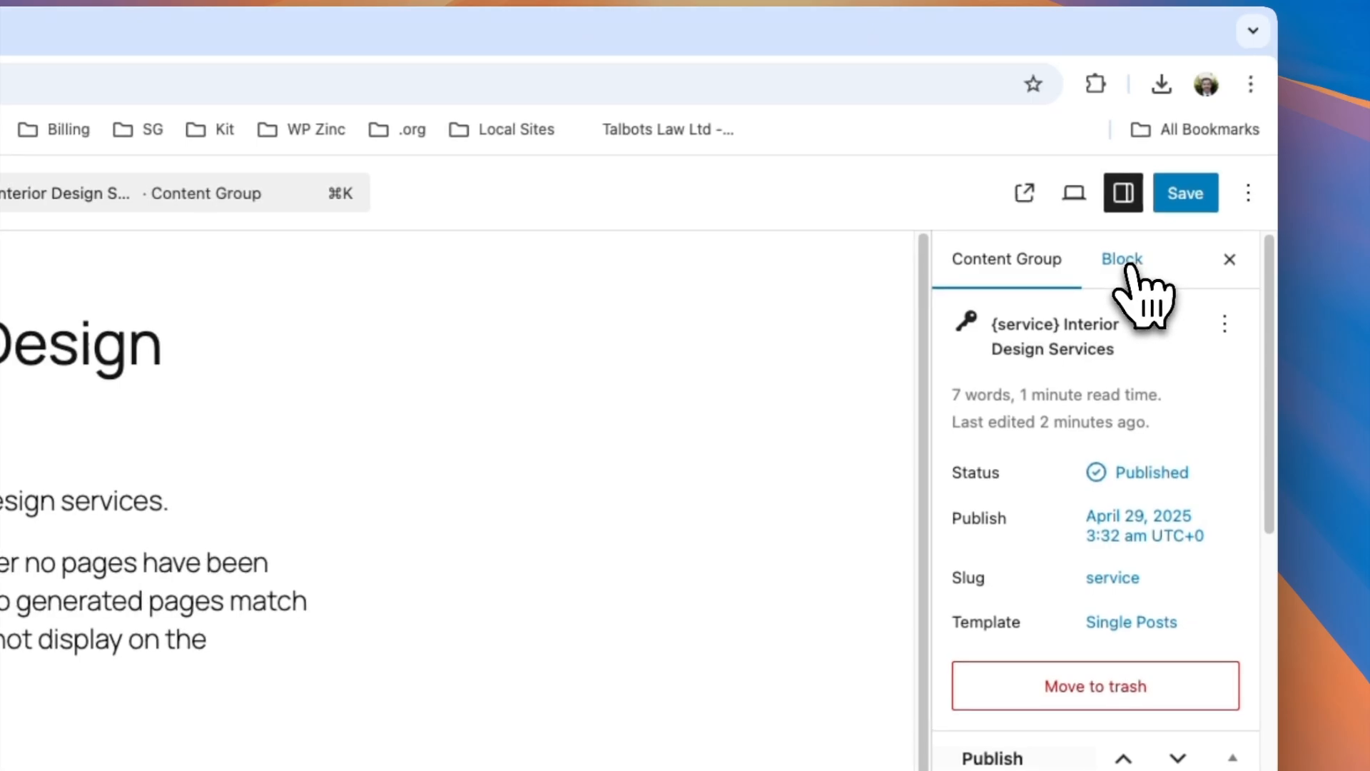
pyautogui.click(1201, 180)
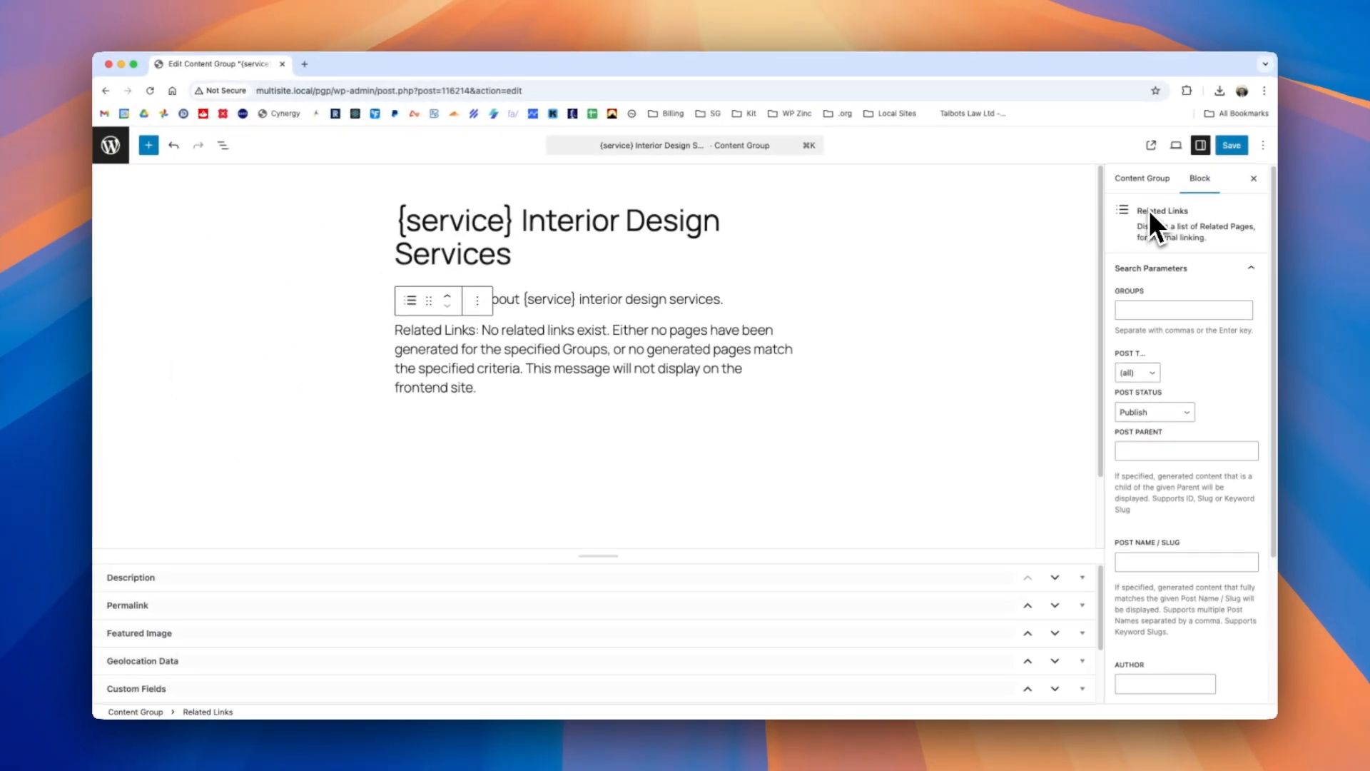
# Set the Related Links block's group to 116214, {service} Interior Design Services, and its post type to Pages
pyautogui.click(1156, 313)
pyautogui.write('{ser')
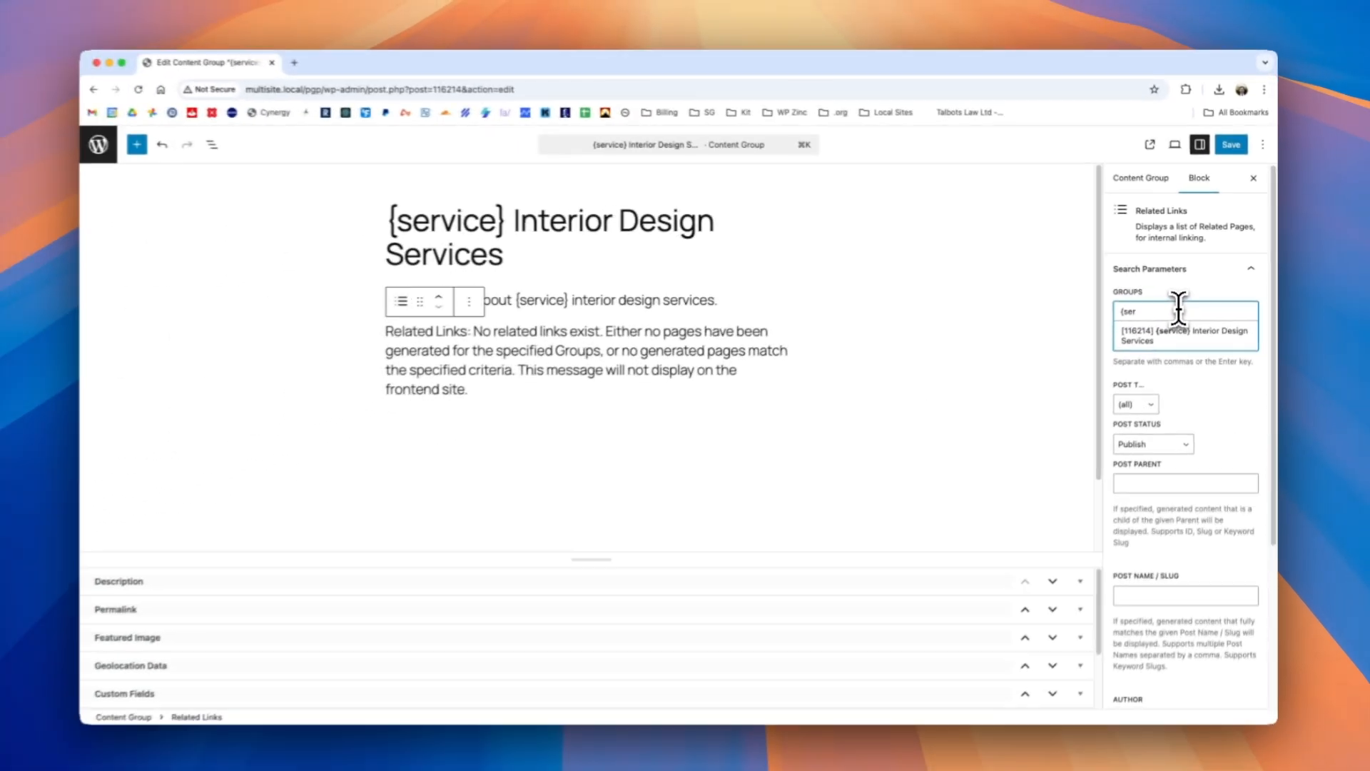
pyautogui.click(1076, 423)
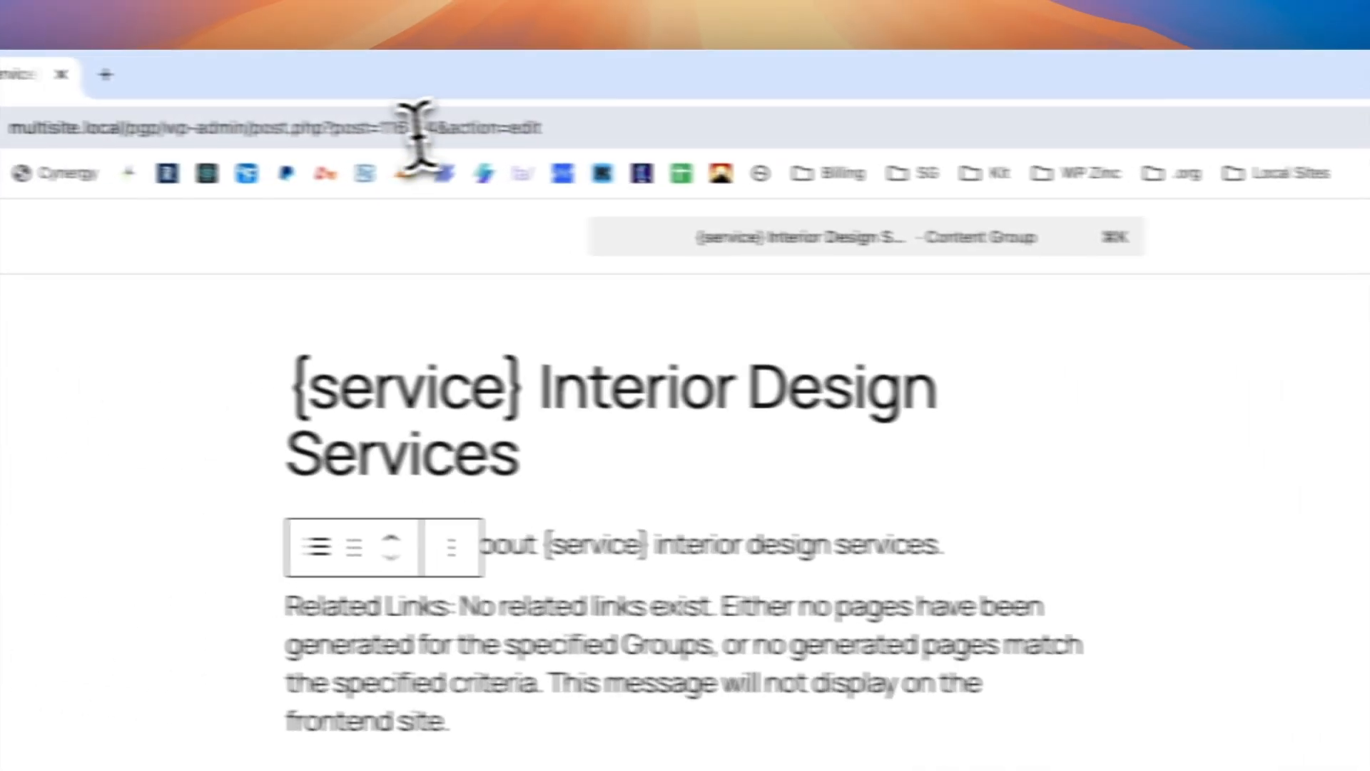
pyautogui.doubleClick(400, 130)
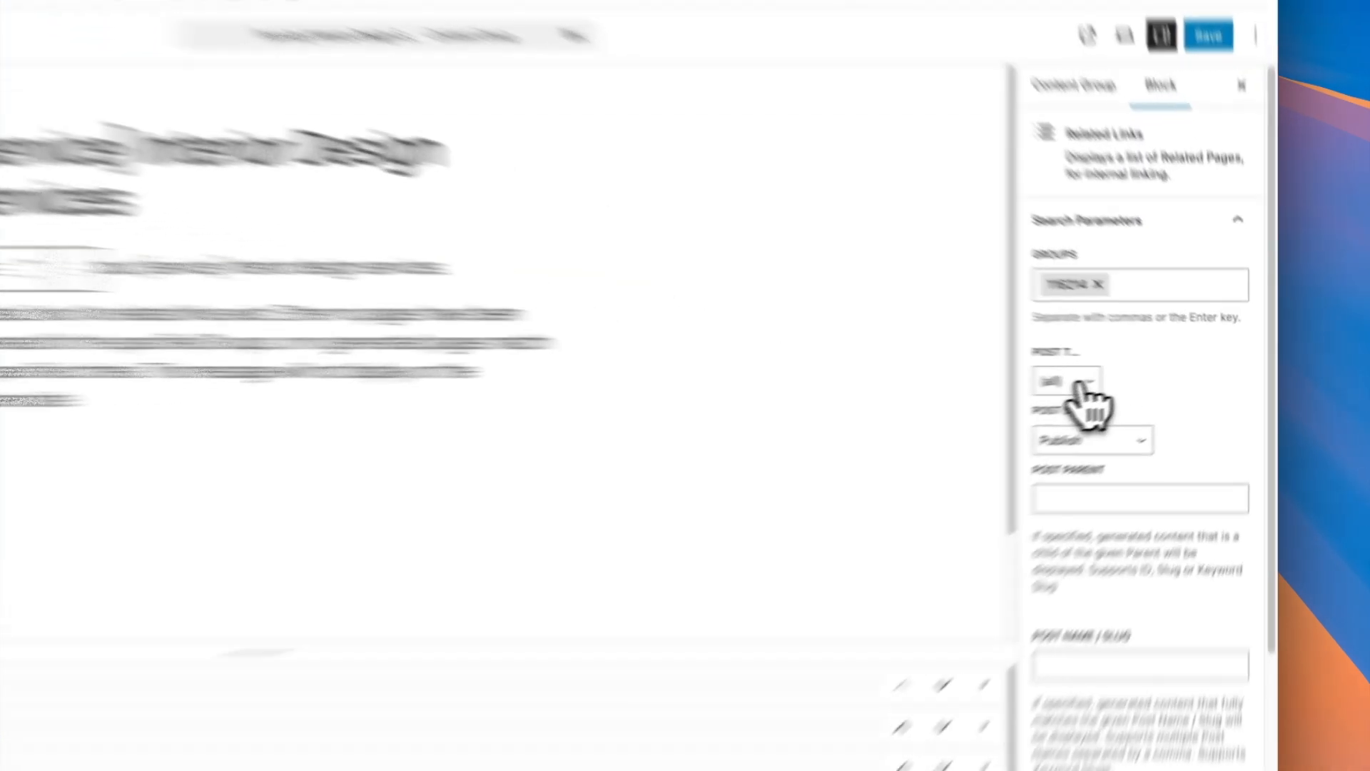
pyautogui.click(1137, 376)
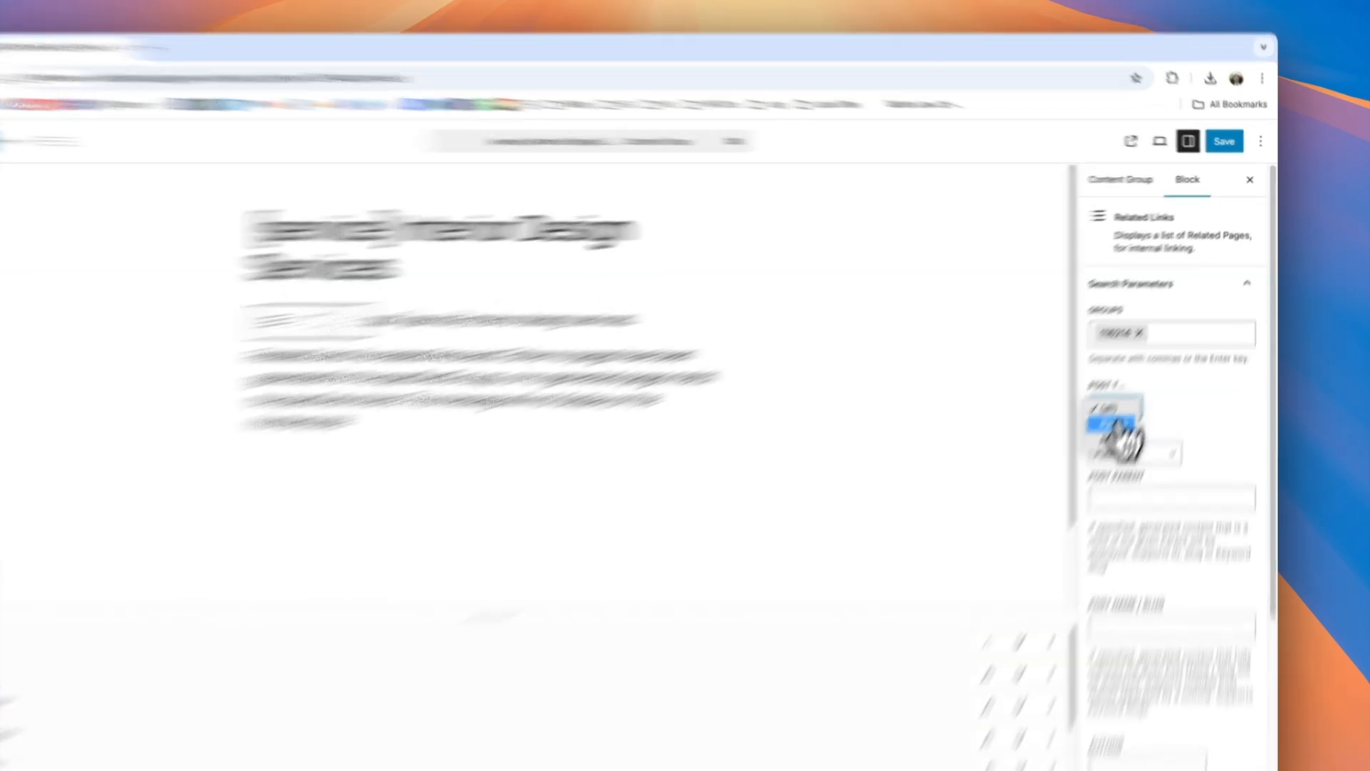
pyautogui.click(1139, 388)
# Check the post type in the content group's publish settings and return to the Related Links block's settings
pyautogui.click(1145, 178)
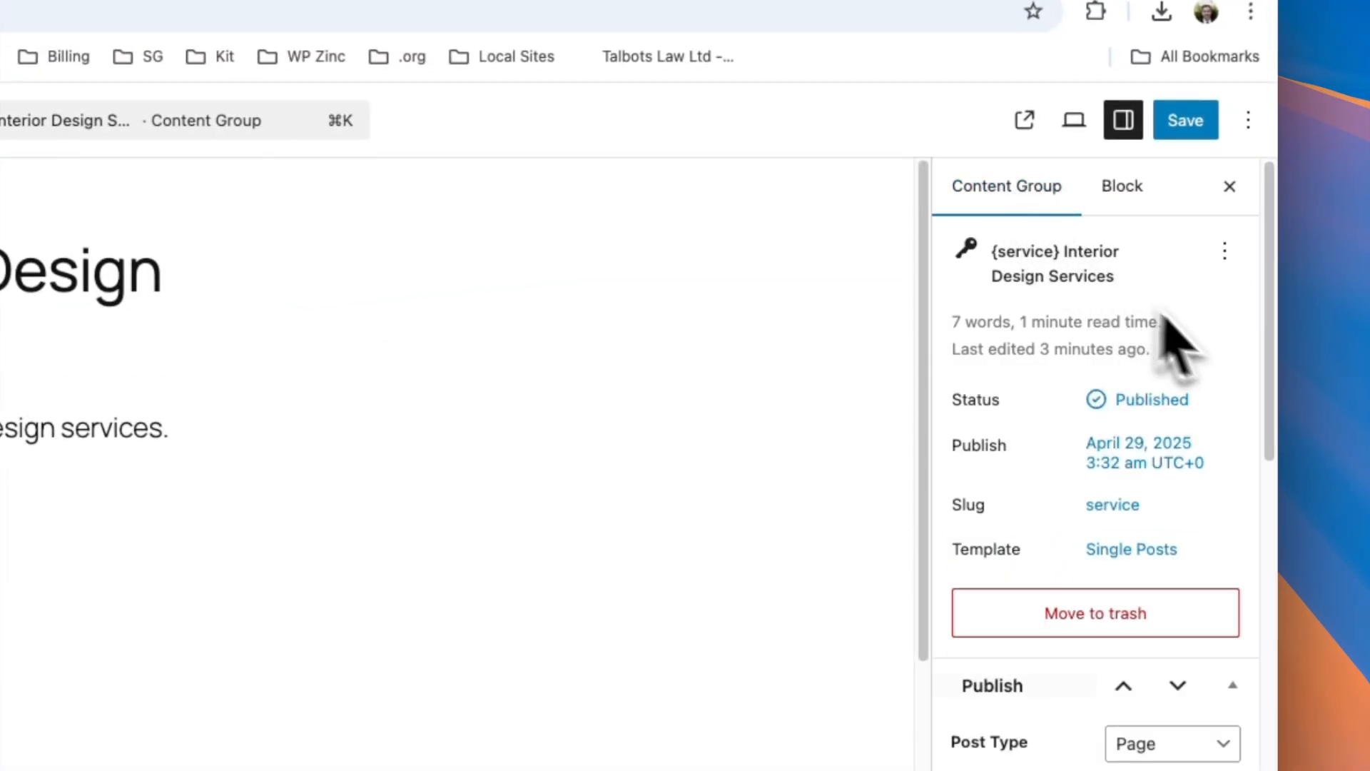
pyautogui.scroll(-5, 1277, 335)
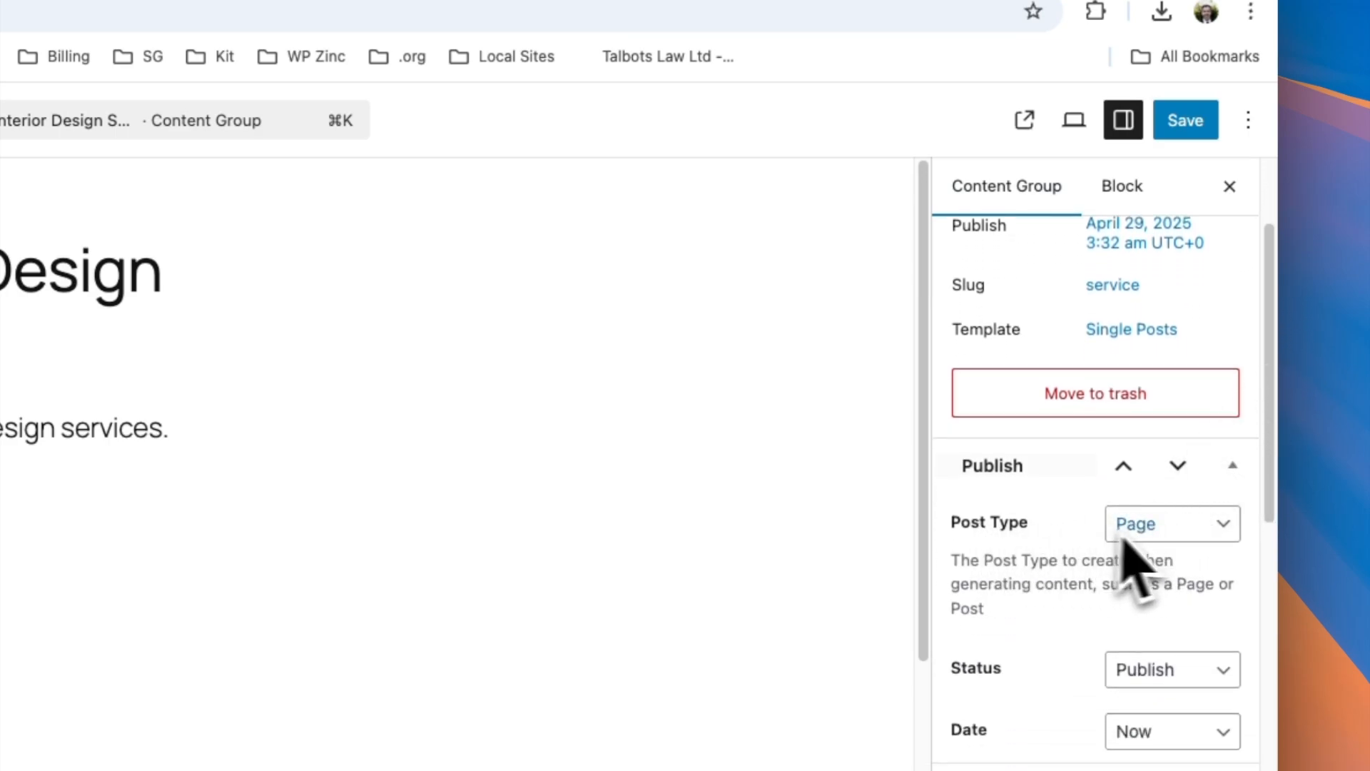
pyautogui.scroll(5, 1260, 514)
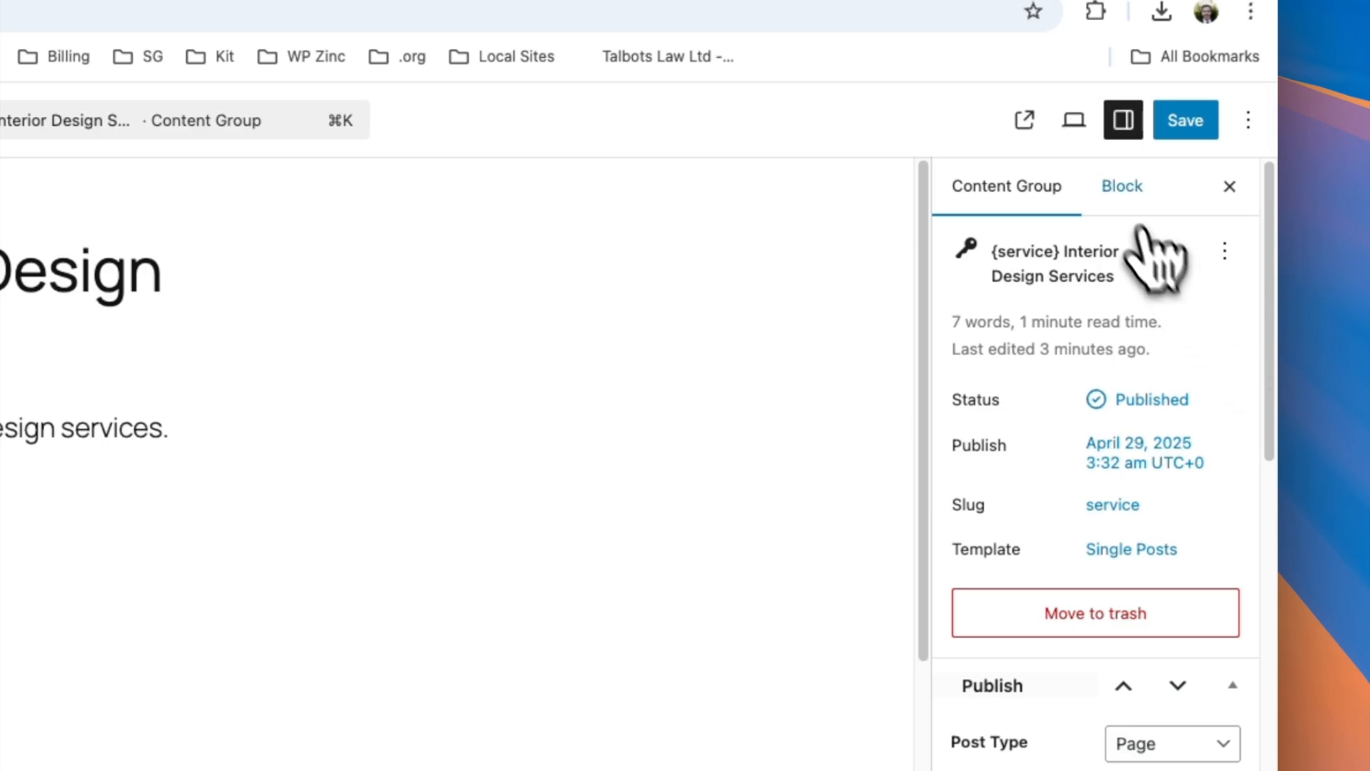
pyautogui.click(1131, 188)
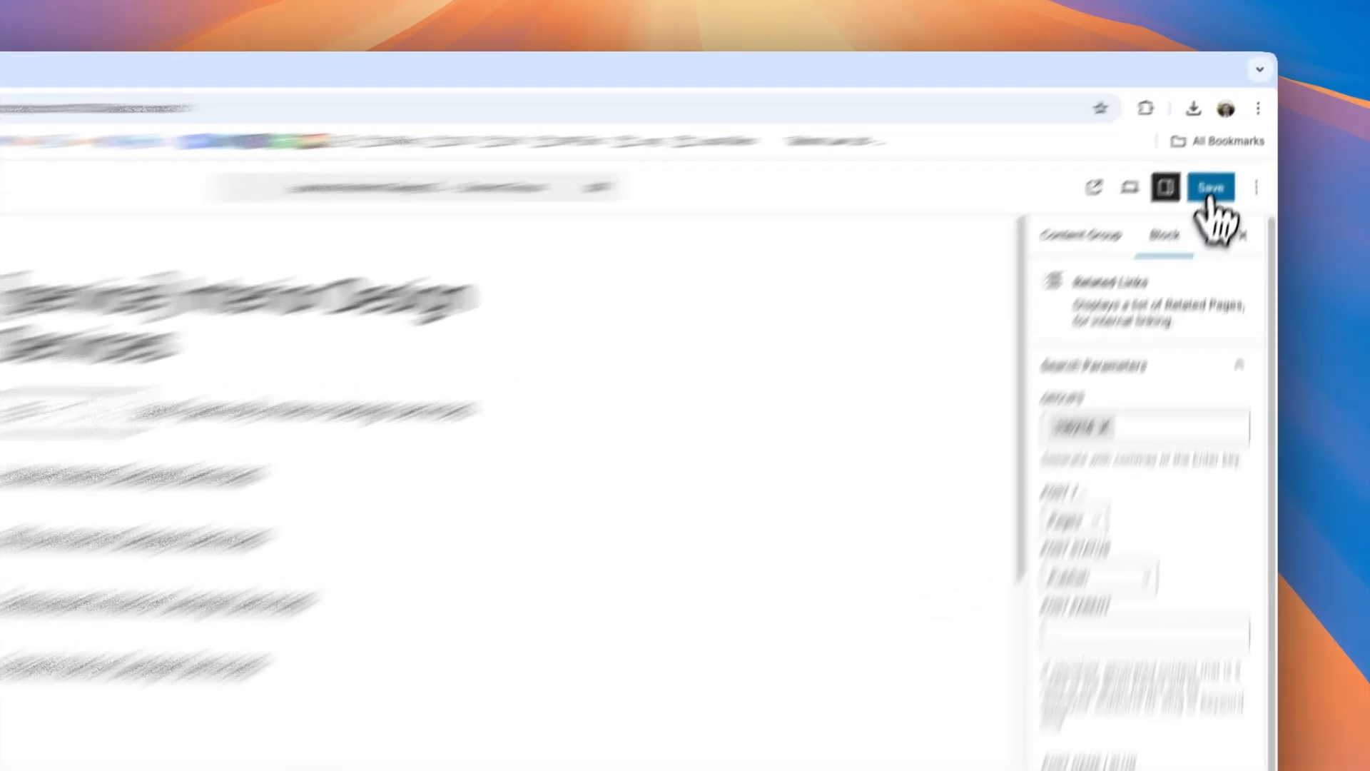
# Save the content group and regenerate all its pages via the browser
pyautogui.click(1232, 145)
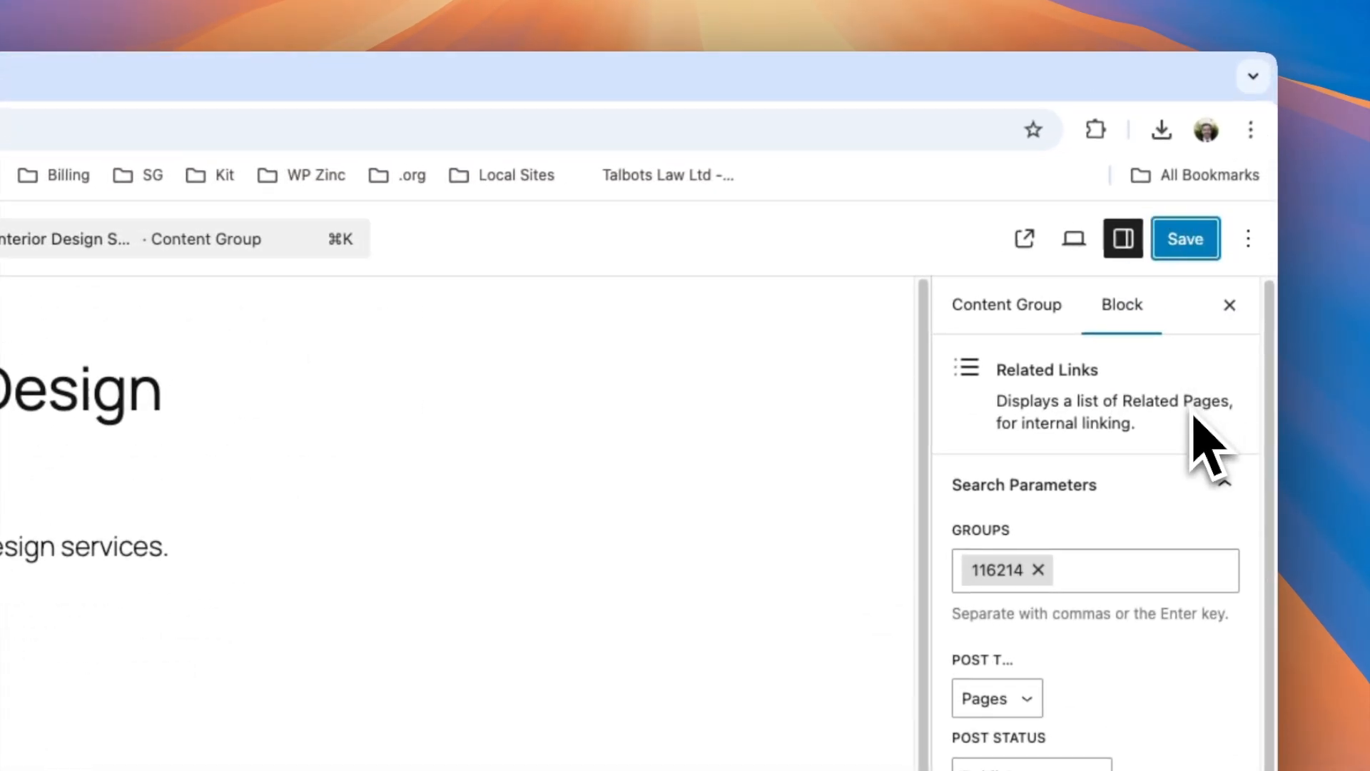
pyautogui.click(1031, 314)
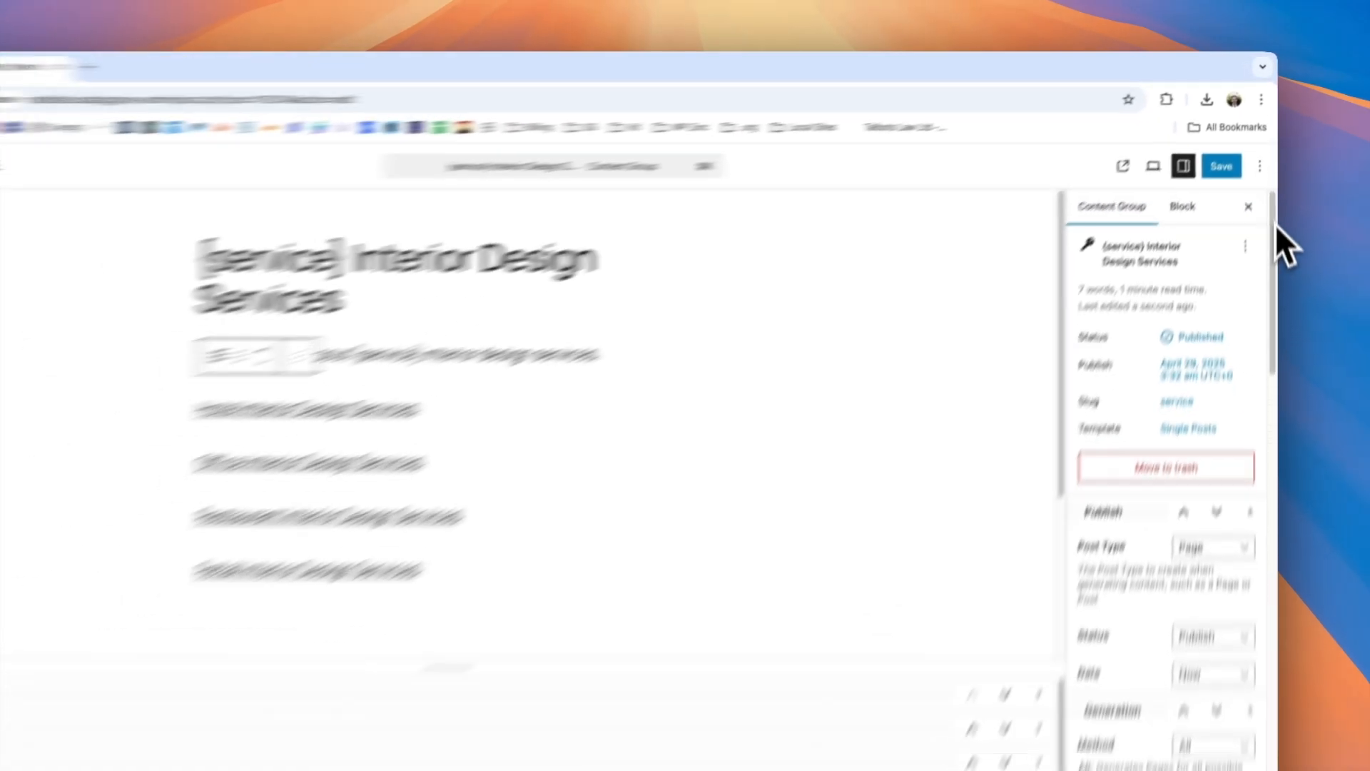
pyautogui.moveTo(1277, 257); pyautogui.dragTo(1271, 598)
pyautogui.click(1209, 579)
pyautogui.click(785, 170)
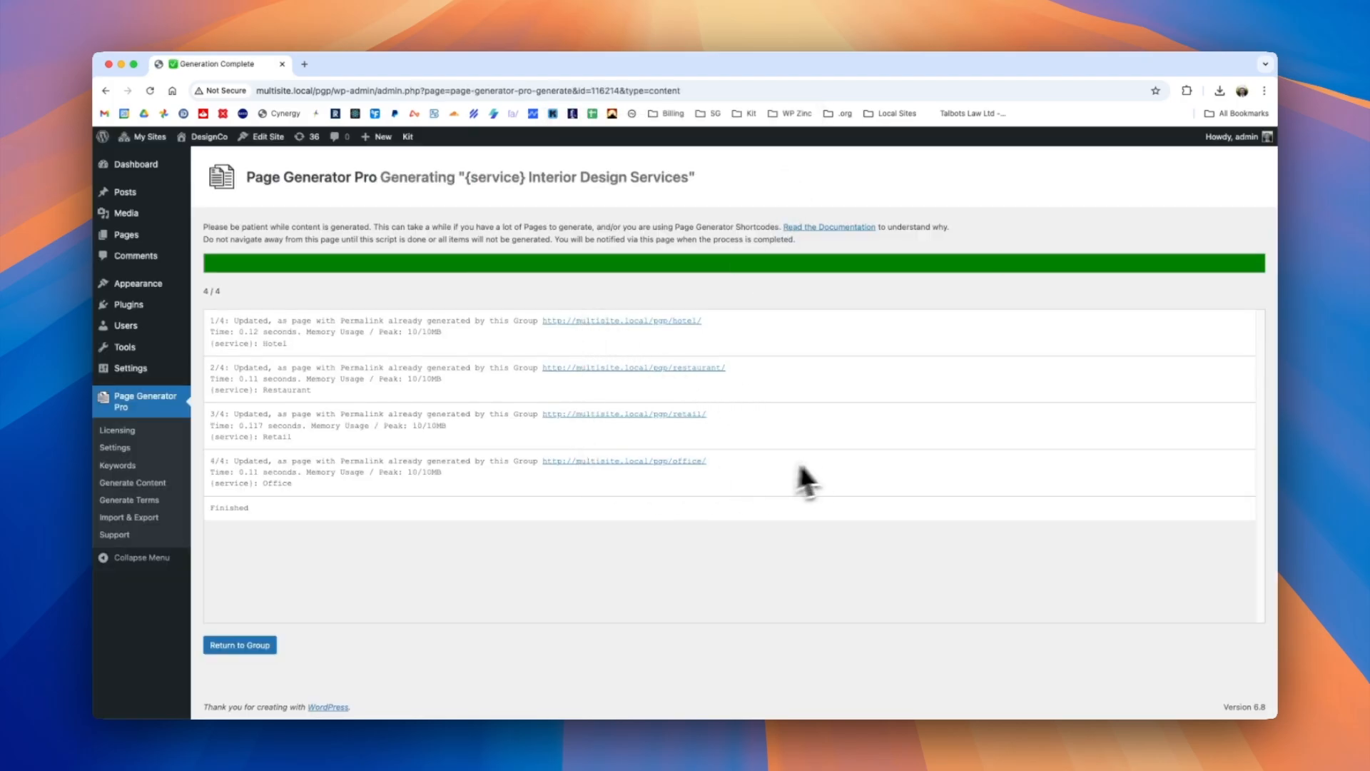
# View the related links on the hotel page, follow the one to Office Interior Design Services, and close the page
pyautogui.click(696, 321)
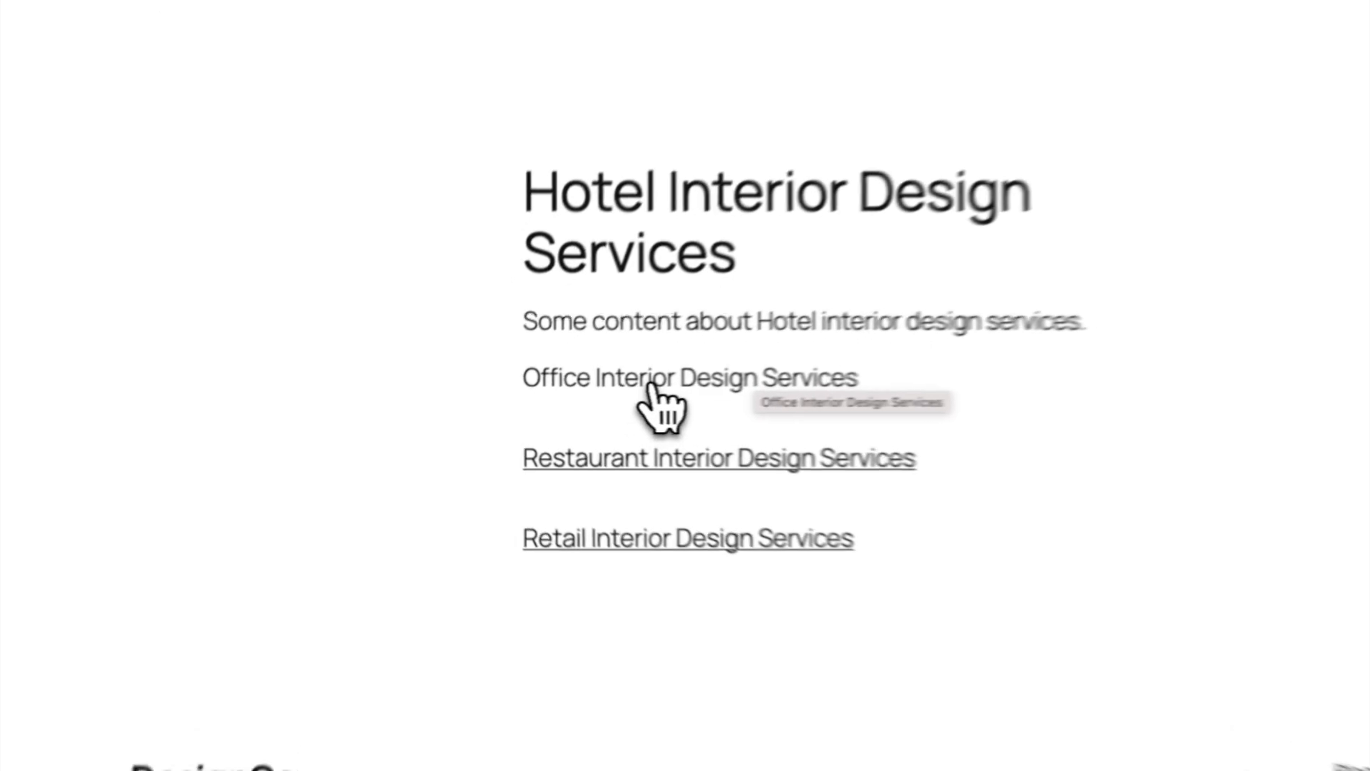
pyautogui.click(608, 400)
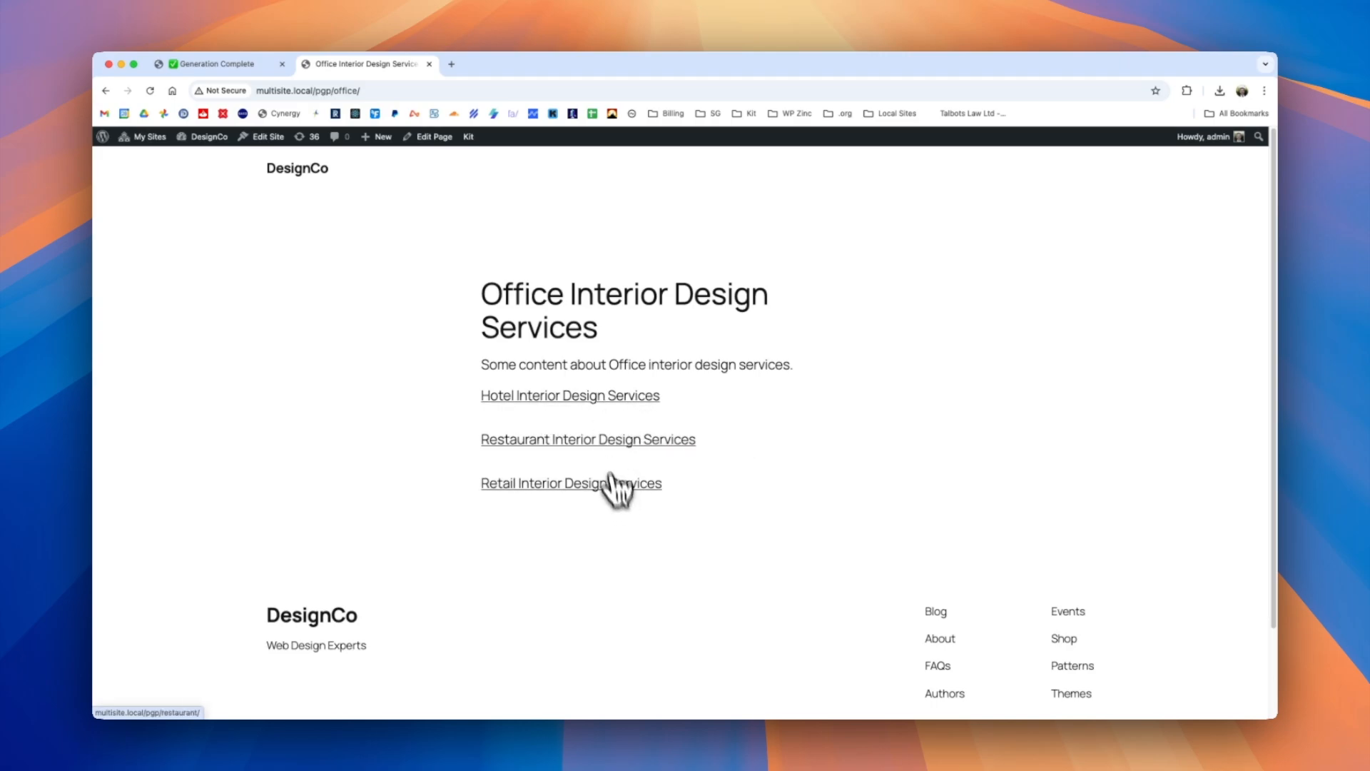
pyautogui.click(429, 63)
# Return to the content group and set the Related Links block's output to 3 columns
pyautogui.click(240, 646)
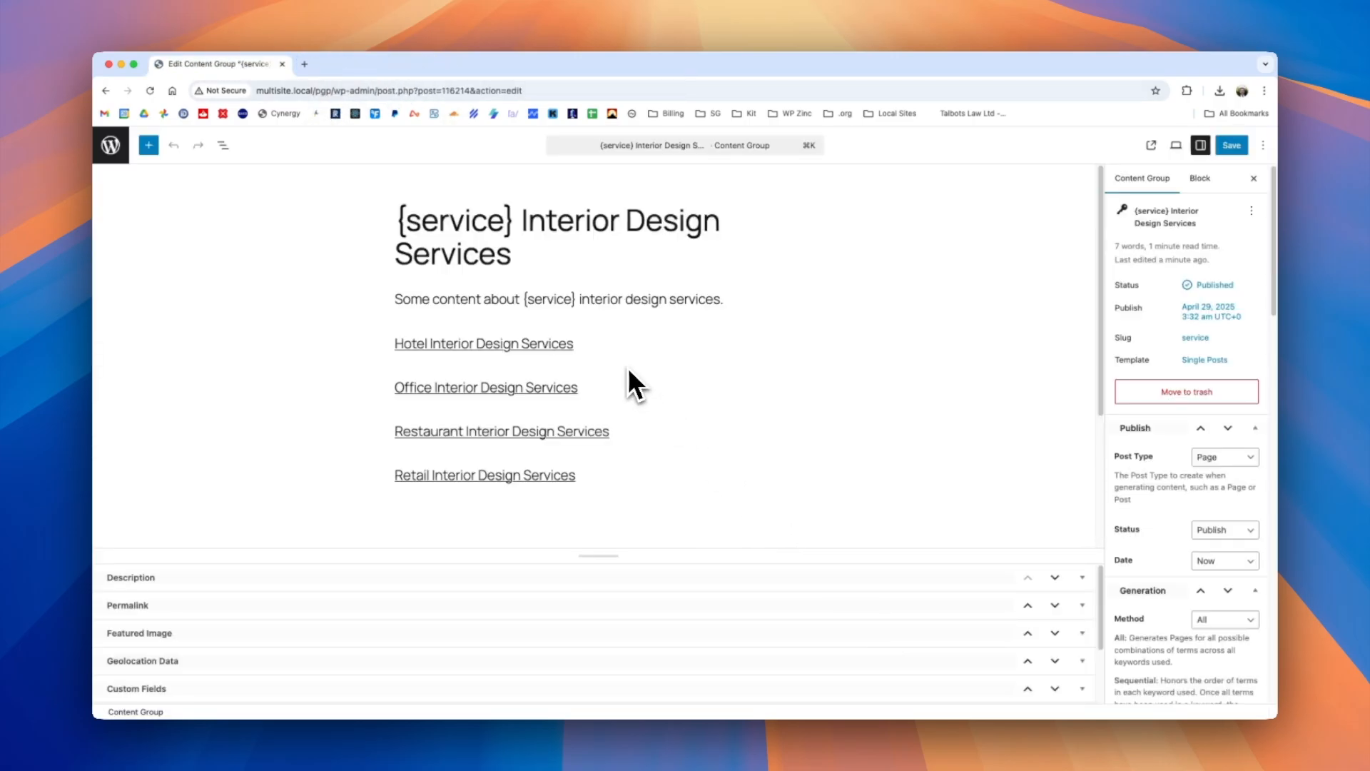
pyautogui.click(628, 383)
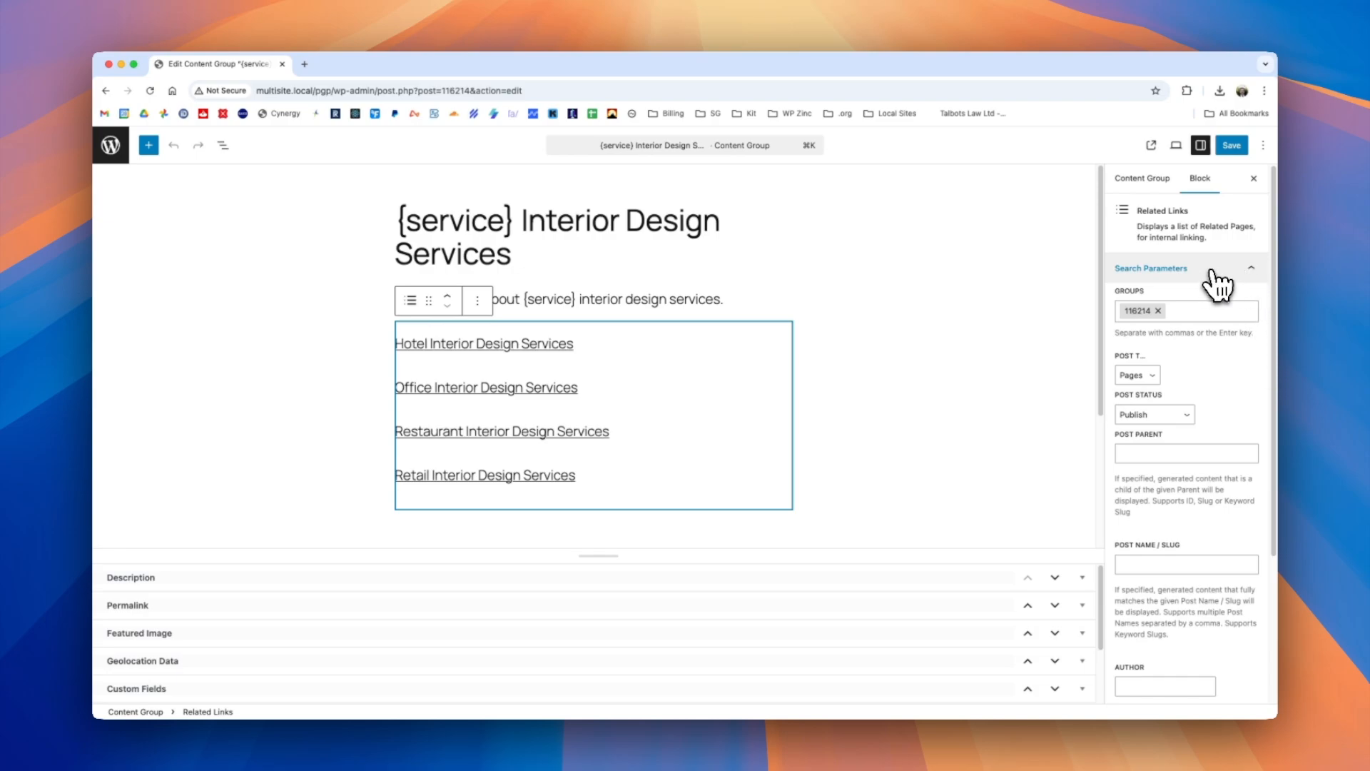
pyautogui.click(1256, 282)
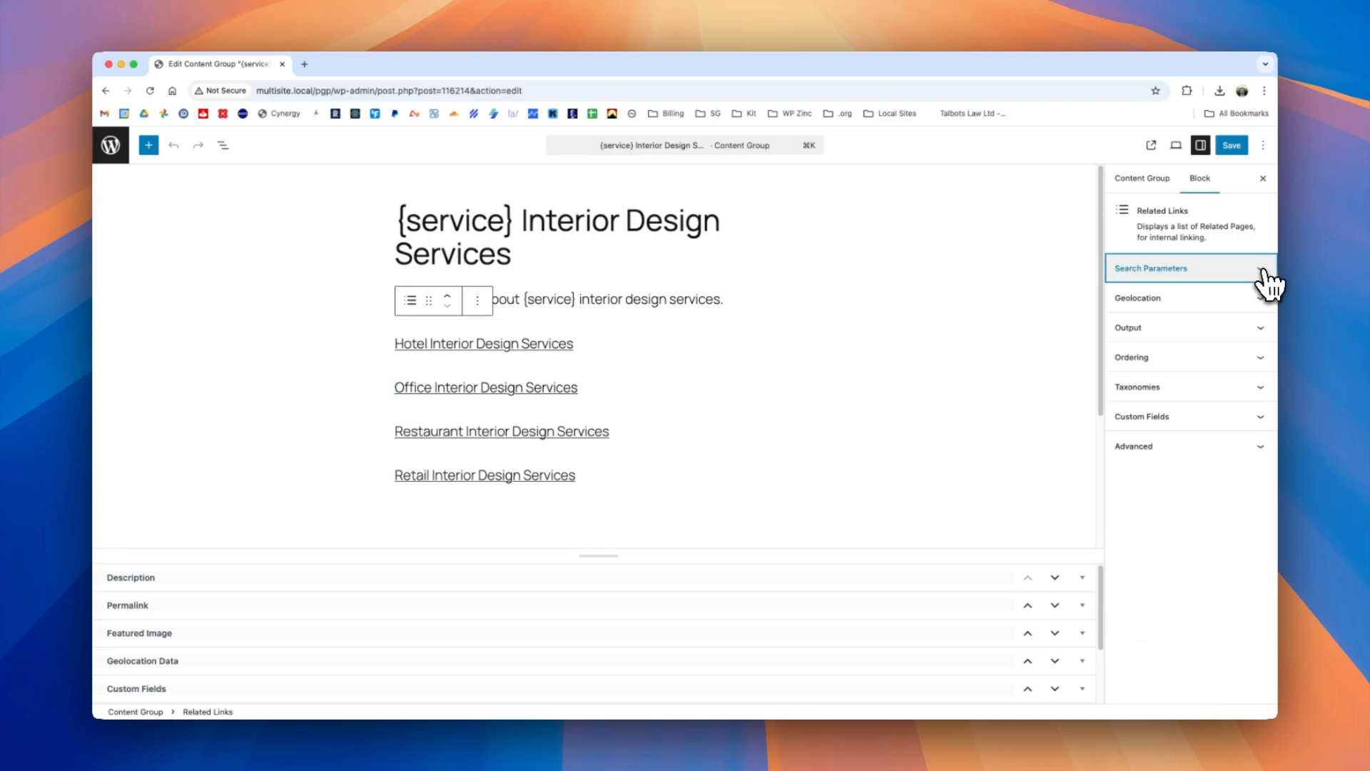
pyautogui.click(1270, 336)
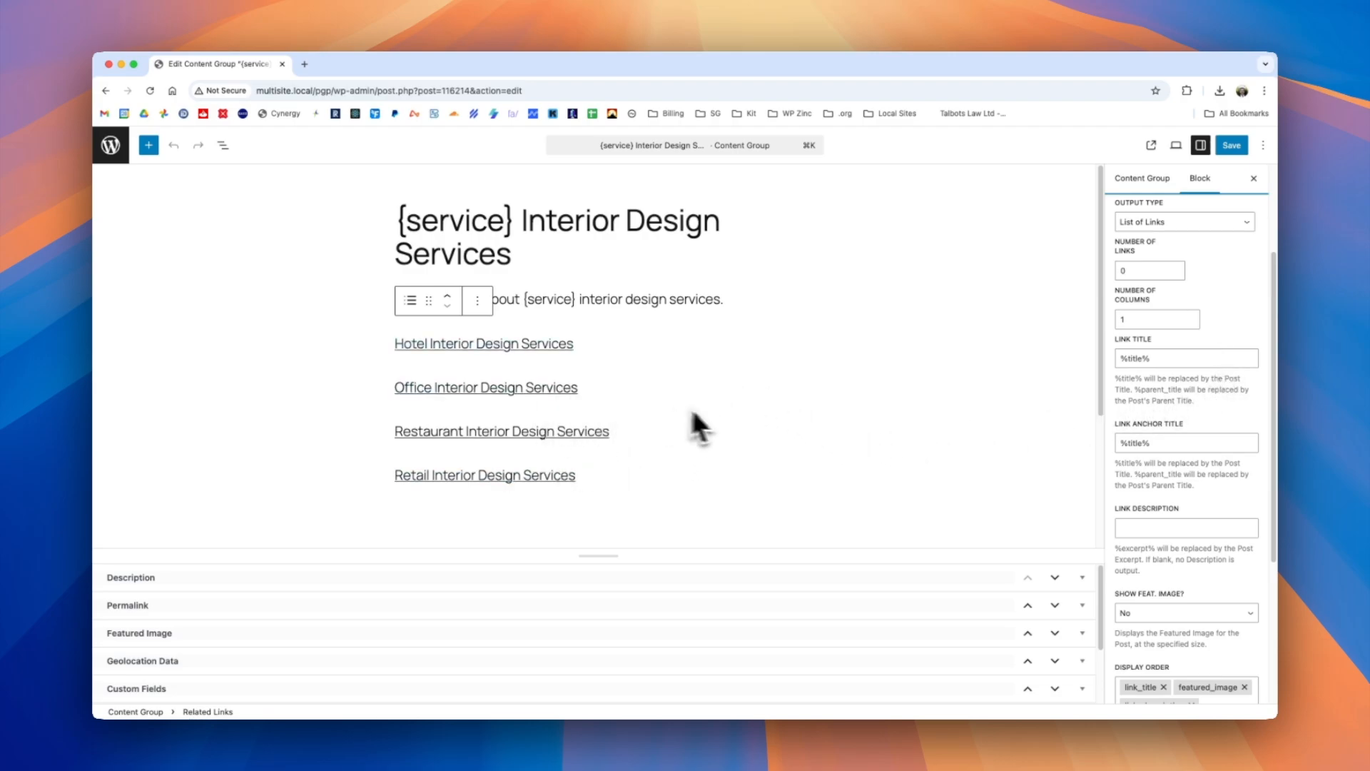
pyautogui.click(1164, 321)
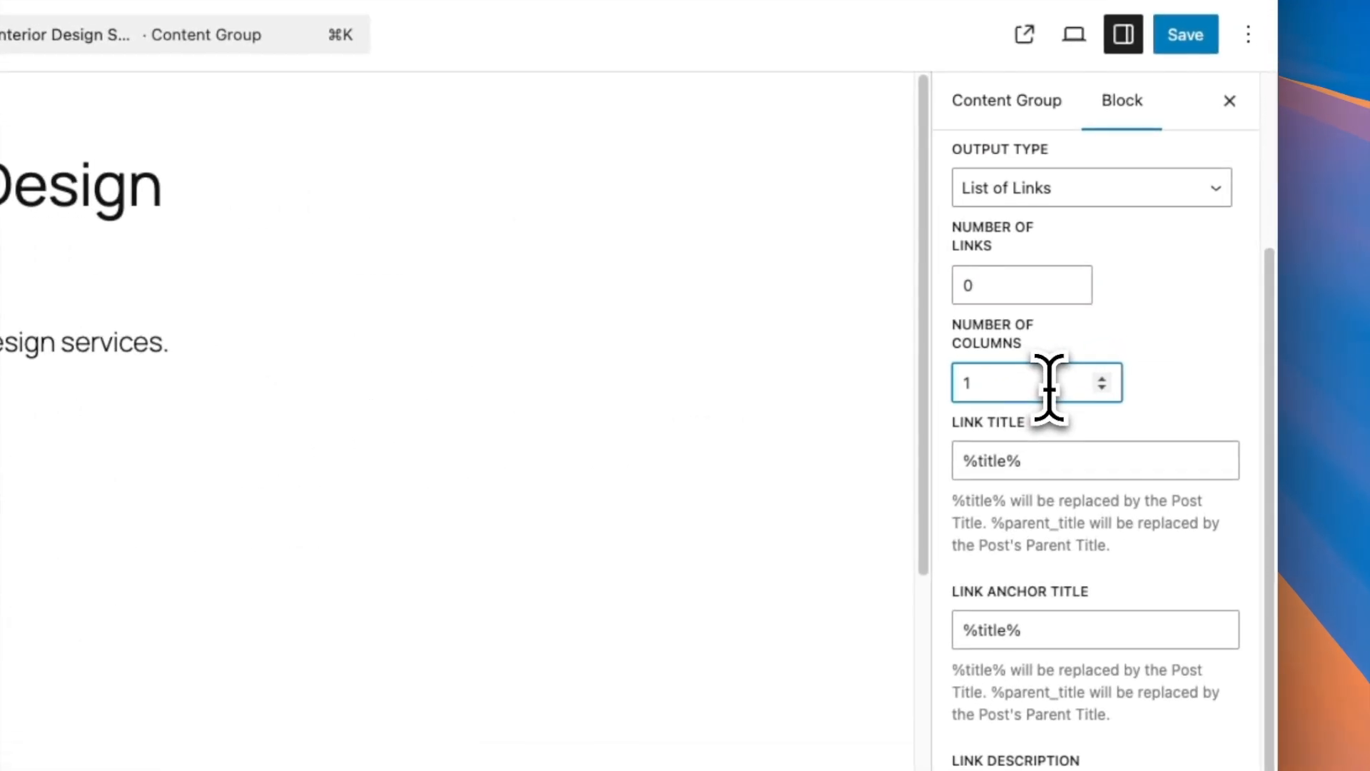
pyautogui.press('Up')
pyautogui.press('Up')
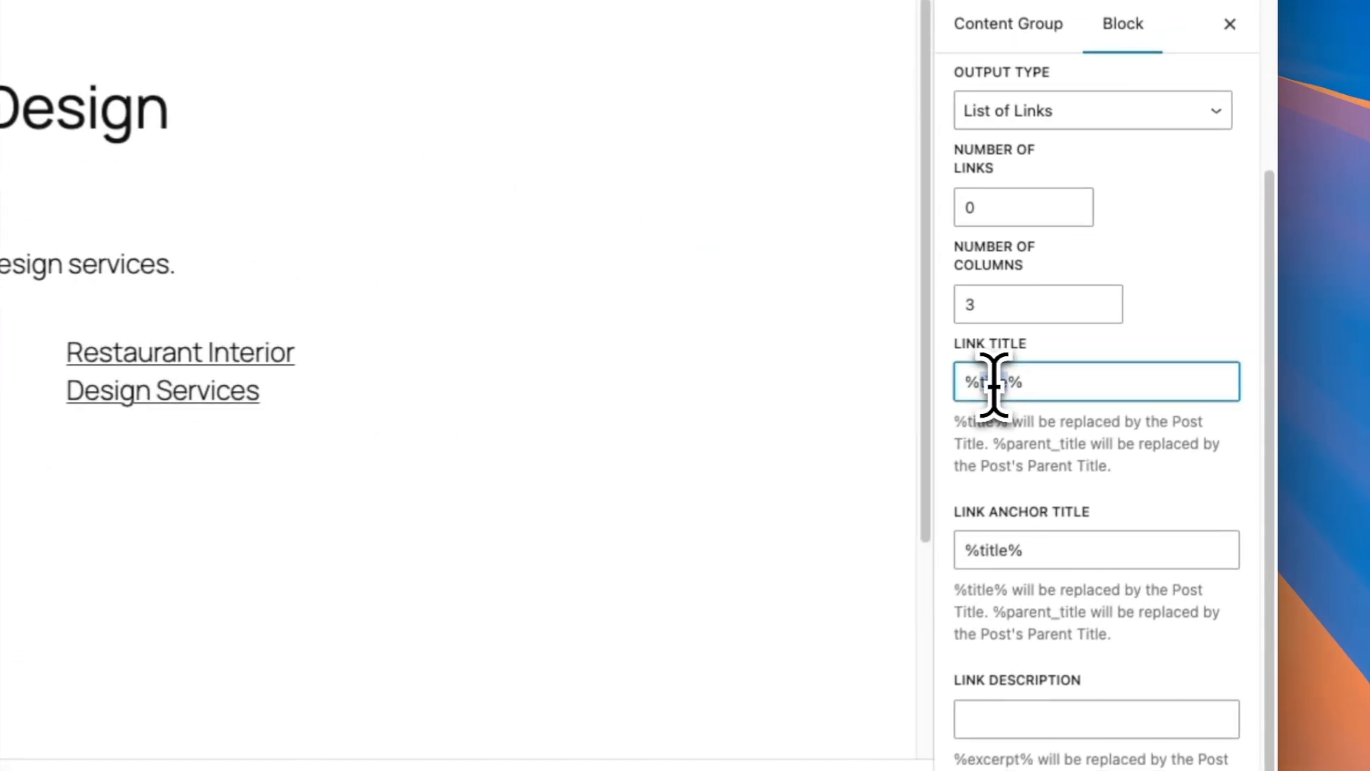
# Set the Related Links block's link title to %custom_field_service%
pyautogui.doubleClick(1134, 358)
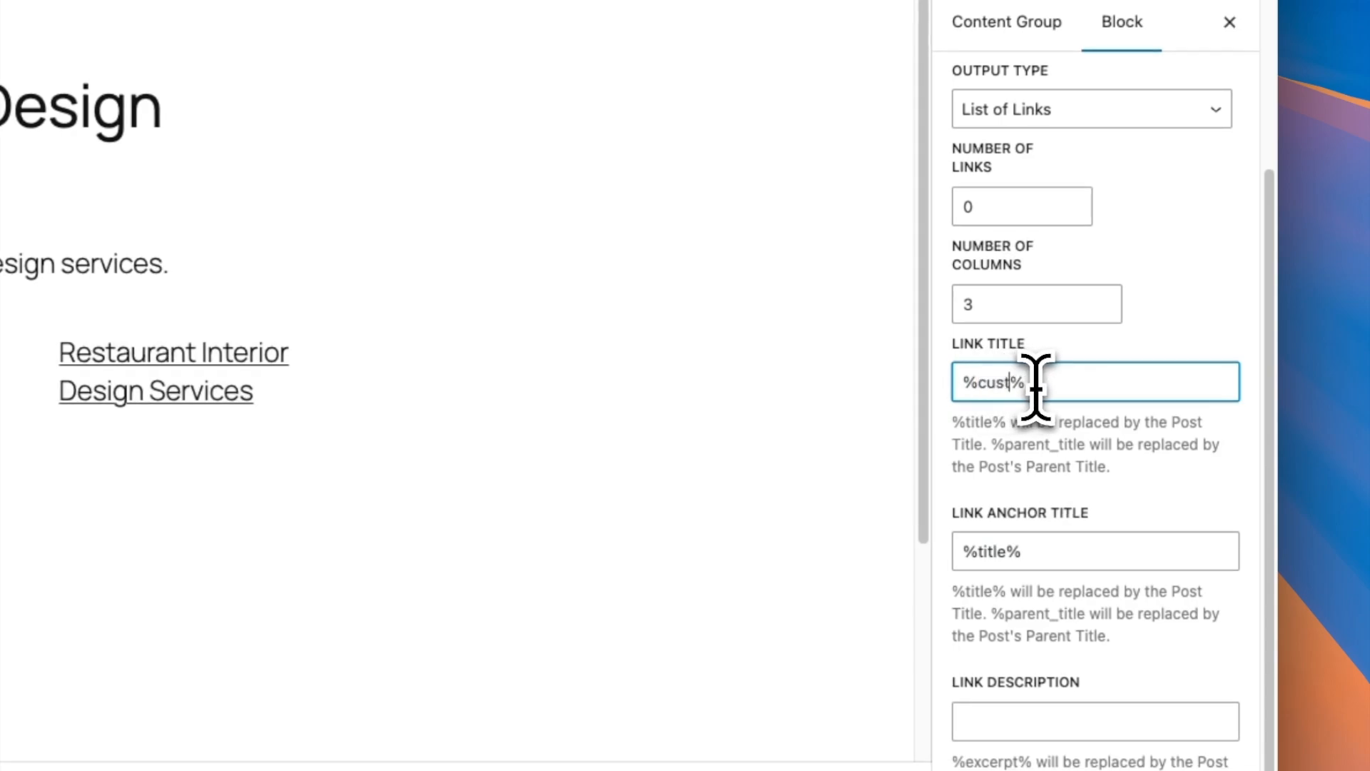
pyautogui.write('custom_field_')
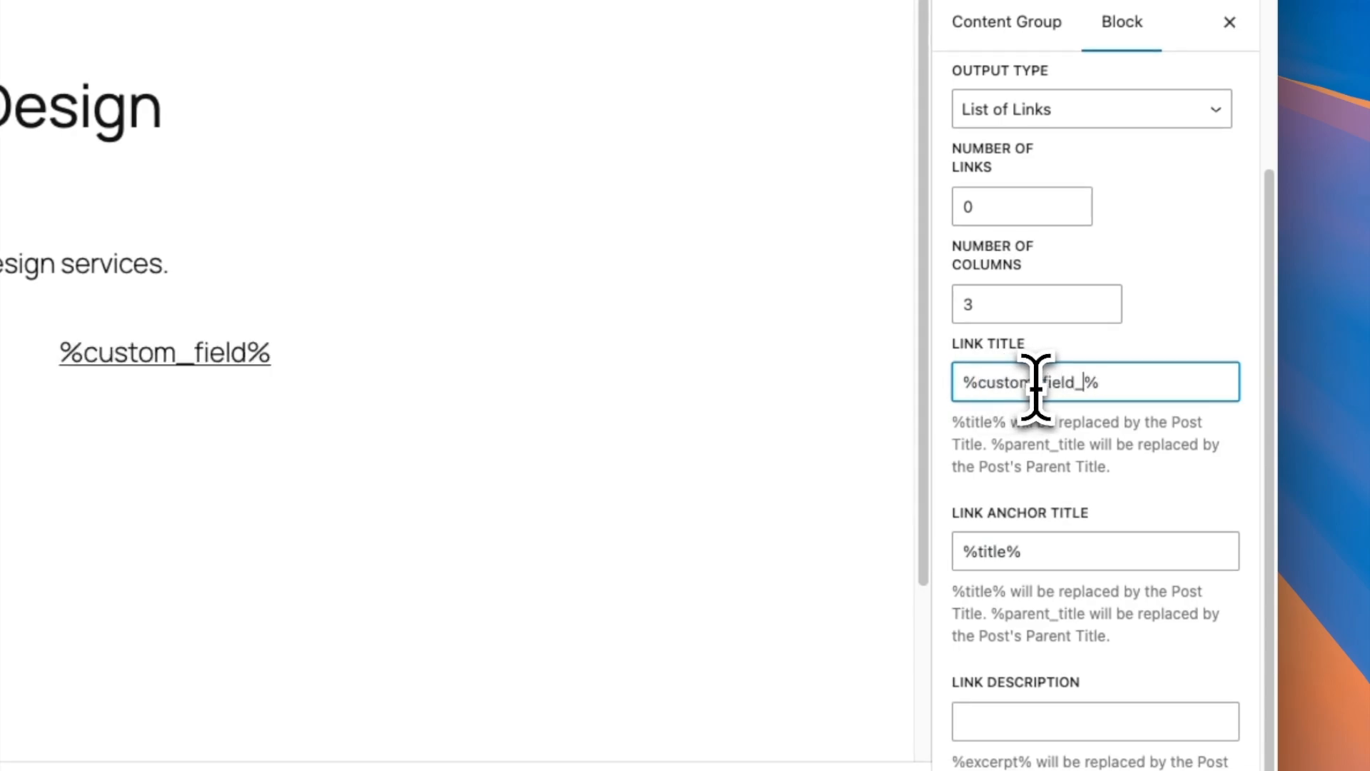
pyautogui.write('servi')
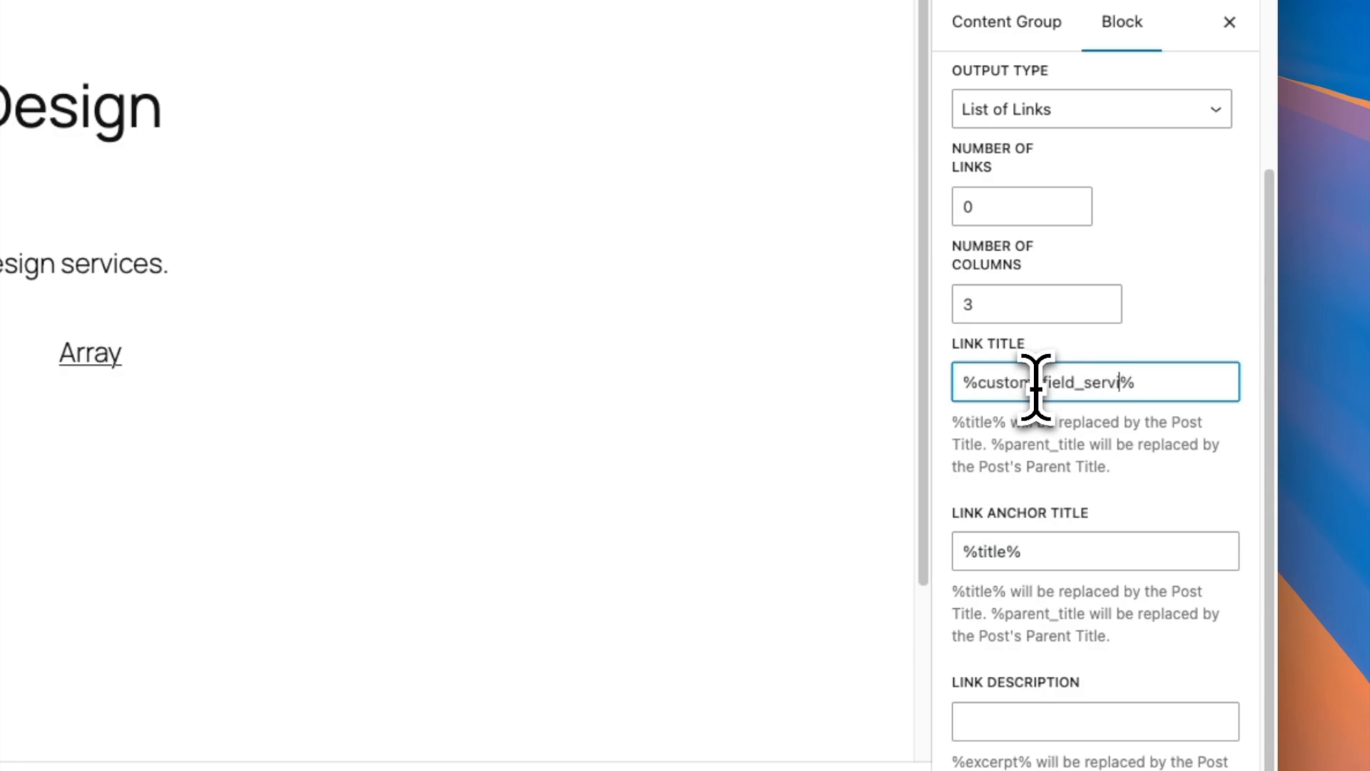
pyautogui.write('ce')
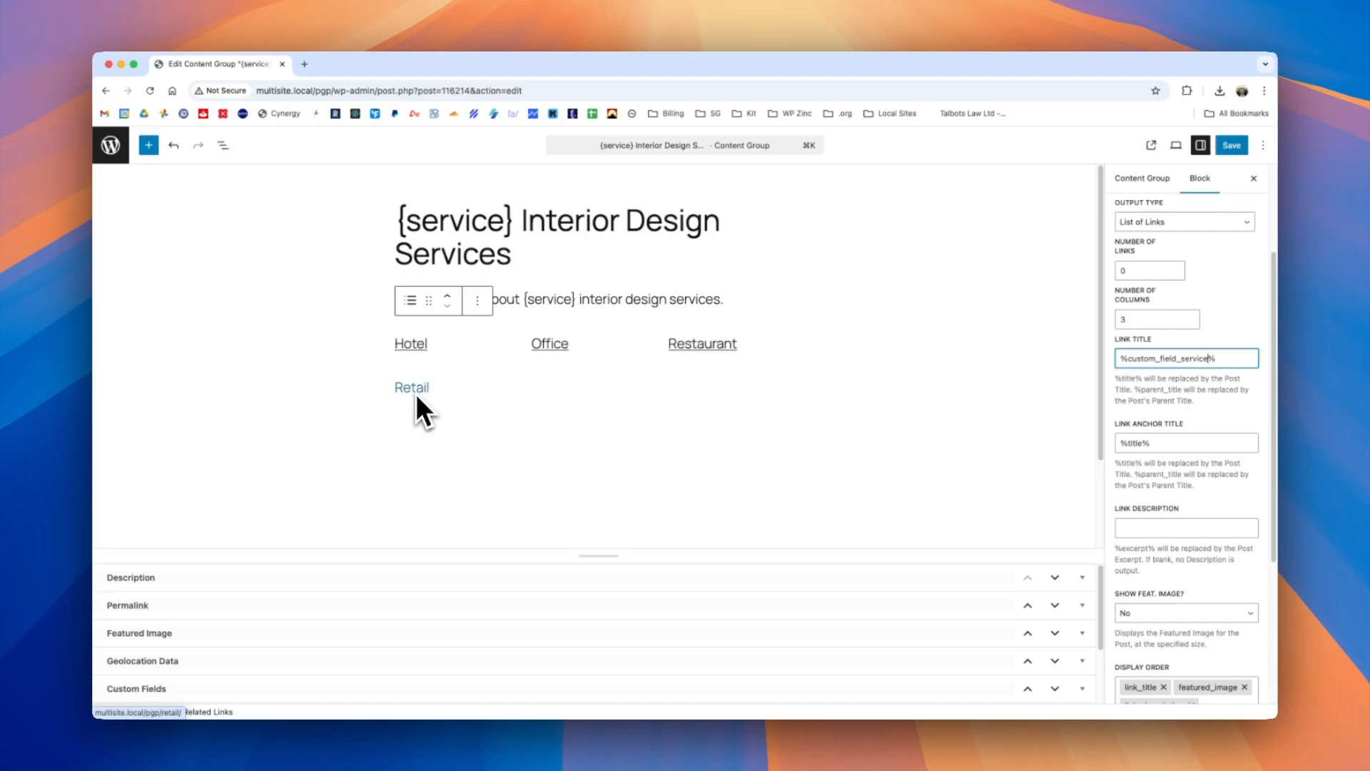
pyautogui.doubleClick(1177, 359)
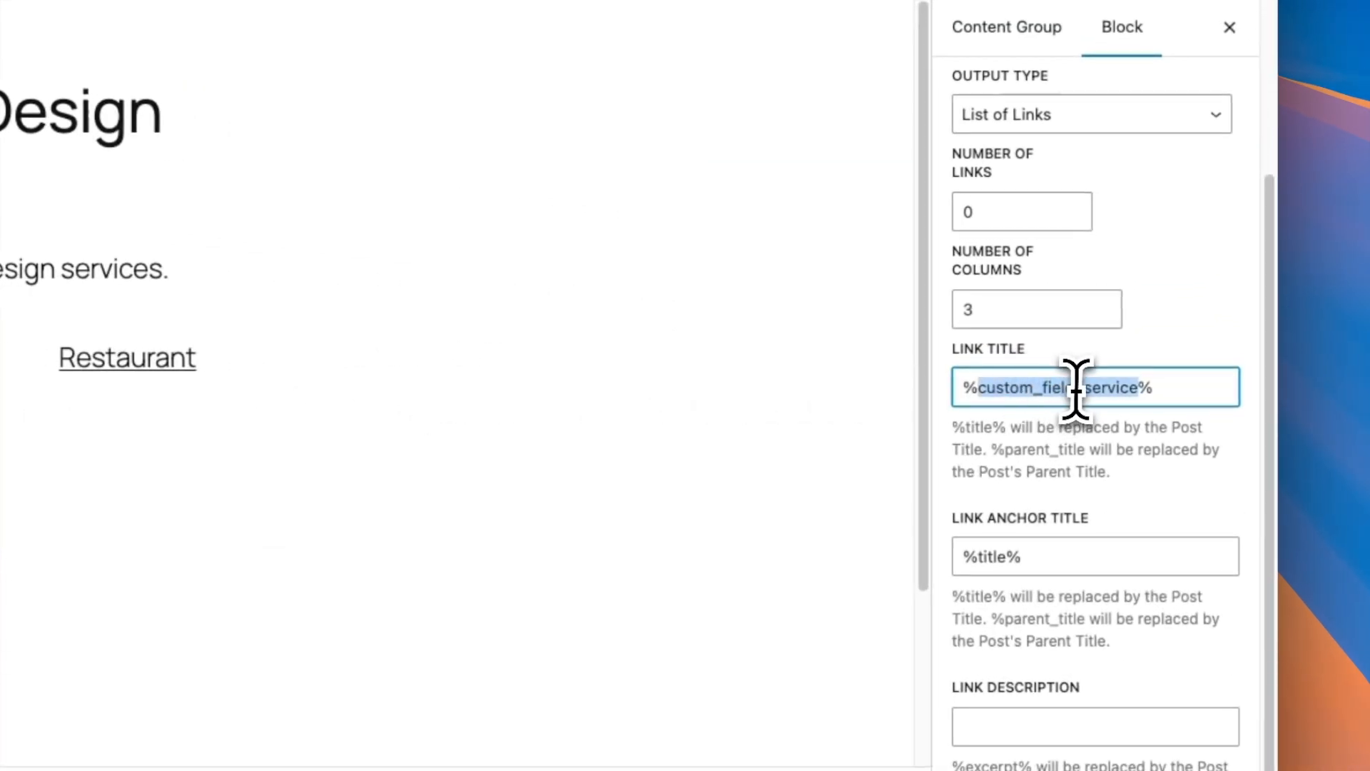
pyautogui.click(1076, 389)
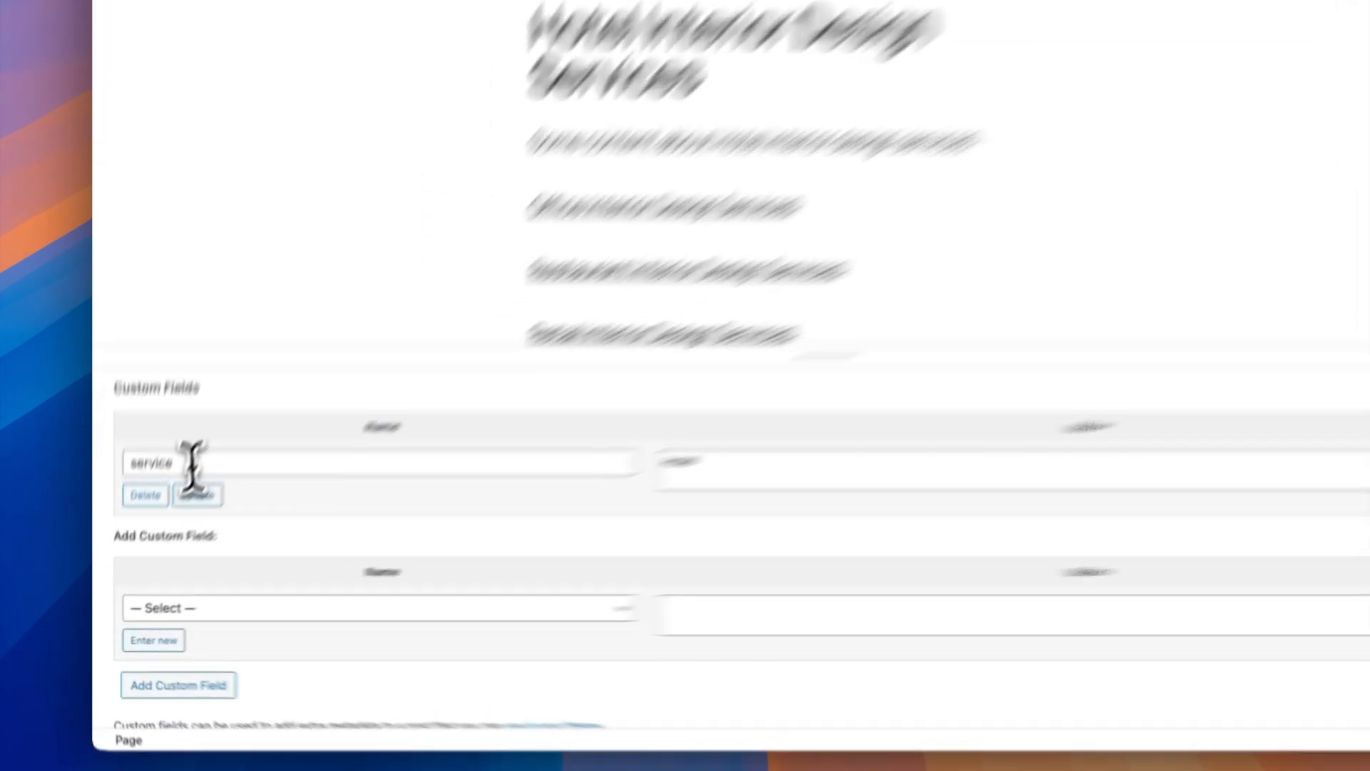
# Check the name and value of the service custom field on the Hotel Interior Design Services page
pyautogui.doubleClick(132, 520)
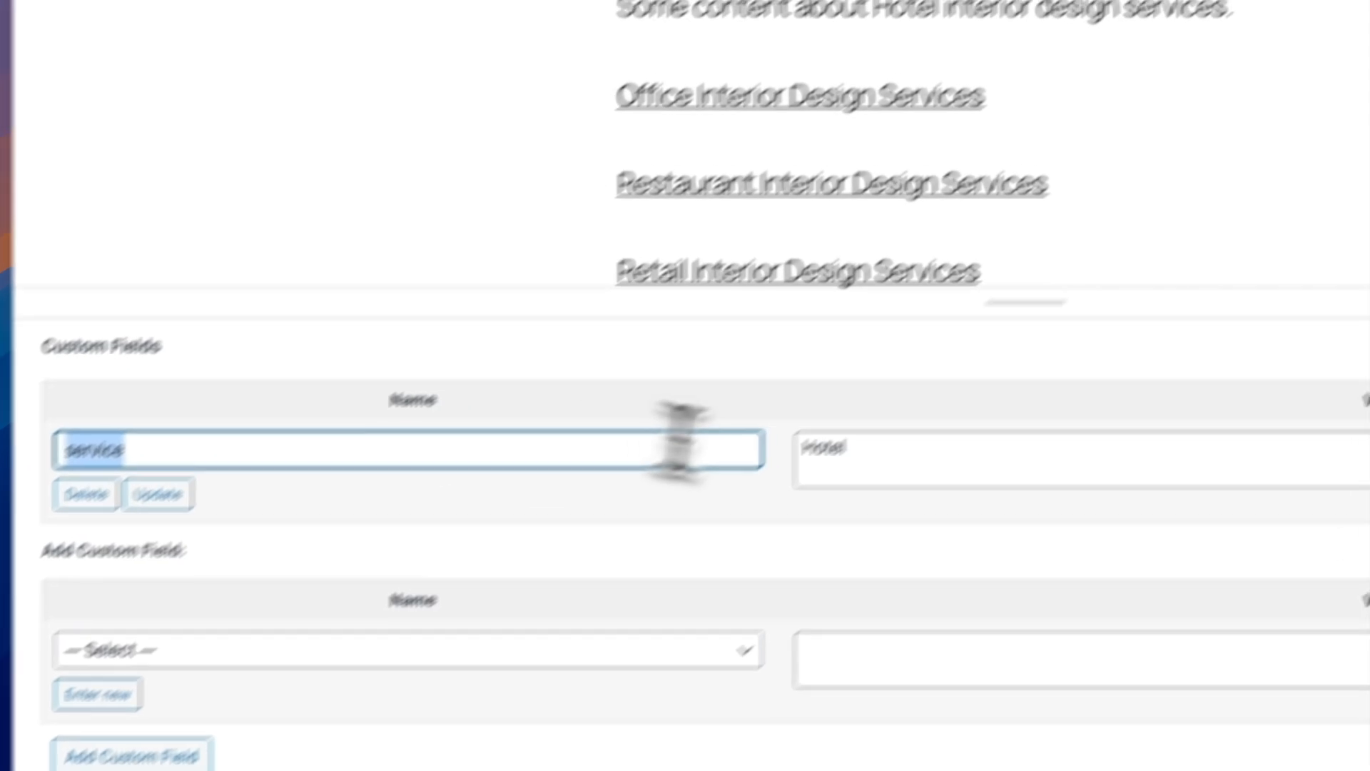
pyautogui.click(824, 448)
pyautogui.doubleClick(821, 450)
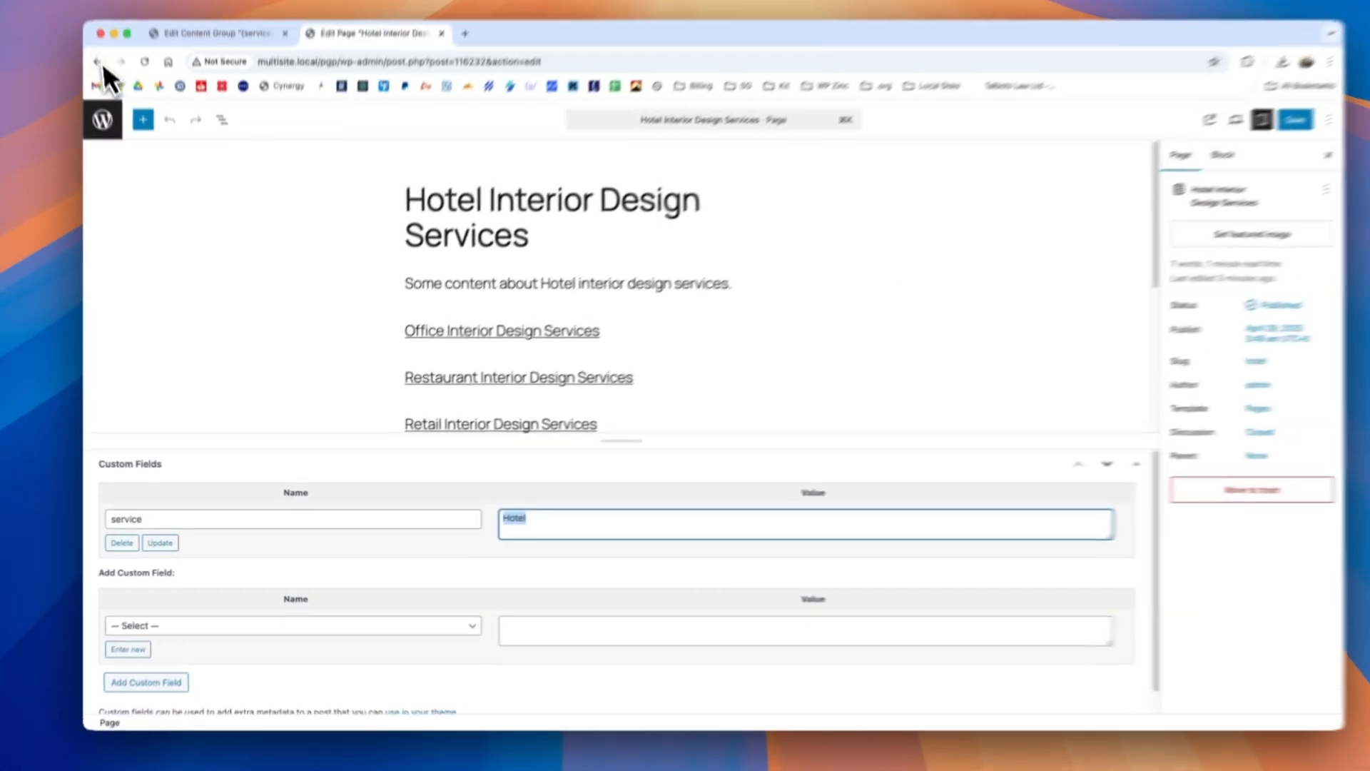
# Open the Office Interior Design Services page for editing and check its service custom field's name and value
pyautogui.click(103, 62)
pyautogui.click(323, 309)
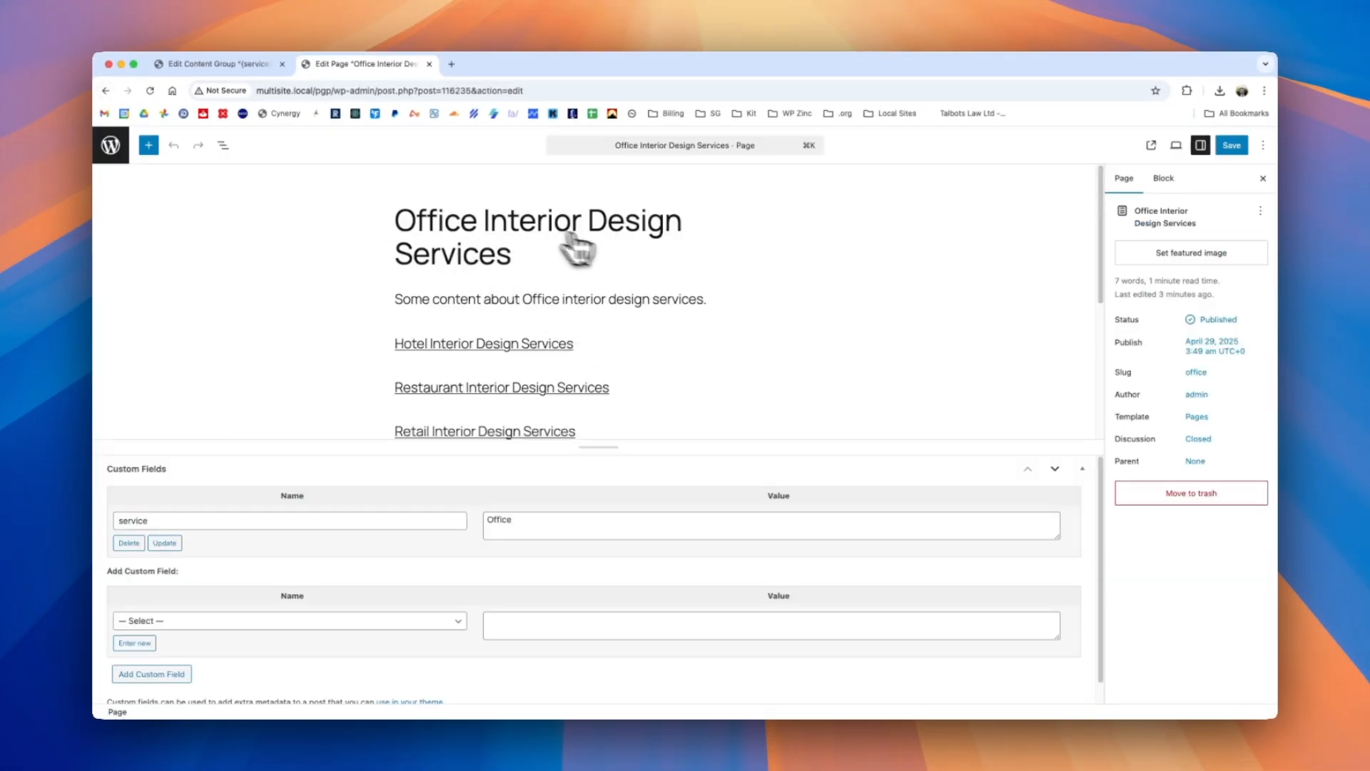
pyautogui.click(172, 522)
pyautogui.doubleClick(164, 501)
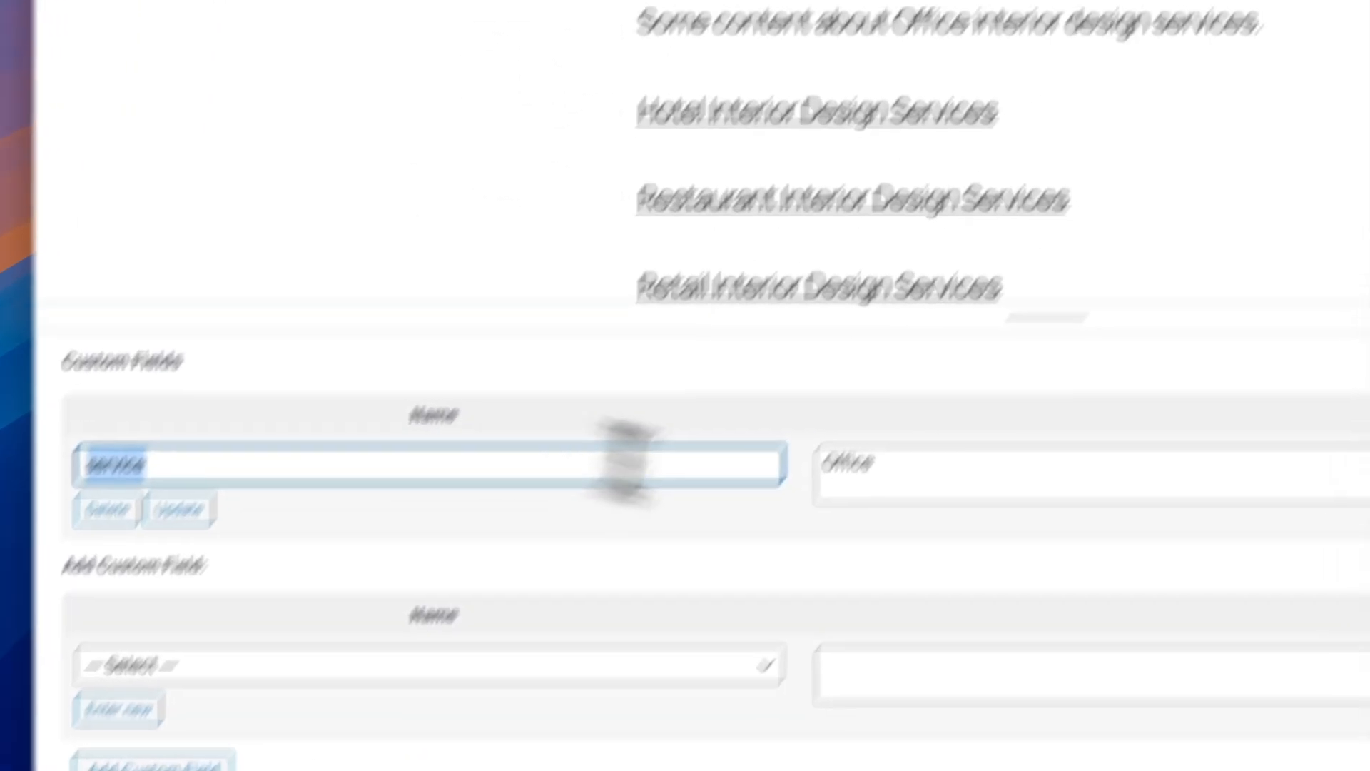
pyautogui.doubleClick(831, 463)
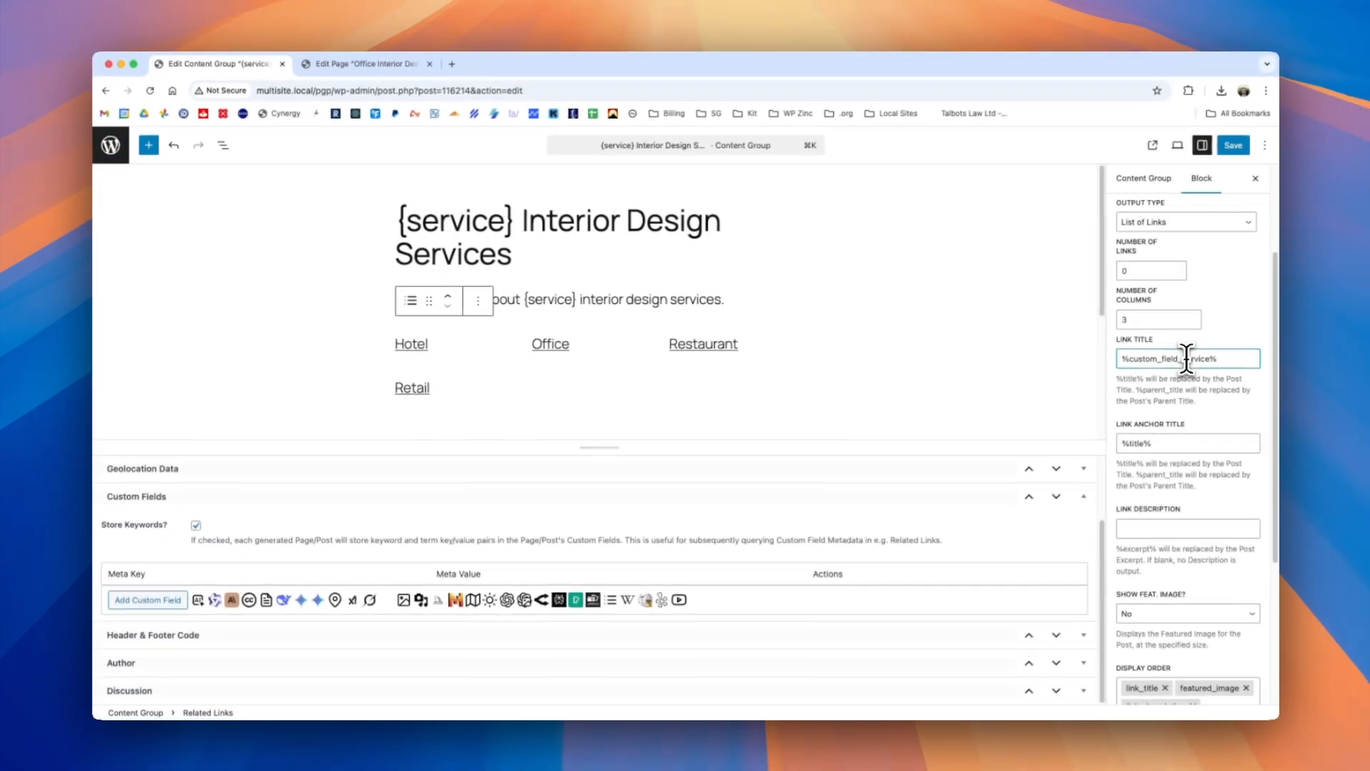
# Compare the block's link title placeholder with the Office page's service custom field, and close that page
pyautogui.moveTo(1216, 358); pyautogui.dragTo(1127, 358)
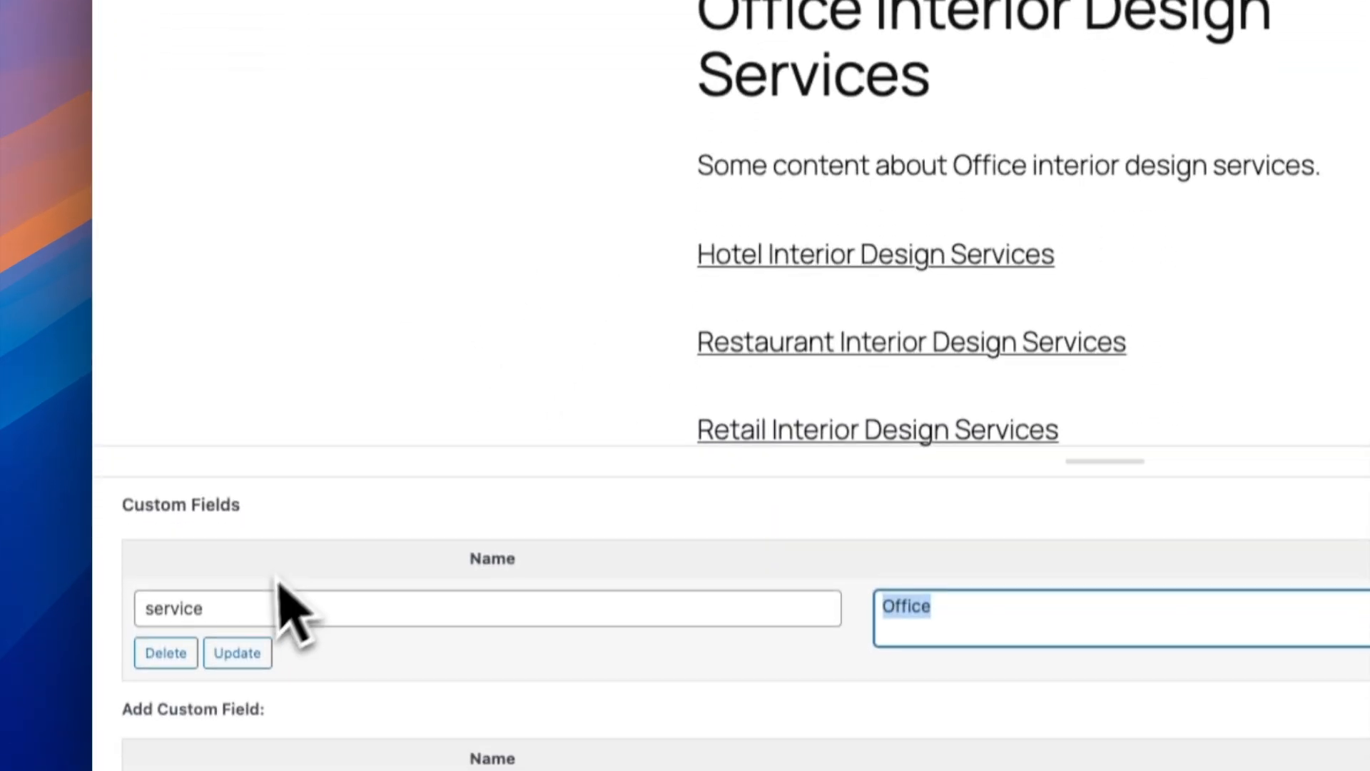
pyautogui.moveTo(214, 594); pyautogui.dragTo(165, 592)
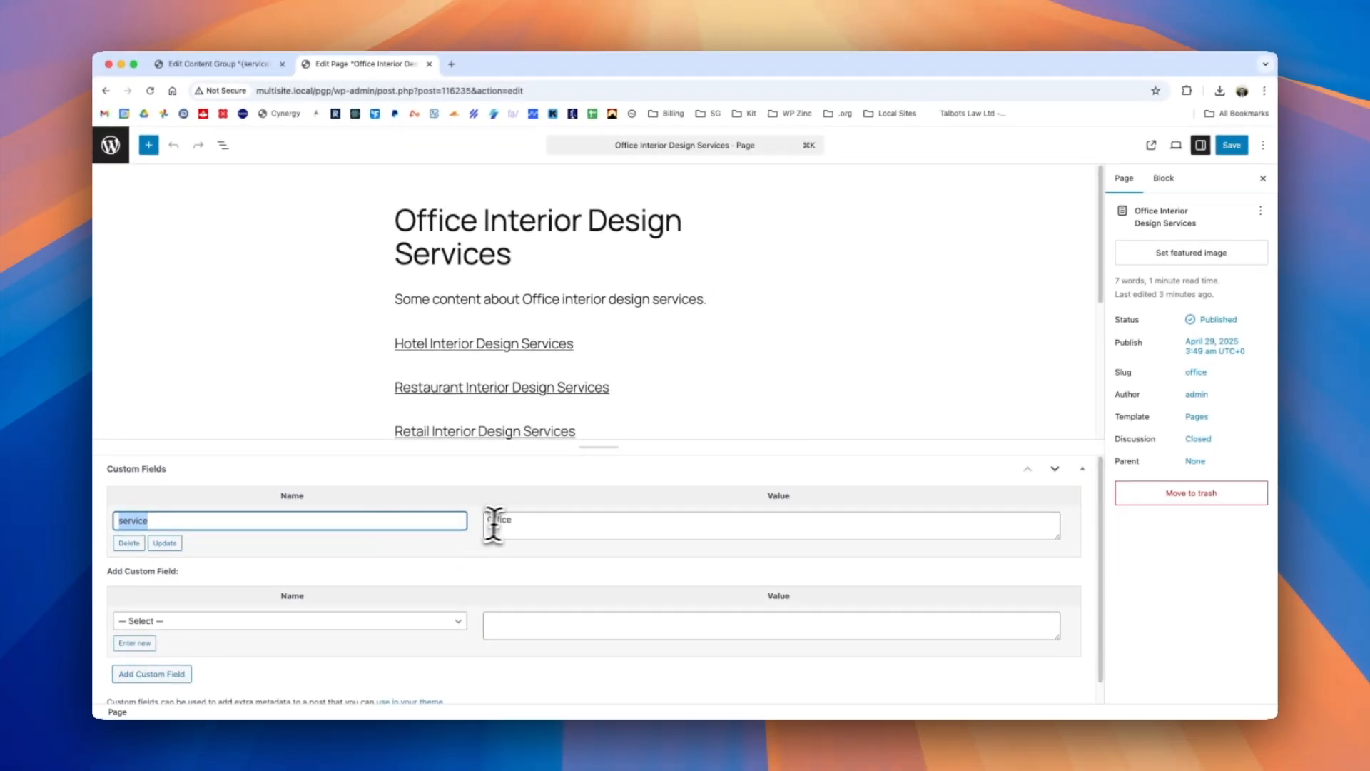
pyautogui.moveTo(486, 522); pyautogui.dragTo(515, 521)
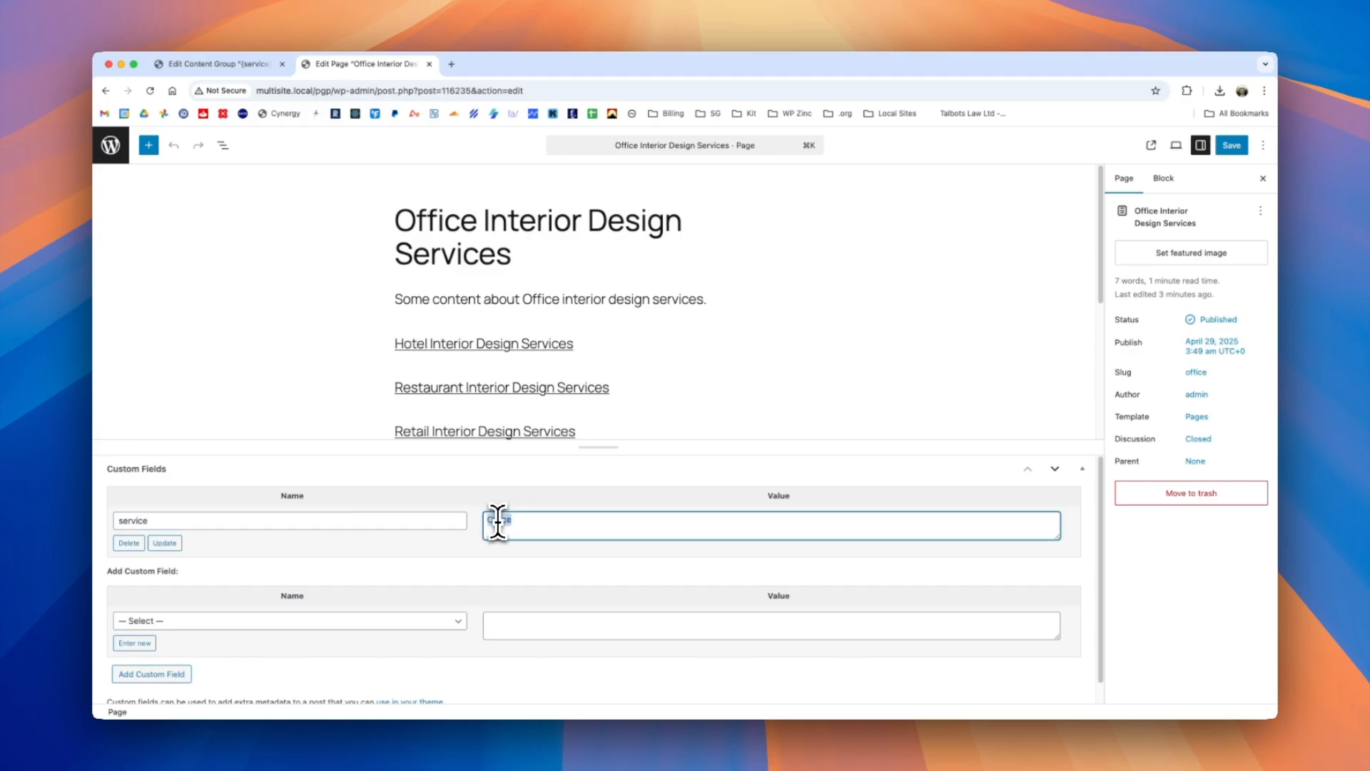
pyautogui.press('super+w')
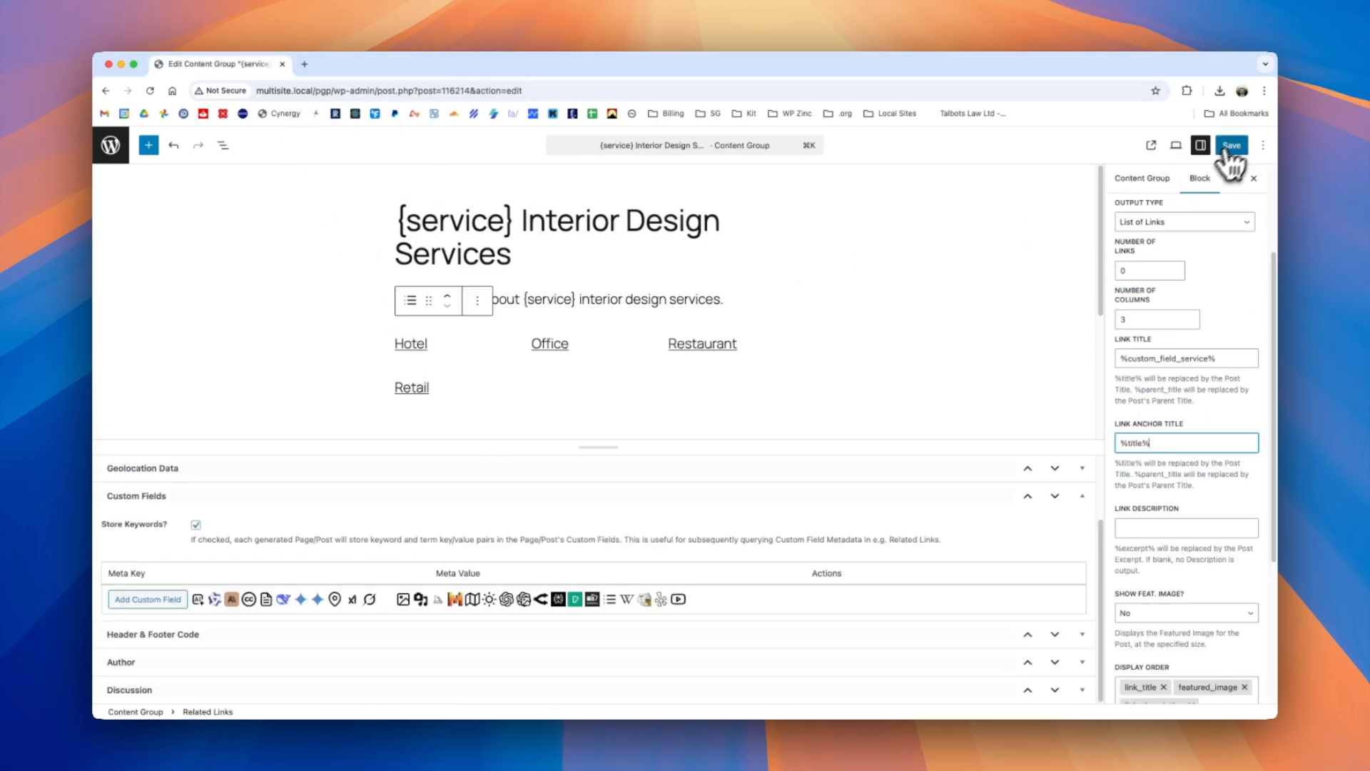
# Save the content group and regenerate its pages via the browser with the new link titles and columns
pyautogui.click(1233, 146)
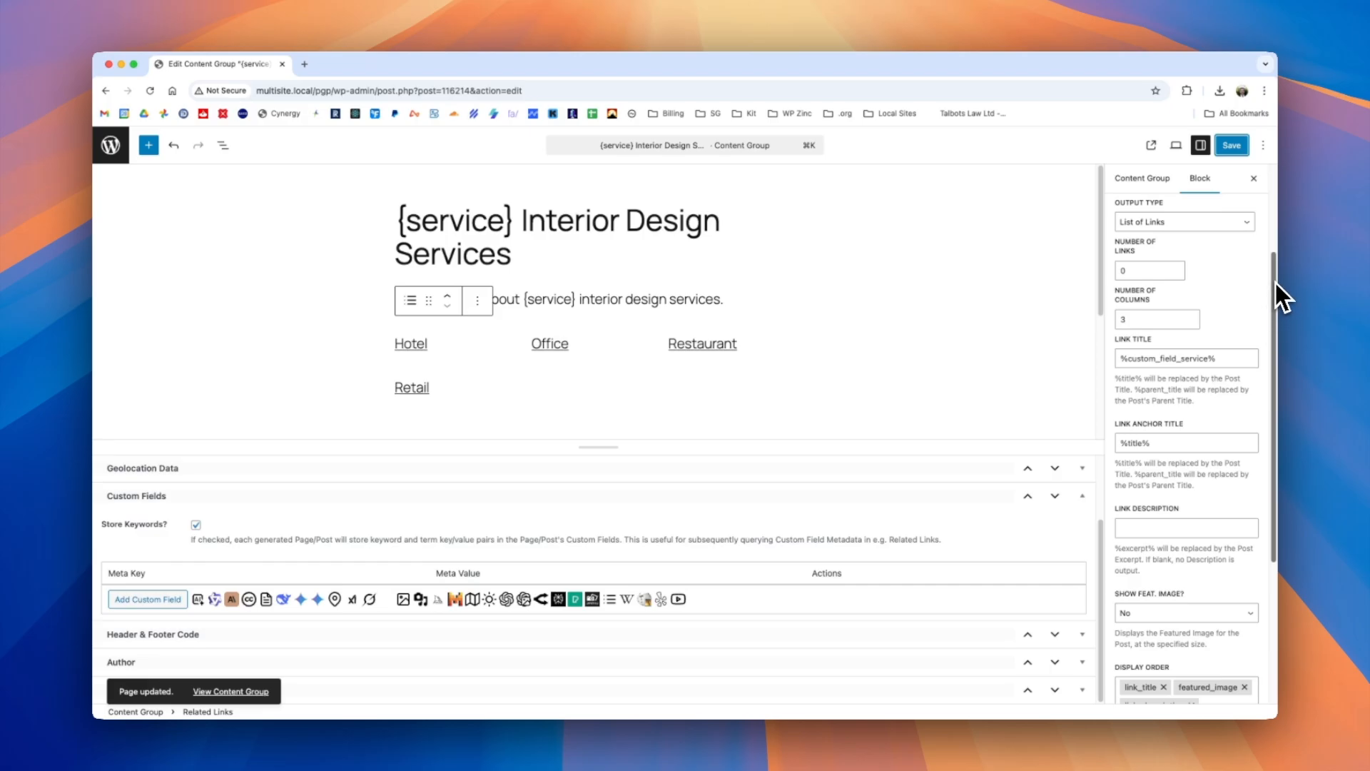
pyautogui.scroll(-5, 1274, 283)
pyautogui.click(1146, 183)
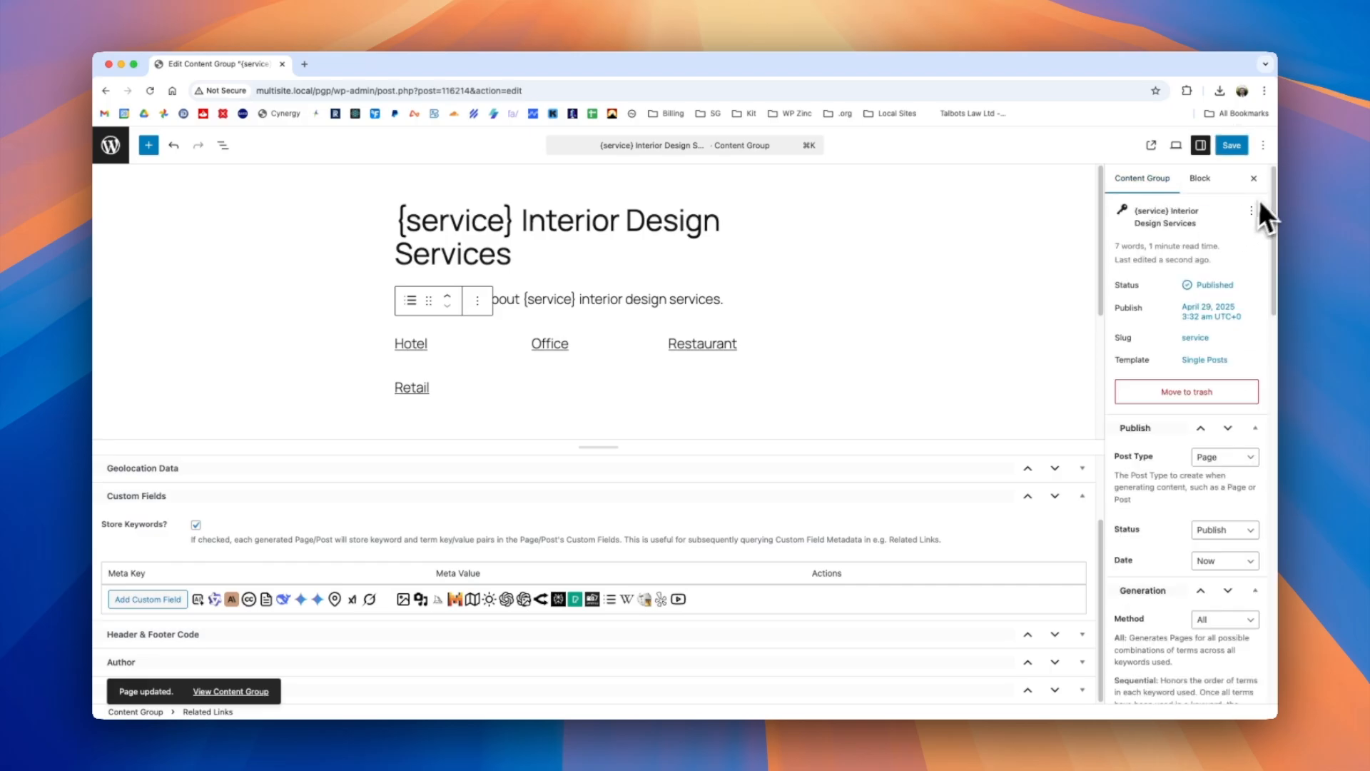
pyautogui.scroll(-15, 1184, 428)
pyautogui.click(1195, 573)
pyautogui.click(785, 170)
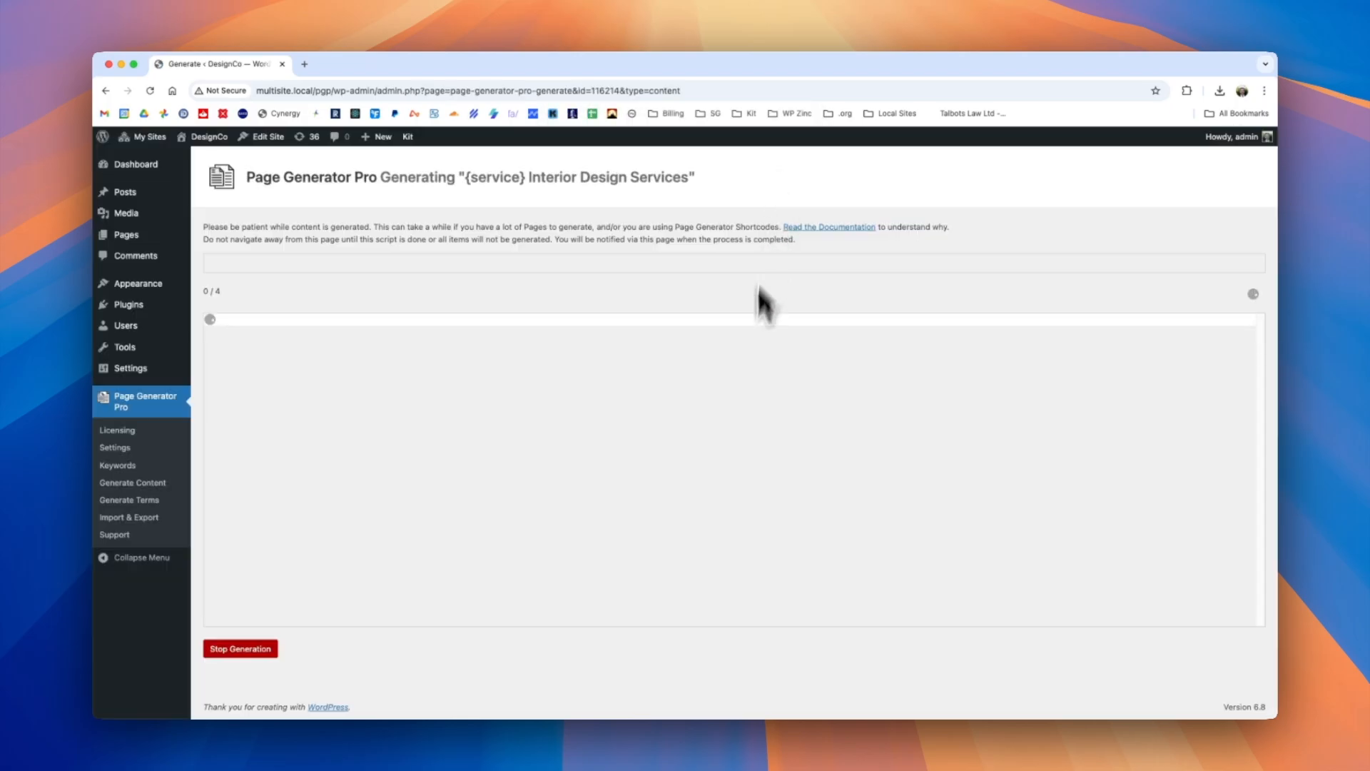
# View the regenerated Hotel page and check its heading and related links
pyautogui.click(648, 328)
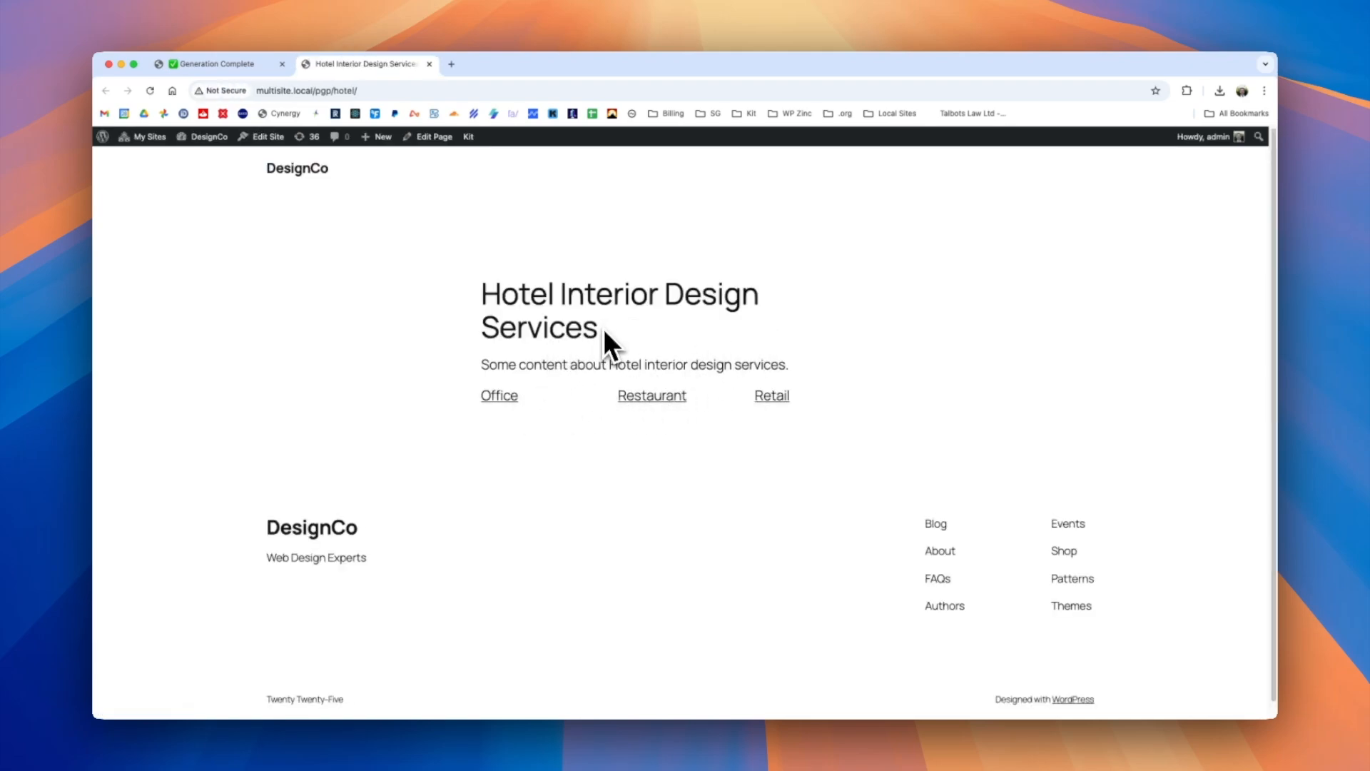
pyautogui.moveTo(602, 327); pyautogui.dragTo(561, 289)
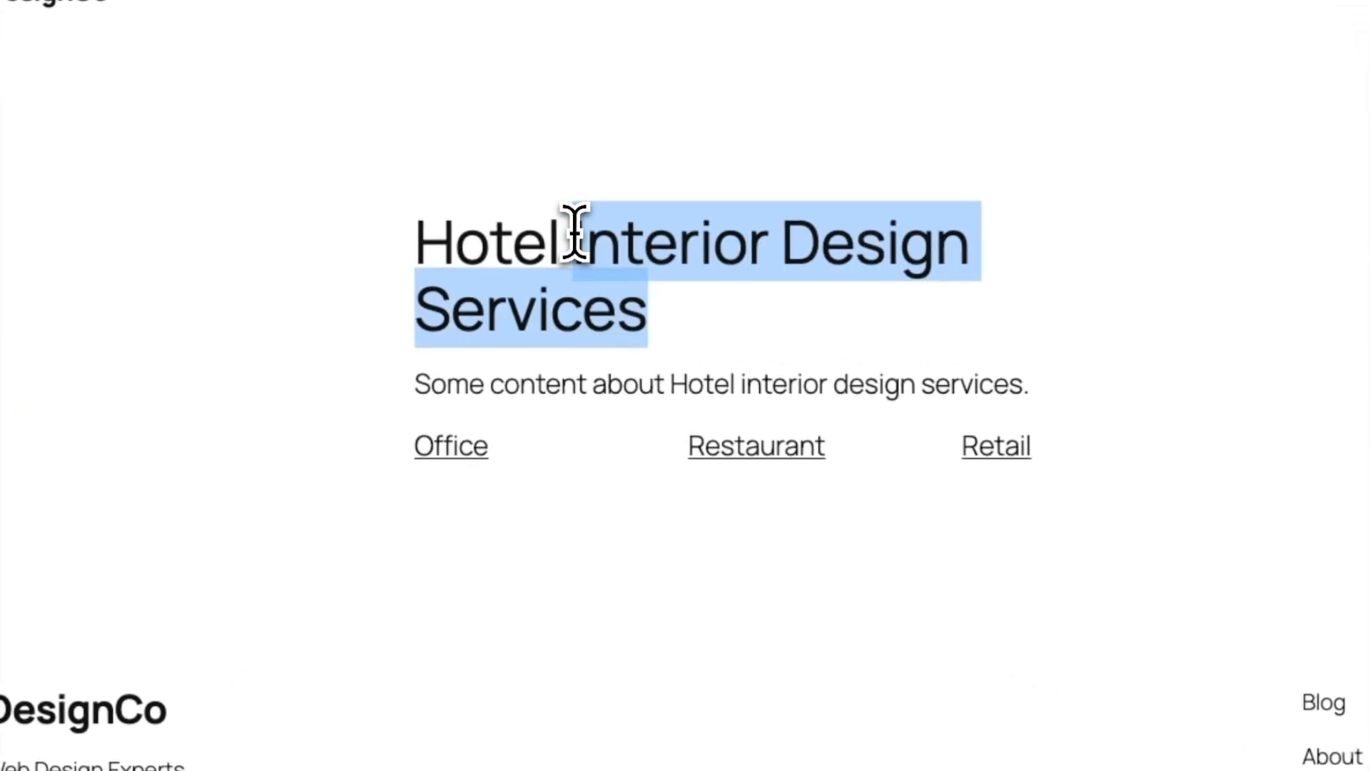
pyautogui.click(564, 401)
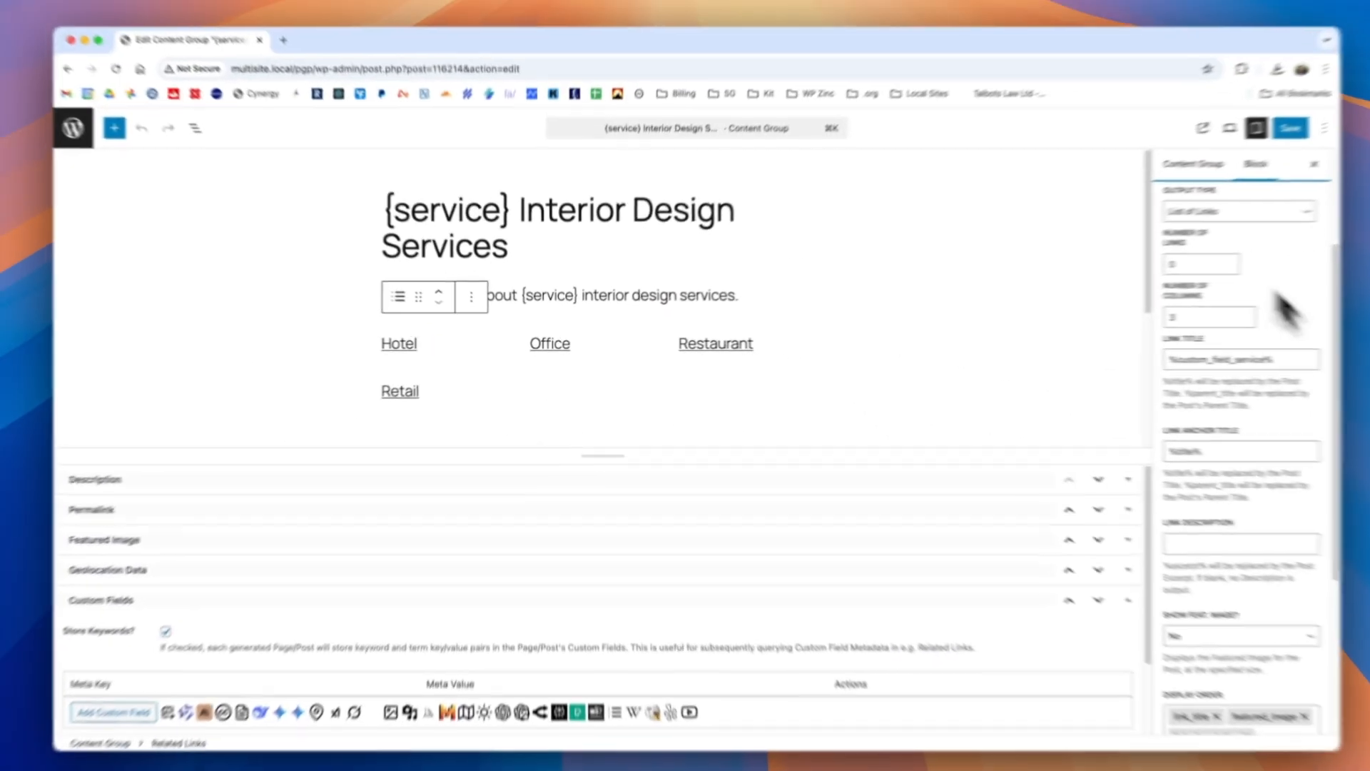
# Try the bulleted and numbered list output types in the content group's Related Links block
pyautogui.click(1268, 212)
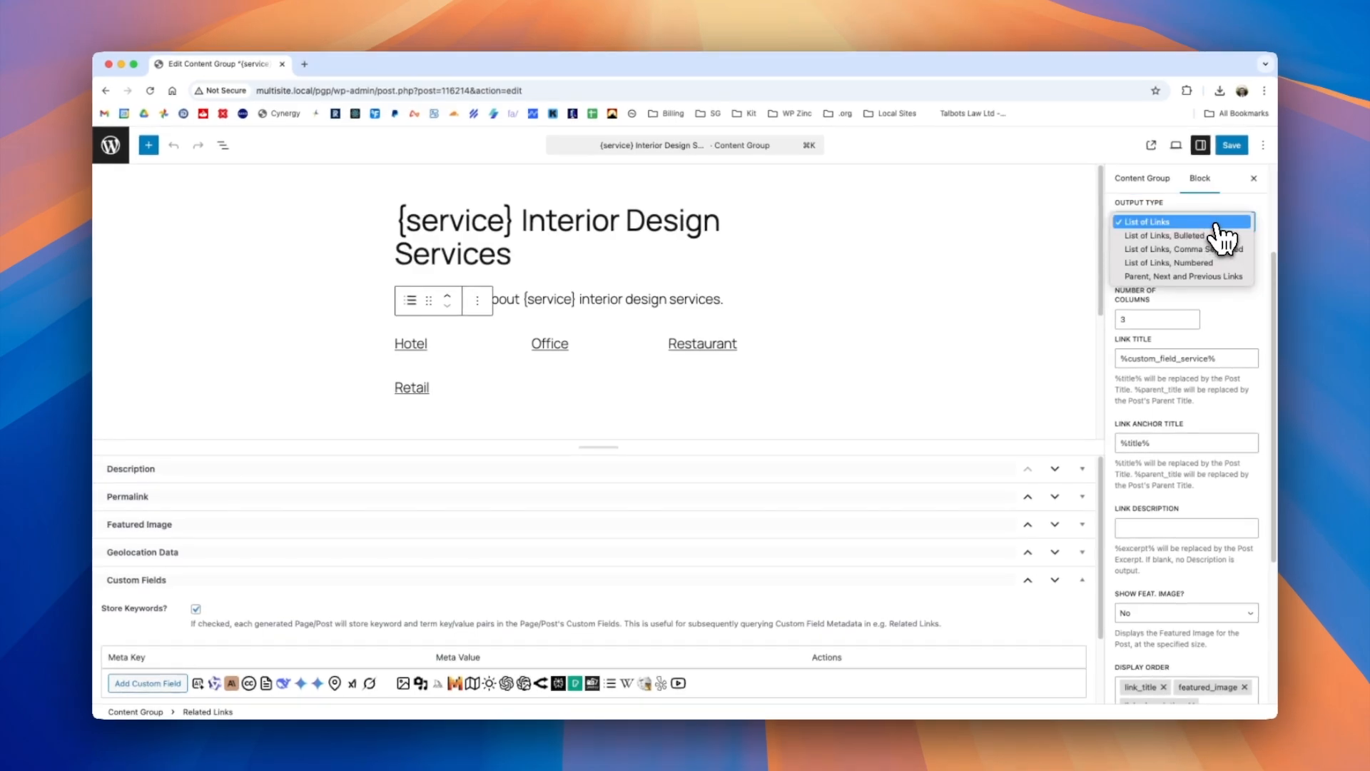
pyautogui.click(1213, 236)
pyautogui.click(1209, 226)
pyautogui.click(1186, 252)
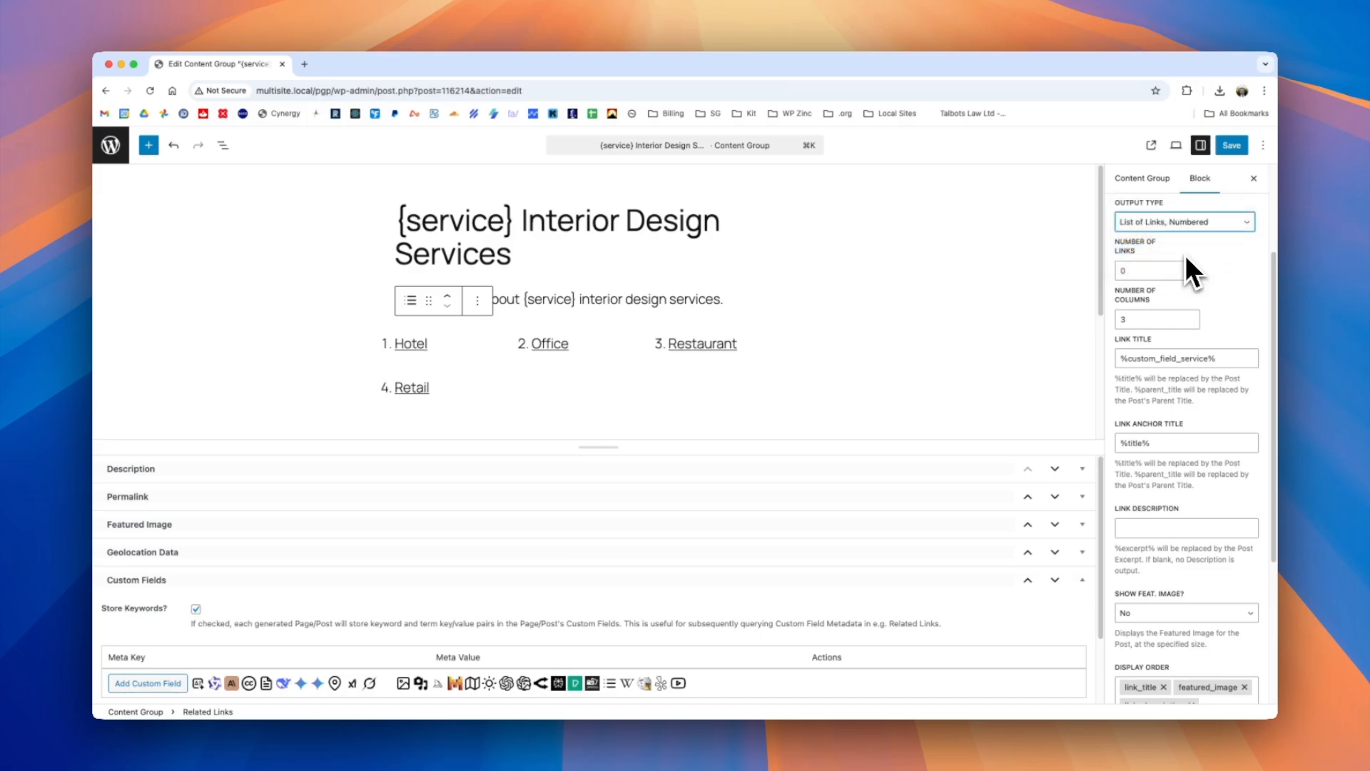
pyautogui.click(1184, 222)
pyautogui.click(1197, 210)
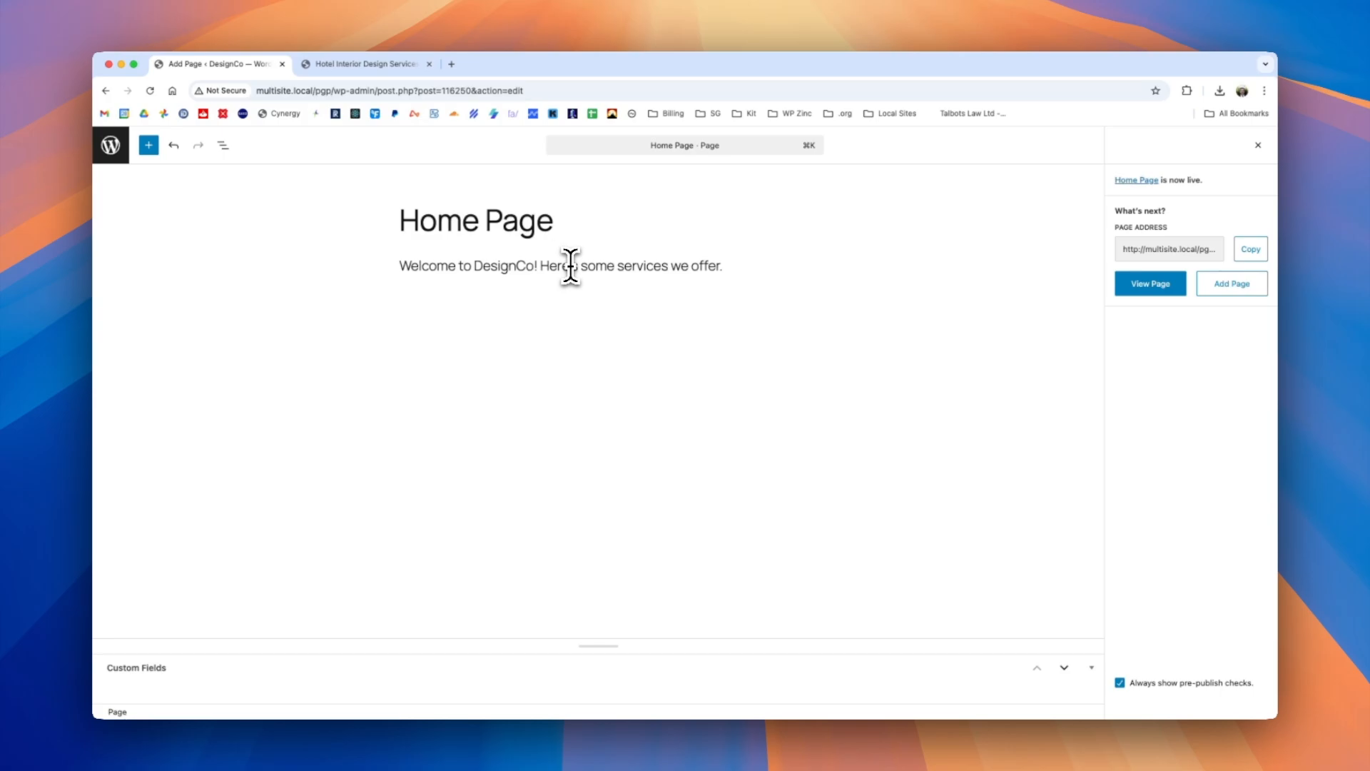
# Insert a Related Links block below the welcome paragraph on the Home Page
pyautogui.click(723, 266)
pyautogui.press('Return')
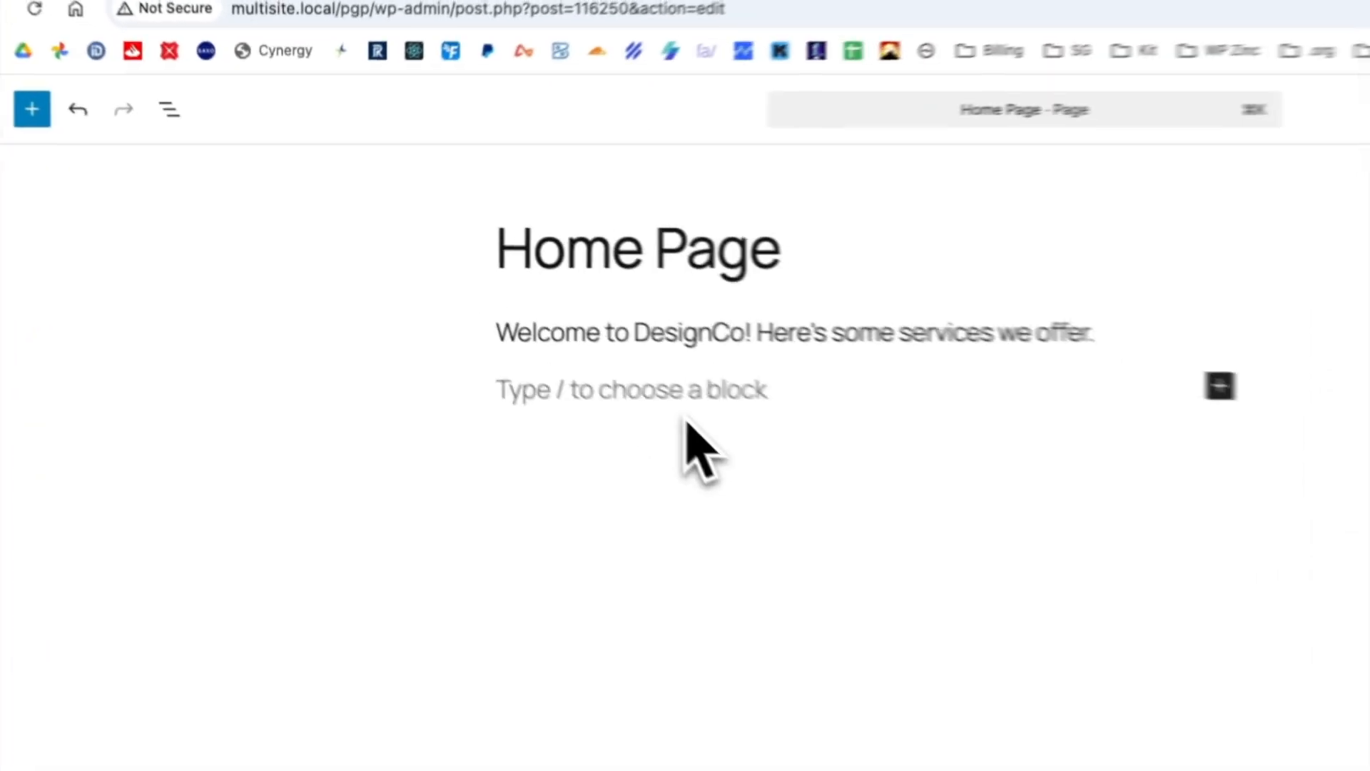
pyautogui.write('/rel')
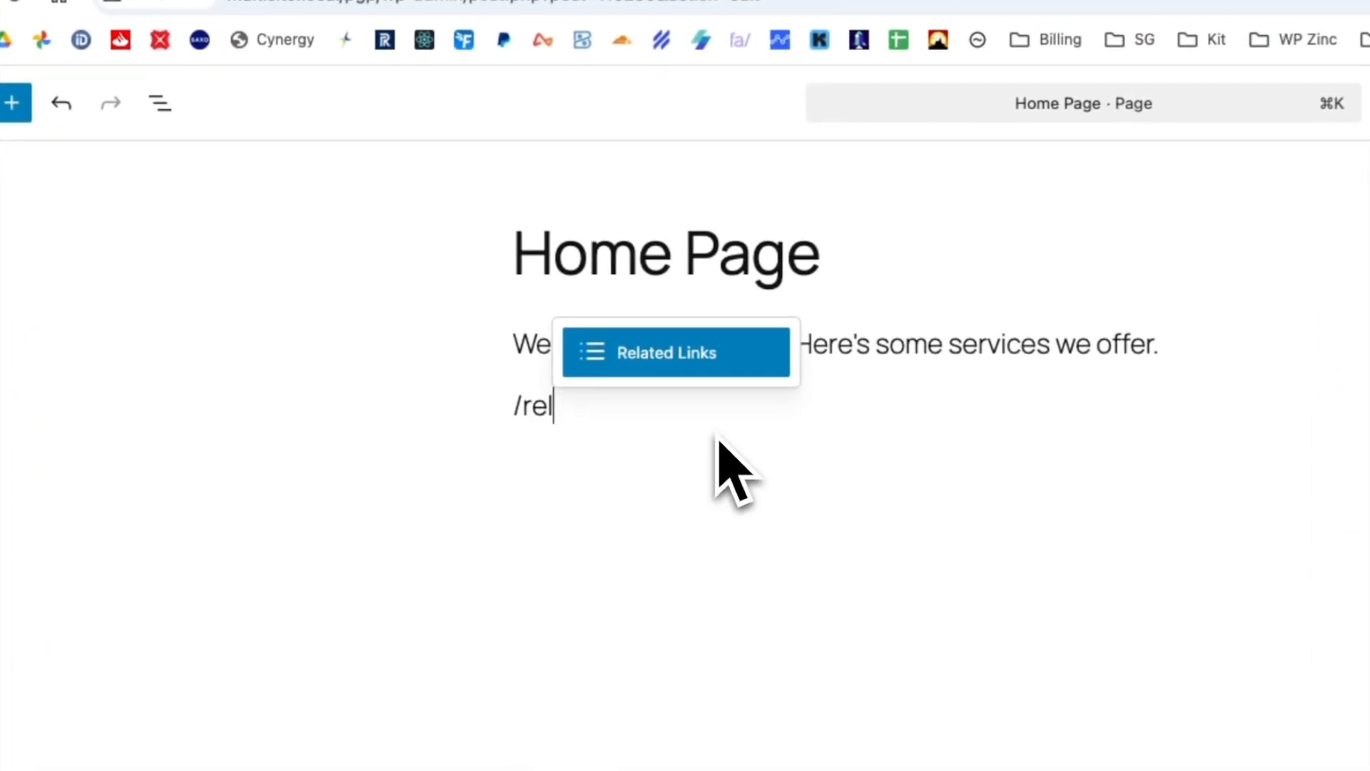
pyautogui.click(665, 357)
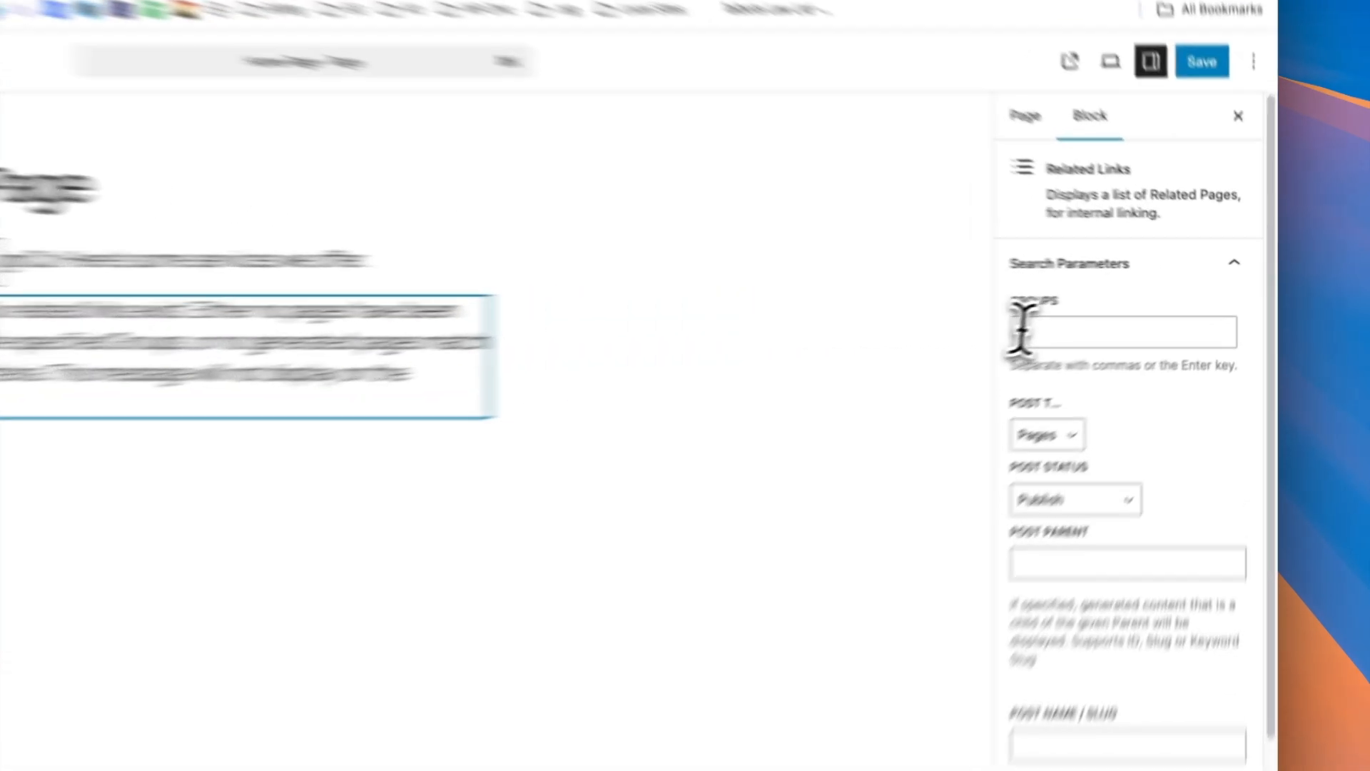
# Limit the Home Page's Related Links block to the {service} Interior Design Services group and check its post type
pyautogui.click(1124, 308)
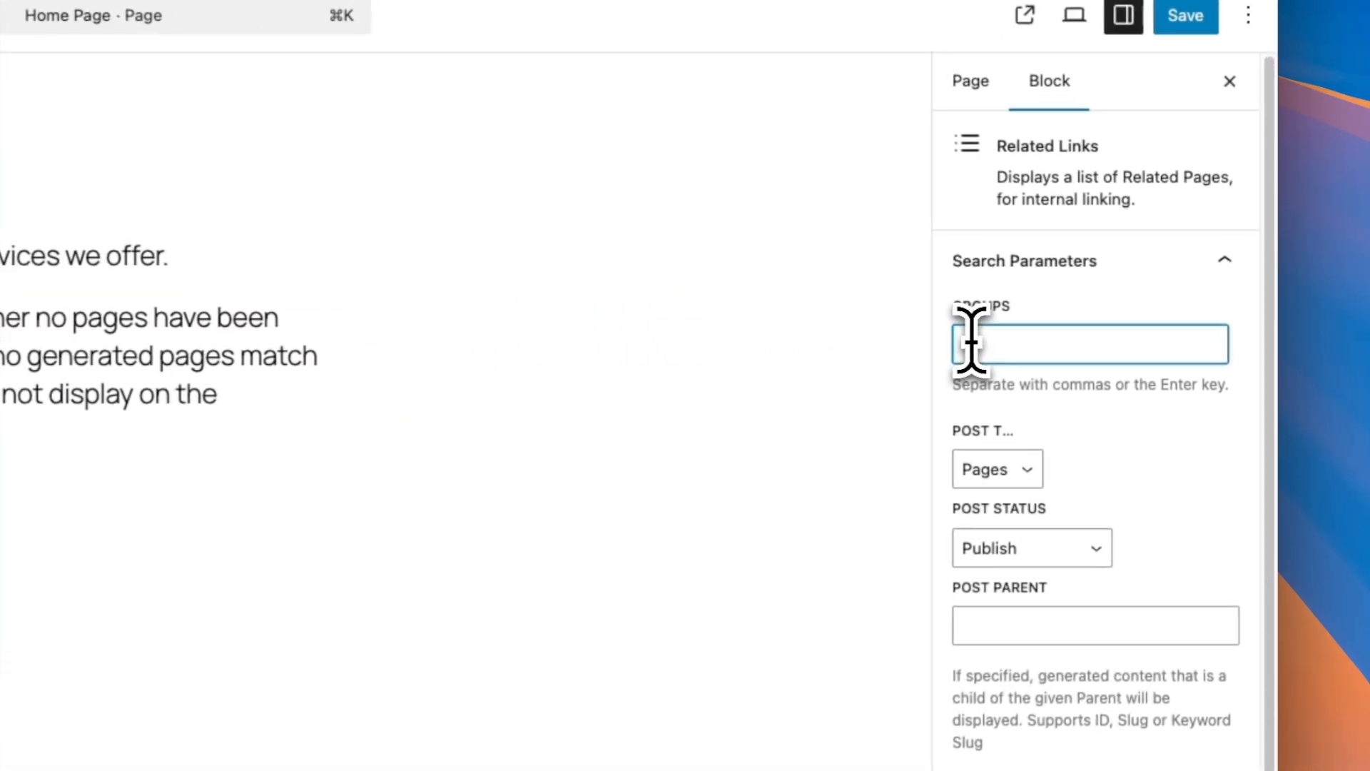
pyautogui.write('Inter')
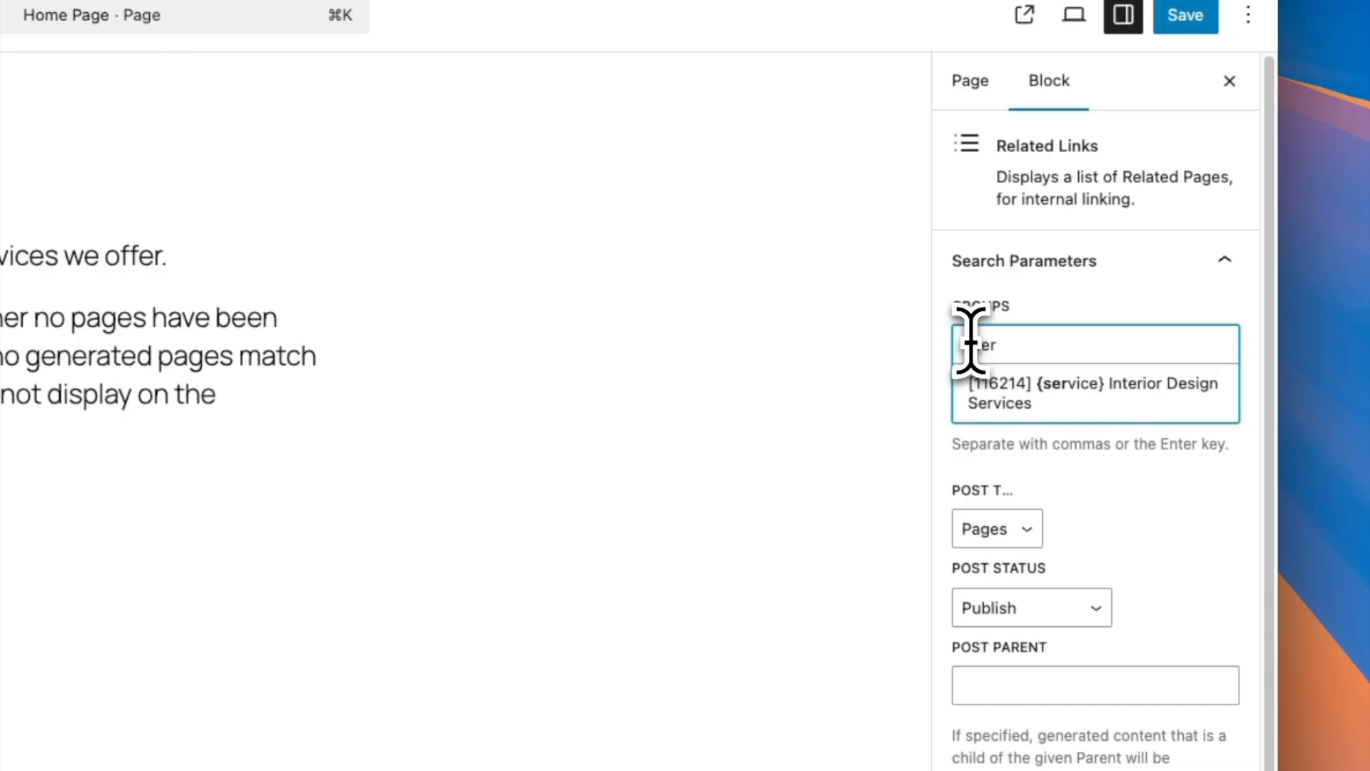
pyautogui.click(1085, 393)
pyautogui.click(992, 481)
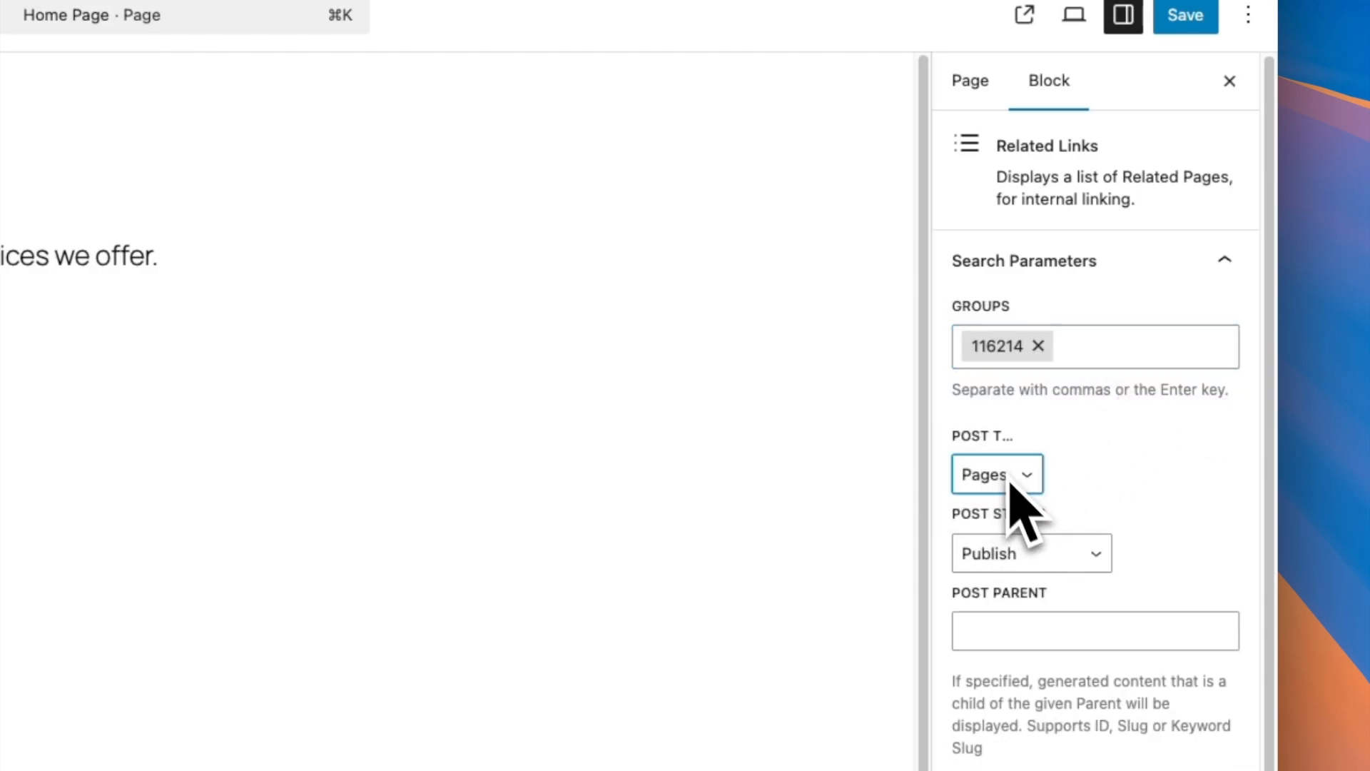
# Set the block's output to 3 columns with the link title %custom_field_service%, and save the Home Page
pyautogui.click(1228, 263)
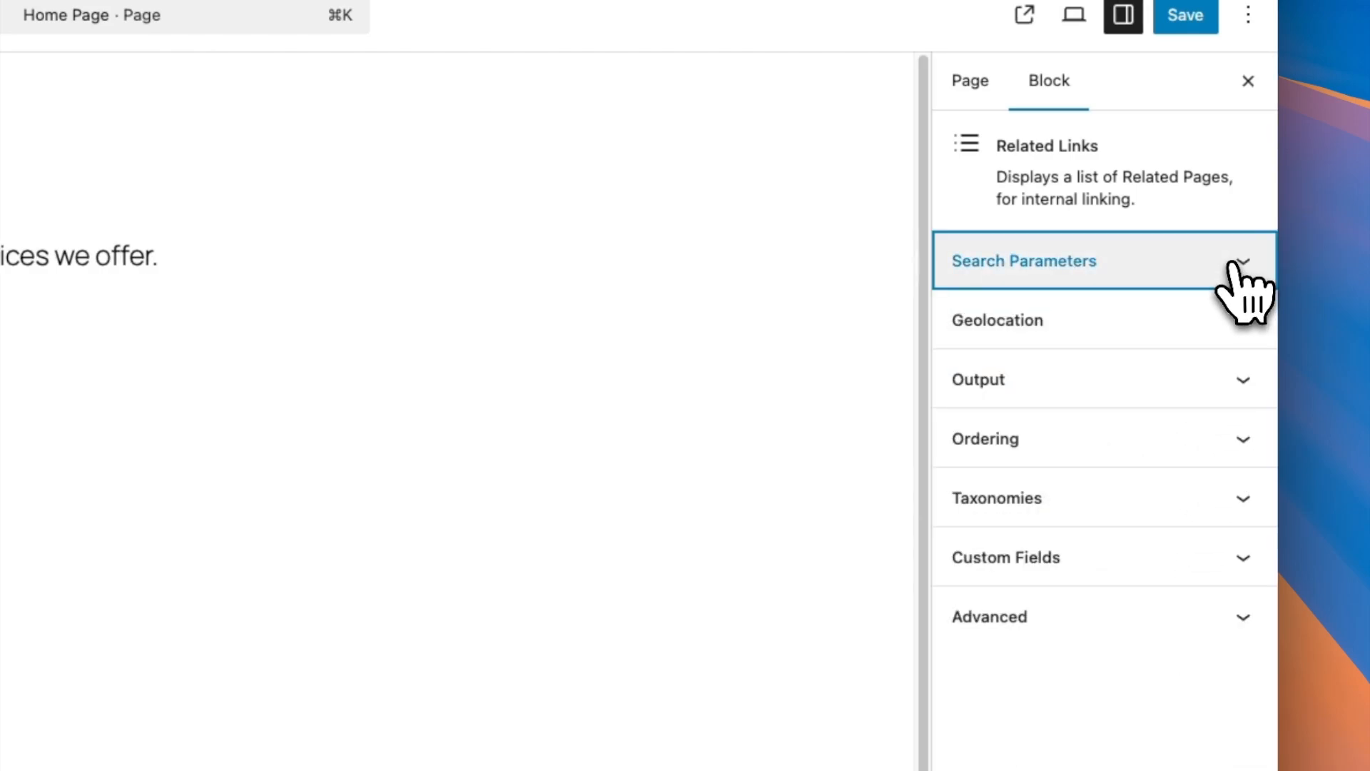
pyautogui.click(1238, 381)
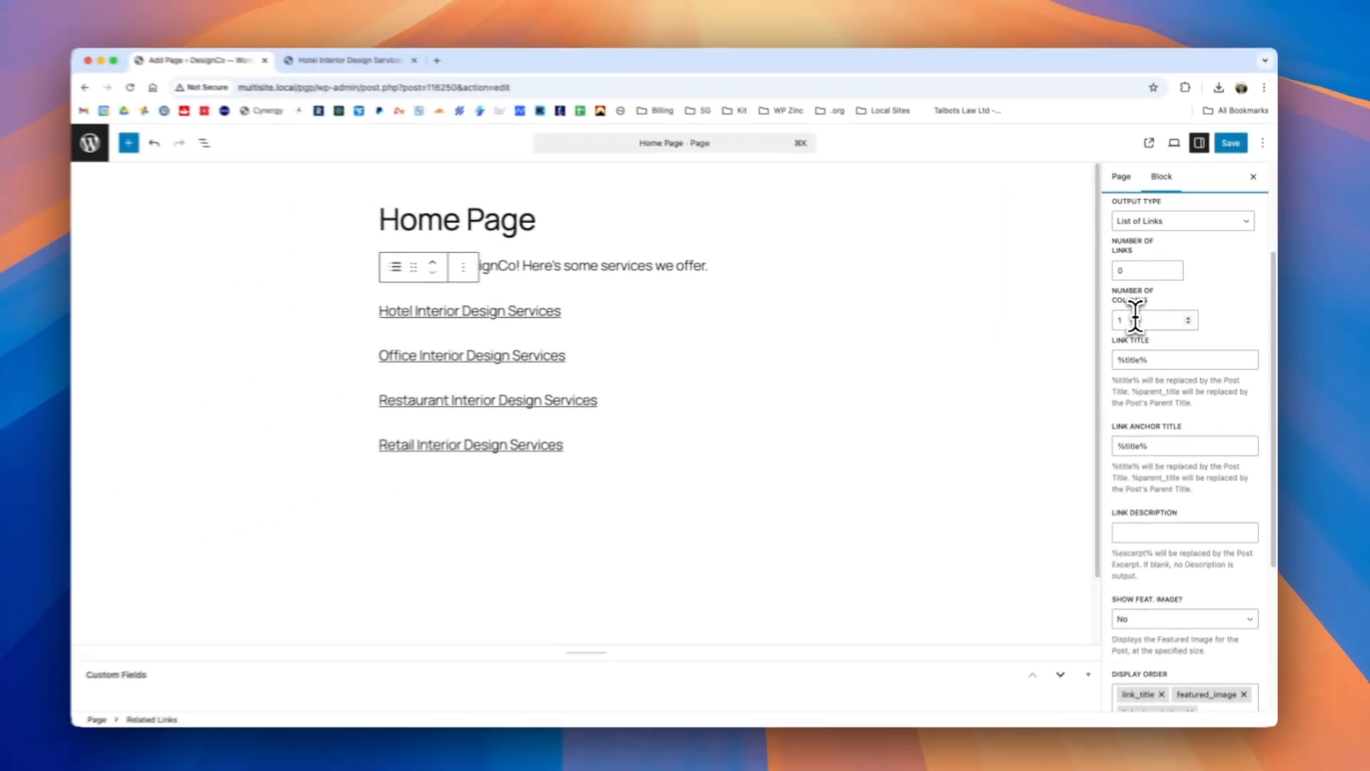
pyautogui.click(1134, 319)
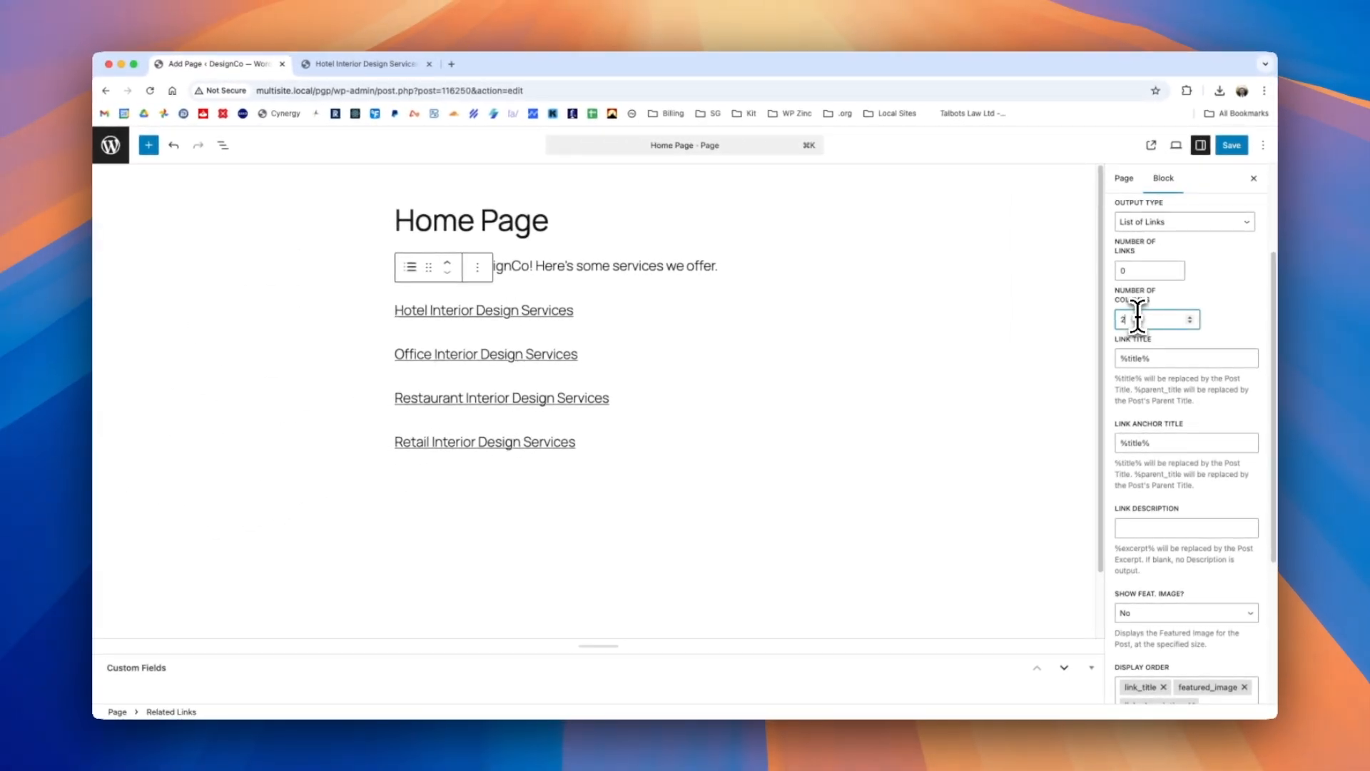
pyautogui.press('Up')
pyautogui.click(1133, 361)
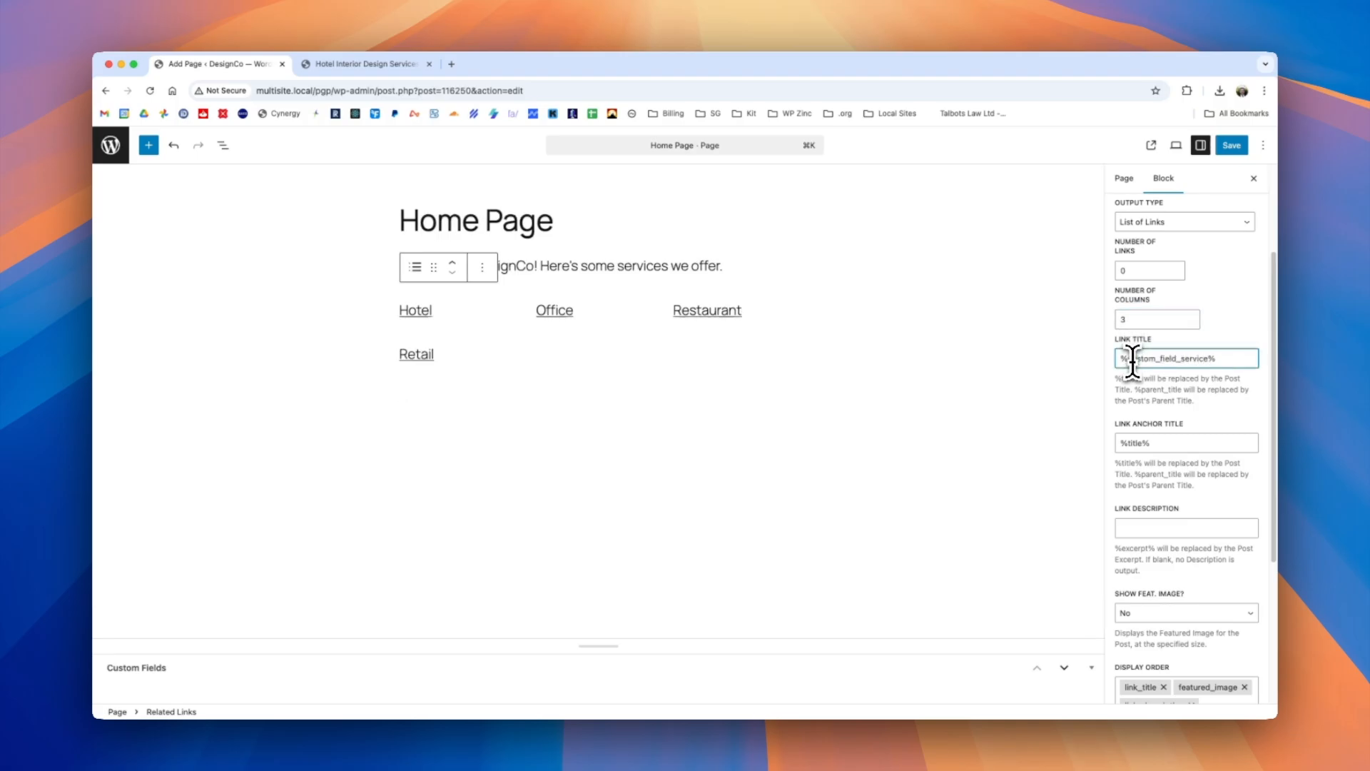
pyautogui.click(1231, 145)
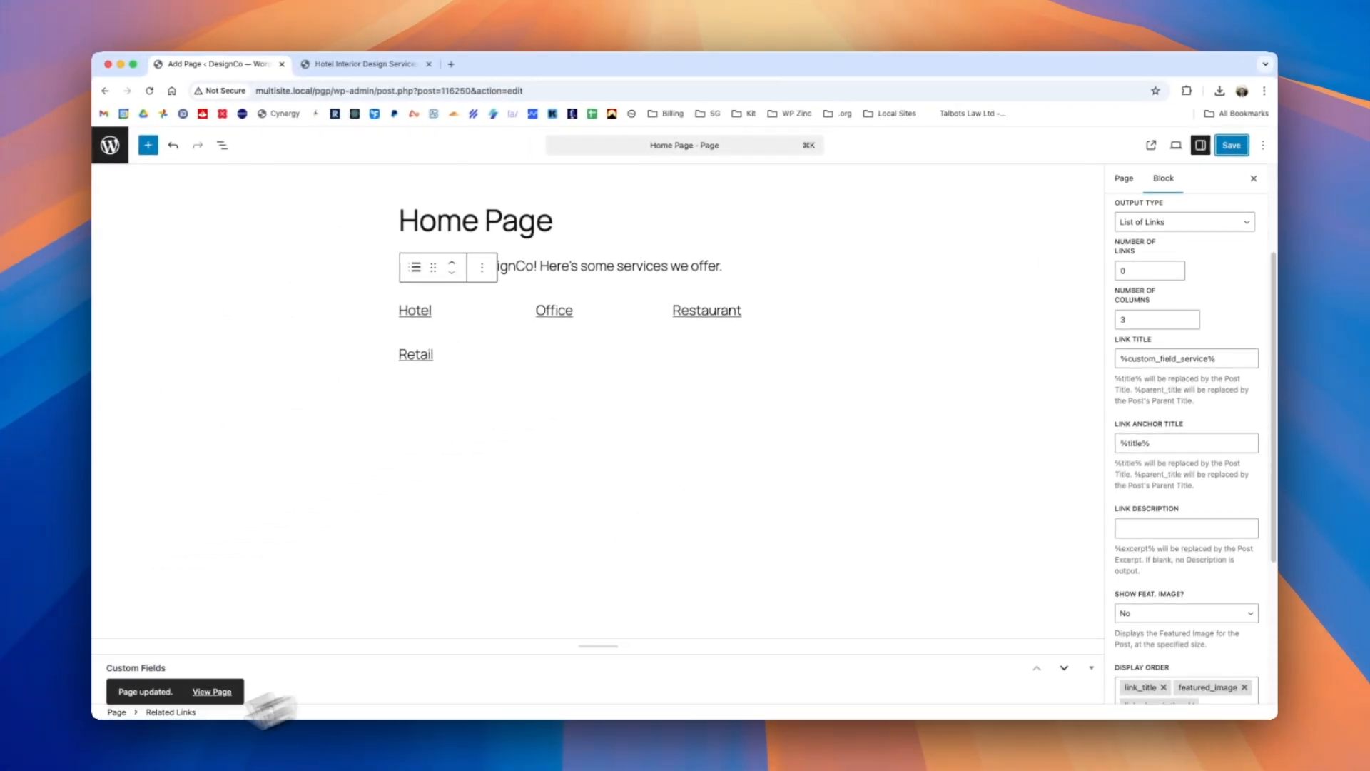
# View the saved Home Page on the site
pyautogui.click(213, 691)
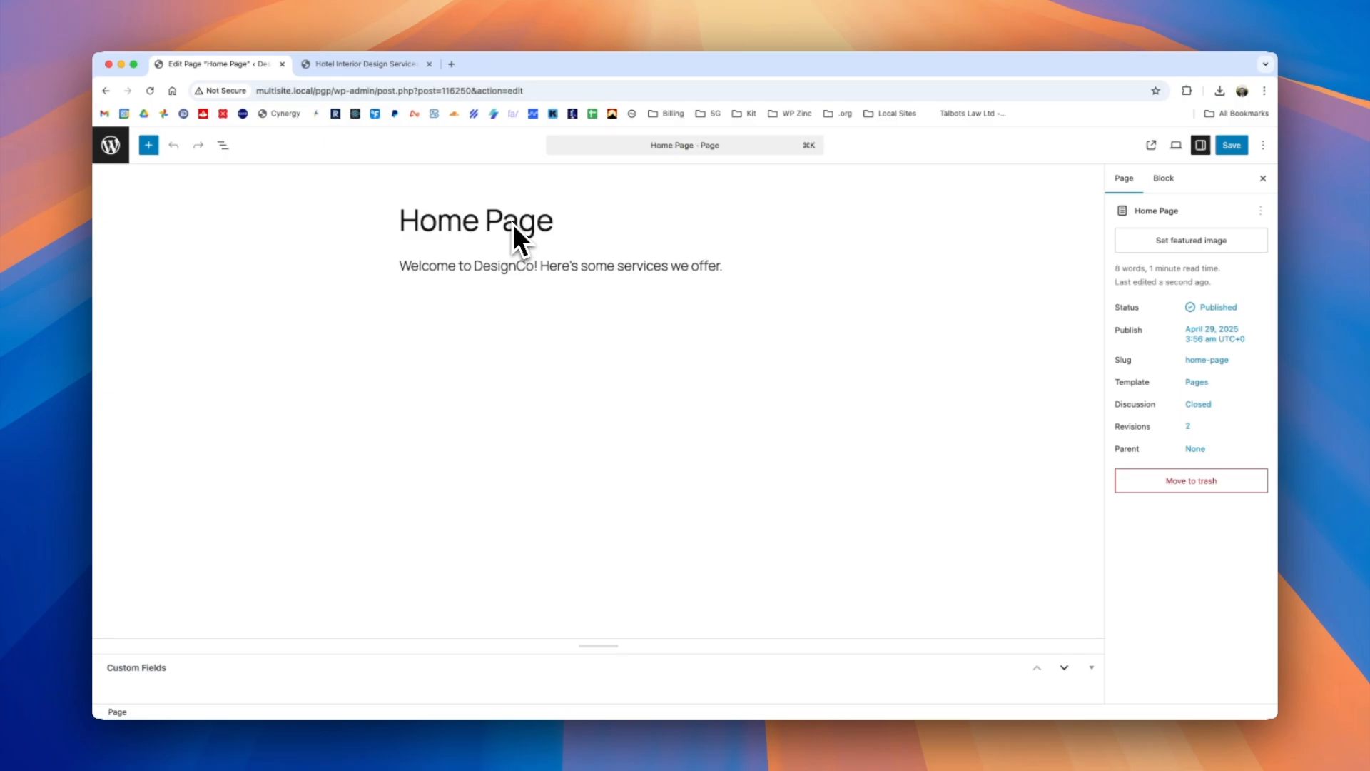
# Set the Home Page's Related Links block to 2 columns, save the page and view it
pyautogui.click(460, 306)
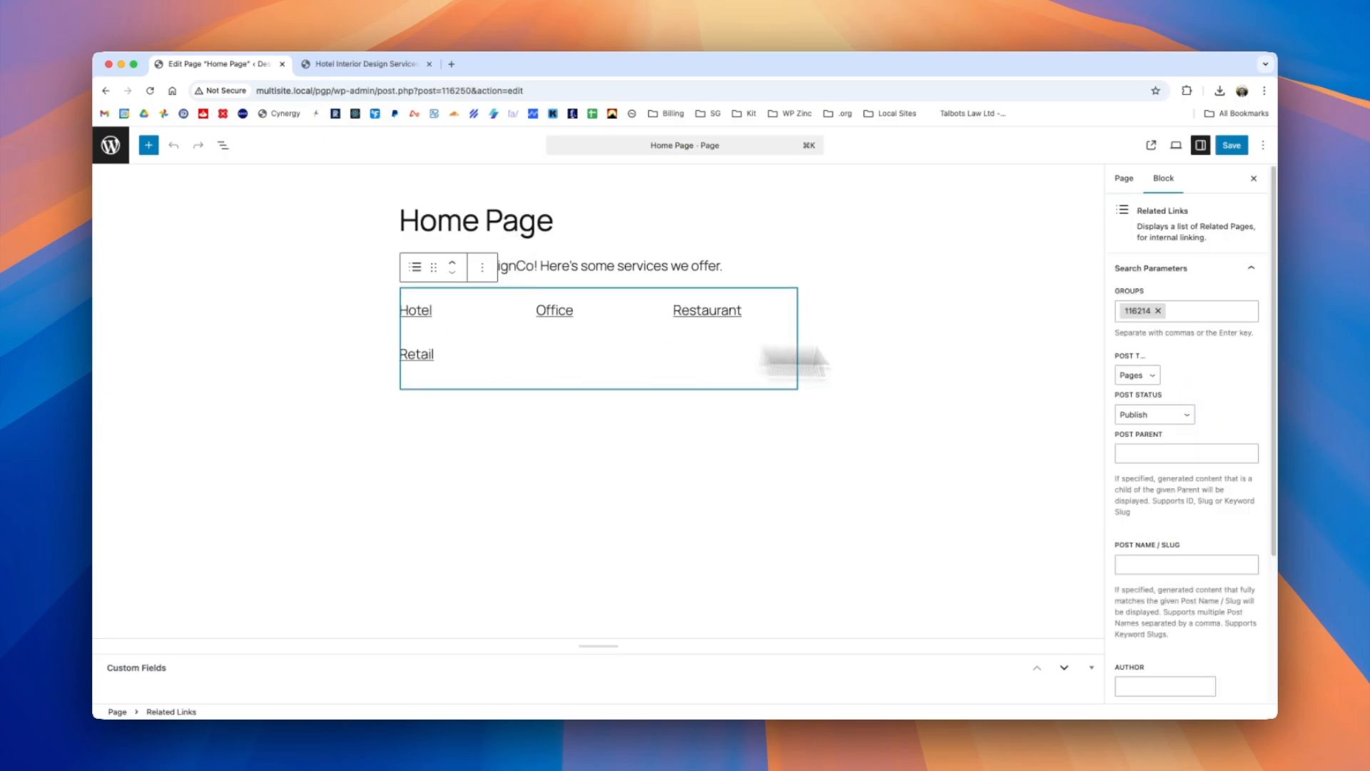
pyautogui.scroll(-4, 1241, 421)
pyautogui.scroll(-2, 1240, 432)
pyautogui.click(1184, 568)
pyautogui.scroll(-8, 1180, 575)
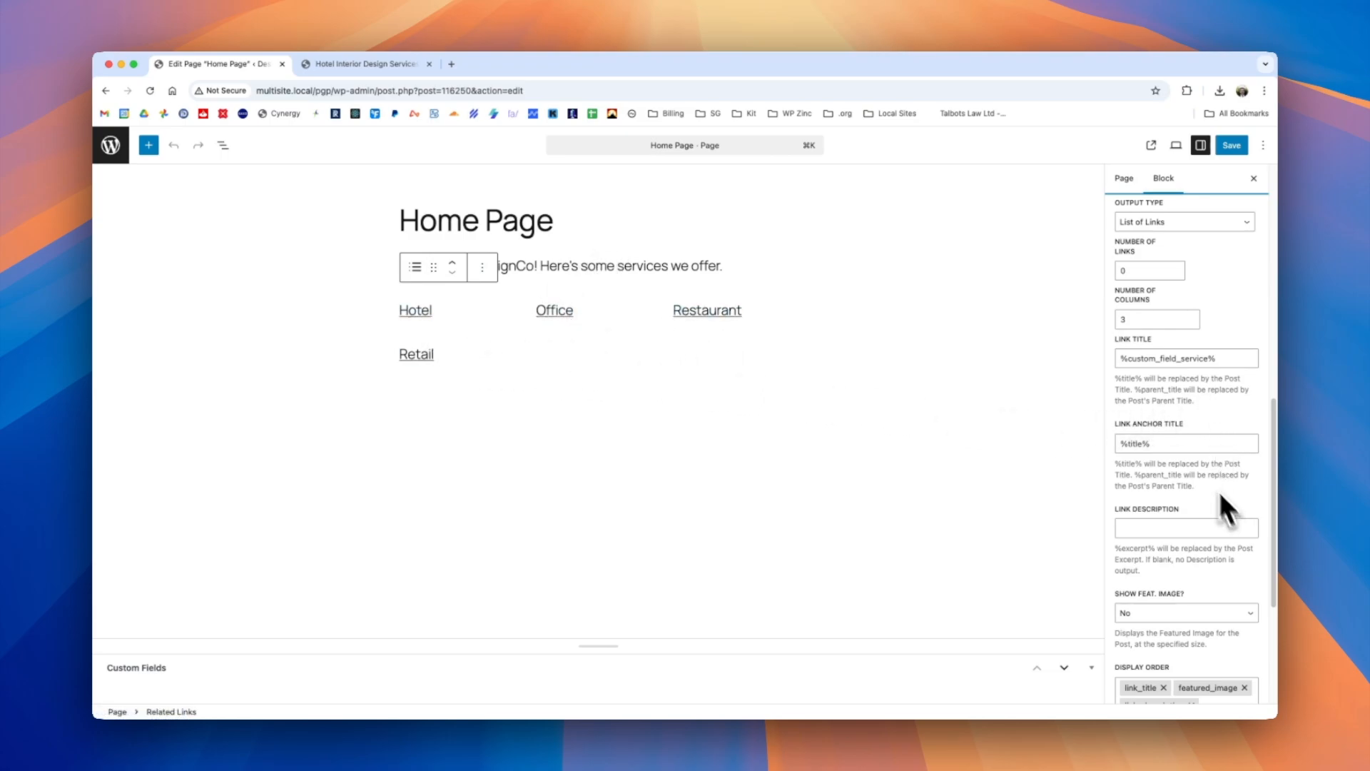
pyautogui.click(1133, 319)
pyautogui.press('BackSpace')
pyautogui.write('2')
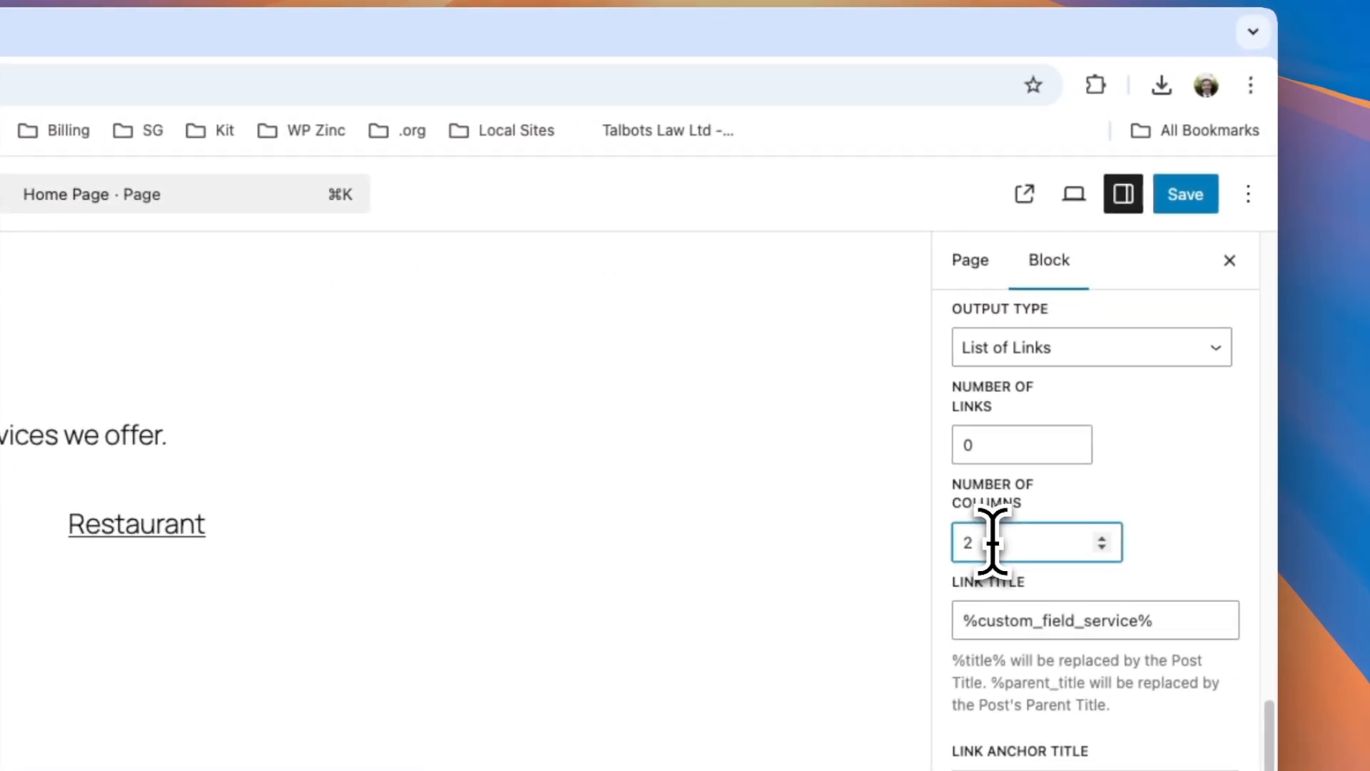
pyautogui.click(1174, 196)
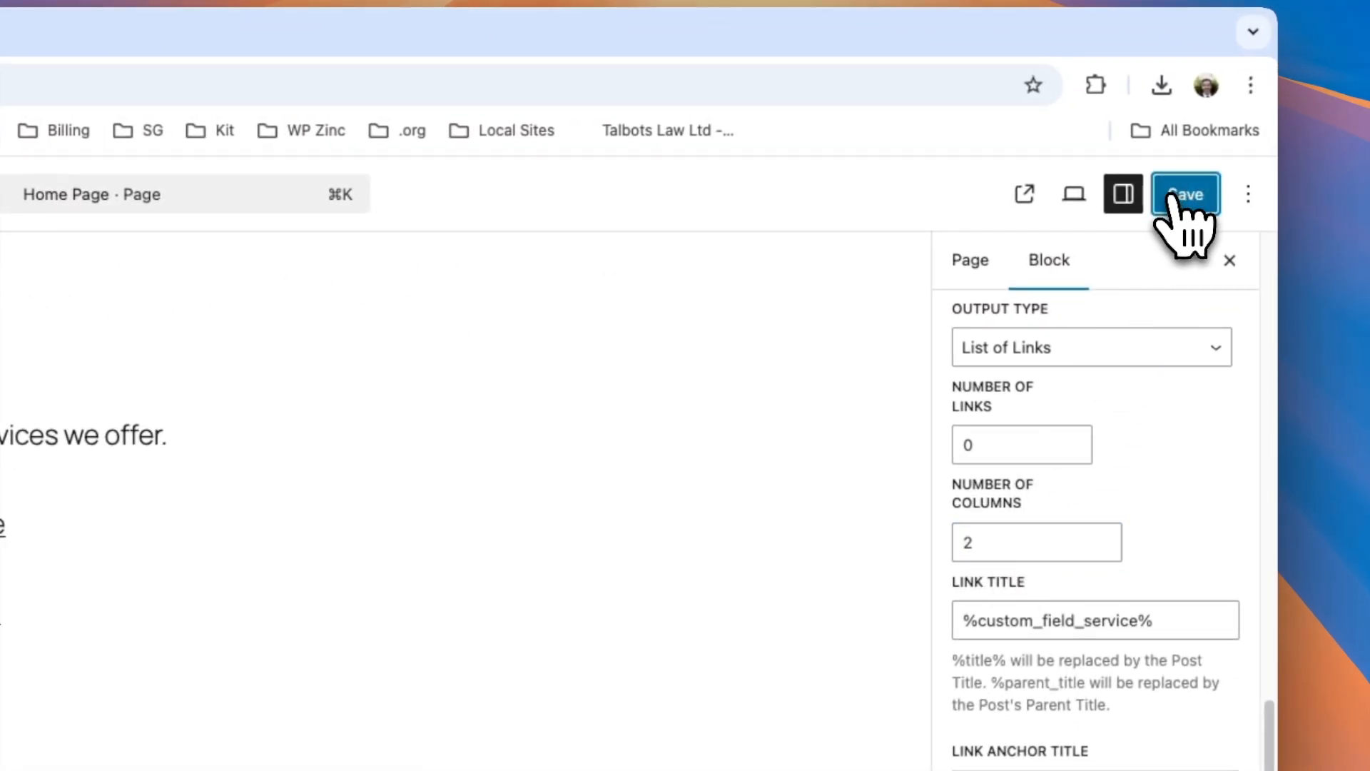
pyautogui.click(221, 695)
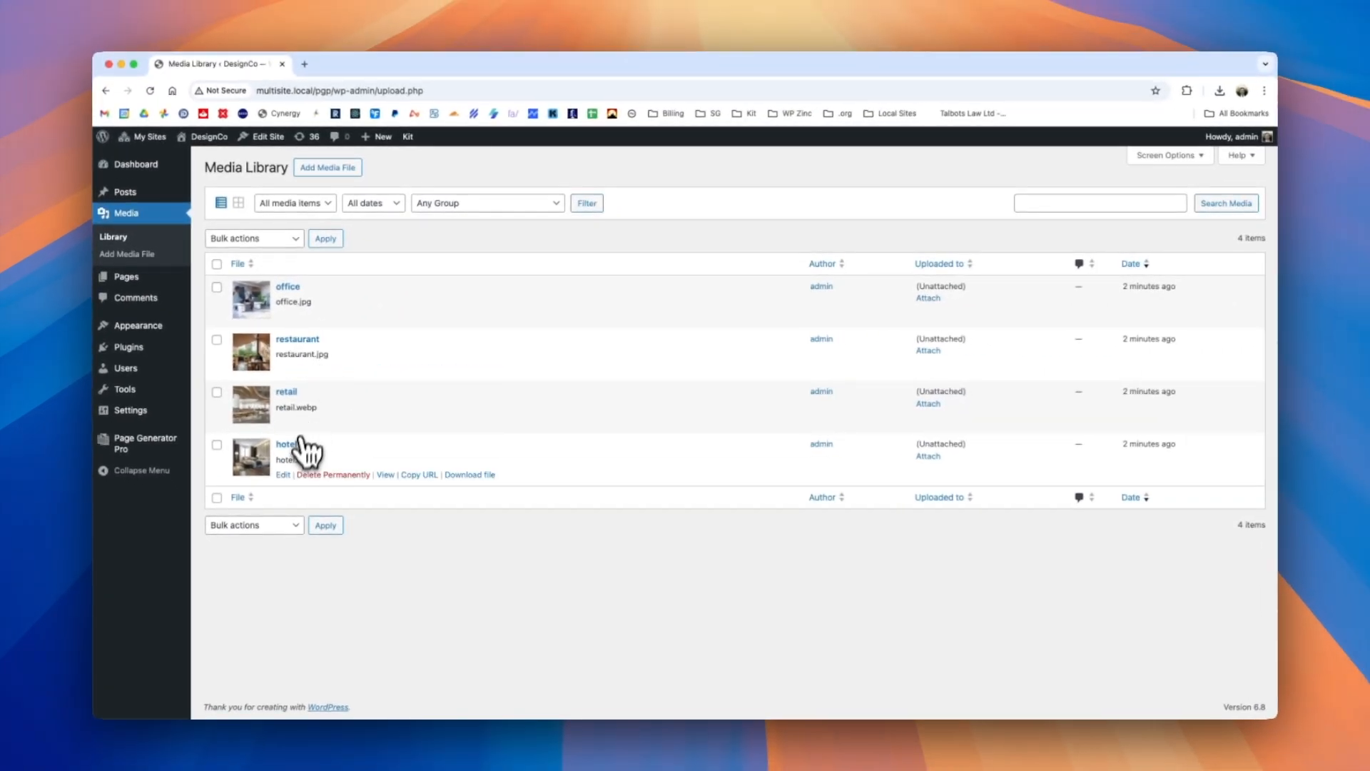
# Open the {service} Interior Design Services content group and review its featured image source and search settings
pyautogui.click(236, 487)
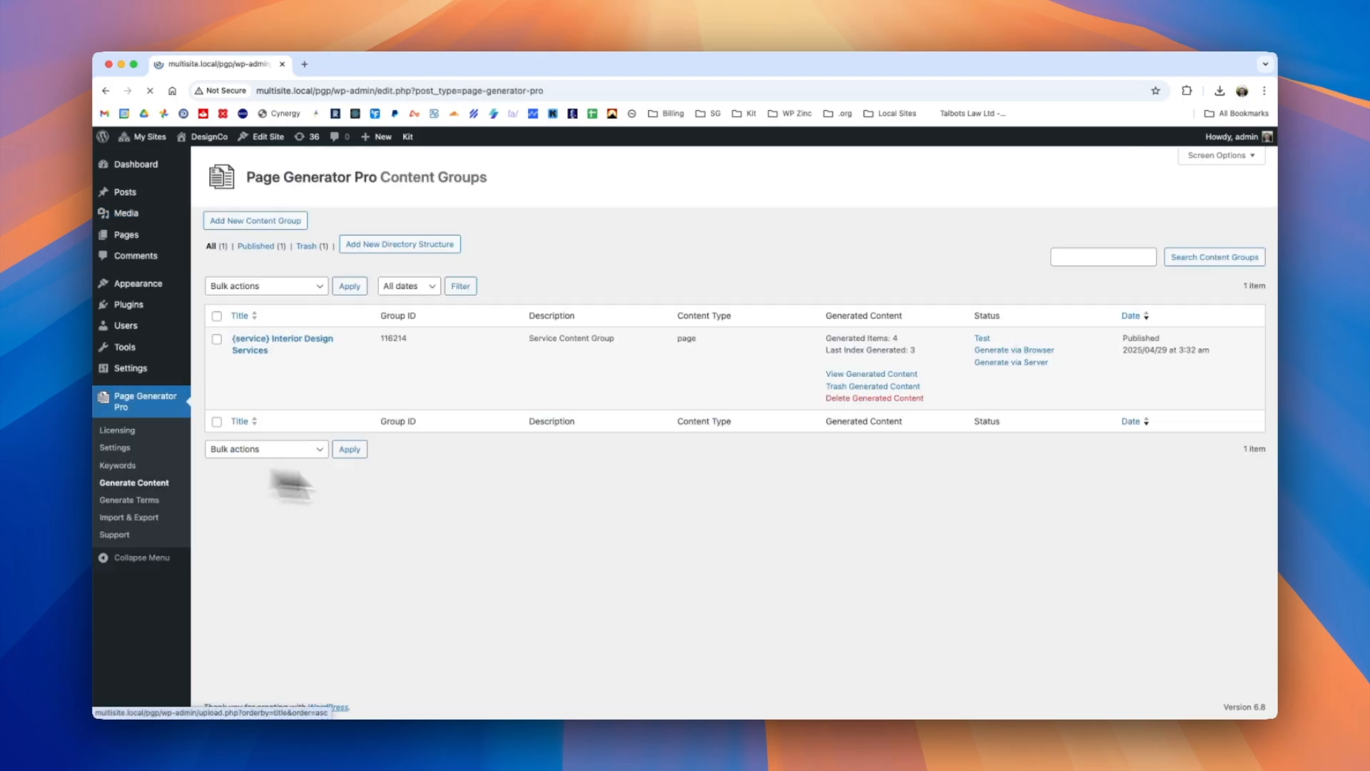
pyautogui.click(320, 341)
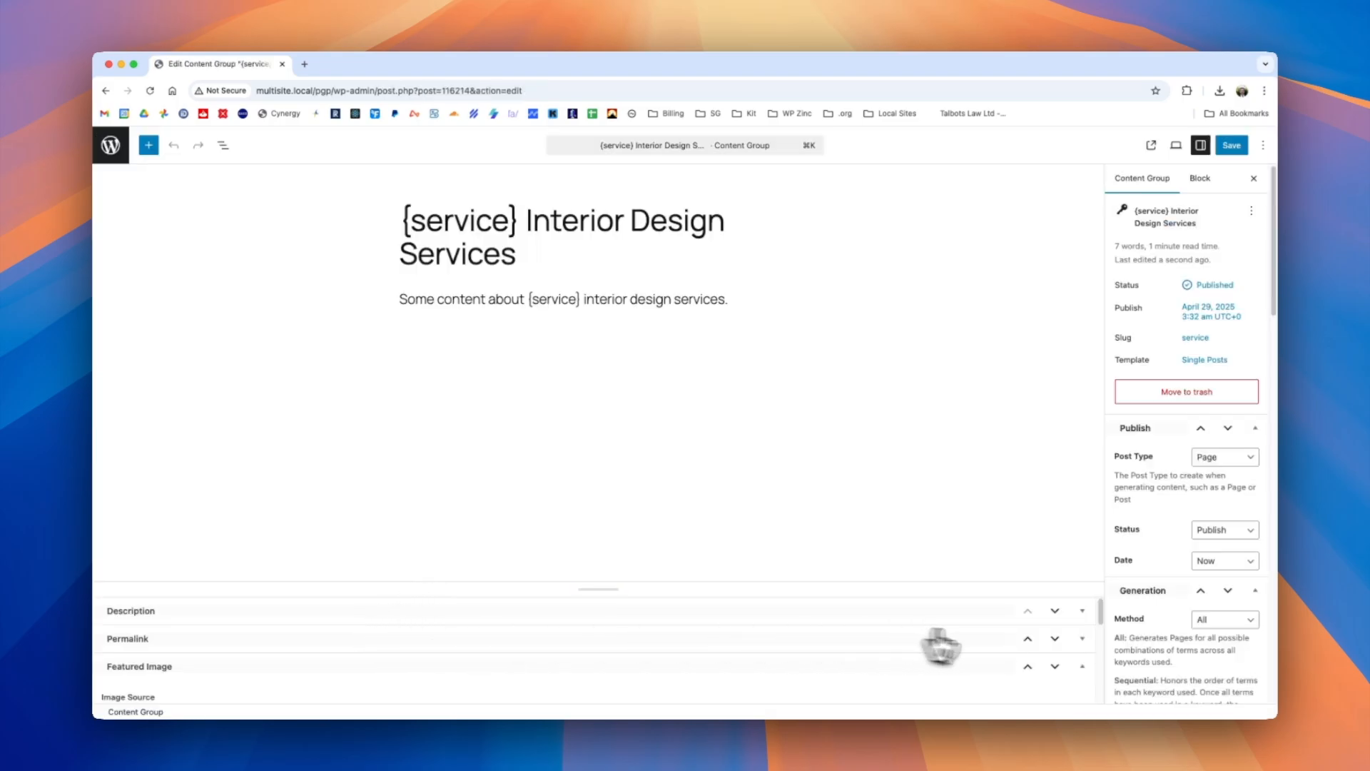
pyautogui.click(147, 577)
pyautogui.click(143, 663)
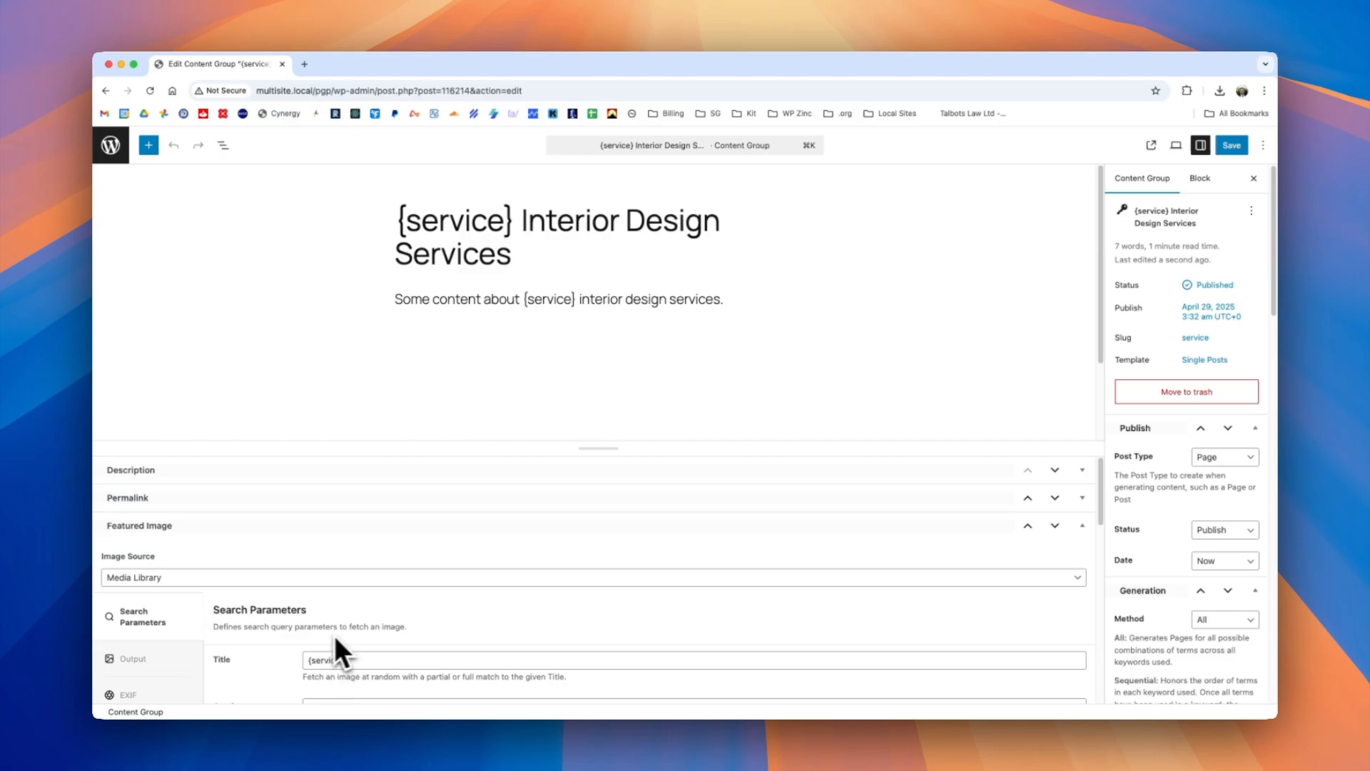
# Save the content group and generate its pages via the browser
pyautogui.click(1229, 146)
pyautogui.scroll(-10, 1213, 357)
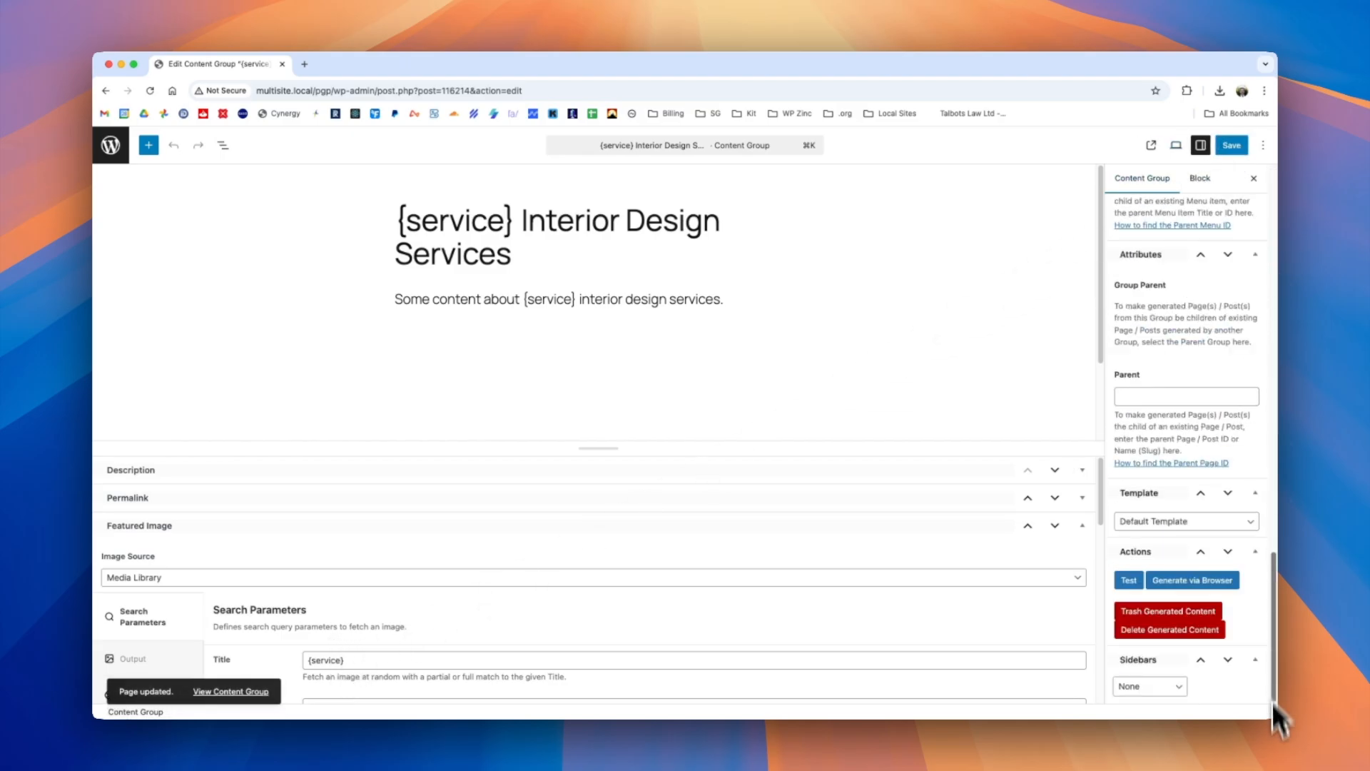
pyautogui.click(1191, 580)
pyautogui.click(791, 172)
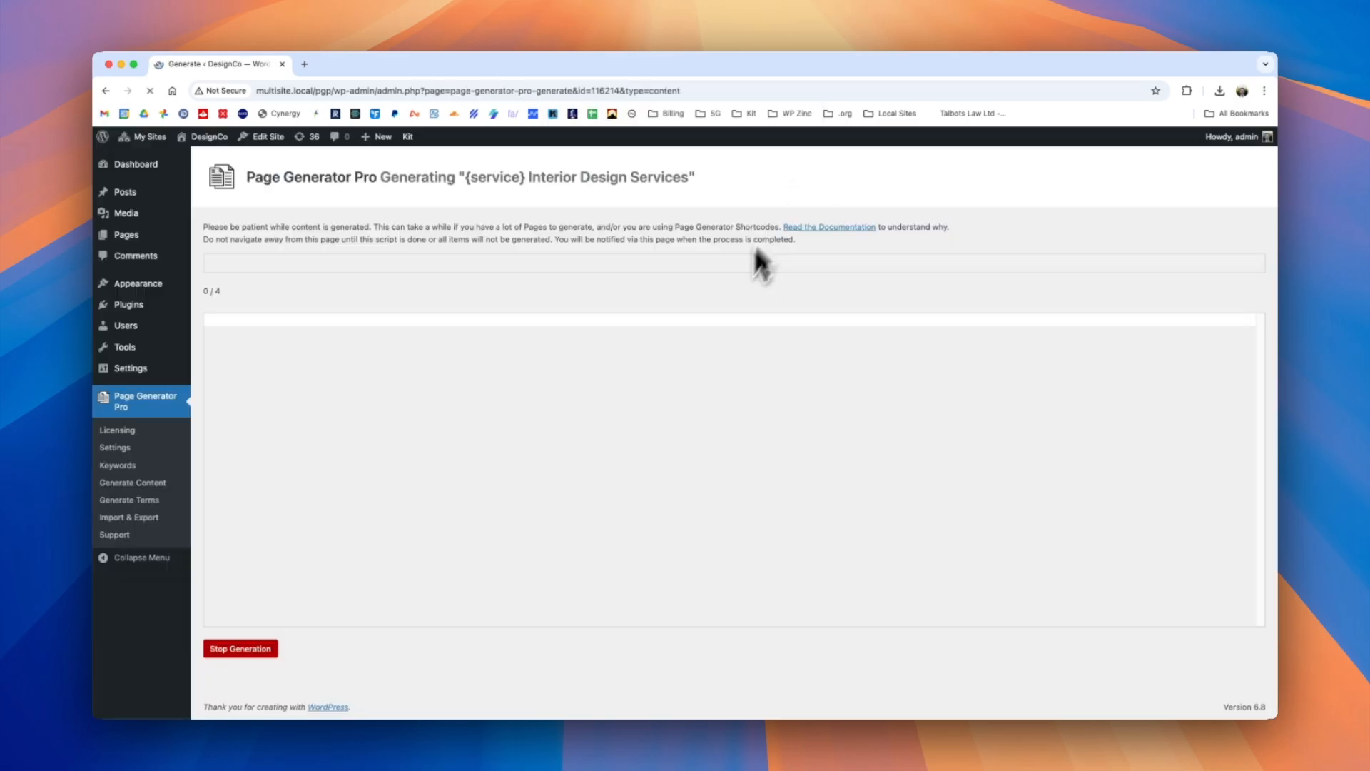
# View each generated service page in turn to check its featured image
pyautogui.click(700, 372)
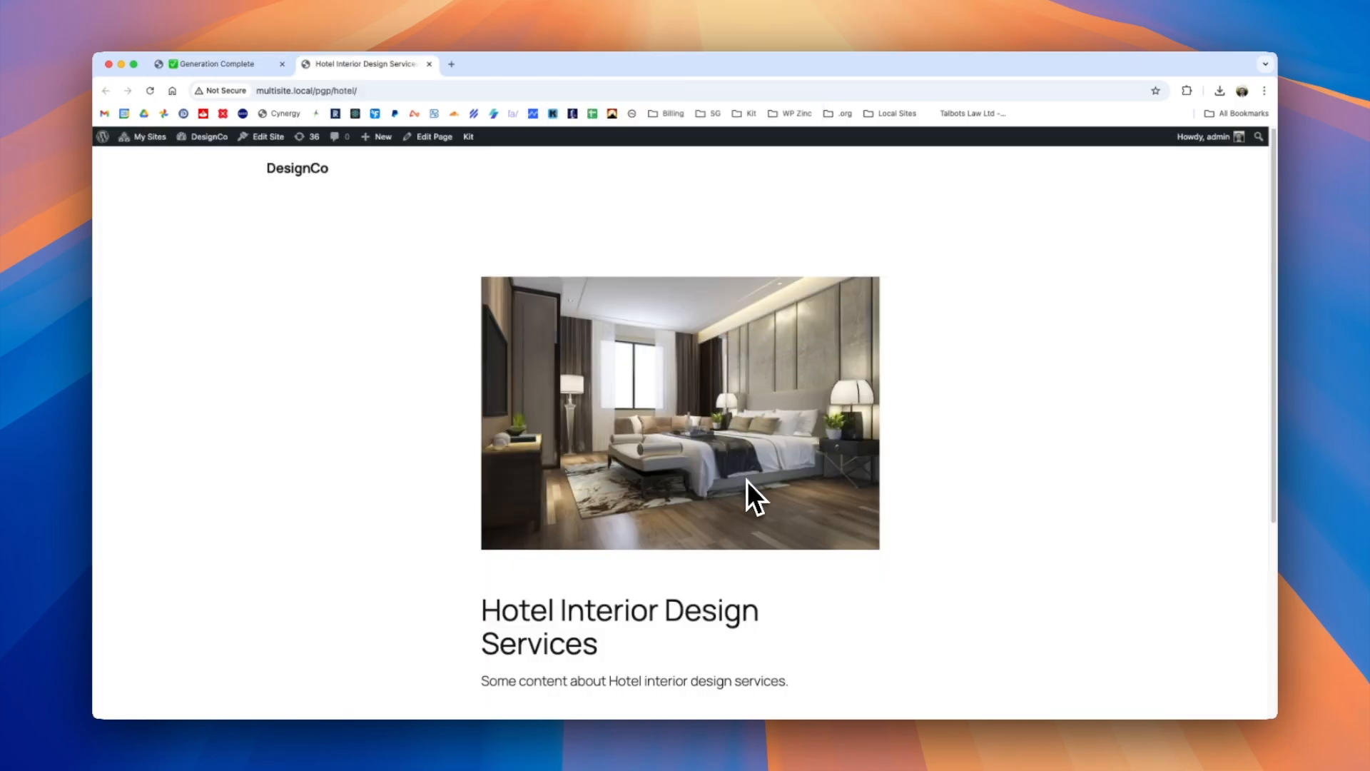
pyautogui.press('super+w')
pyautogui.click(701, 374)
pyautogui.press('super+w')
pyautogui.click(695, 418)
pyautogui.press('super+w')
pyautogui.click(714, 435)
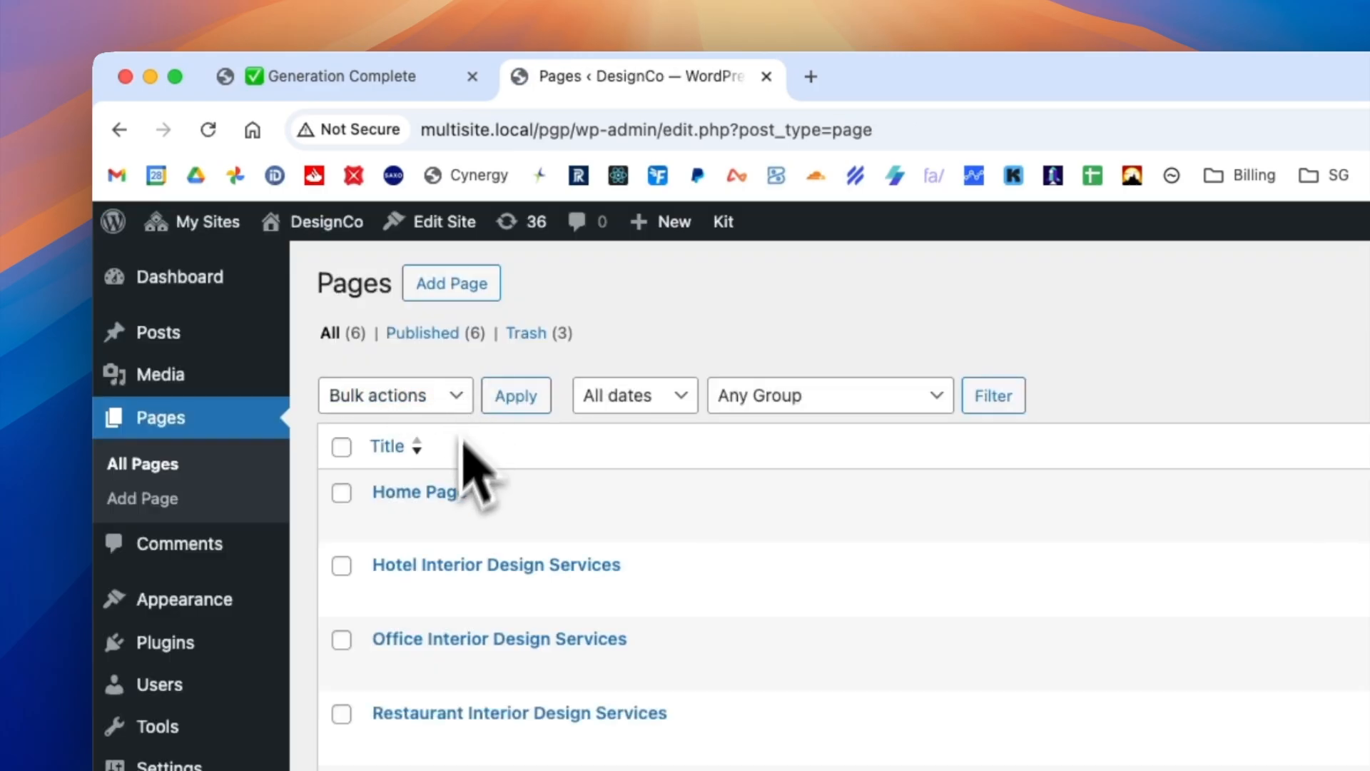
# Open the Home Page, set its Related Links block to show featured images at medium size, and save the page
pyautogui.click(457, 485)
pyautogui.click(615, 350)
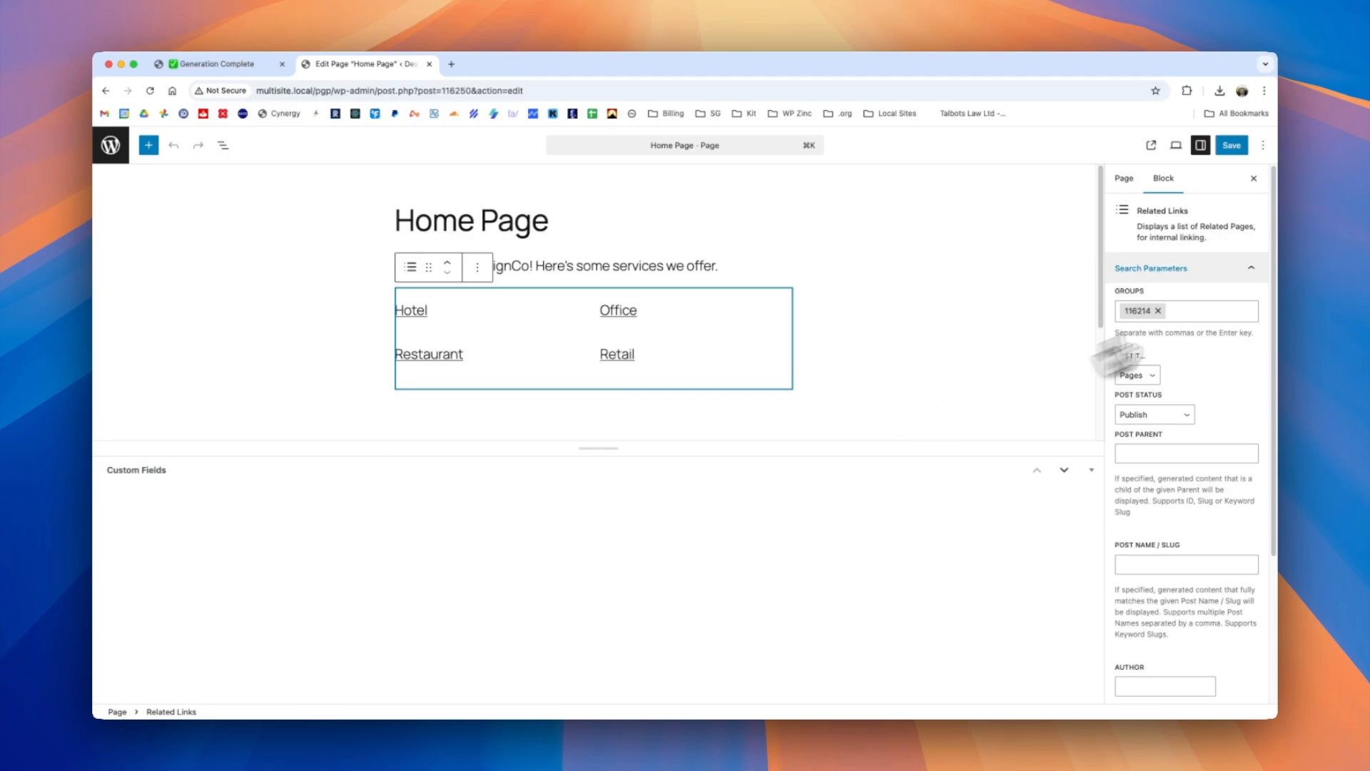
pyautogui.click(1251, 271)
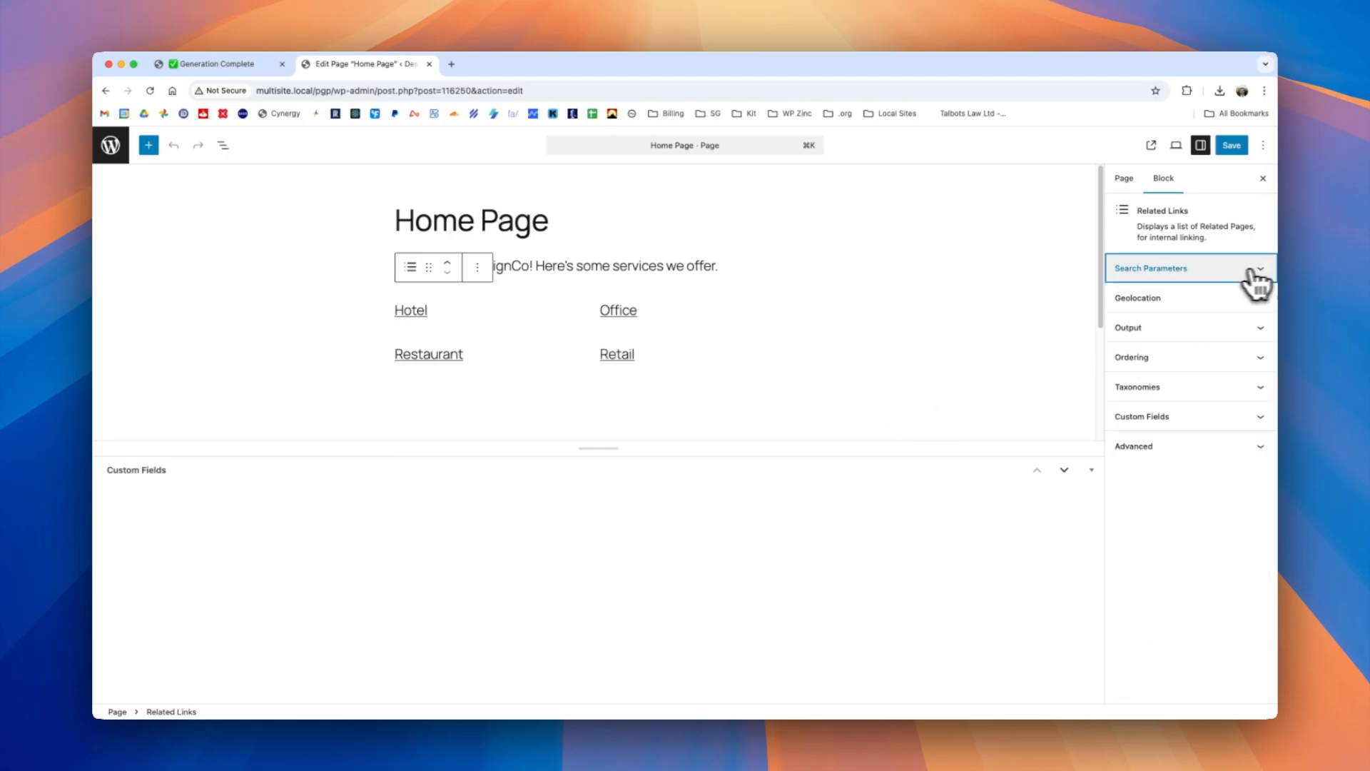
pyautogui.click(1262, 330)
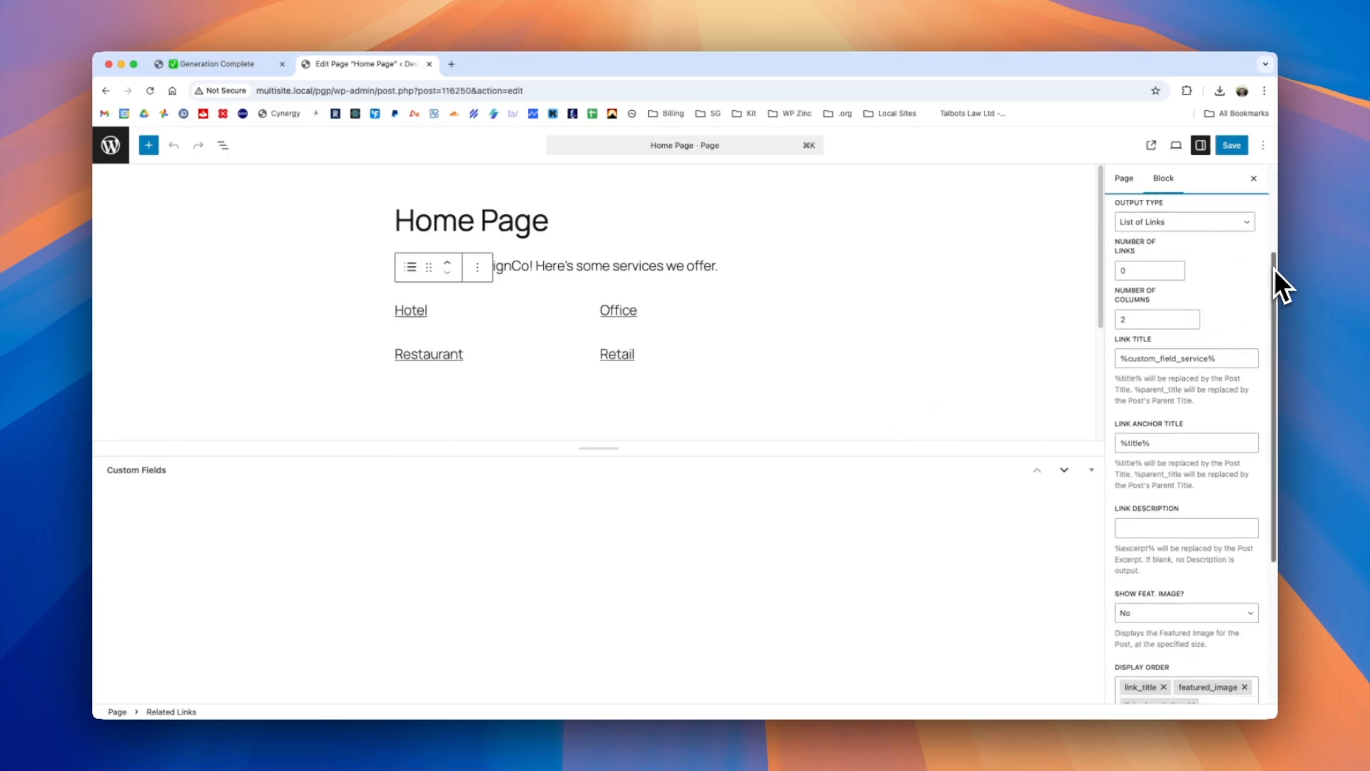
pyautogui.moveTo(1273, 268); pyautogui.dragTo(1273, 385)
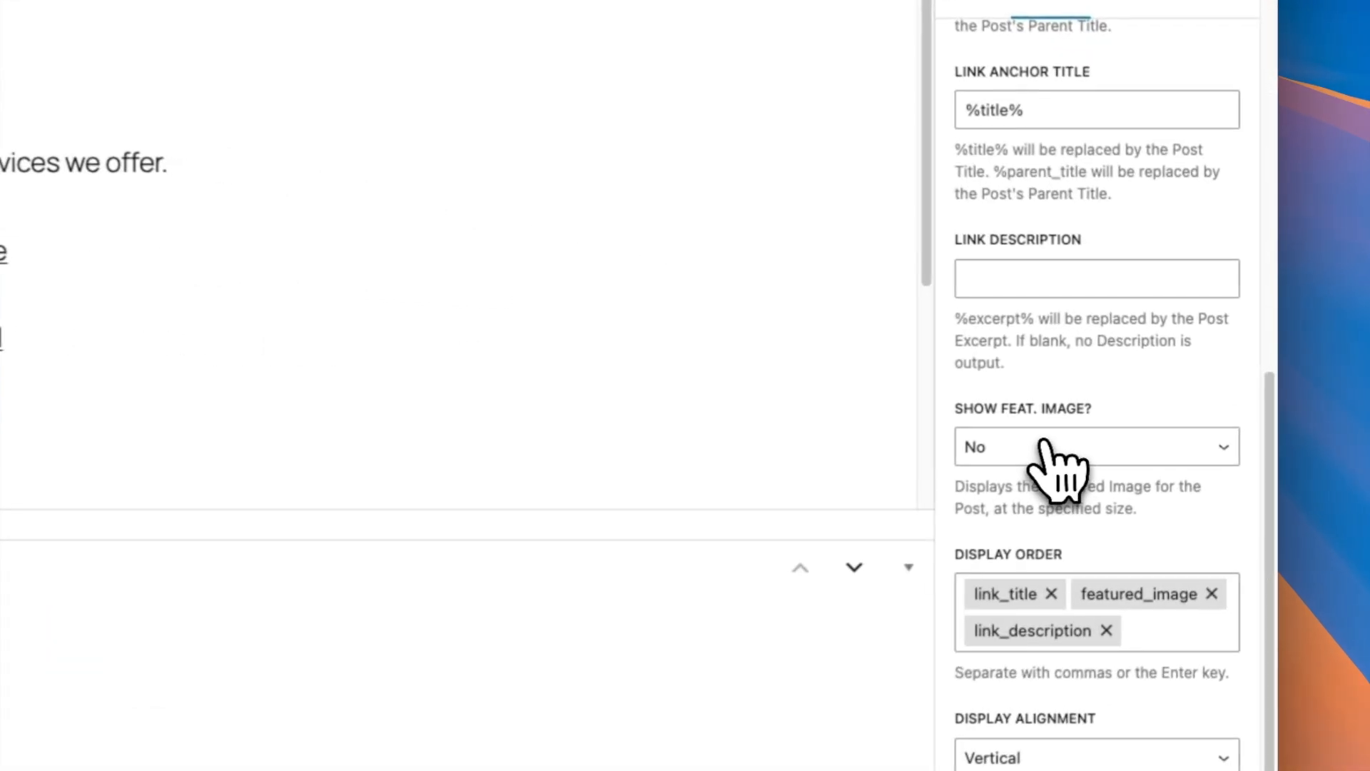
pyautogui.click(1051, 450)
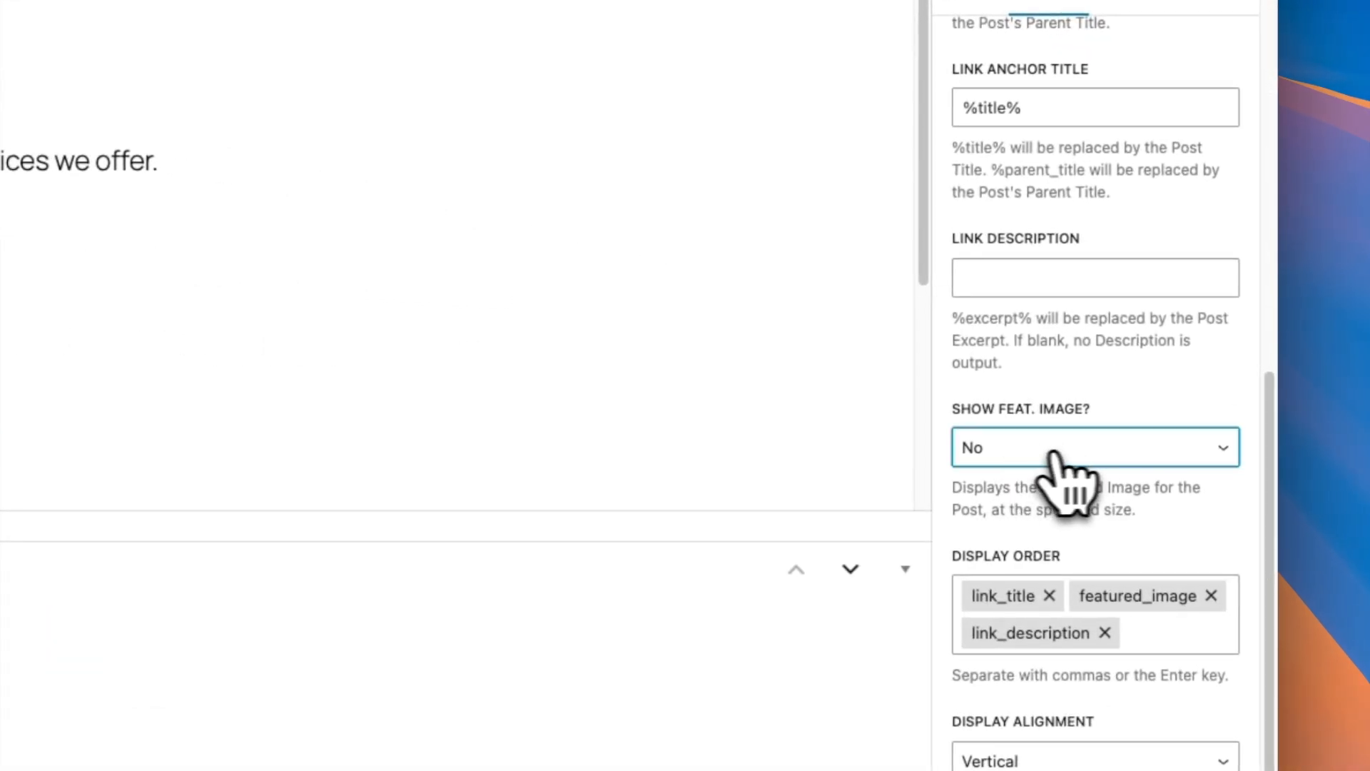
pyautogui.click(1044, 449)
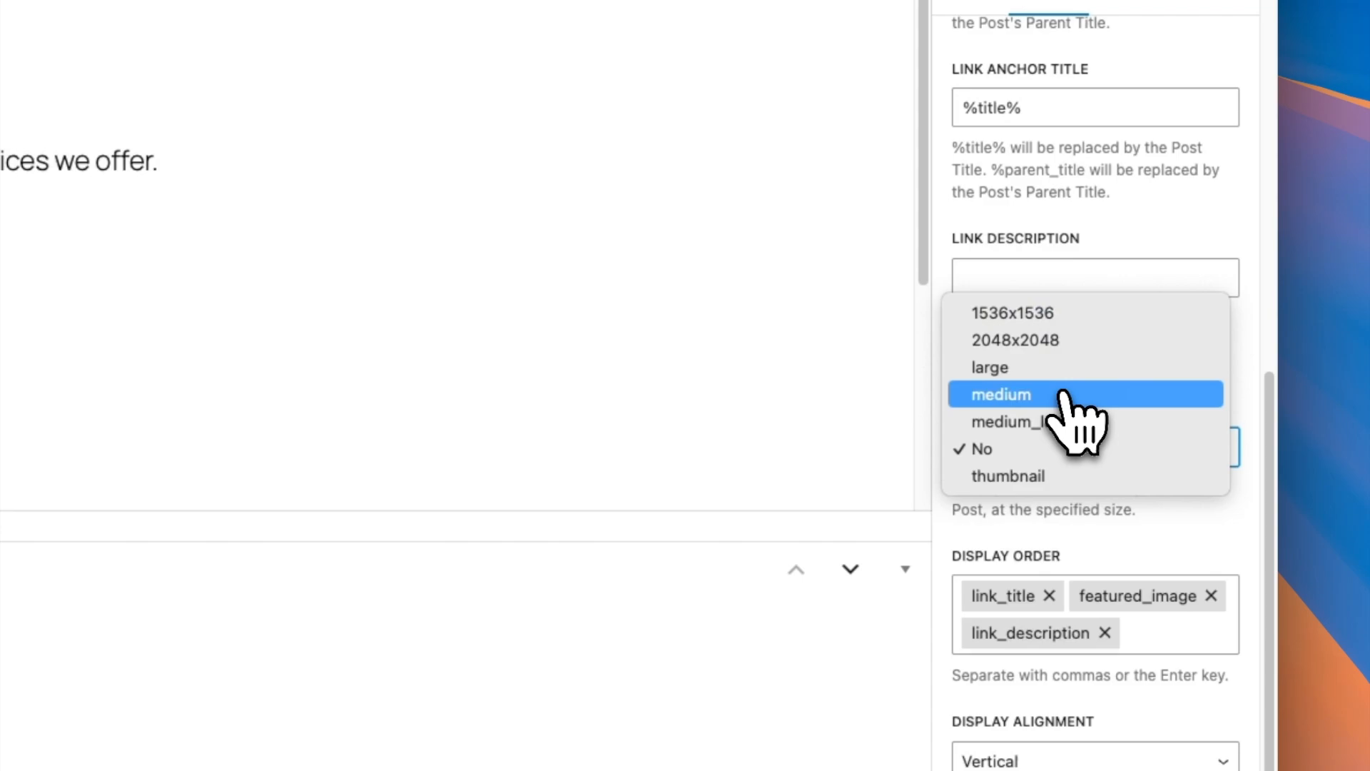
pyautogui.click(1063, 394)
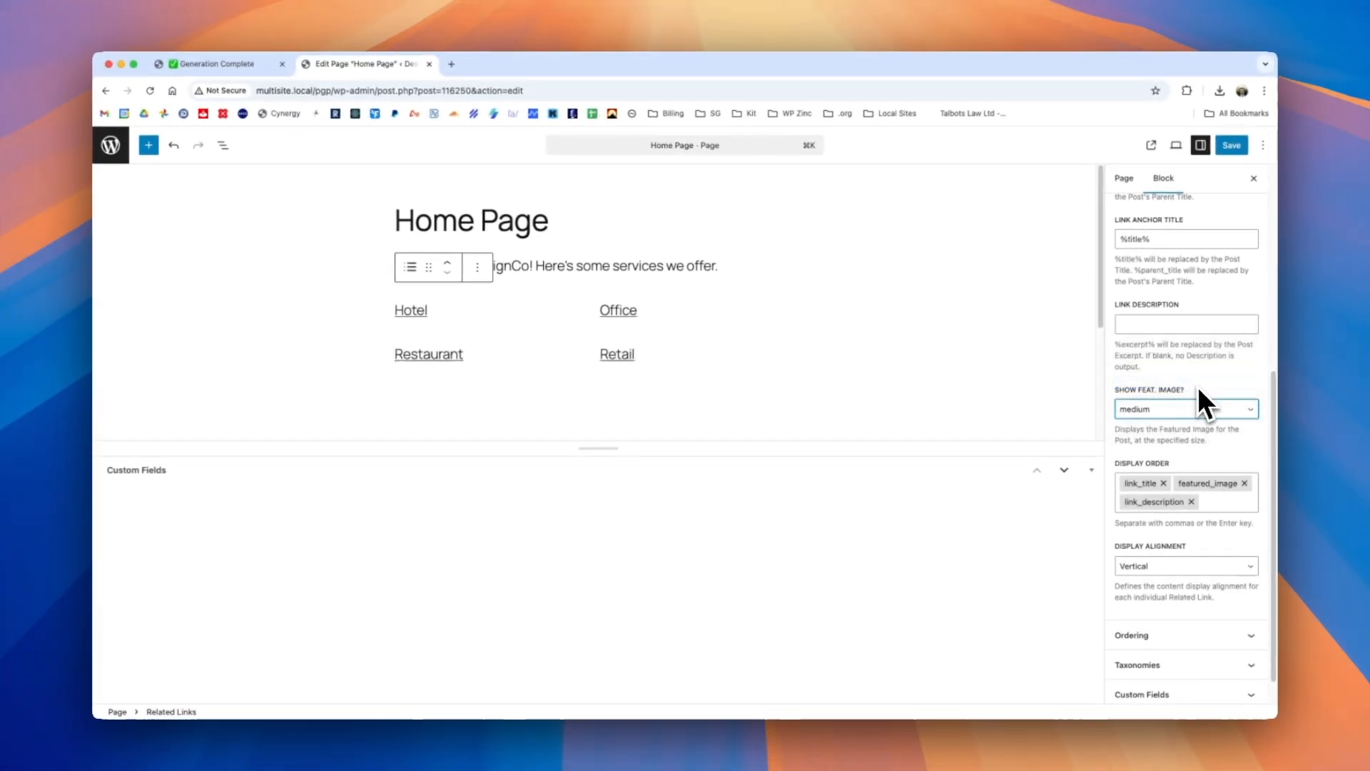
pyautogui.moveTo(592, 449); pyautogui.dragTo(580, 666)
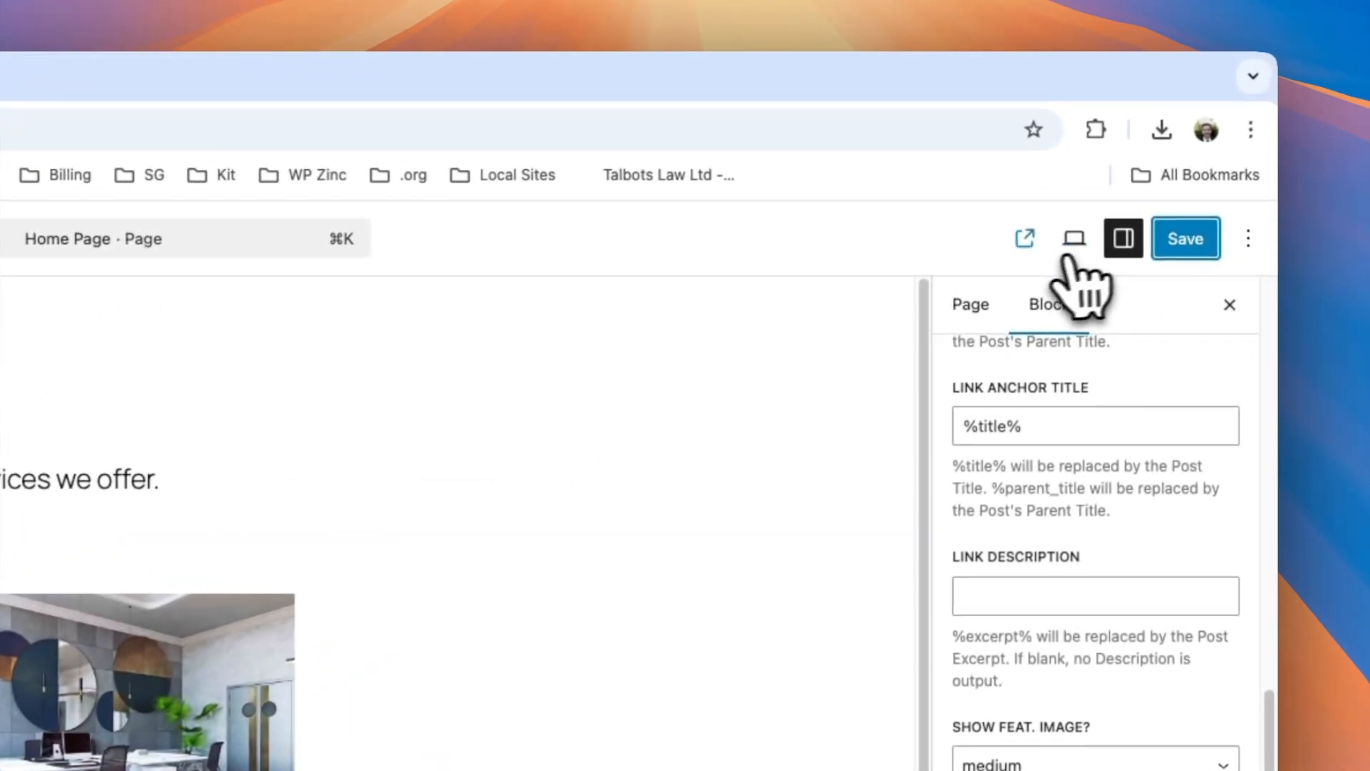
# View the published Home Page and test the Hotel and Office image links
pyautogui.click(1027, 241)
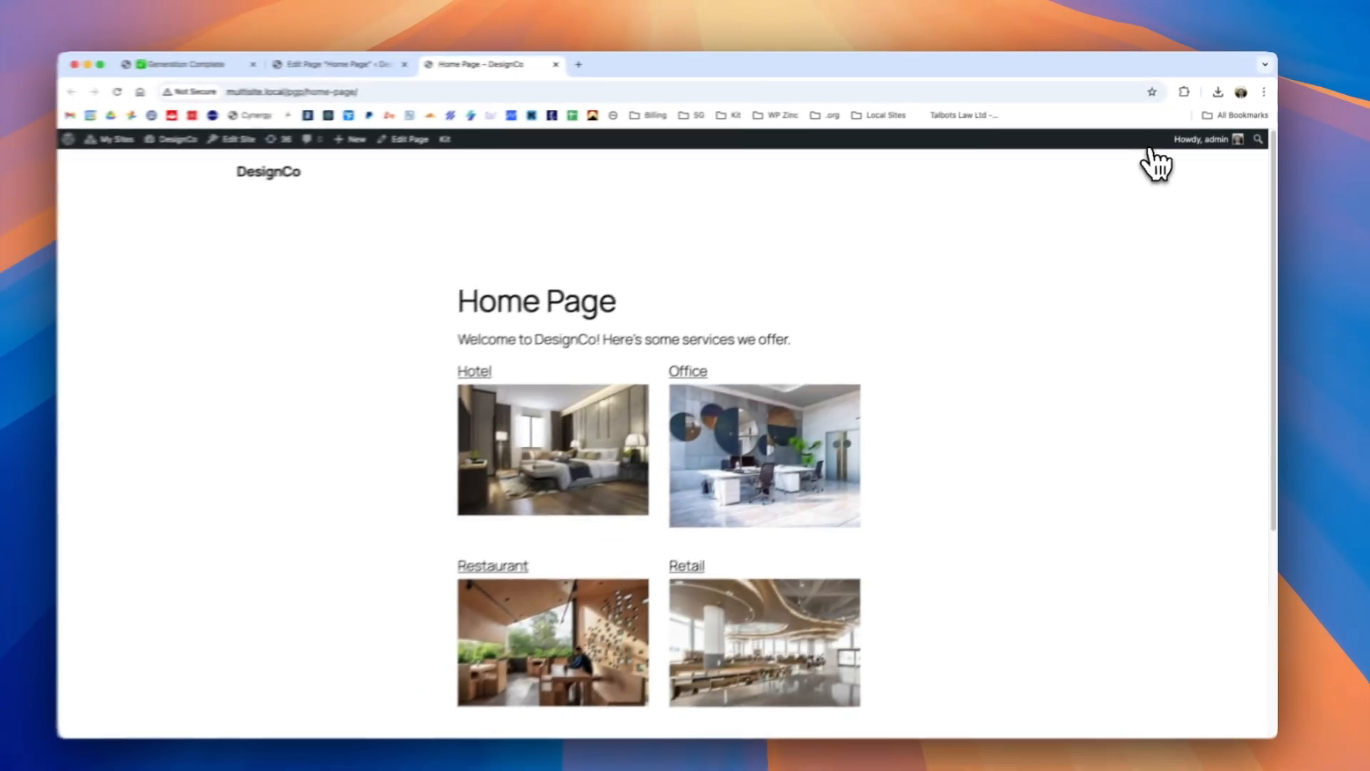
pyautogui.scroll(-2, 798, 435)
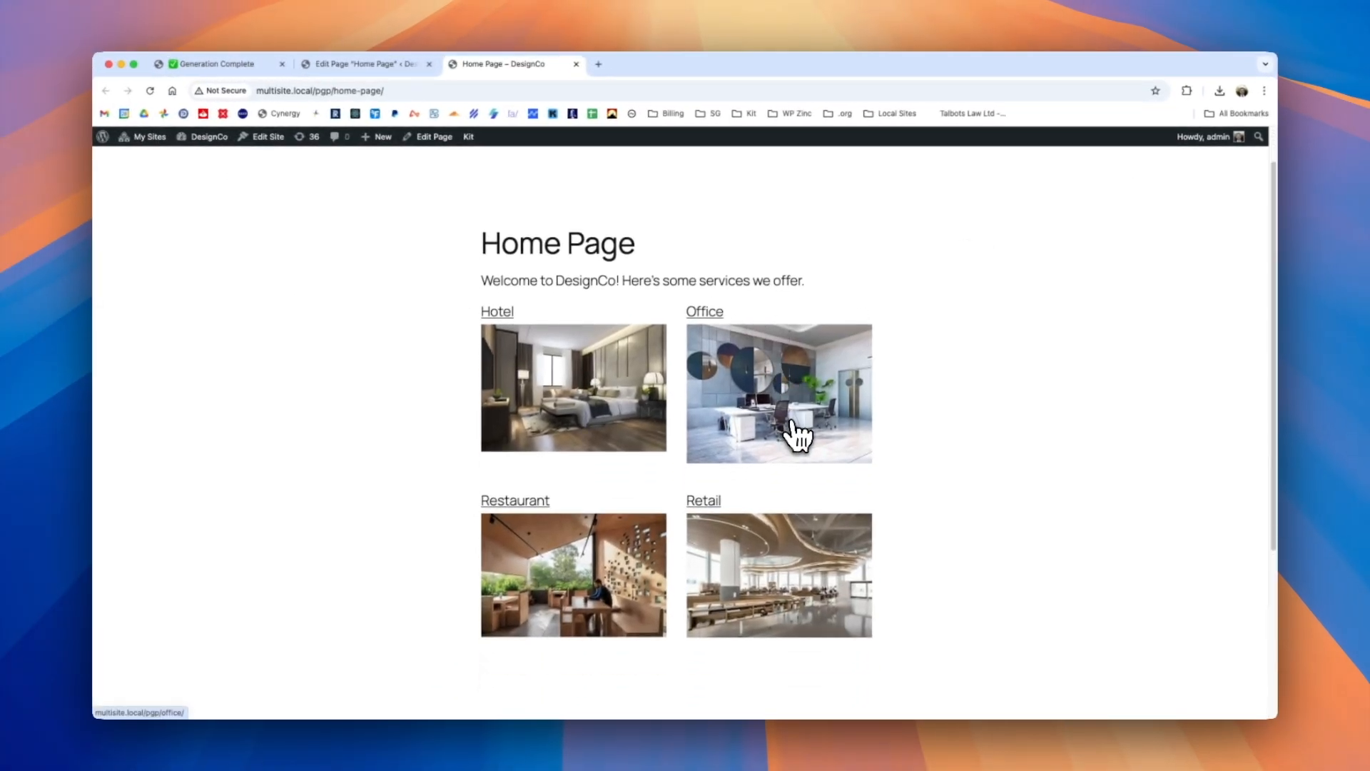
pyautogui.scroll(-3, 798, 435)
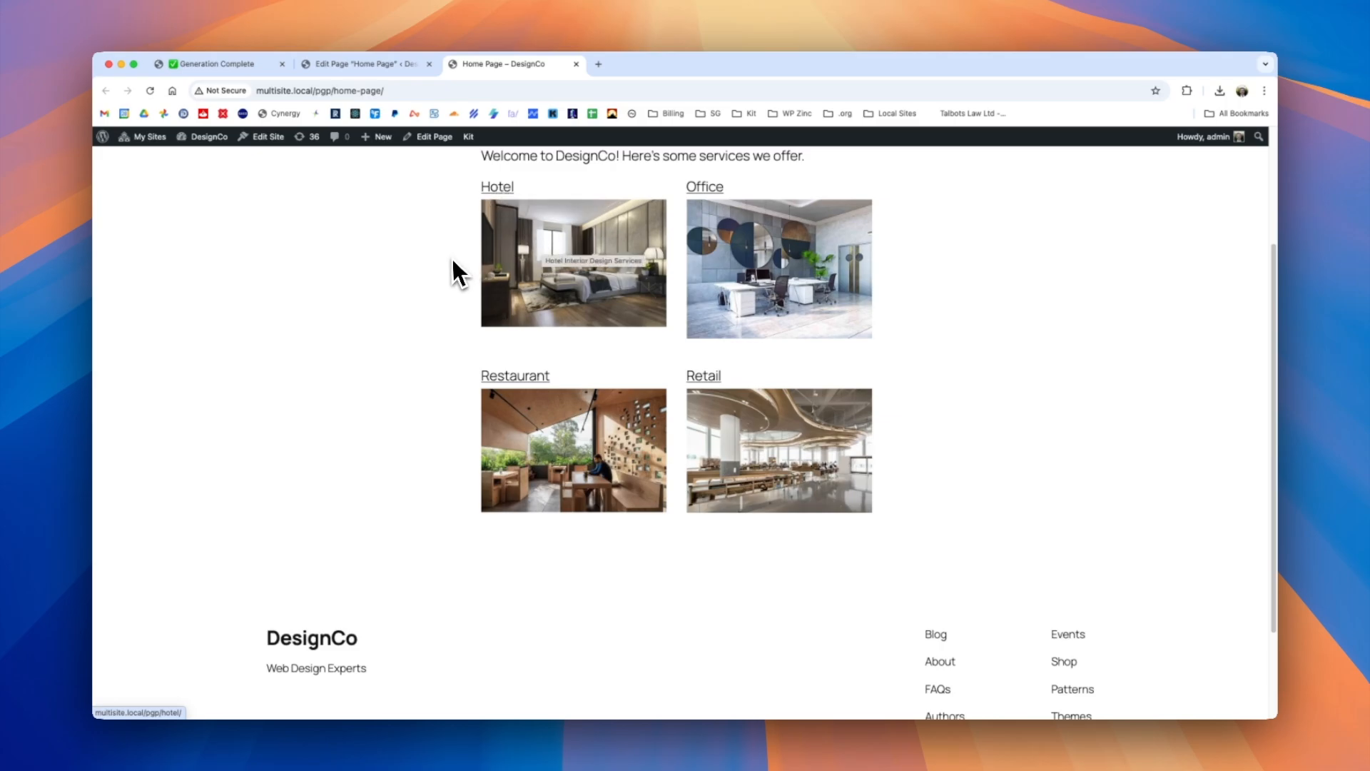
pyautogui.click(561, 265)
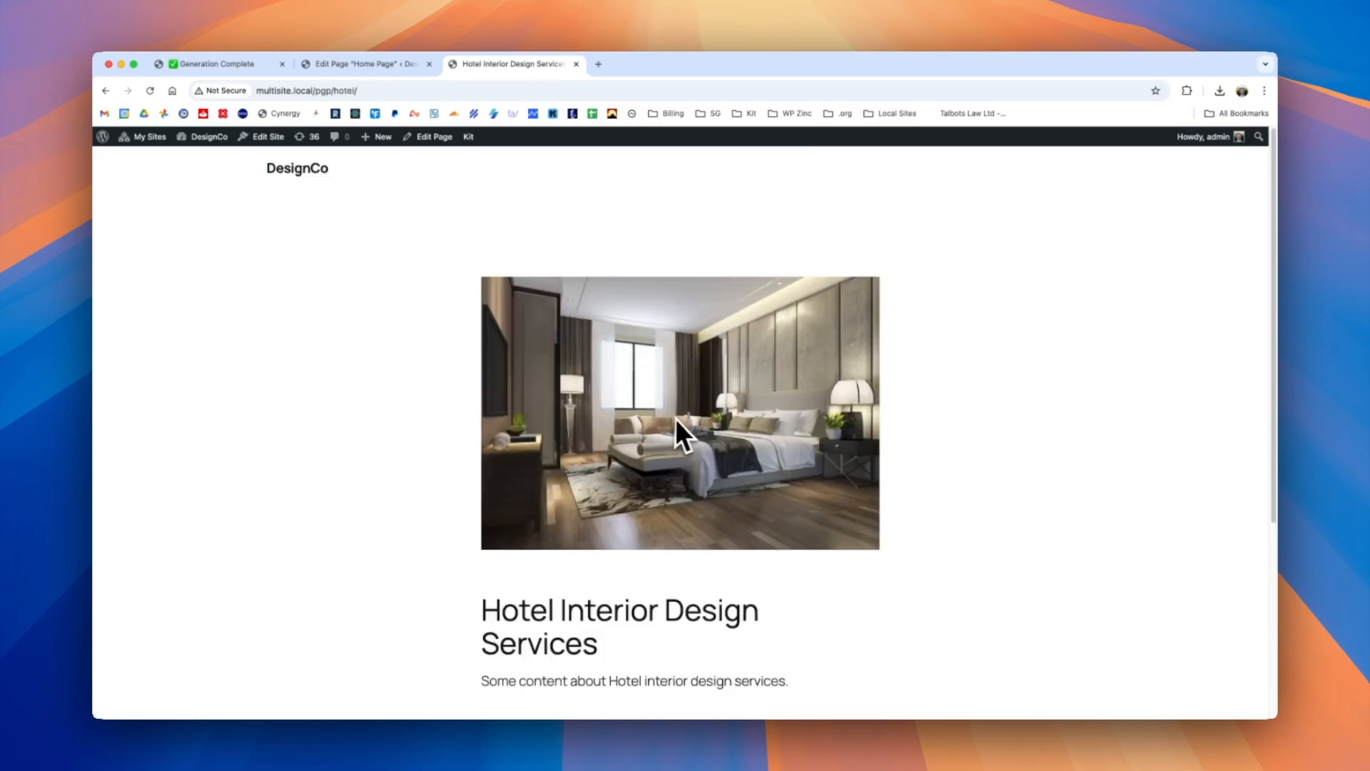
pyautogui.press('super+bracketleft')
pyautogui.click(777, 300)
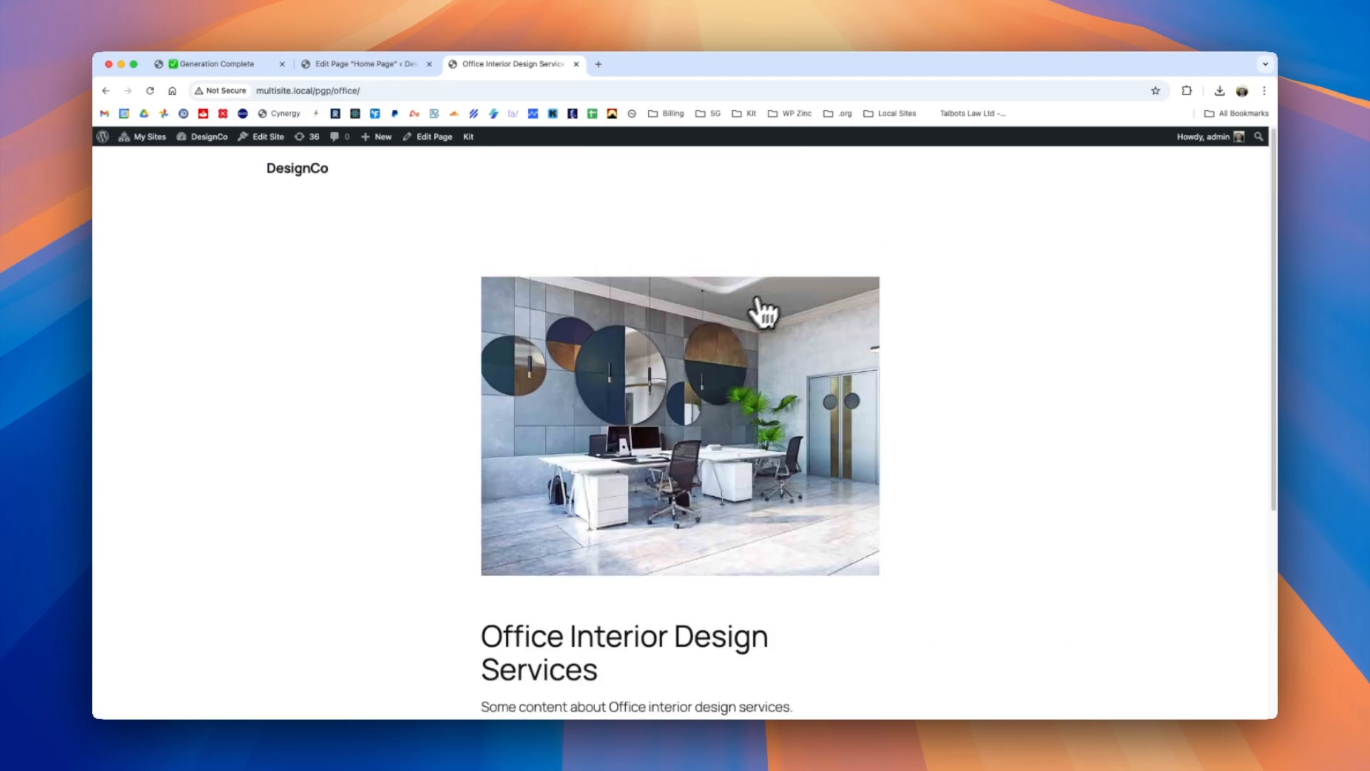
pyautogui.press('super+bracketleft')
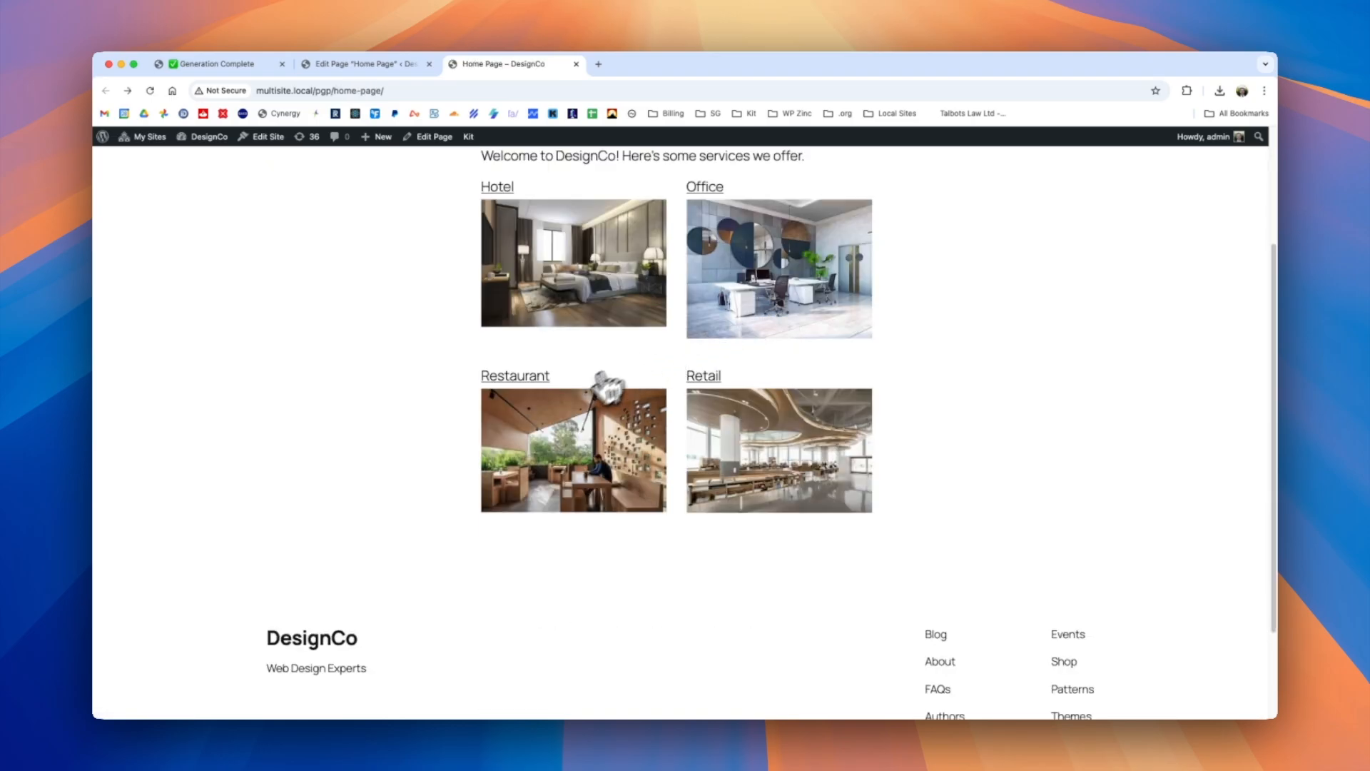
pyautogui.press('super+w')
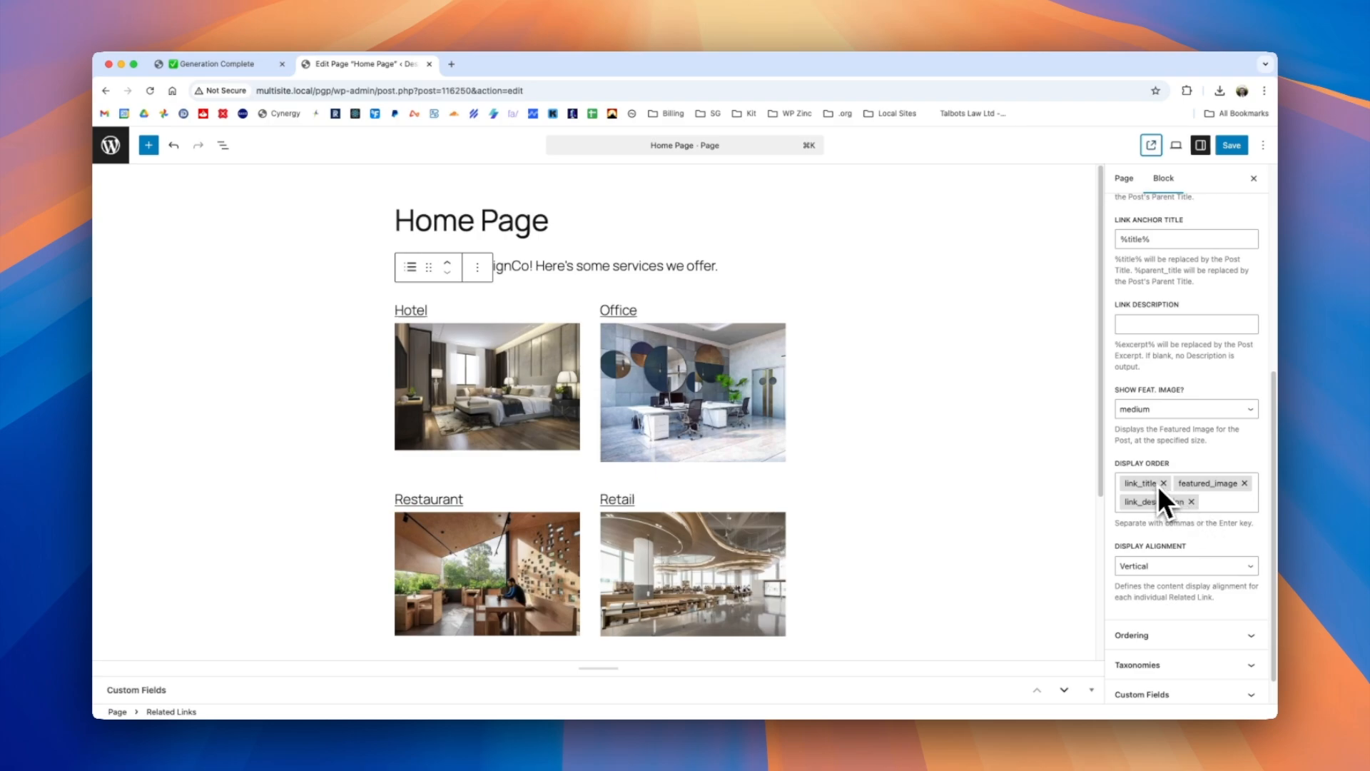
# Replace the Related Links block's display order with featured_image followed by link_title, leaving out link_description
pyautogui.click(1192, 502)
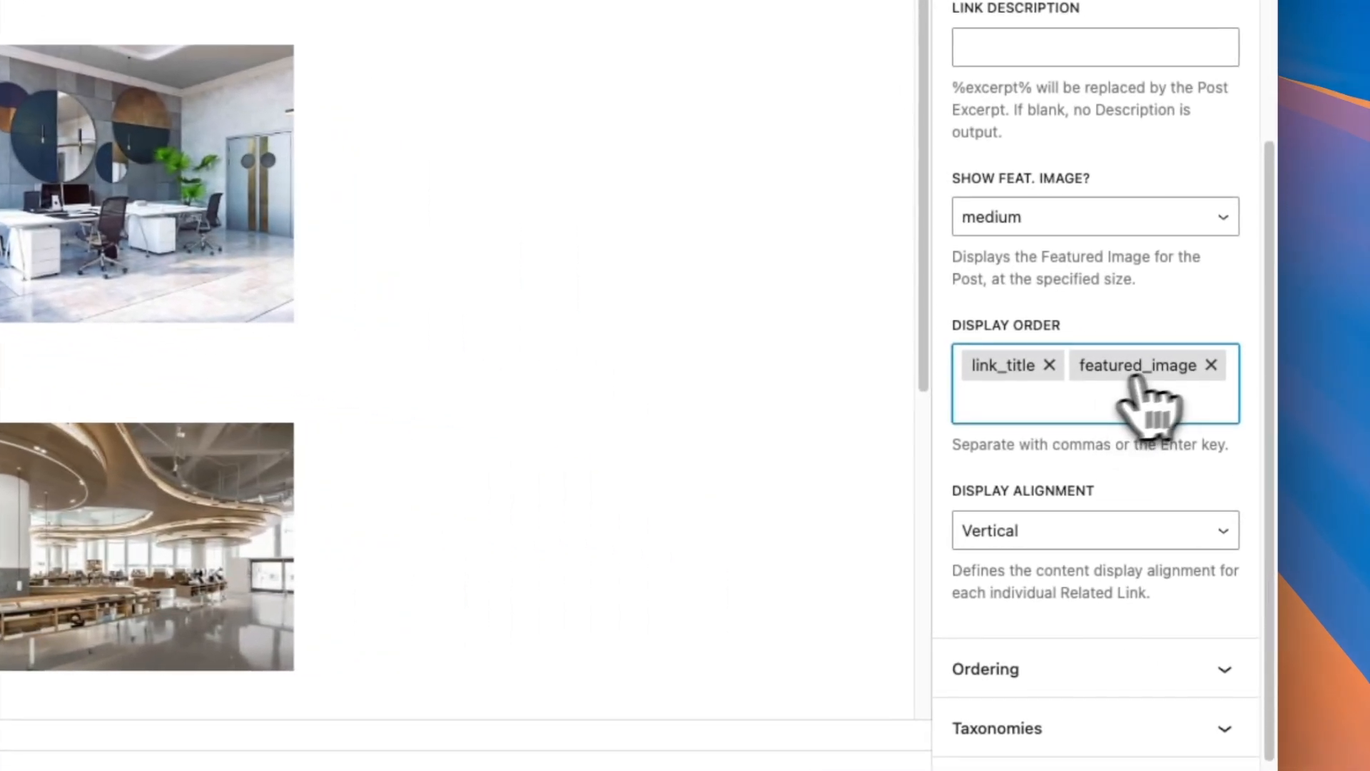
pyautogui.click(1211, 365)
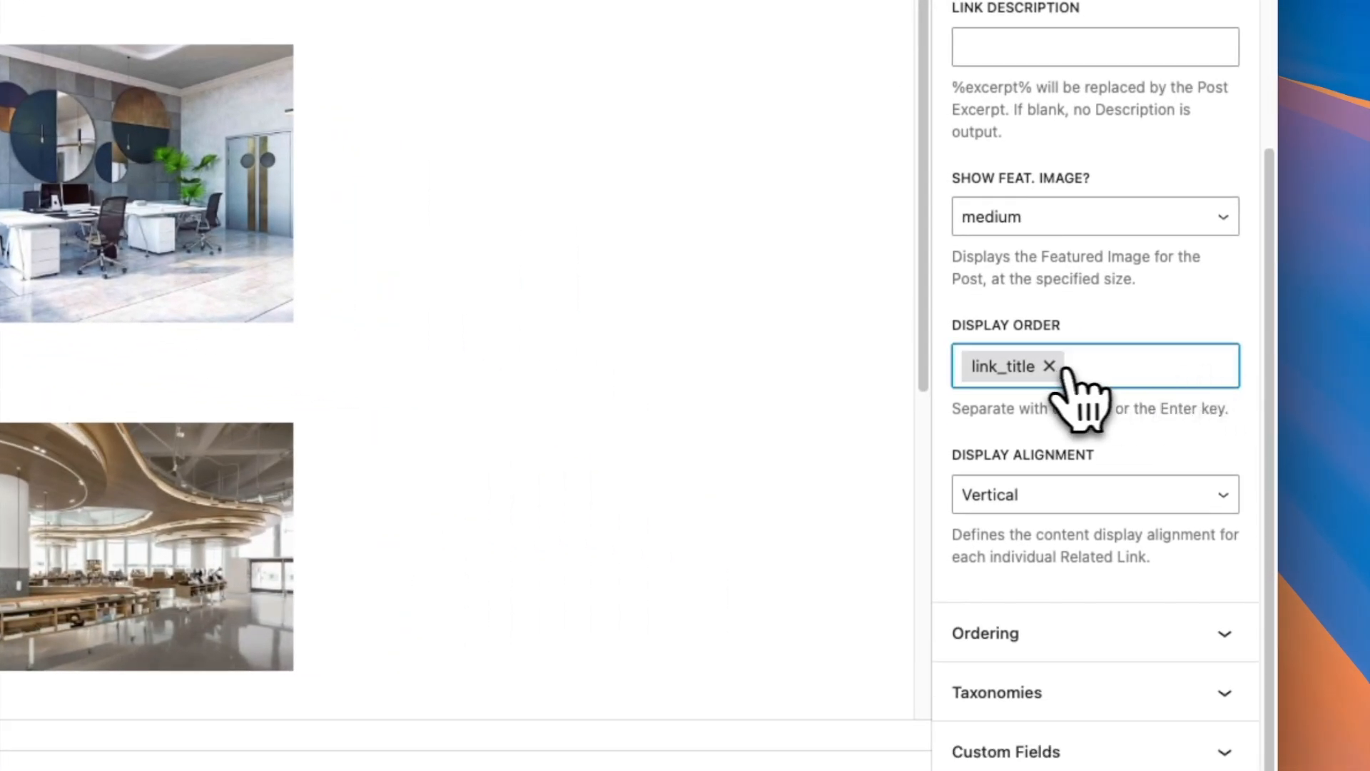
pyautogui.click(1049, 365)
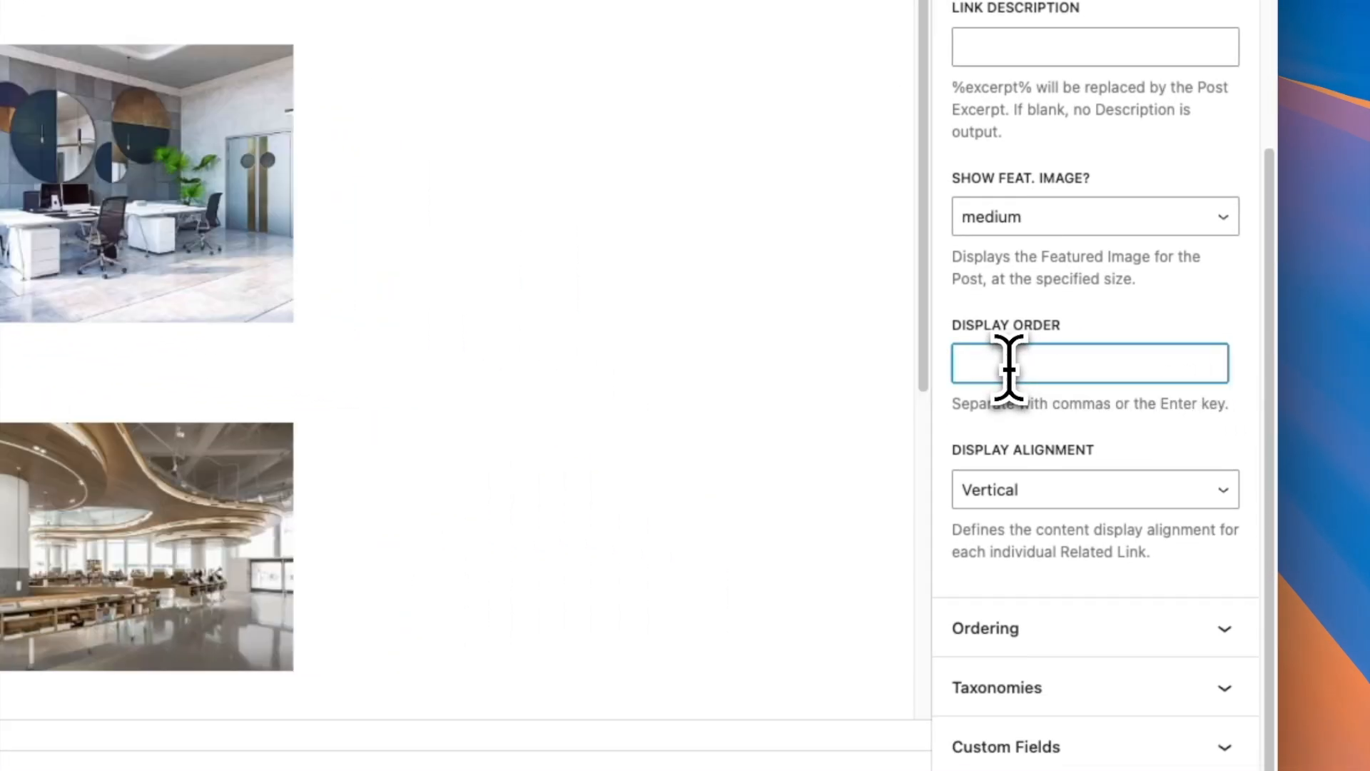
pyautogui.write('fea')
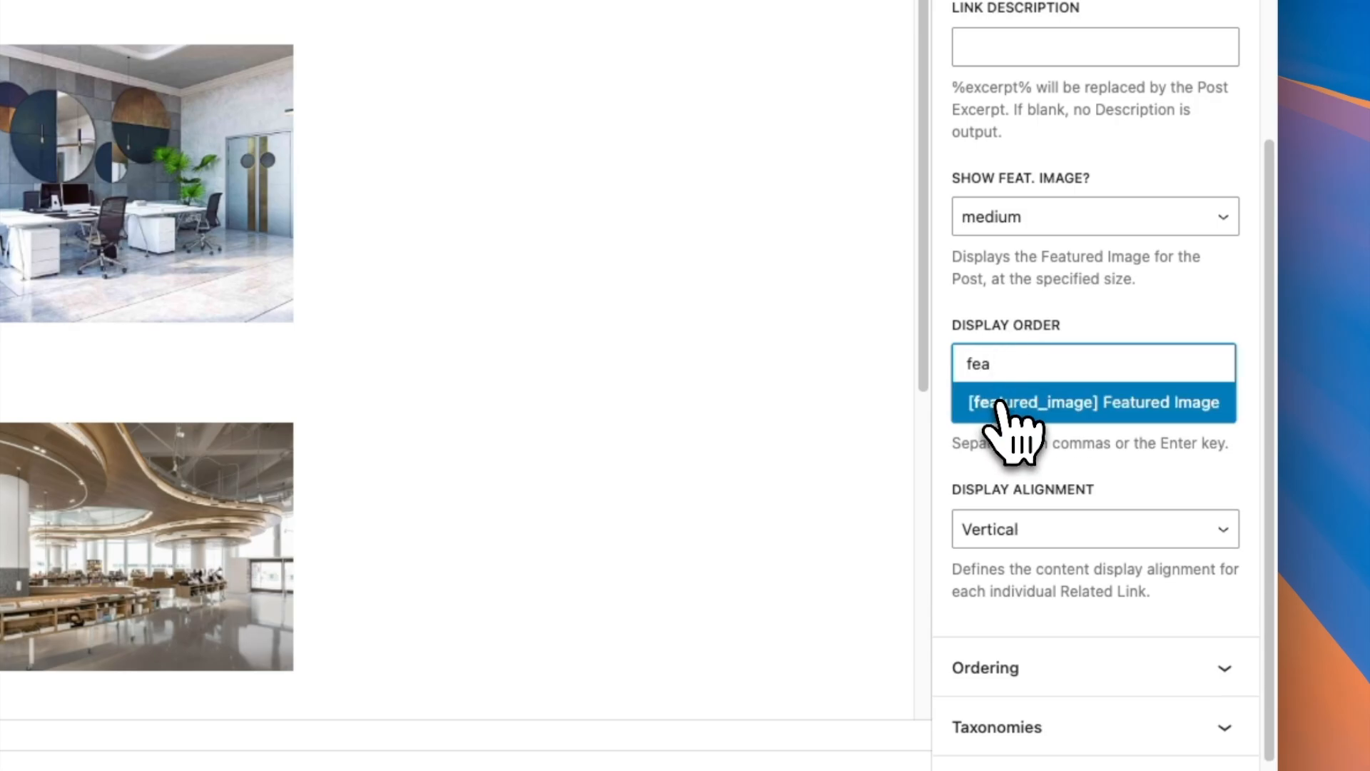
pyautogui.click(1038, 407)
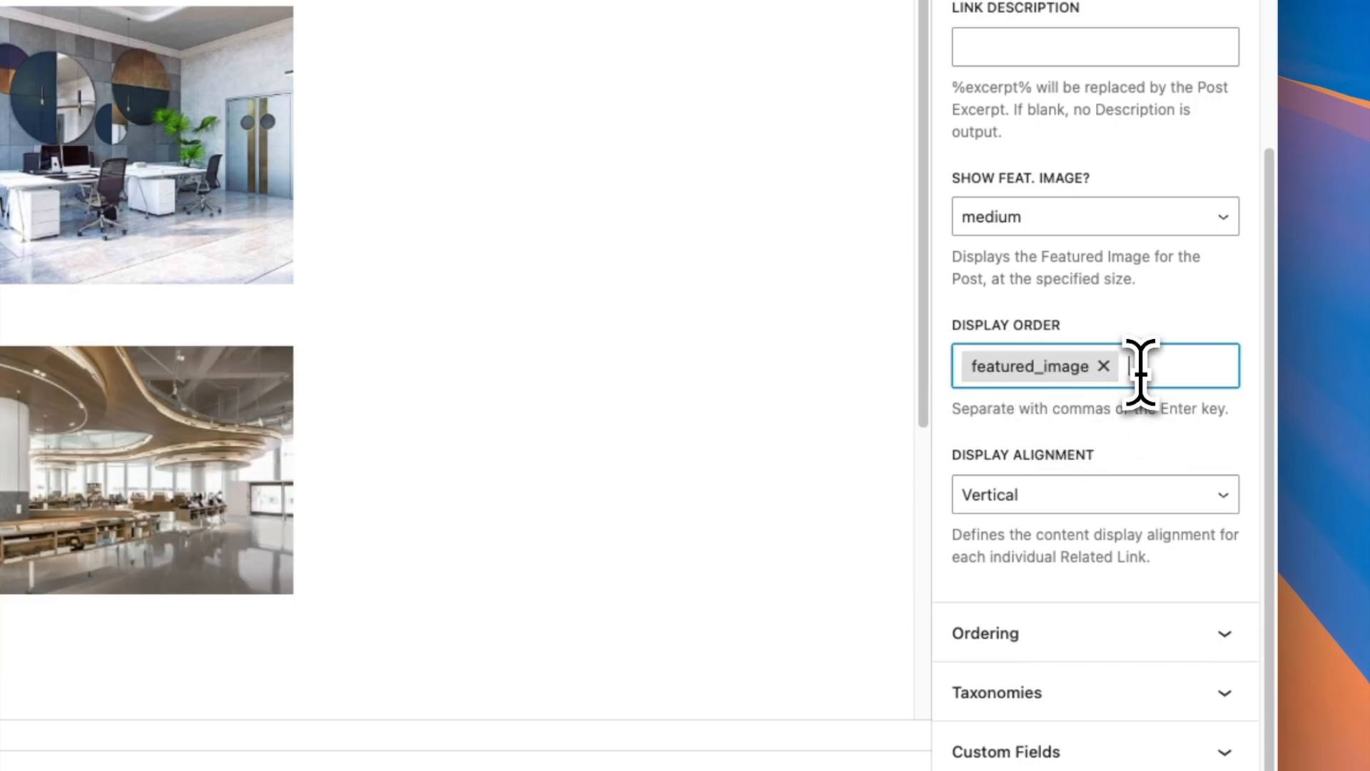
pyautogui.click(1140, 371)
pyautogui.write('link')
pyautogui.click(1074, 407)
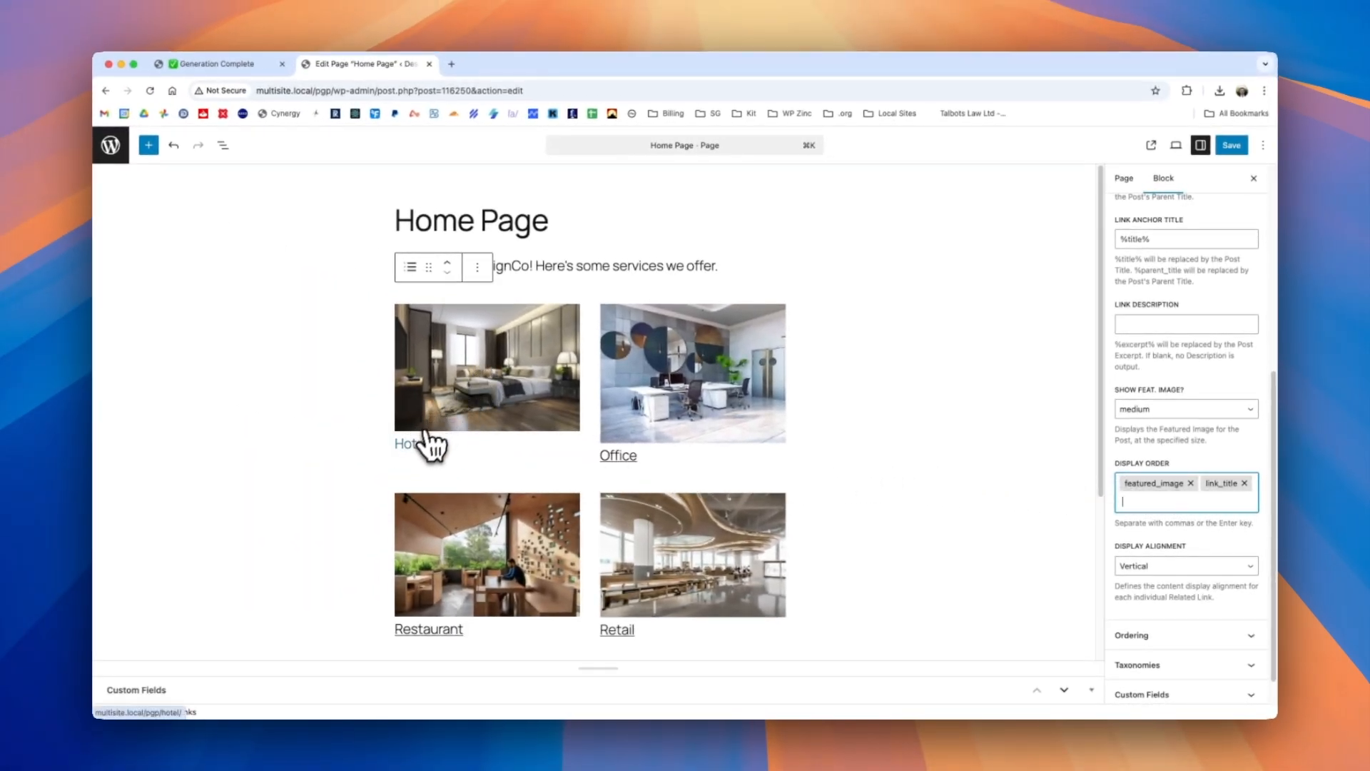
# Check the Related Links block's display alignment options
pyautogui.click(1181, 566)
pyautogui.click(1179, 568)
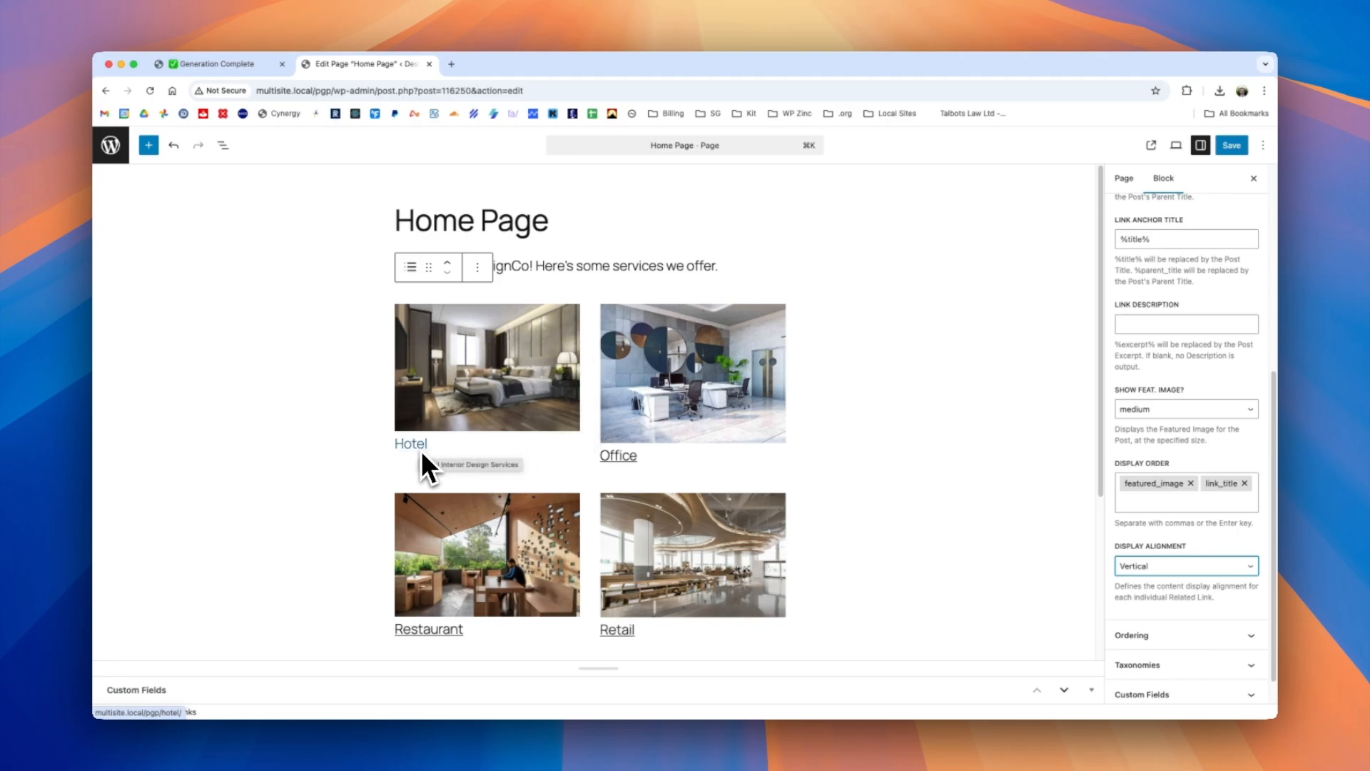
# Set the Related Links block's display alignment to Horizontal and its display order to link_title followed by featured_image
pyautogui.click(1196, 565)
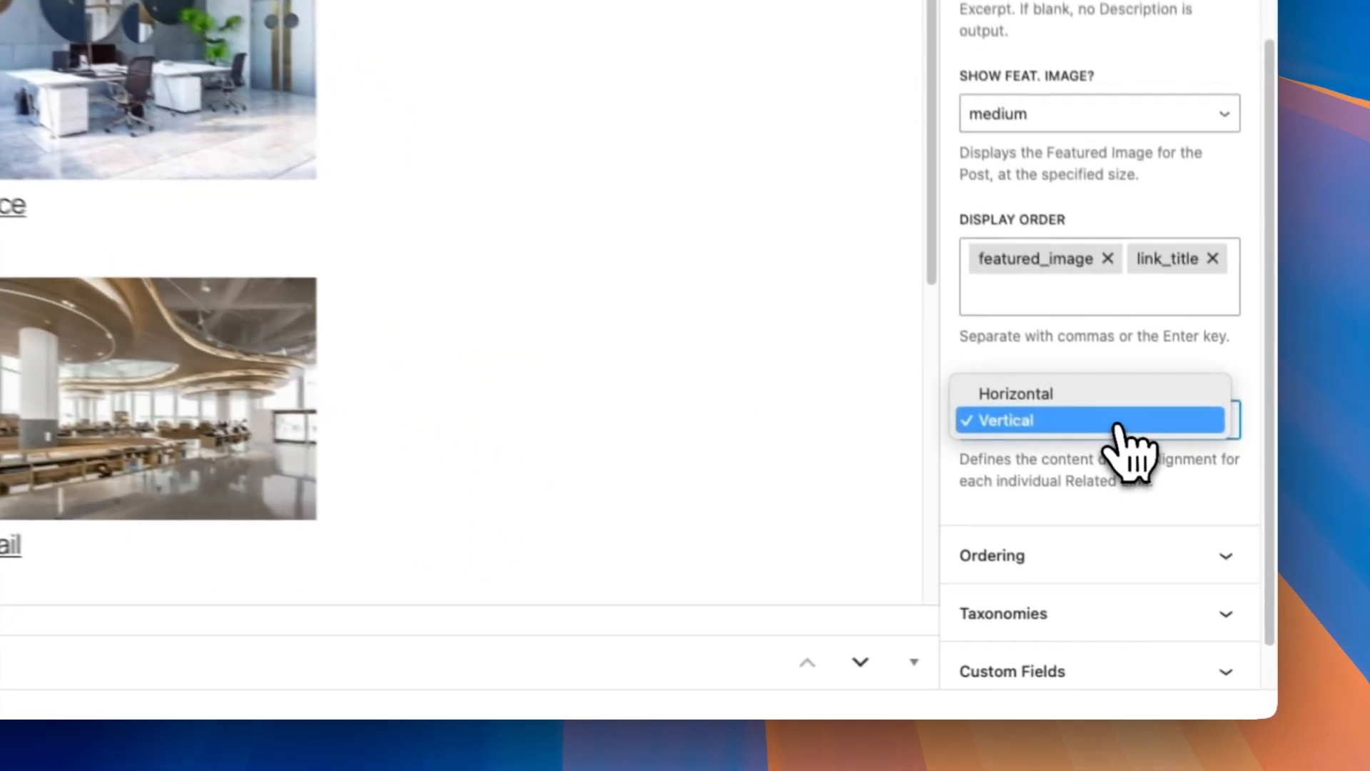
pyautogui.click(1186, 553)
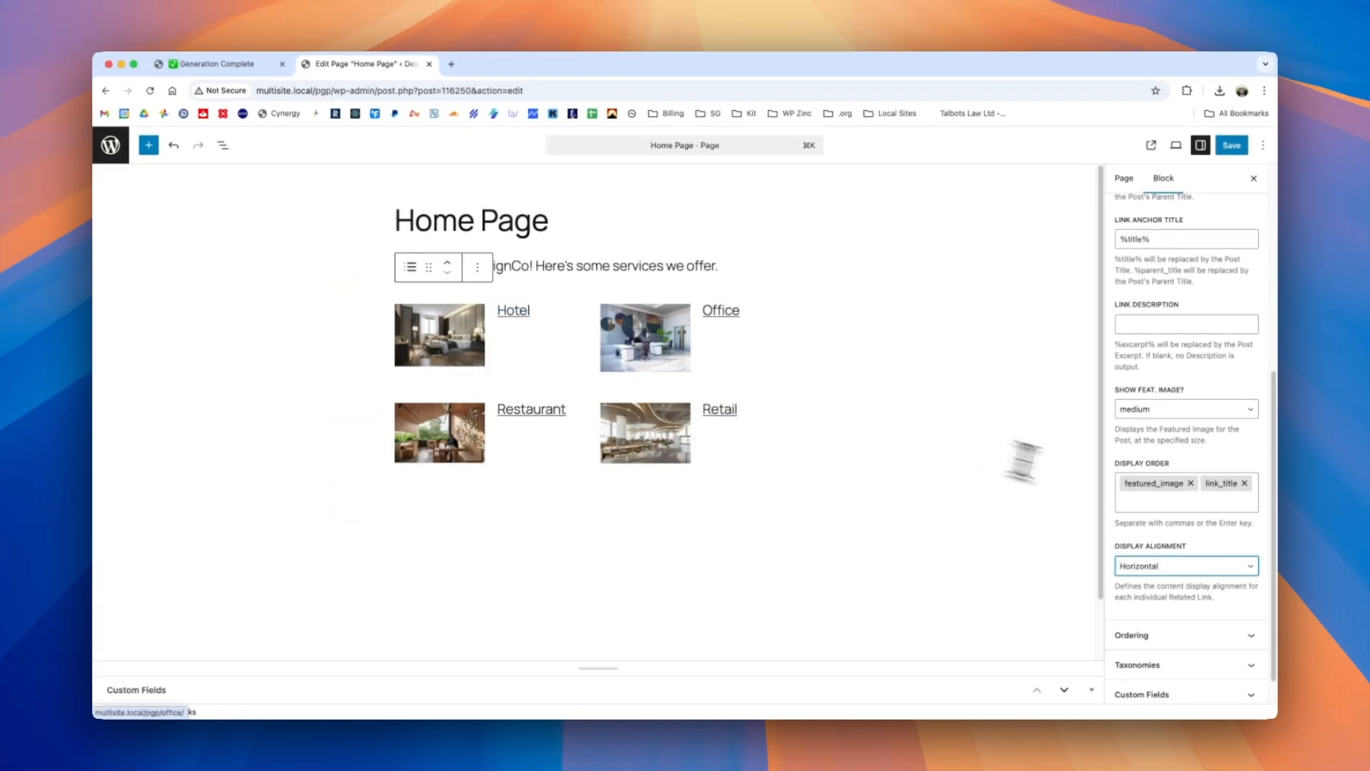
pyautogui.click(1145, 488)
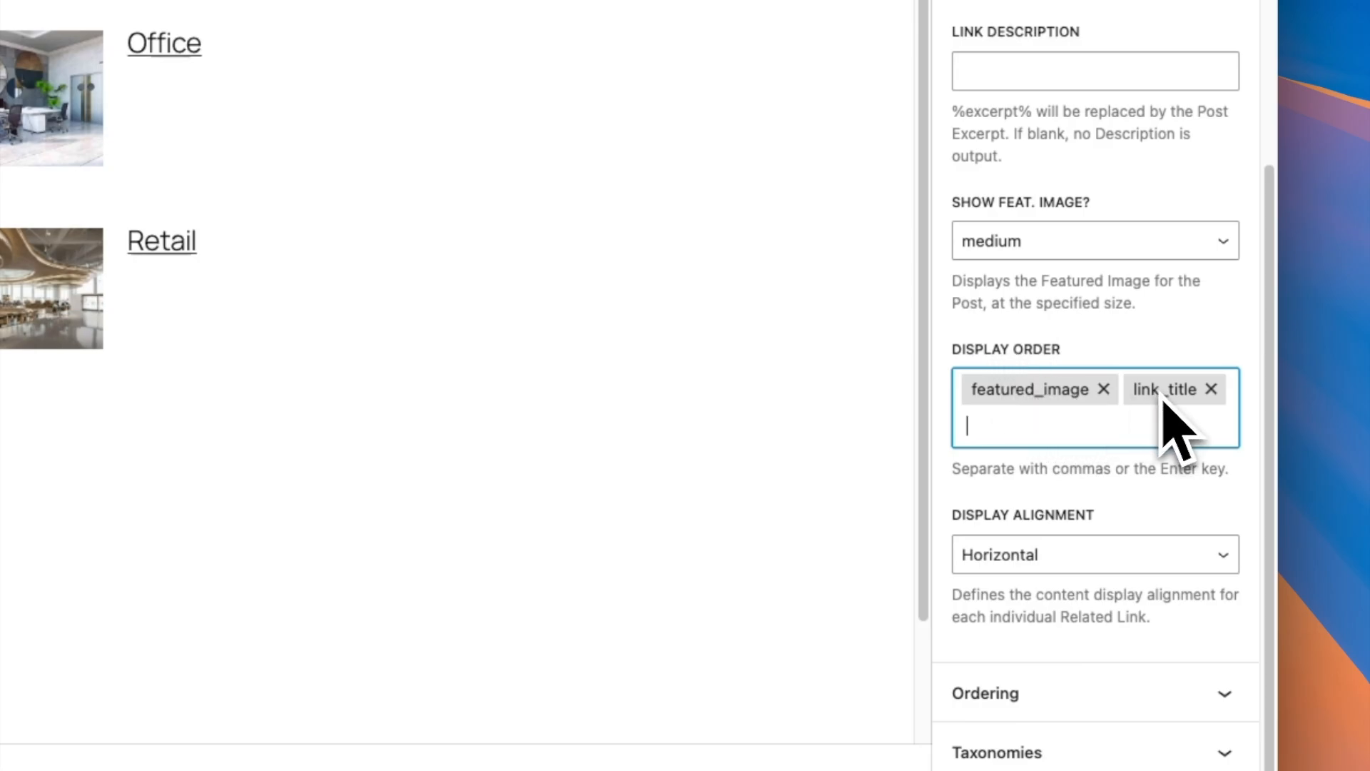
pyautogui.click(1211, 389)
pyautogui.click(1104, 389)
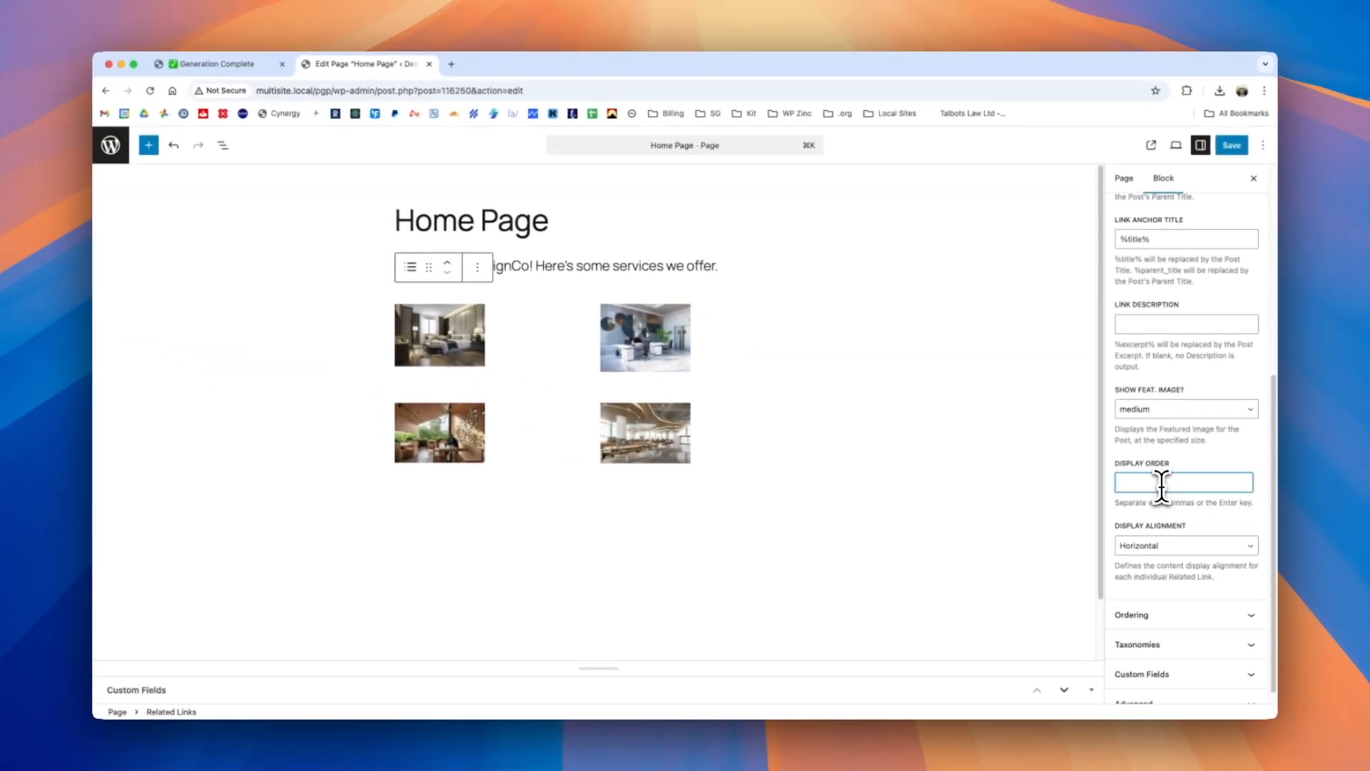
pyautogui.write('link')
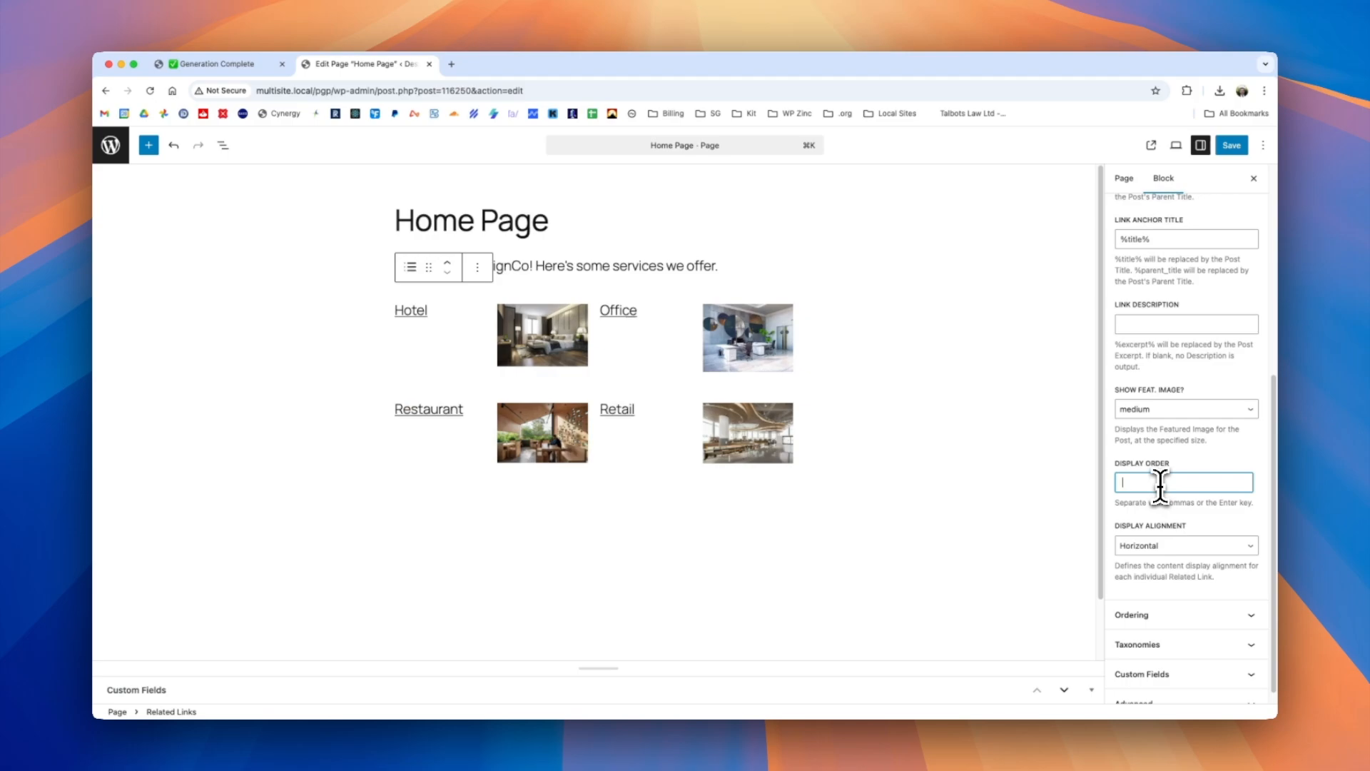
pyautogui.click(1181, 508)
pyautogui.write('feat')
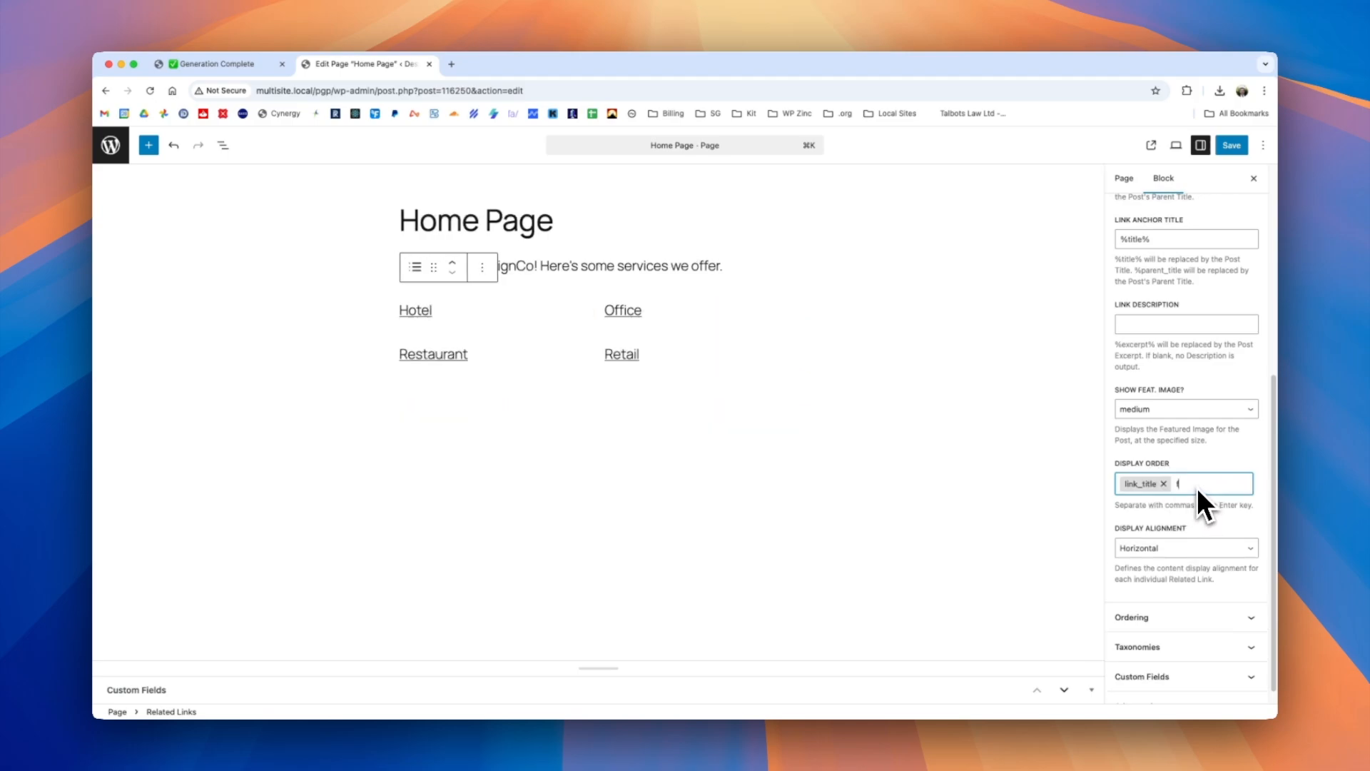
pyautogui.click(1194, 510)
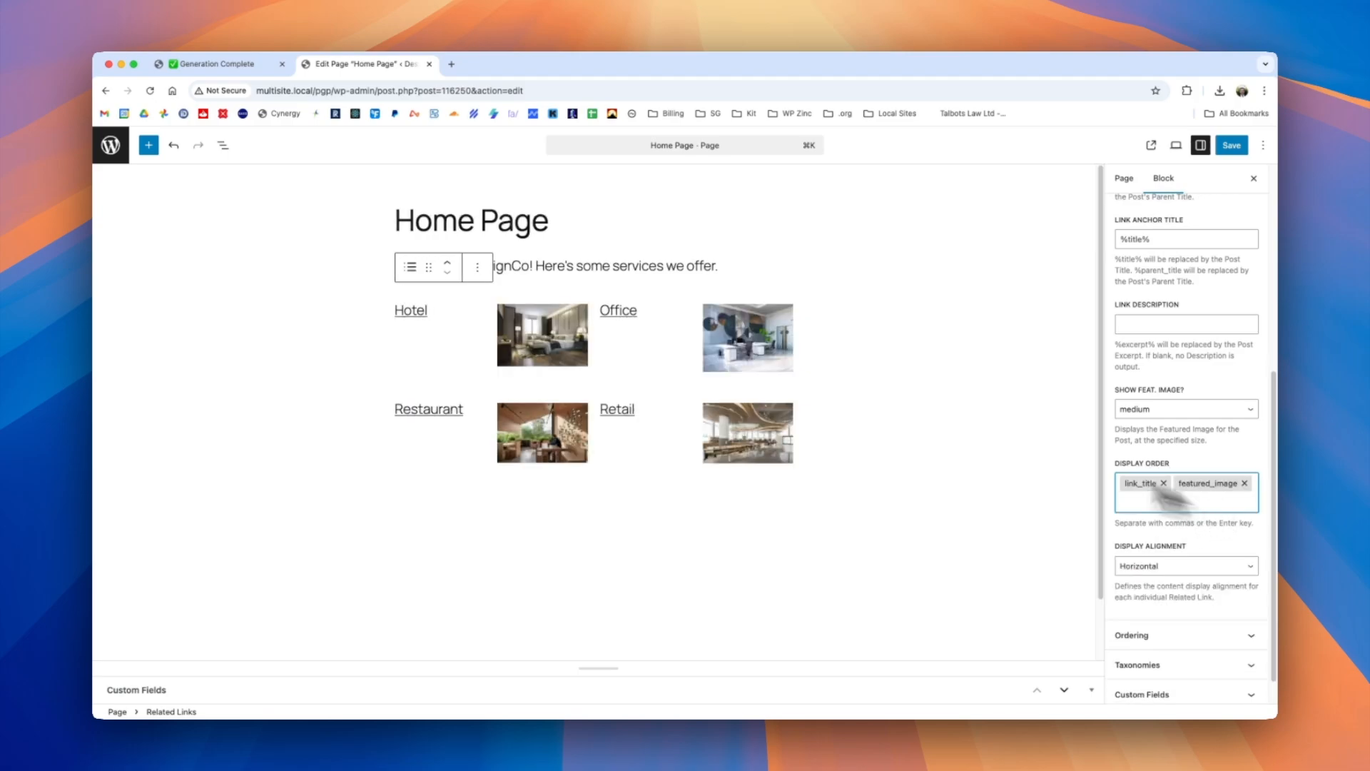
# Try ordering the related links by Published Date and by Random
pyautogui.click(1171, 634)
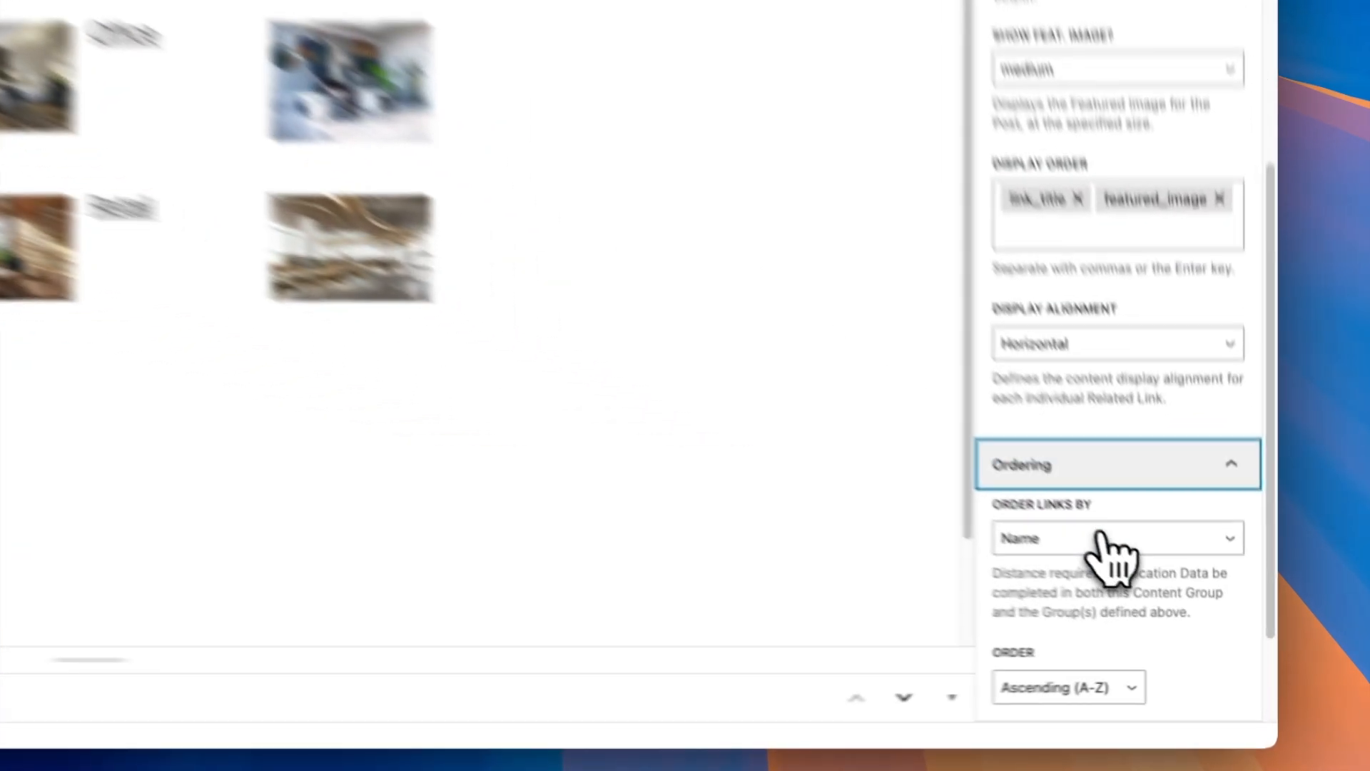
pyautogui.scroll(-2, 1191, 585)
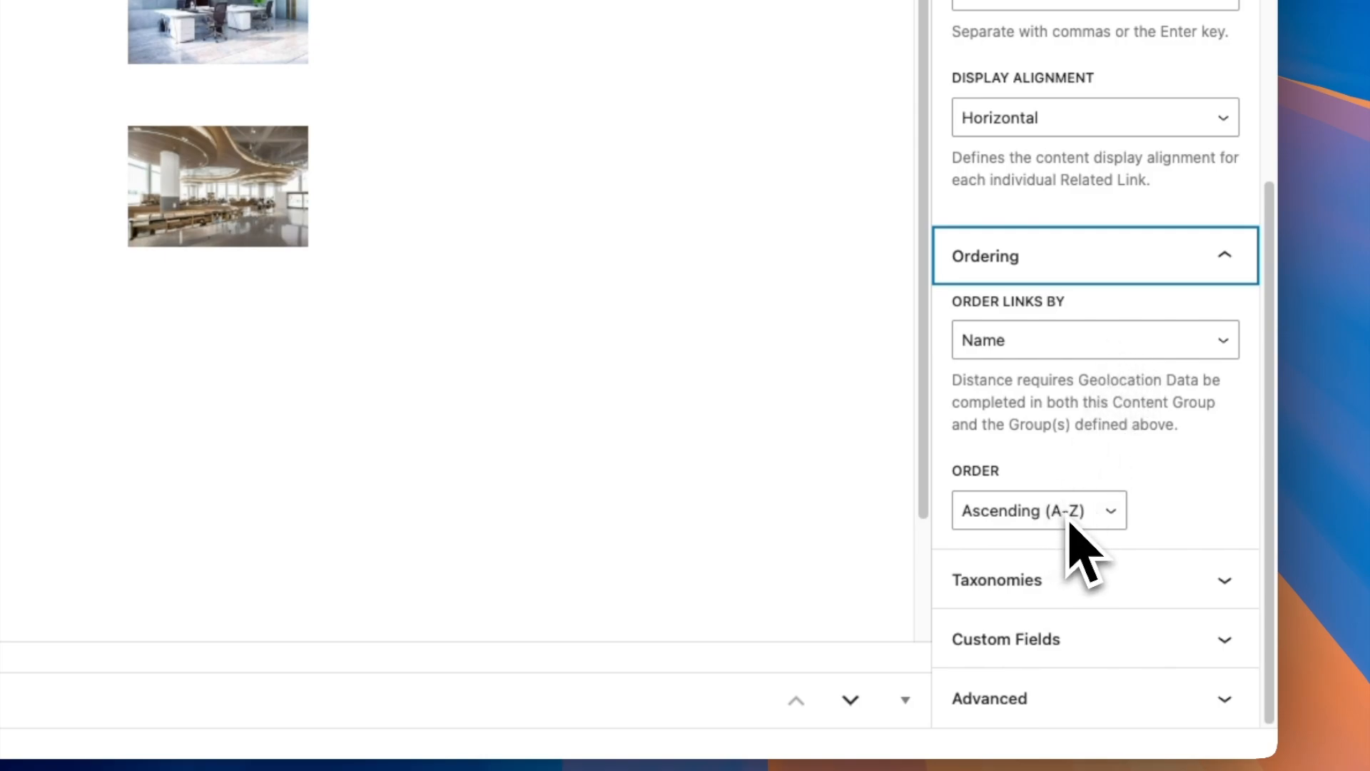
pyautogui.click(1046, 347)
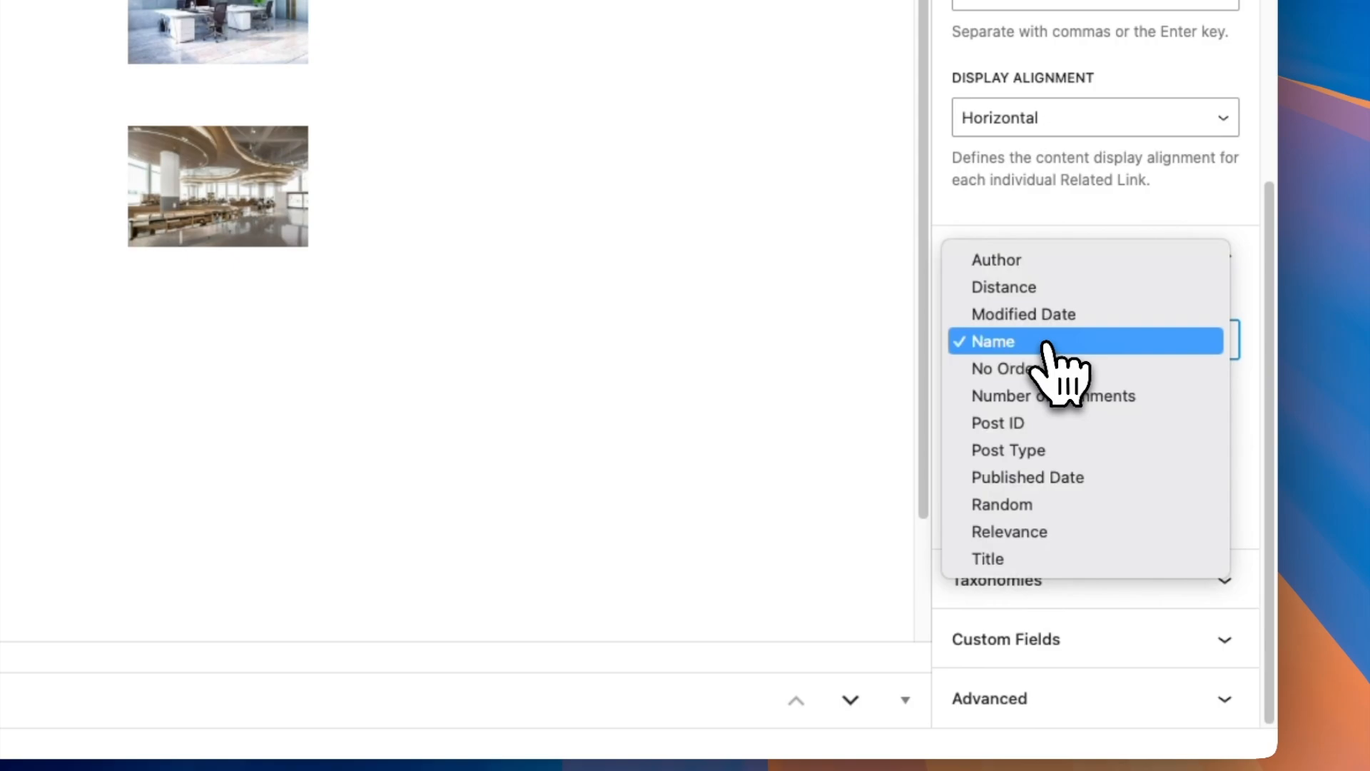
pyautogui.click(1059, 480)
pyautogui.click(1045, 356)
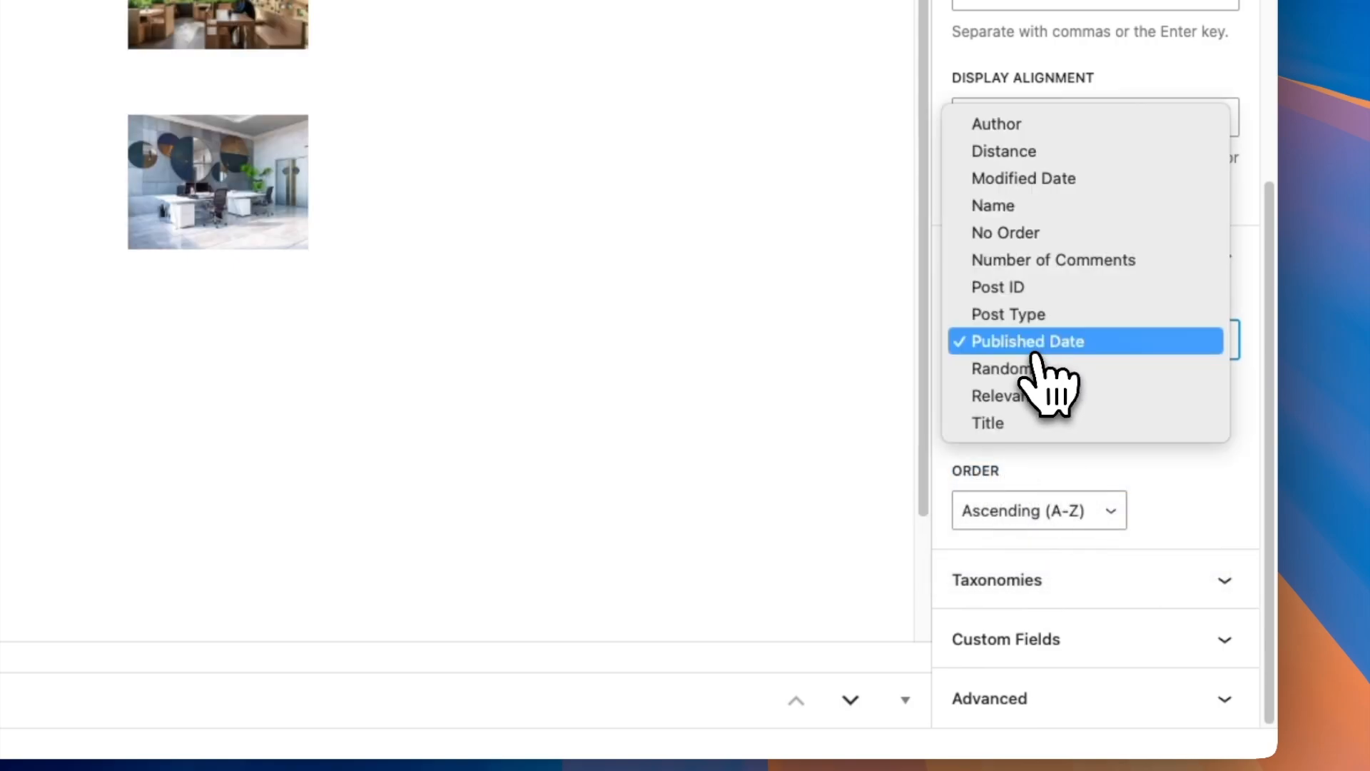
pyautogui.click(1033, 370)
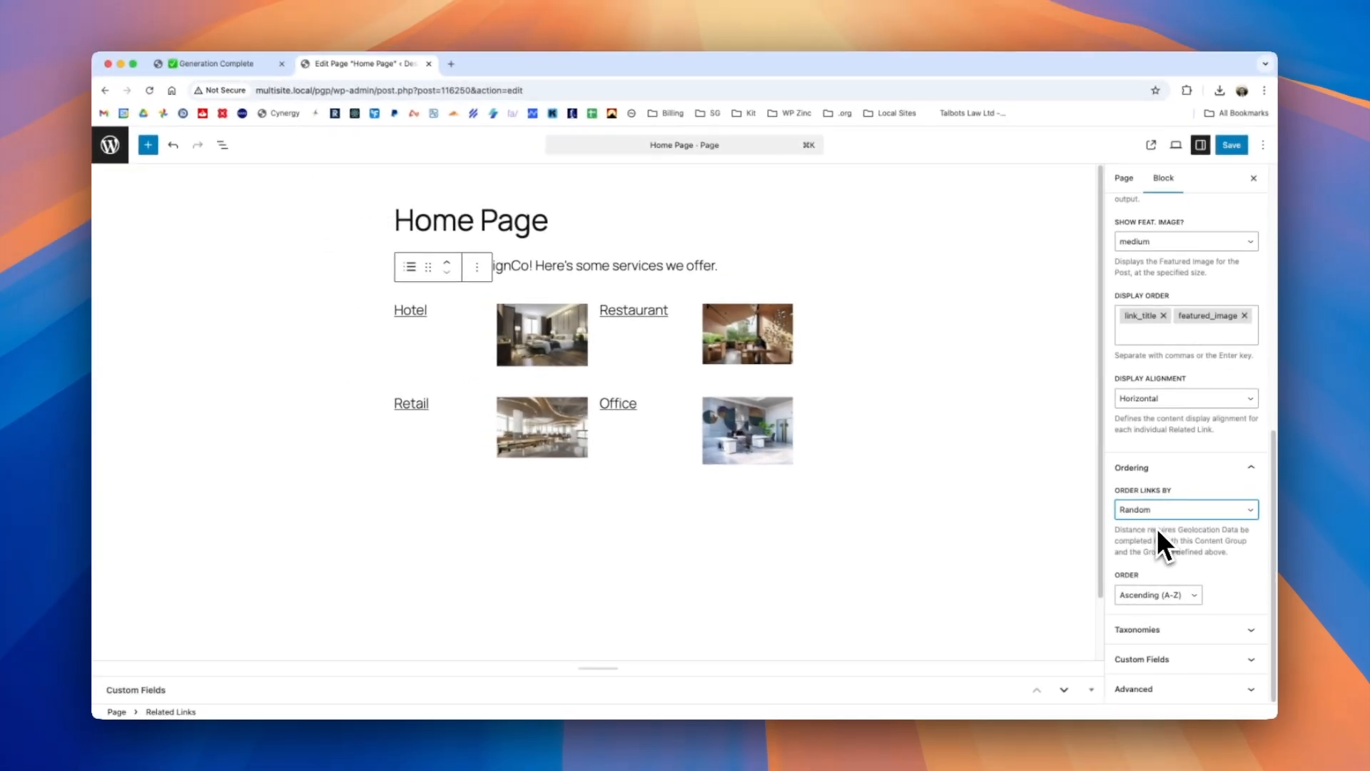
# Order the related links by Name in Descending (Z-A) order
pyautogui.click(1037, 350)
pyautogui.click(1156, 430)
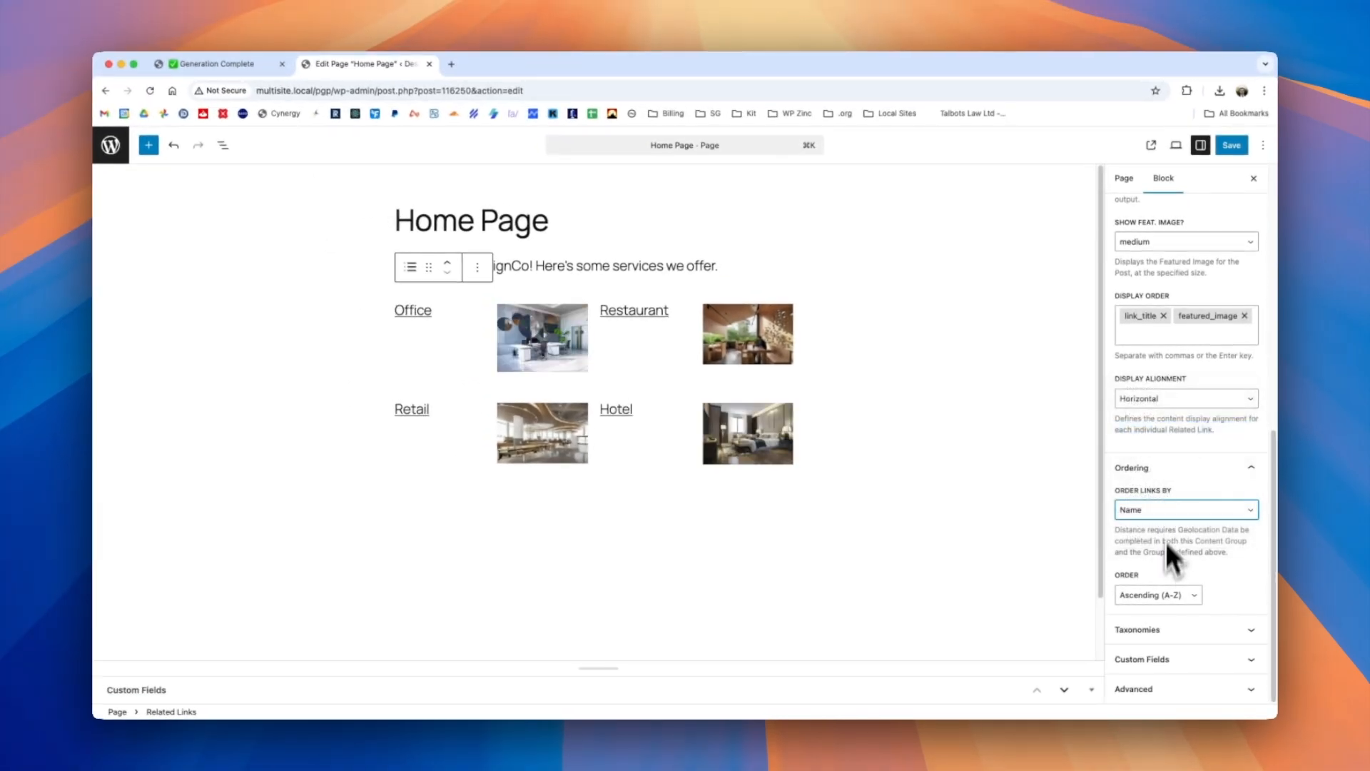
pyautogui.click(1152, 596)
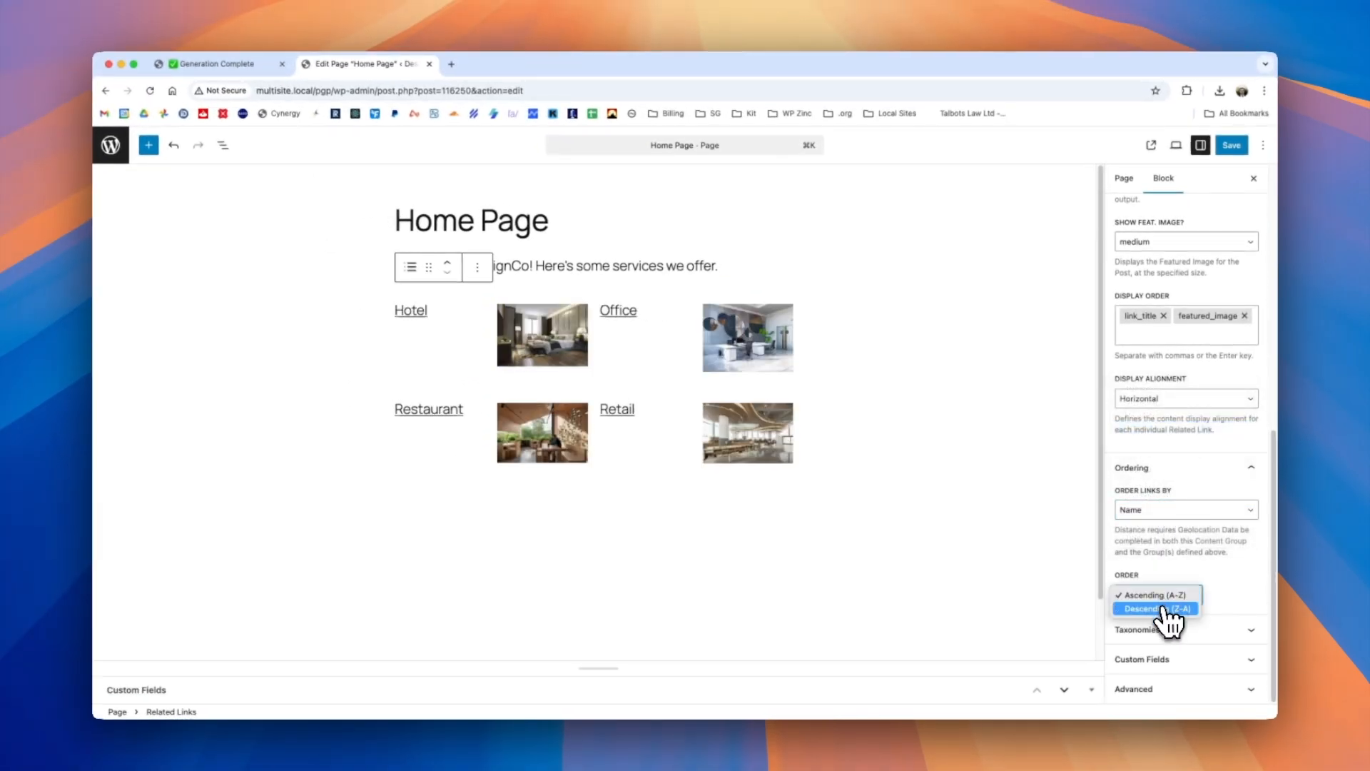
pyautogui.click(1163, 609)
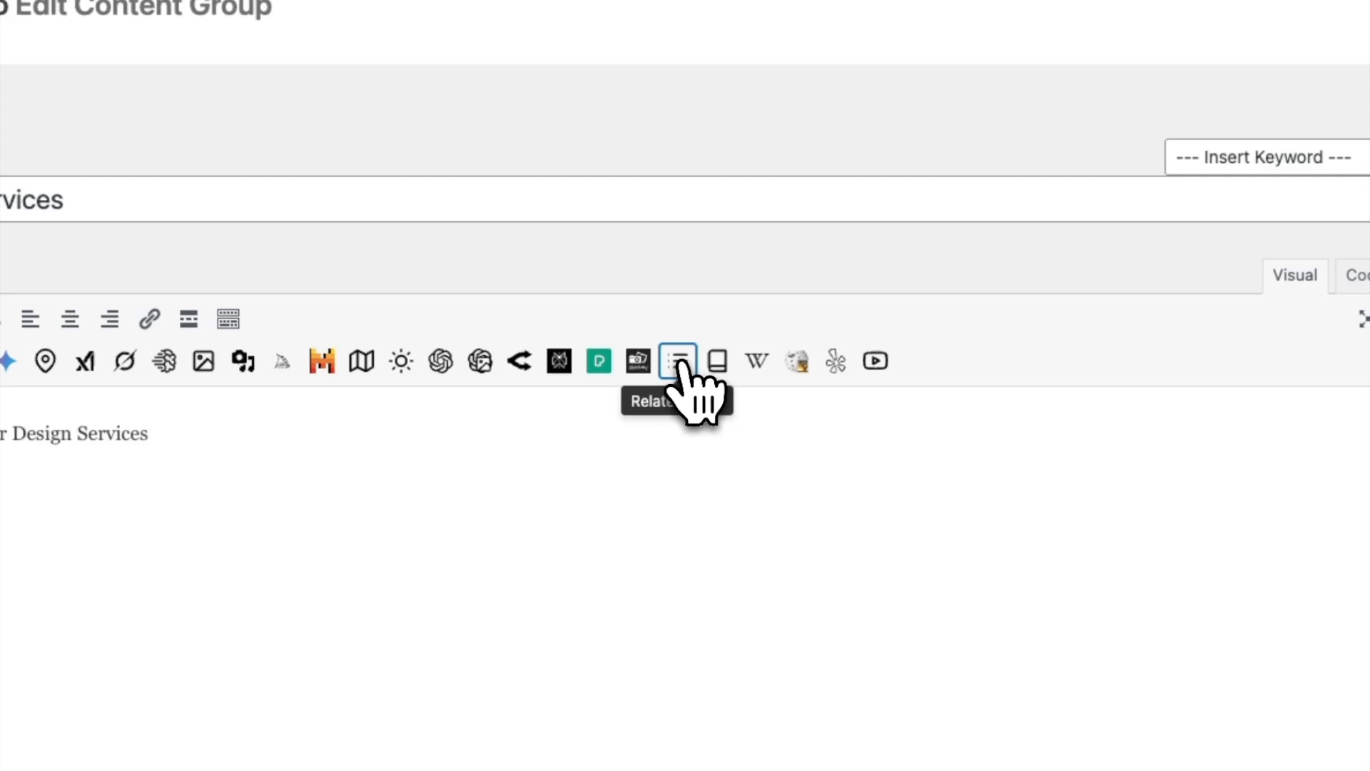
# Start a Related Links insert in the content group, using group {service} Interior Design Services and post type Pages, and open its output settings
pyautogui.click(678, 361)
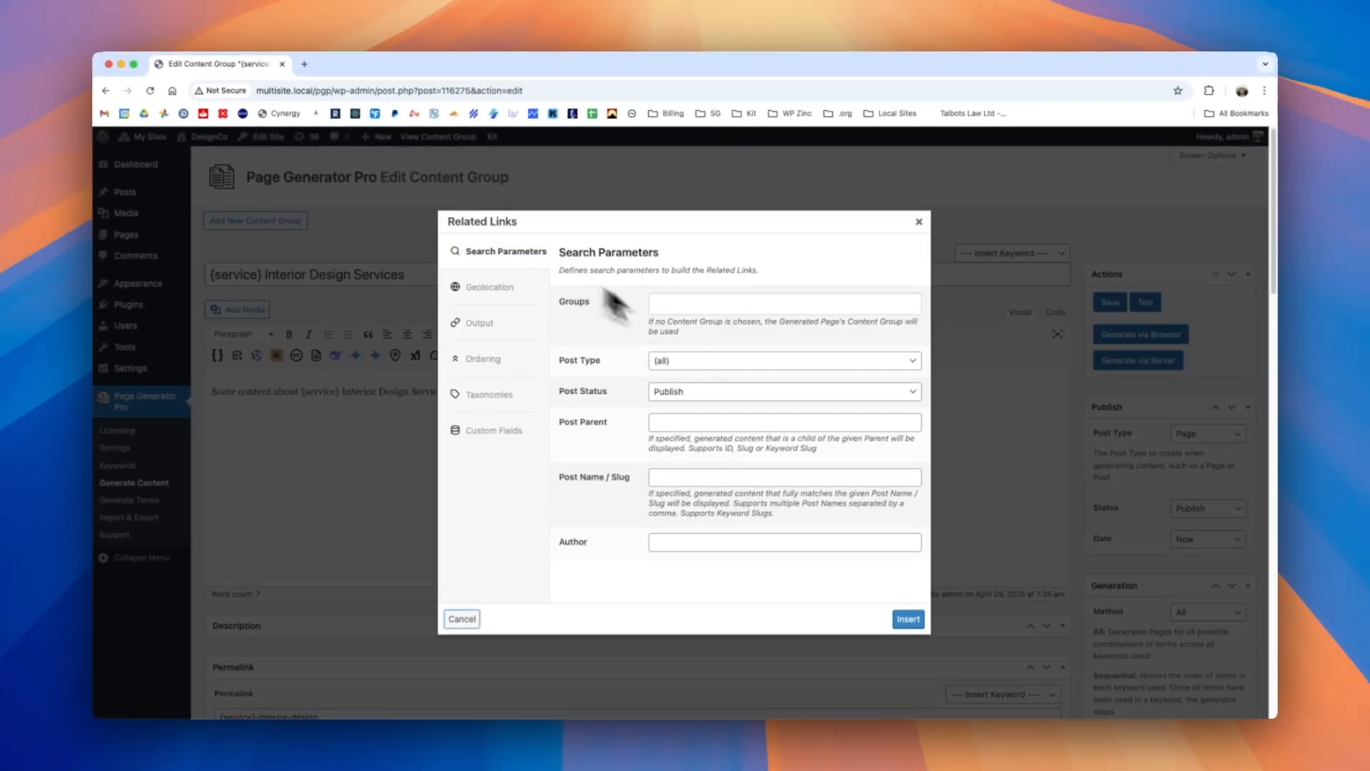
pyautogui.click(687, 305)
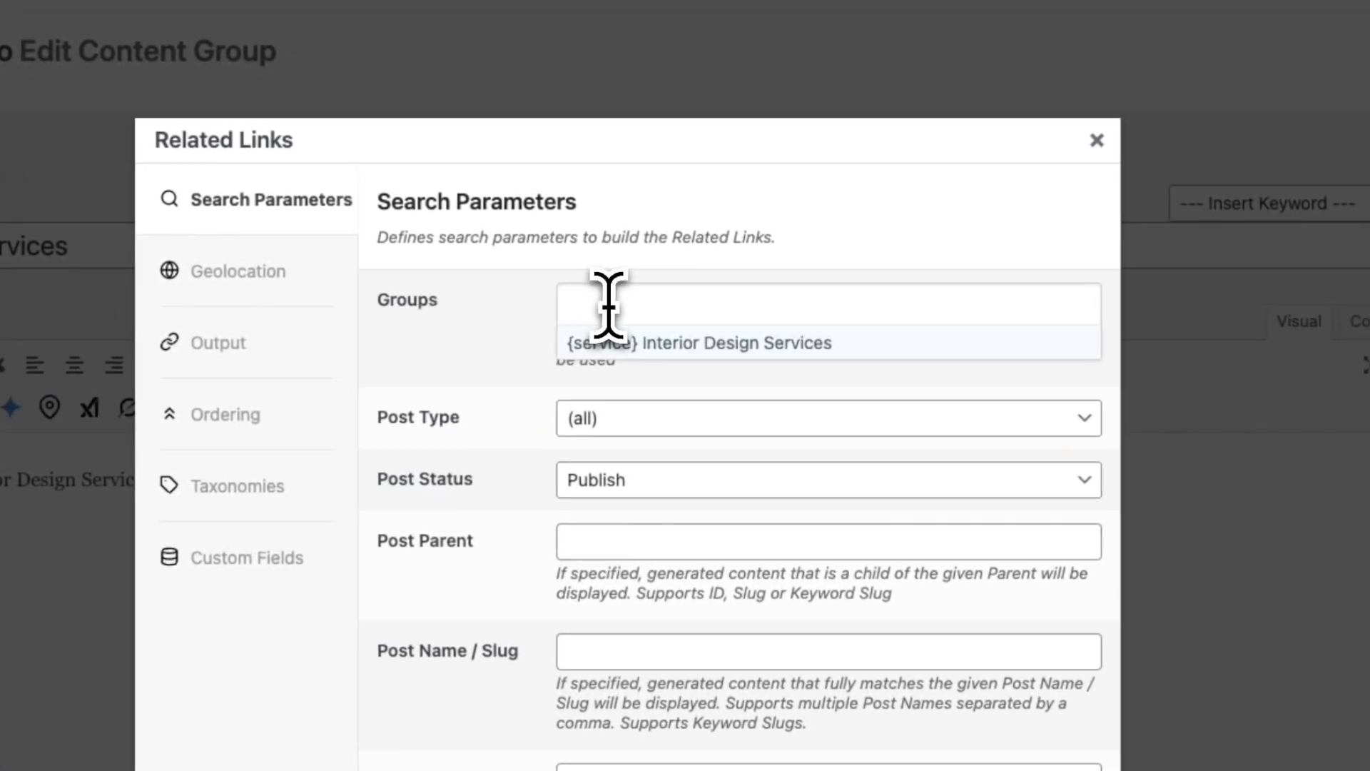
pyautogui.click(676, 343)
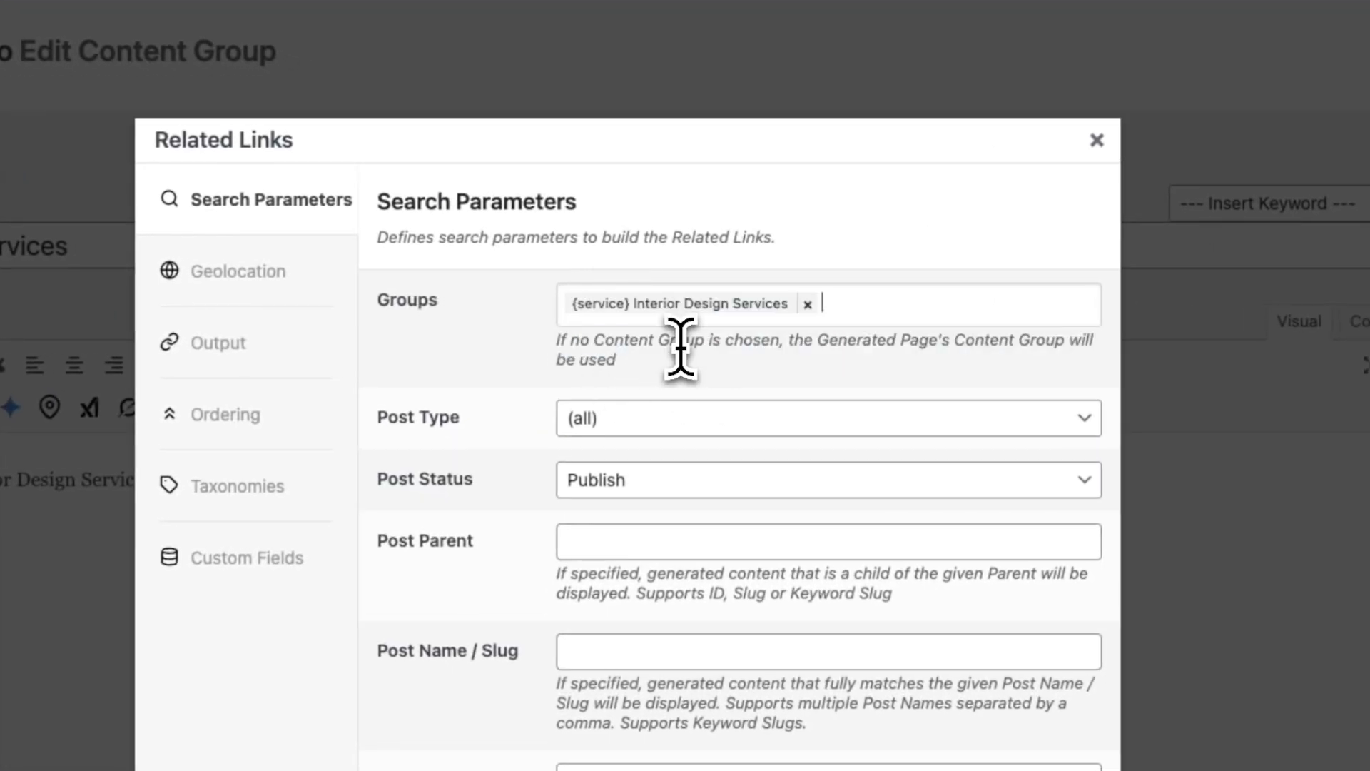
pyautogui.click(628, 428)
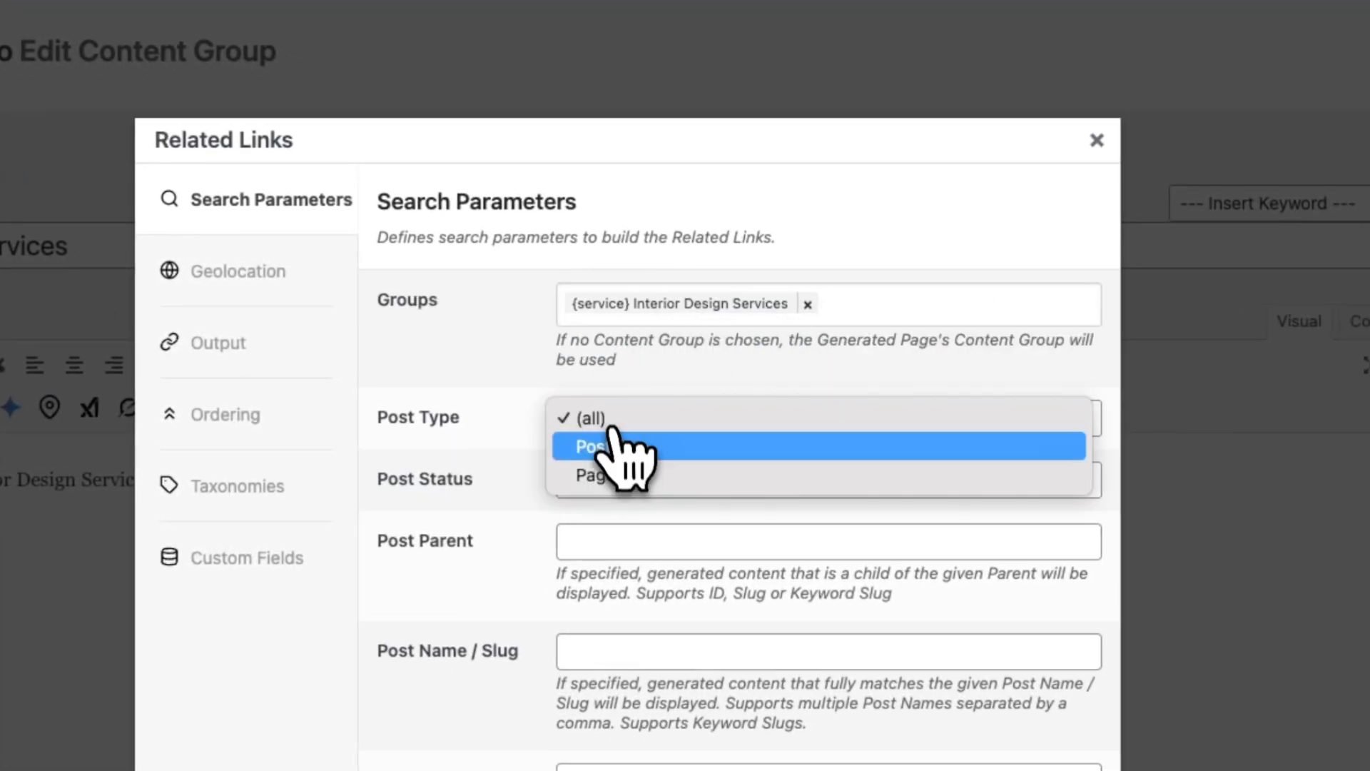
pyautogui.click(612, 477)
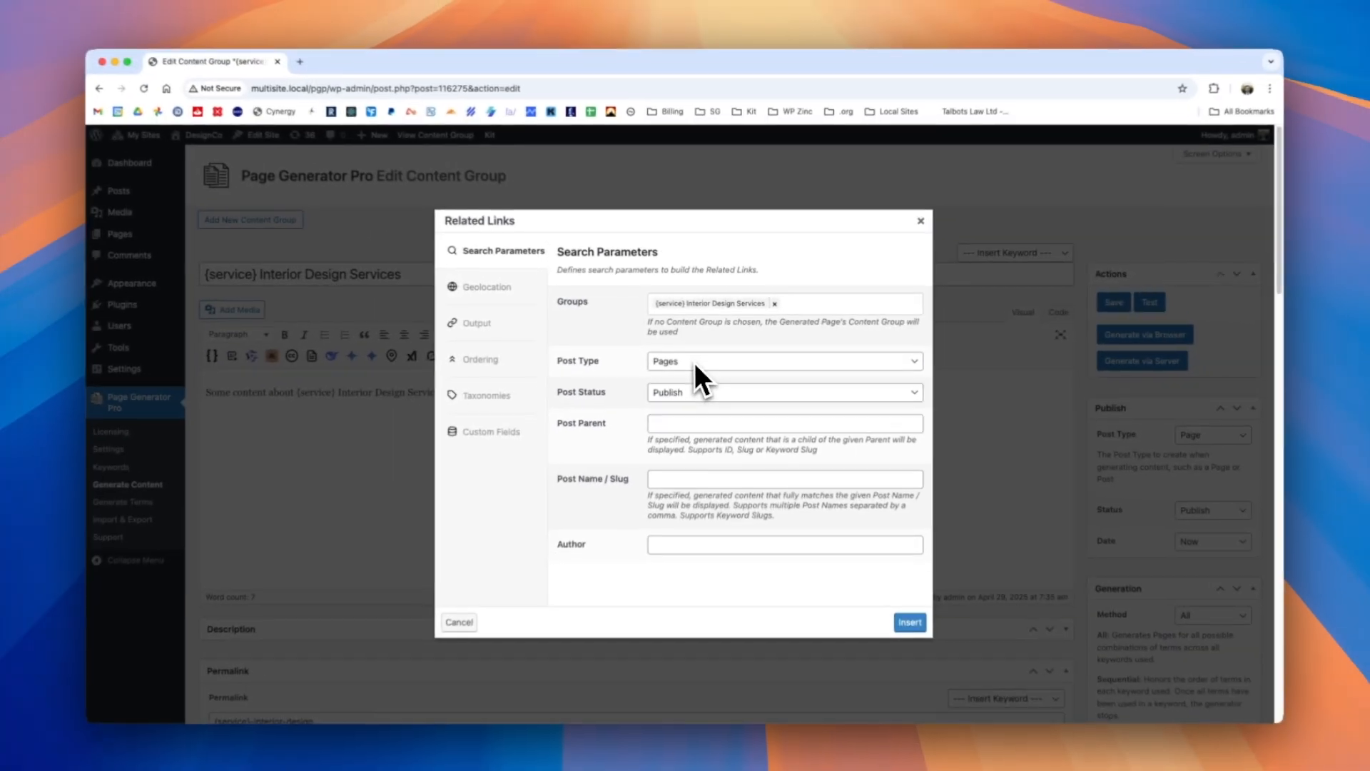
pyautogui.click(477, 322)
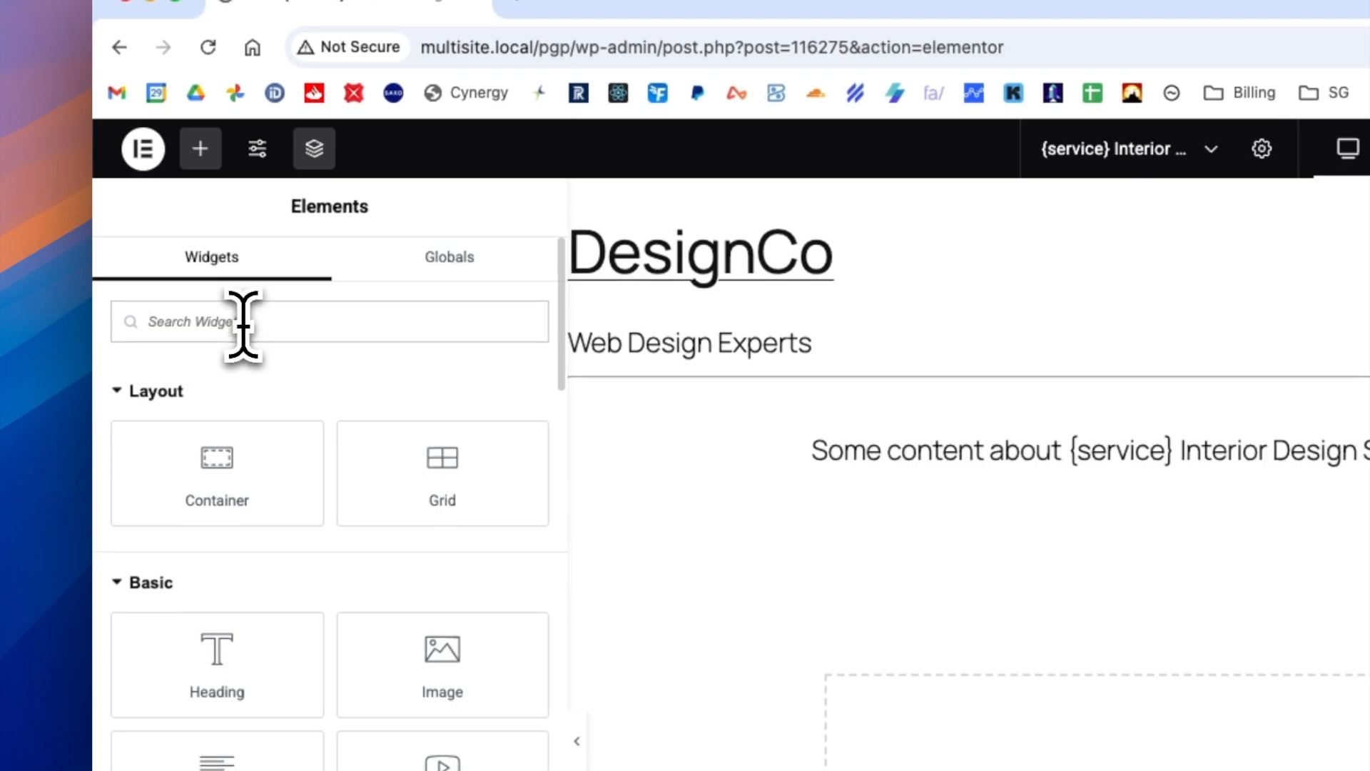
# Find the Page Generator Pro Related Links widget in Elementor and add it below the existing text
pyautogui.click(243, 323)
pyautogui.write('related')
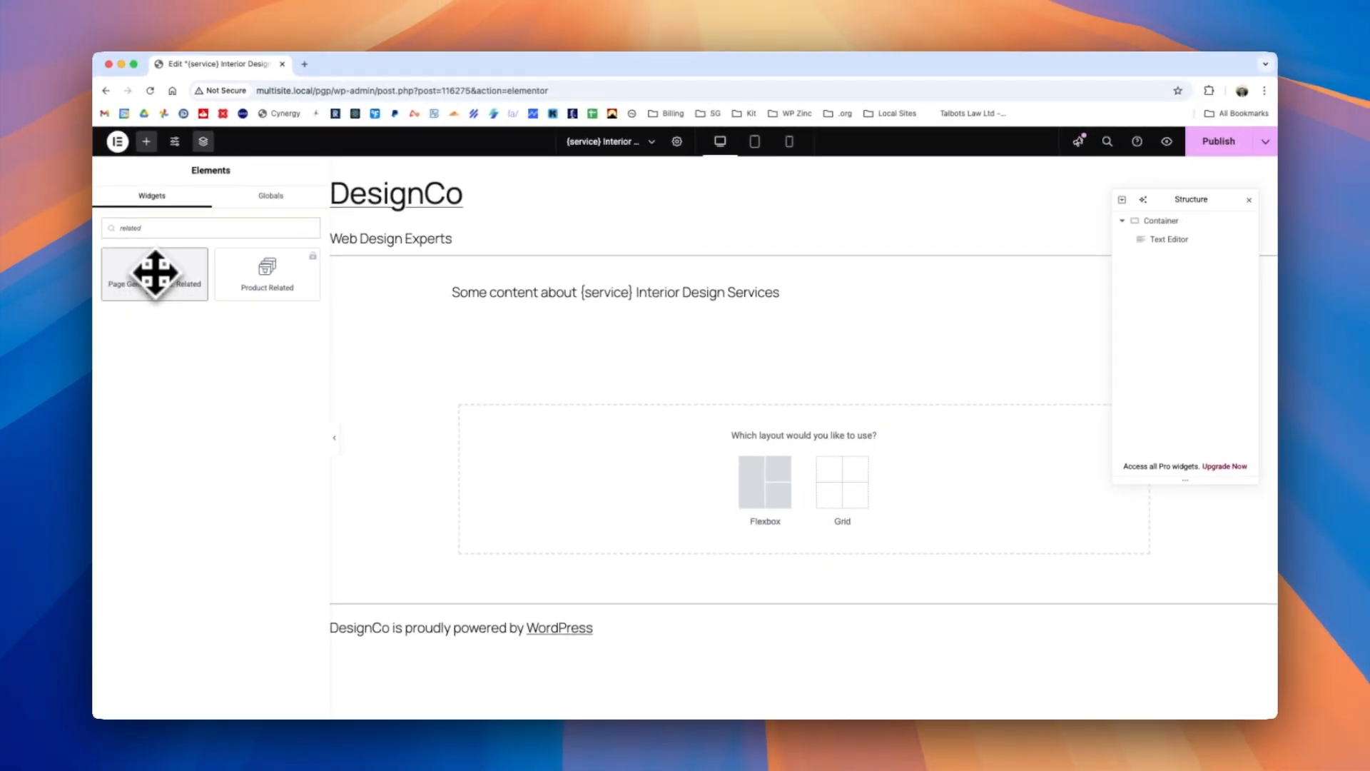
pyautogui.click(155, 273)
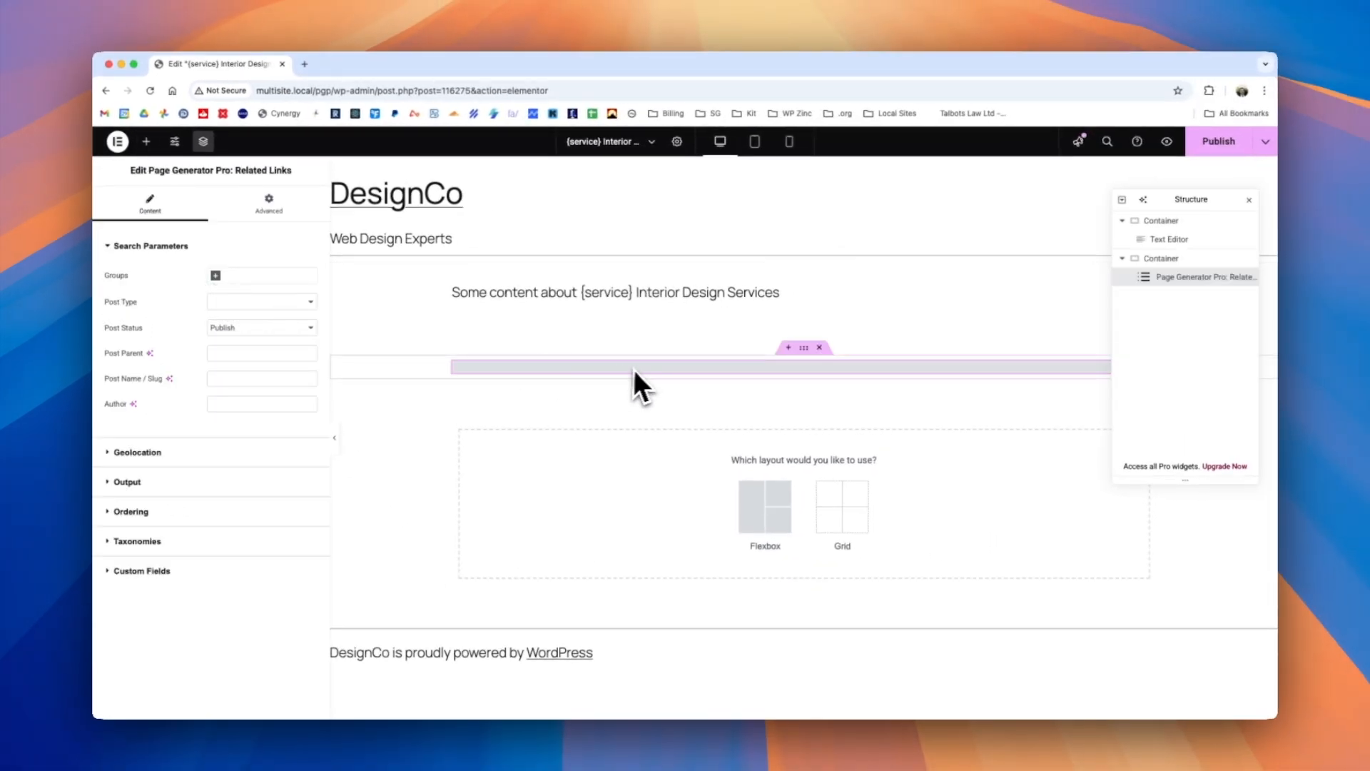
# Set the widget's group to {service} Interior Design Services and post type to Pages, and open its output settings
pyautogui.click(229, 277)
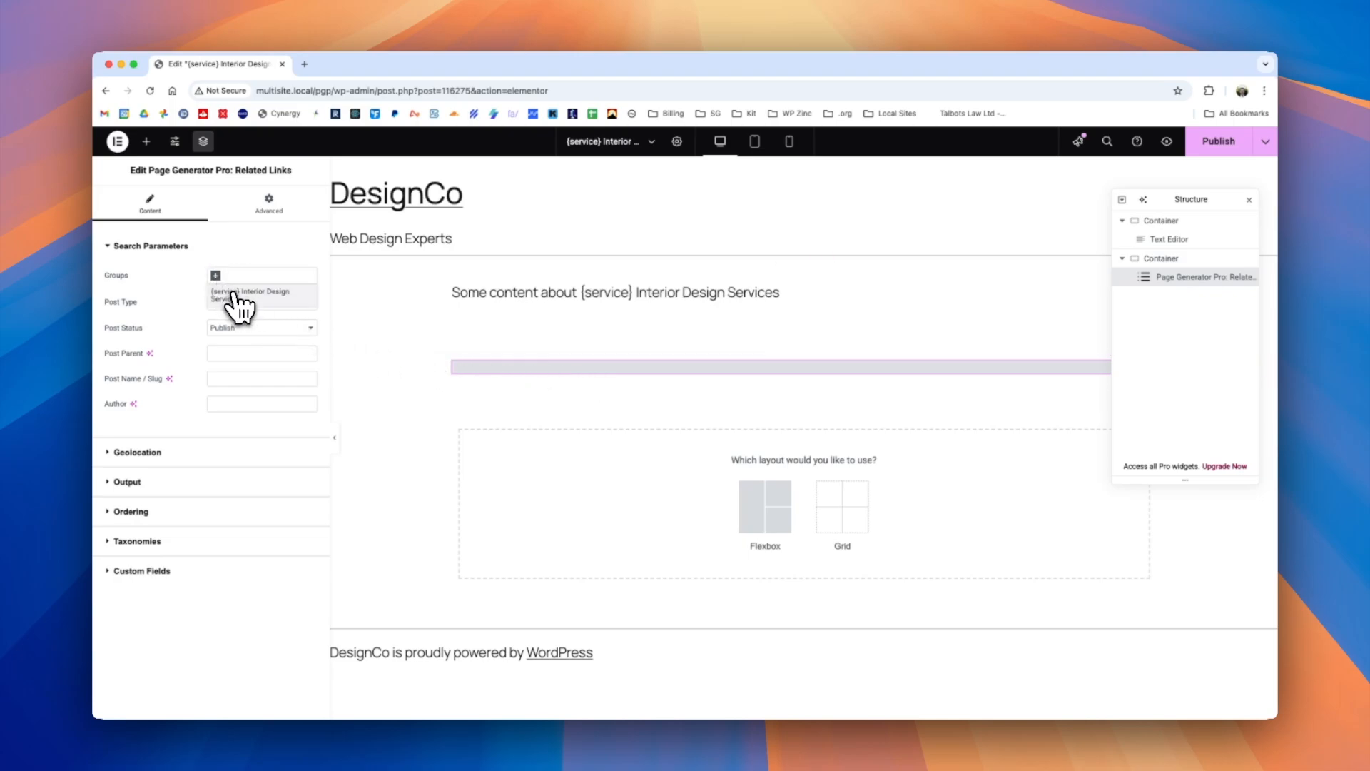
pyautogui.click(232, 294)
pyautogui.click(229, 316)
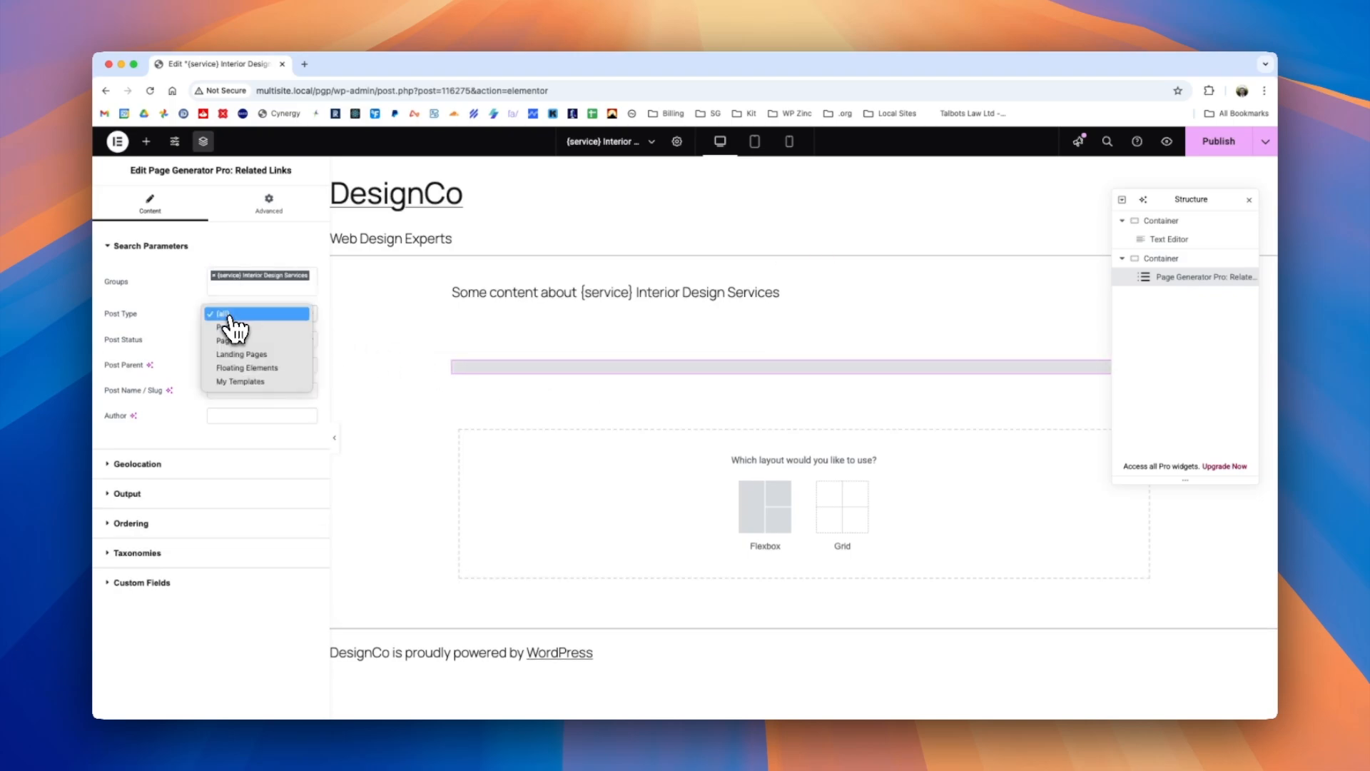
pyautogui.click(233, 341)
pyautogui.click(139, 491)
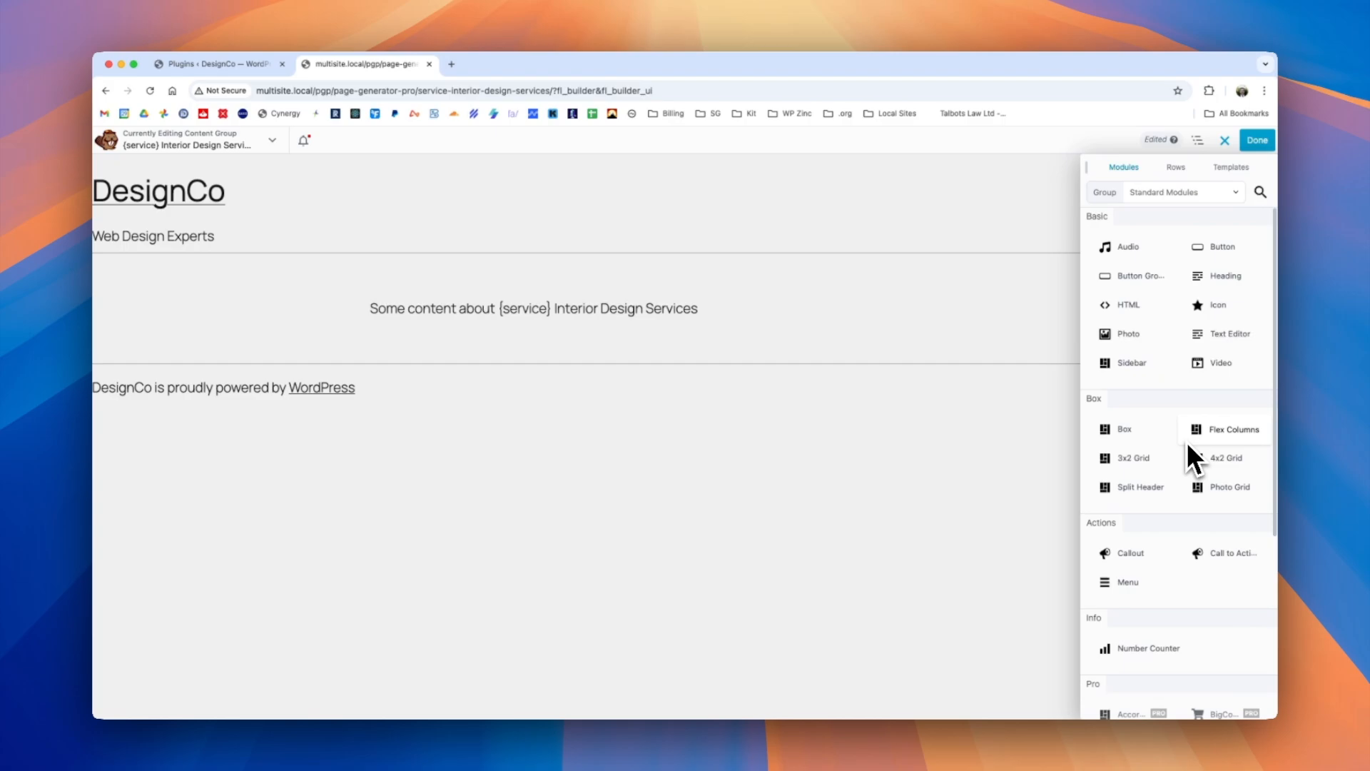
# Edit the content text module in Beaver Builder, add a new line after the text and start inserting Related Links there
pyautogui.moveTo(749, 318)
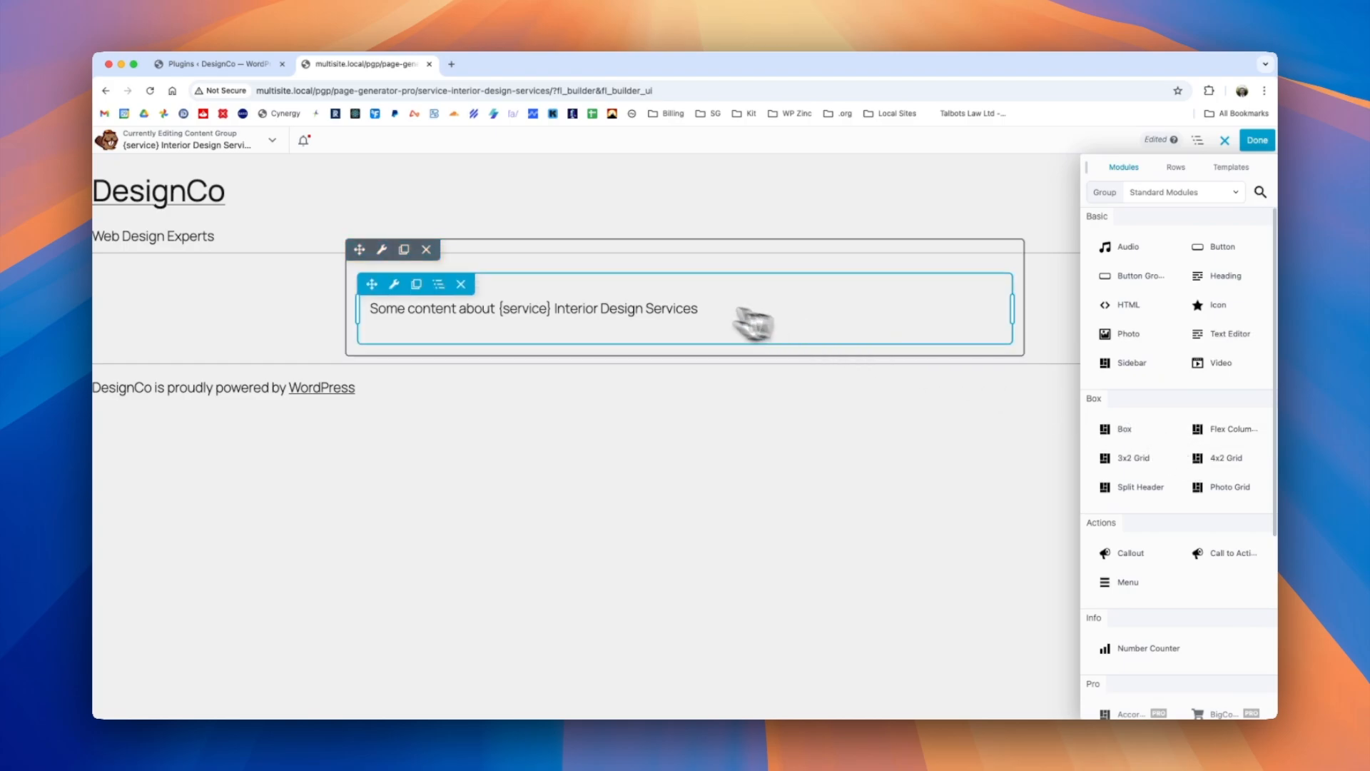
pyautogui.click(676, 310)
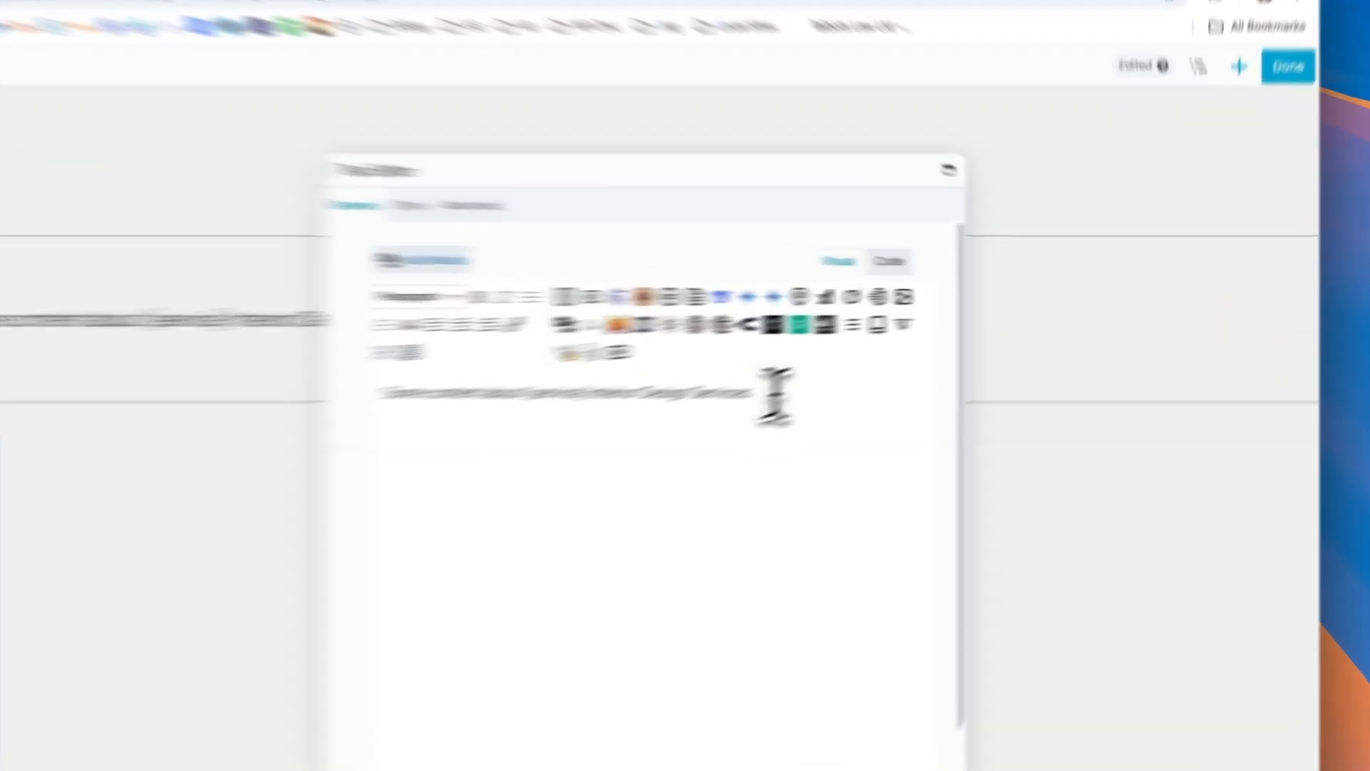
pyautogui.click(917, 359)
pyautogui.press('Return')
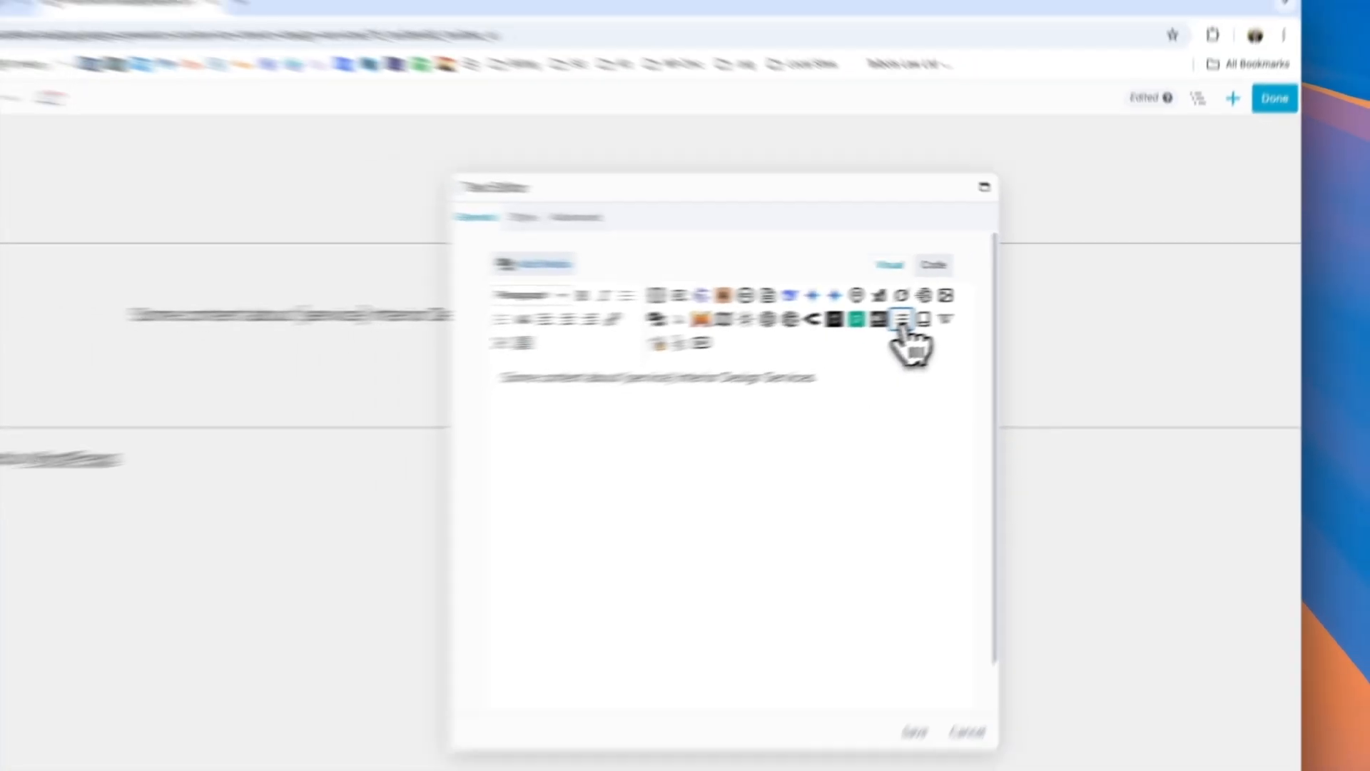
pyautogui.click(903, 319)
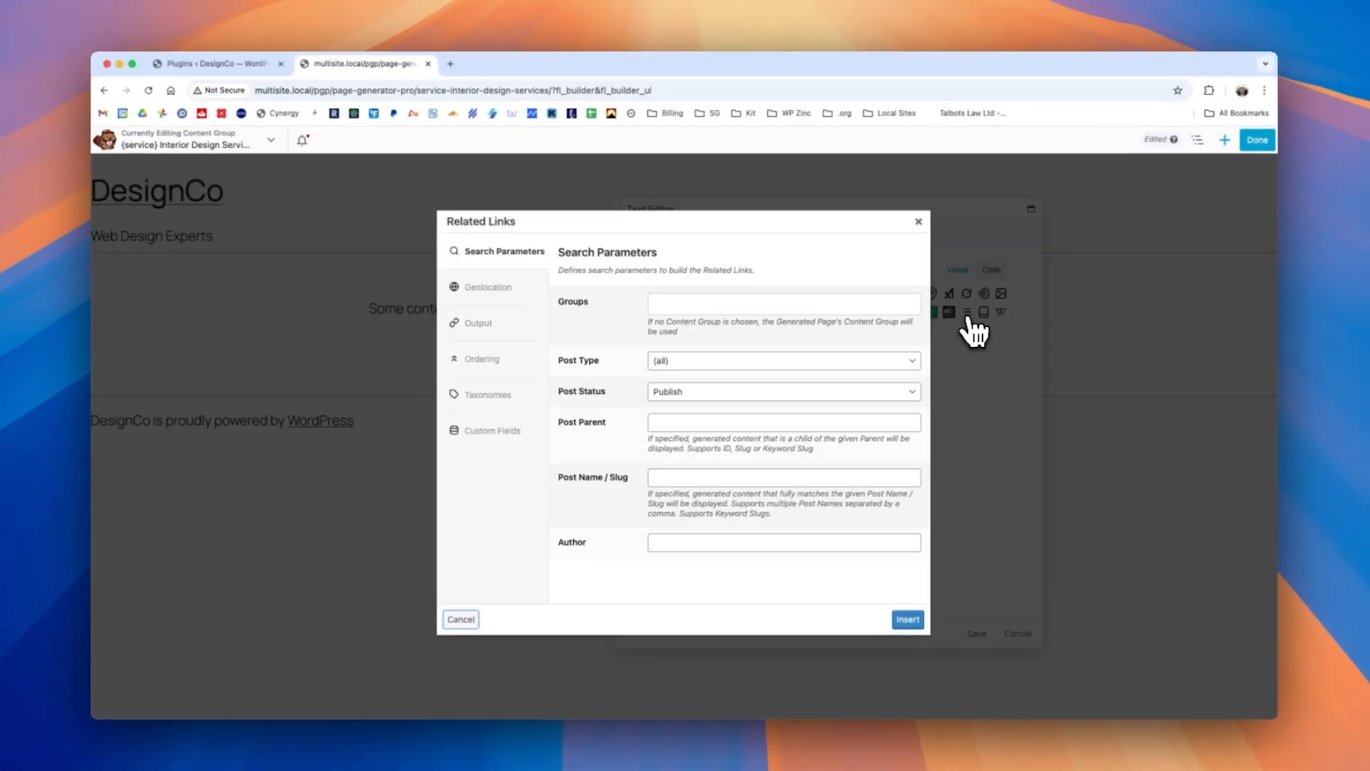
# Insert Related Links for the {service} Interior Design Services group with post type Pages
pyautogui.click(746, 304)
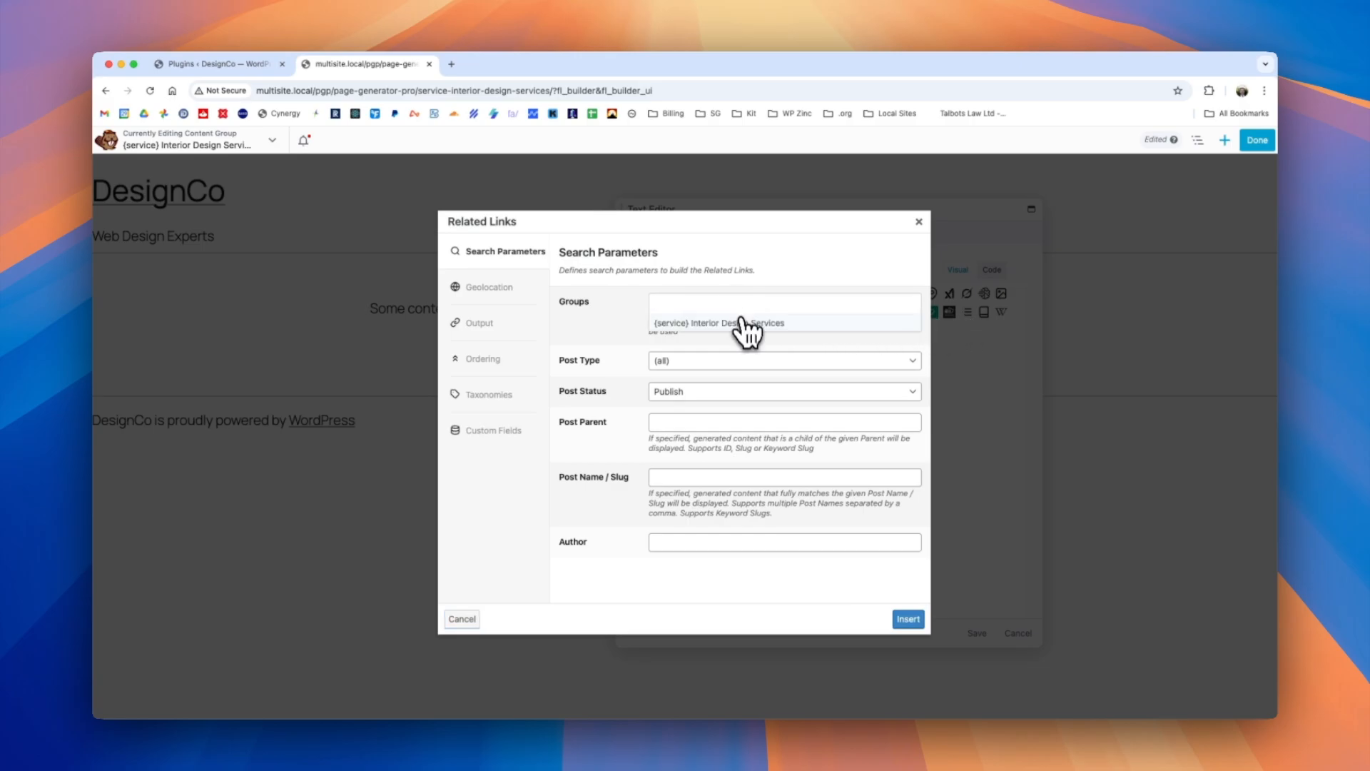
pyautogui.click(746, 324)
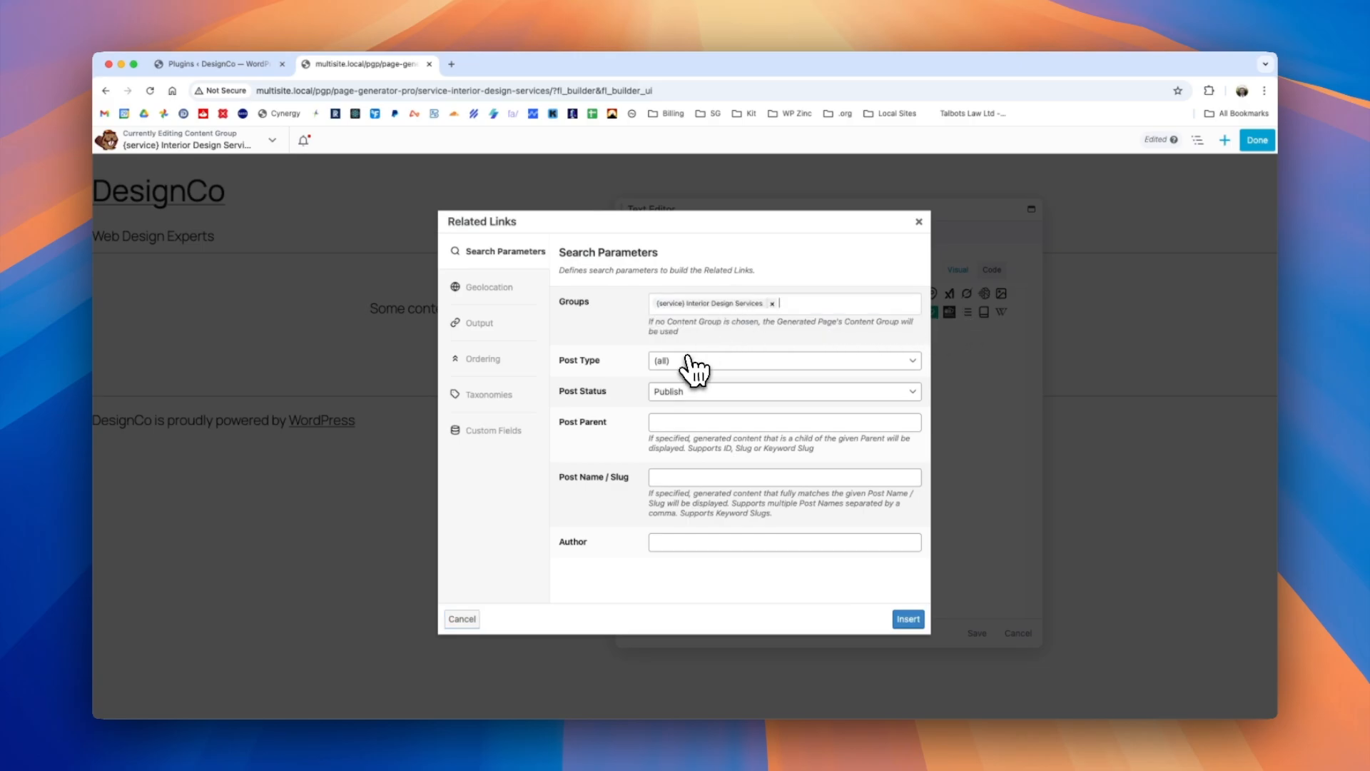
pyautogui.click(685, 361)
pyautogui.click(694, 387)
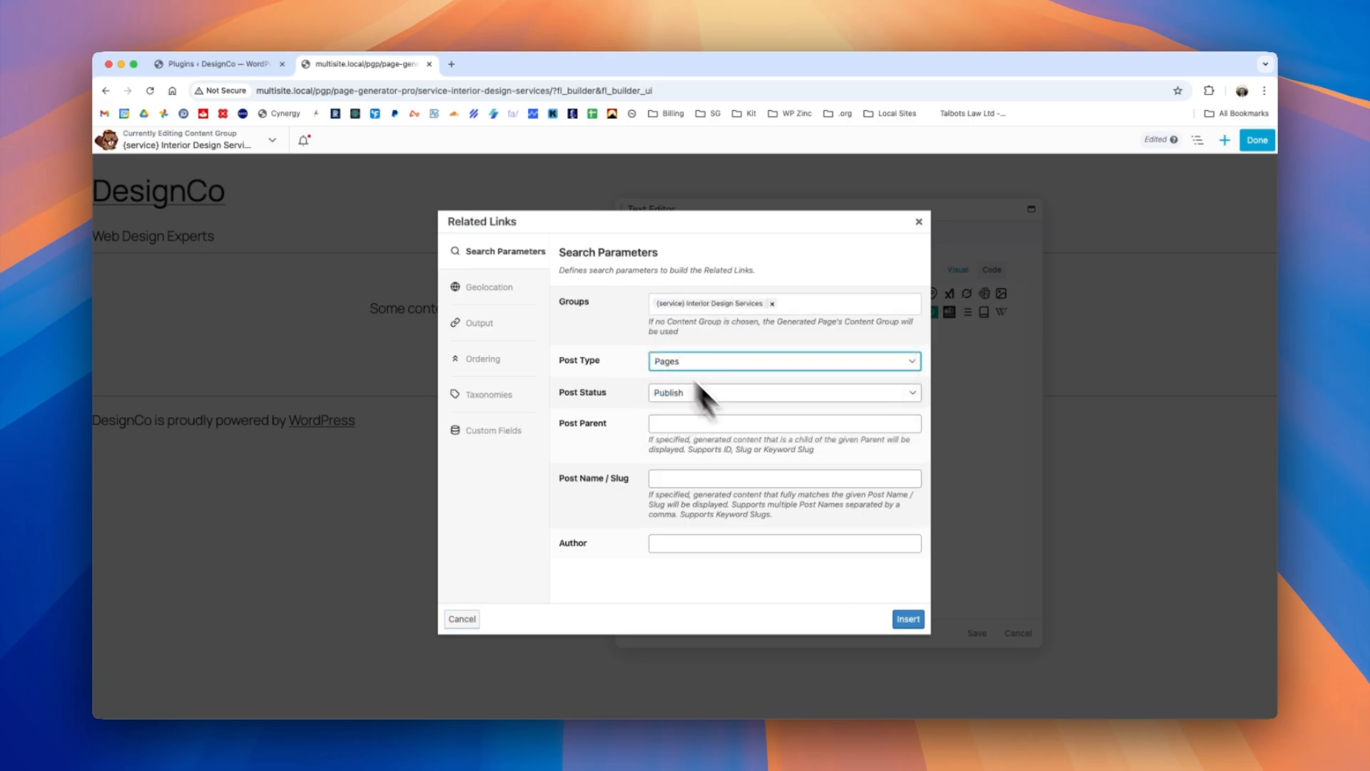
pyautogui.click(907, 620)
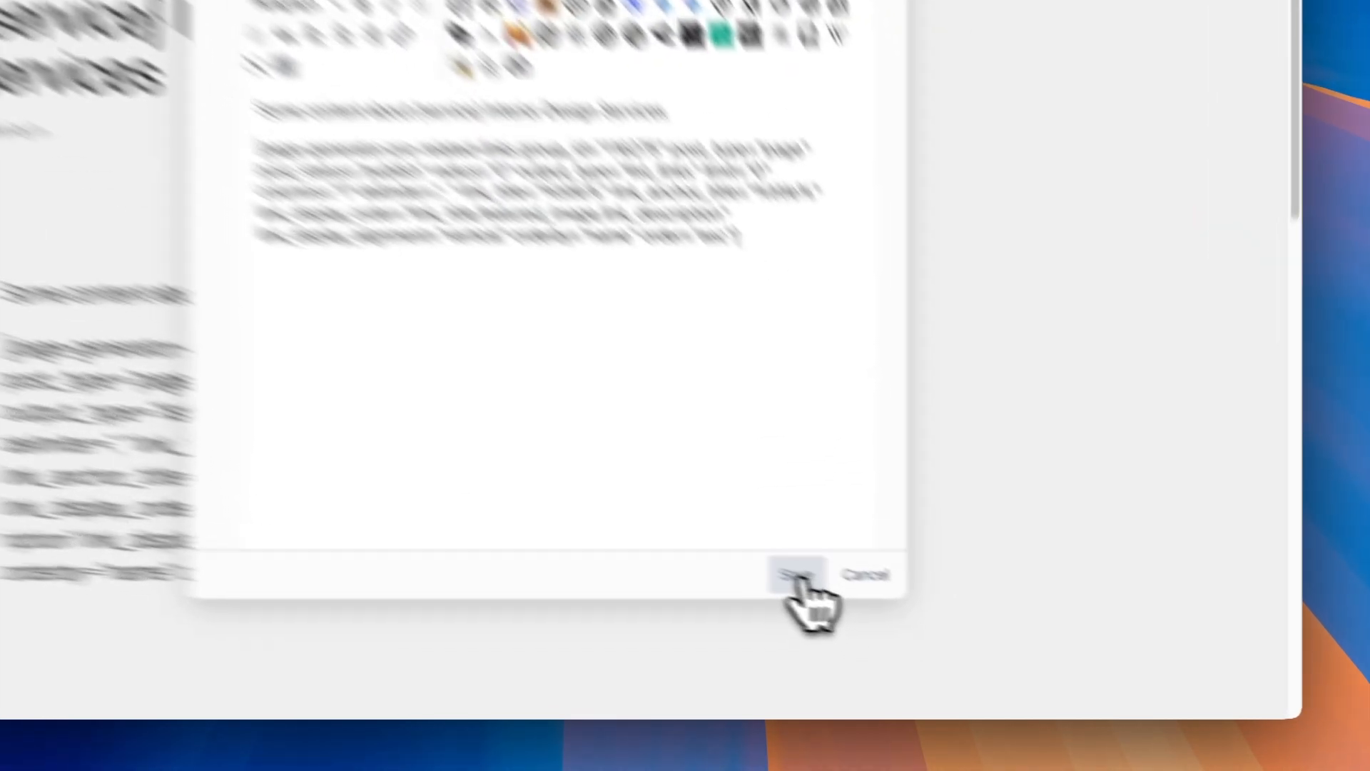
# Save the text module and finish editing the Beaver Builder layout
pyautogui.click(977, 633)
pyautogui.click(1256, 139)
pyautogui.click(1213, 143)
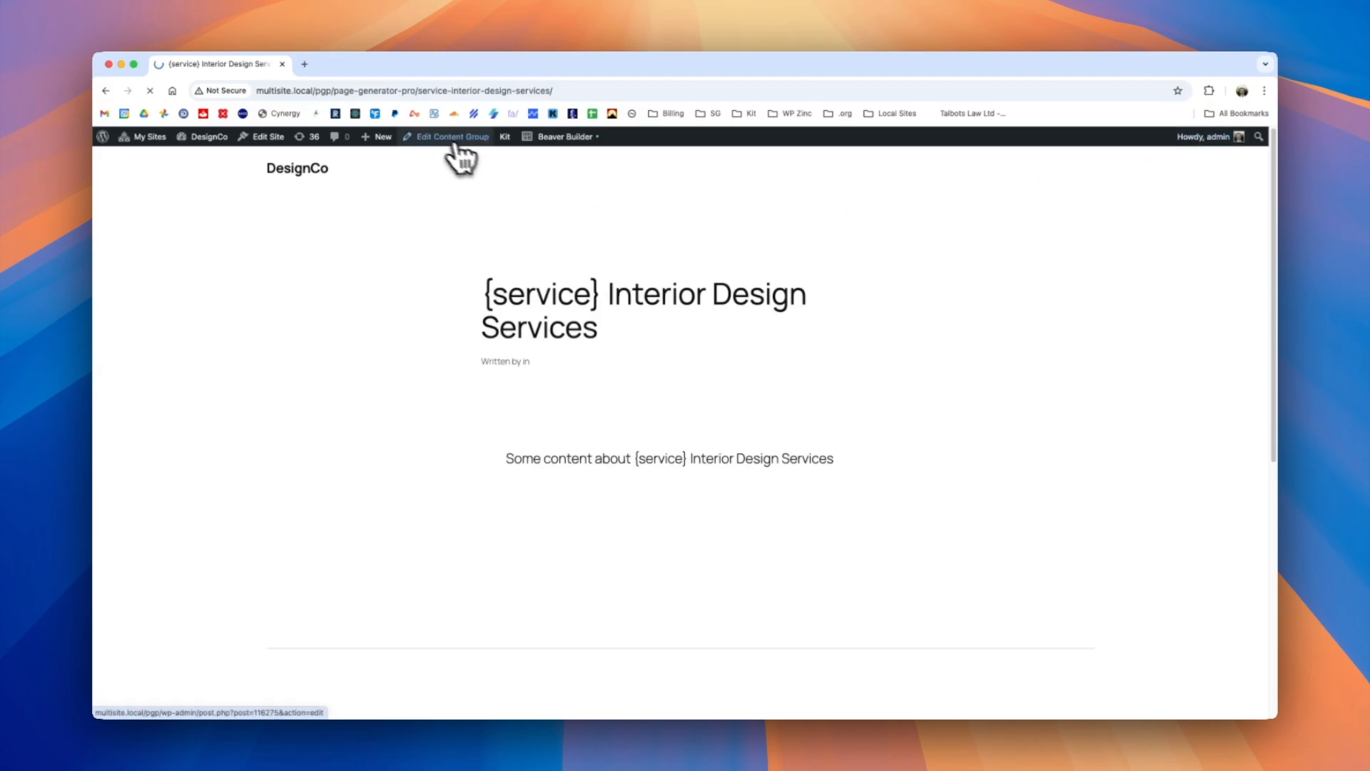
# Generate all pages of the {service} Interior Design Services content group via the browser and check the related links on the generated Hotel page
pyautogui.click(445, 138)
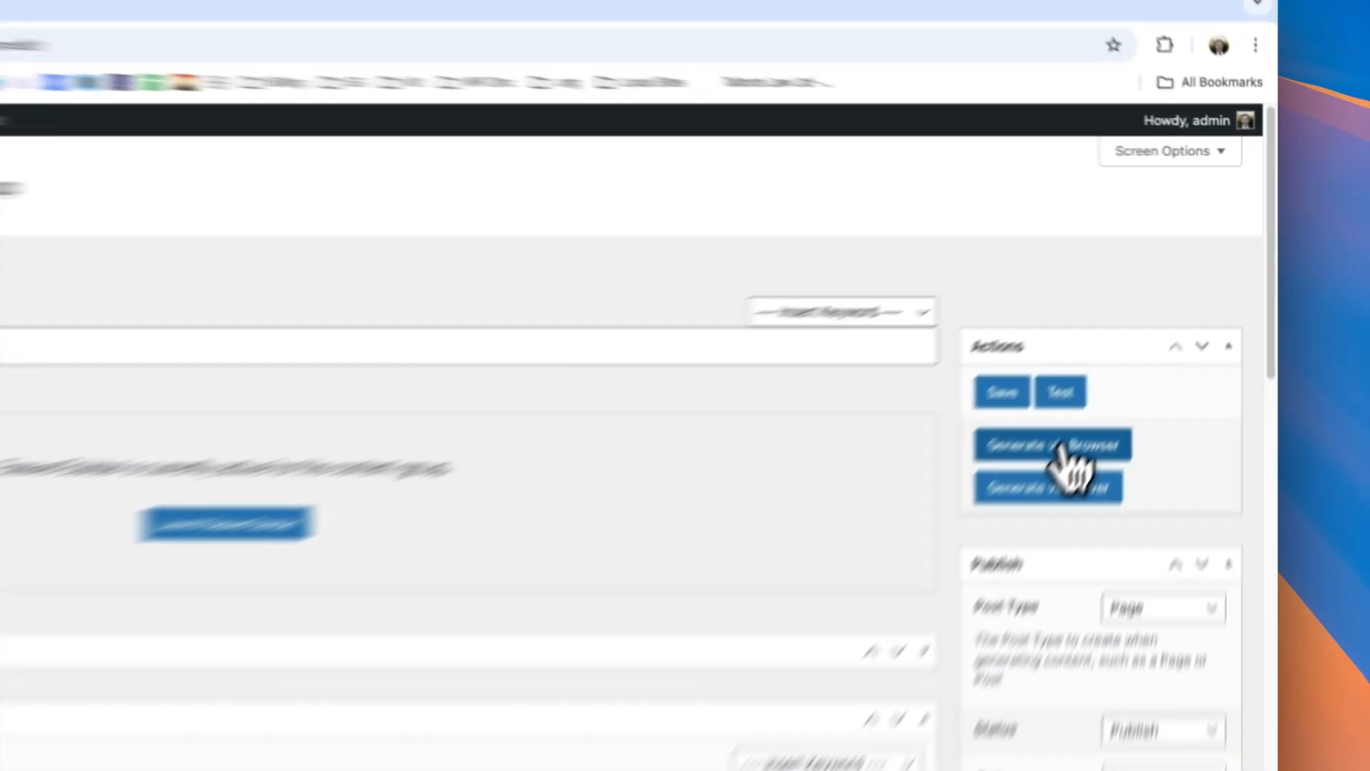
pyautogui.click(1140, 334)
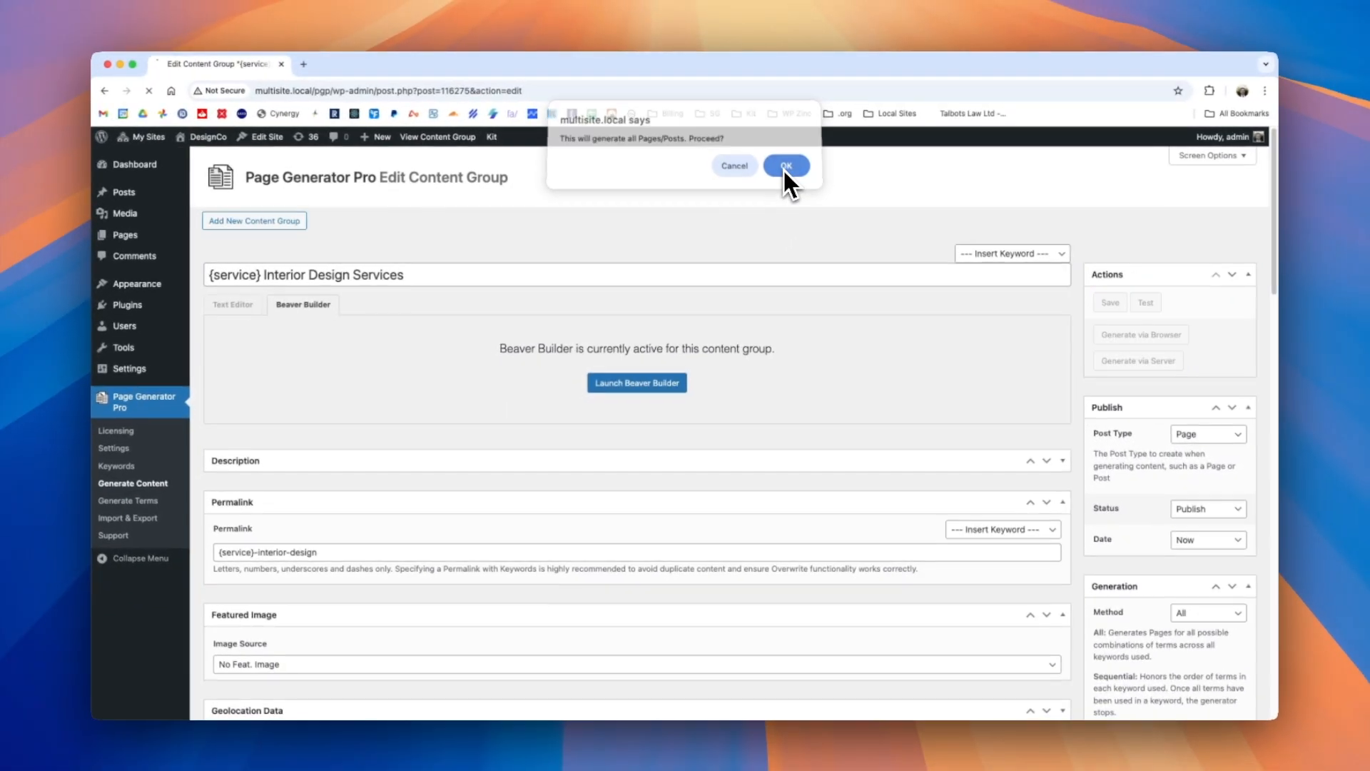
pyautogui.click(298, 175)
pyautogui.click(735, 405)
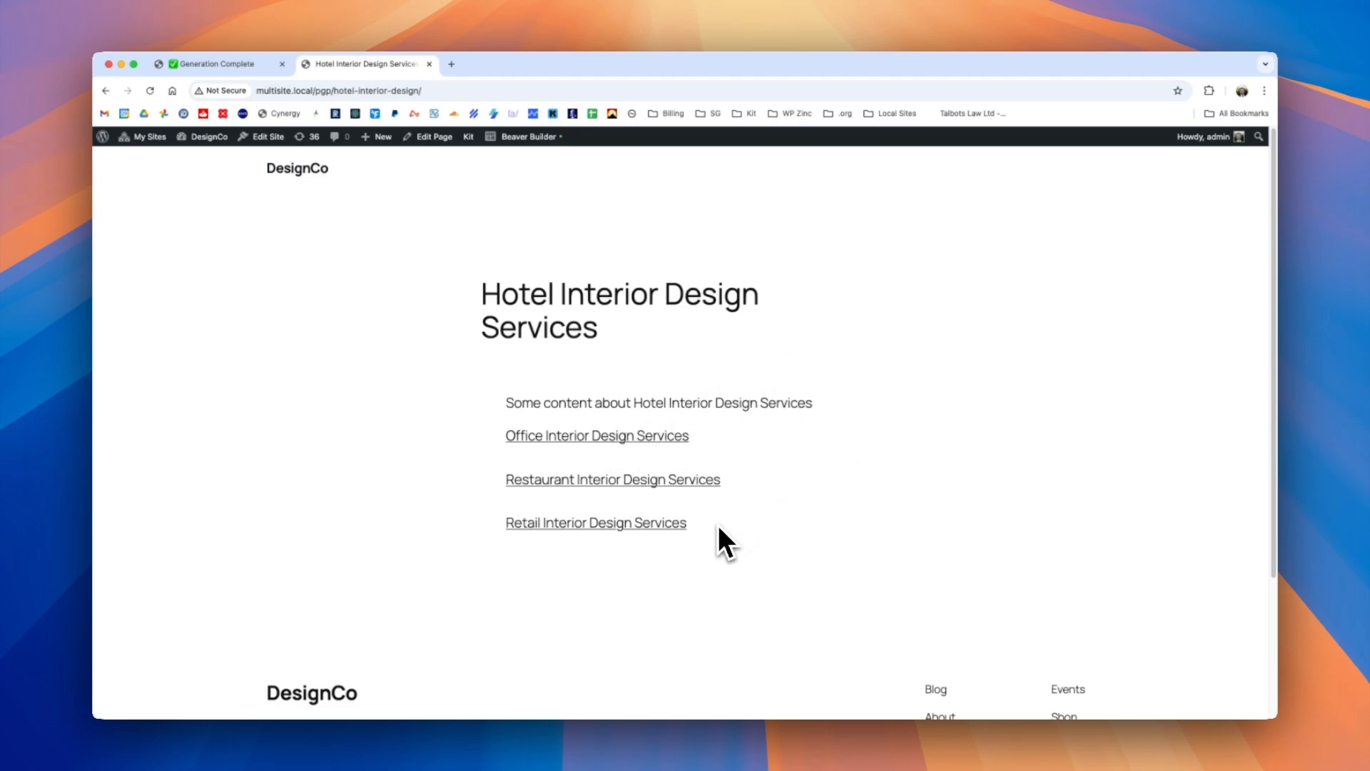
pyautogui.click(621, 440)
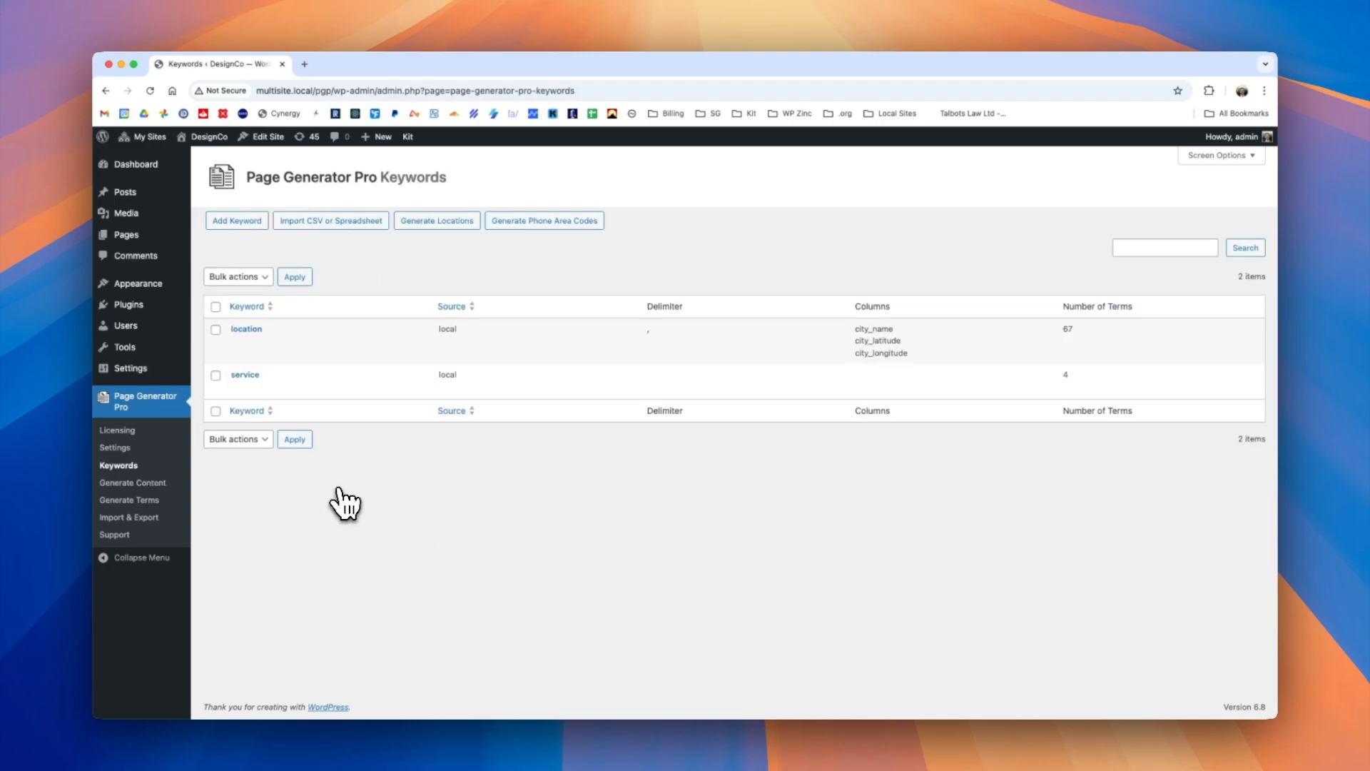
# Review the terms stored in the service and location keywords
pyautogui.click(248, 375)
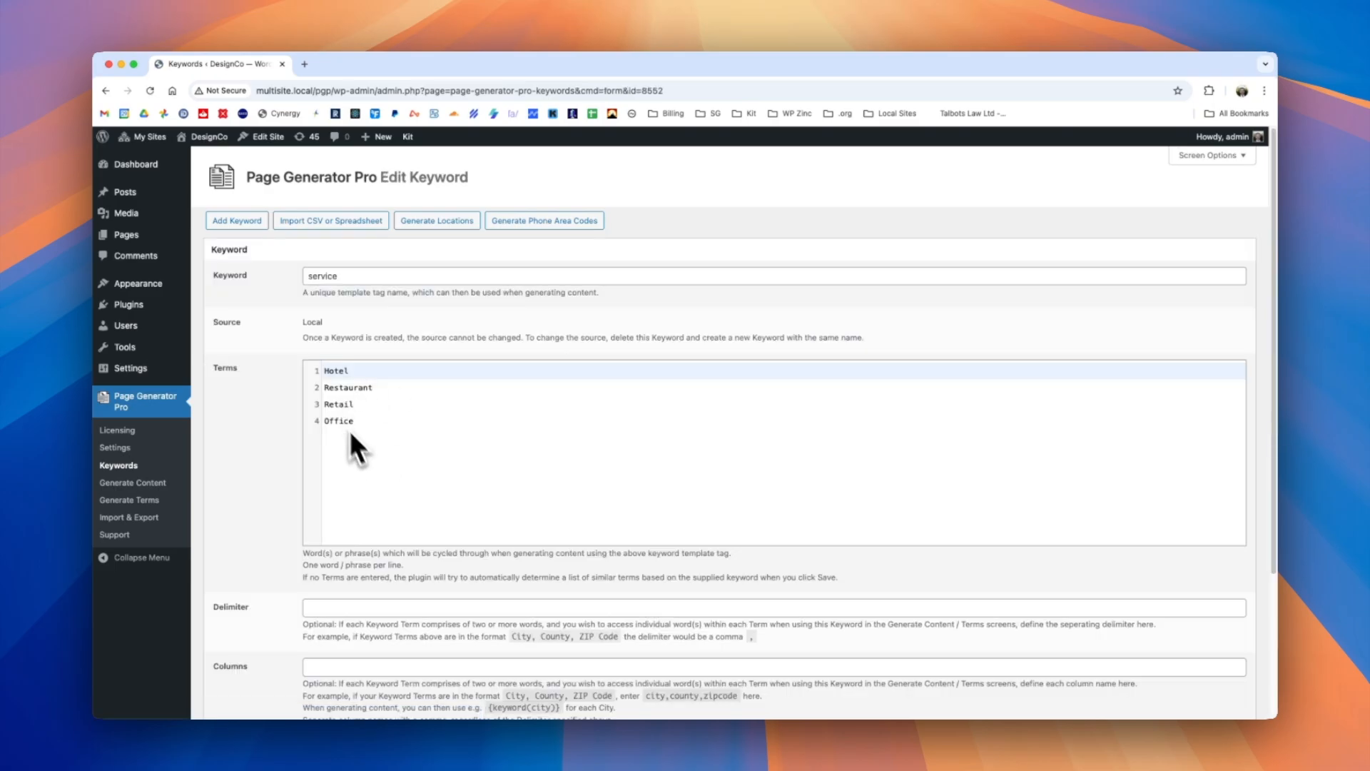
pyautogui.press('super+bracketleft')
pyautogui.click(246, 329)
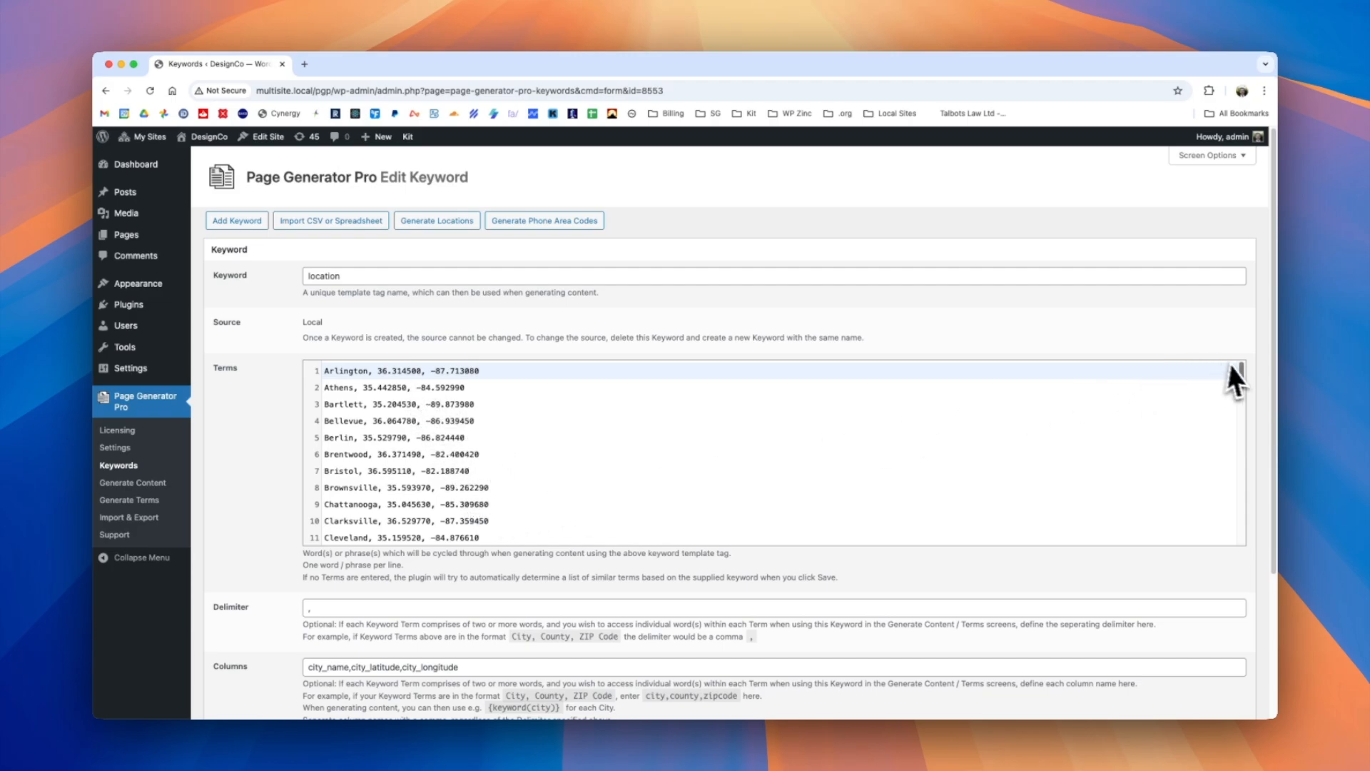
pyautogui.moveTo(1241, 371); pyautogui.dragTo(1250, 567)
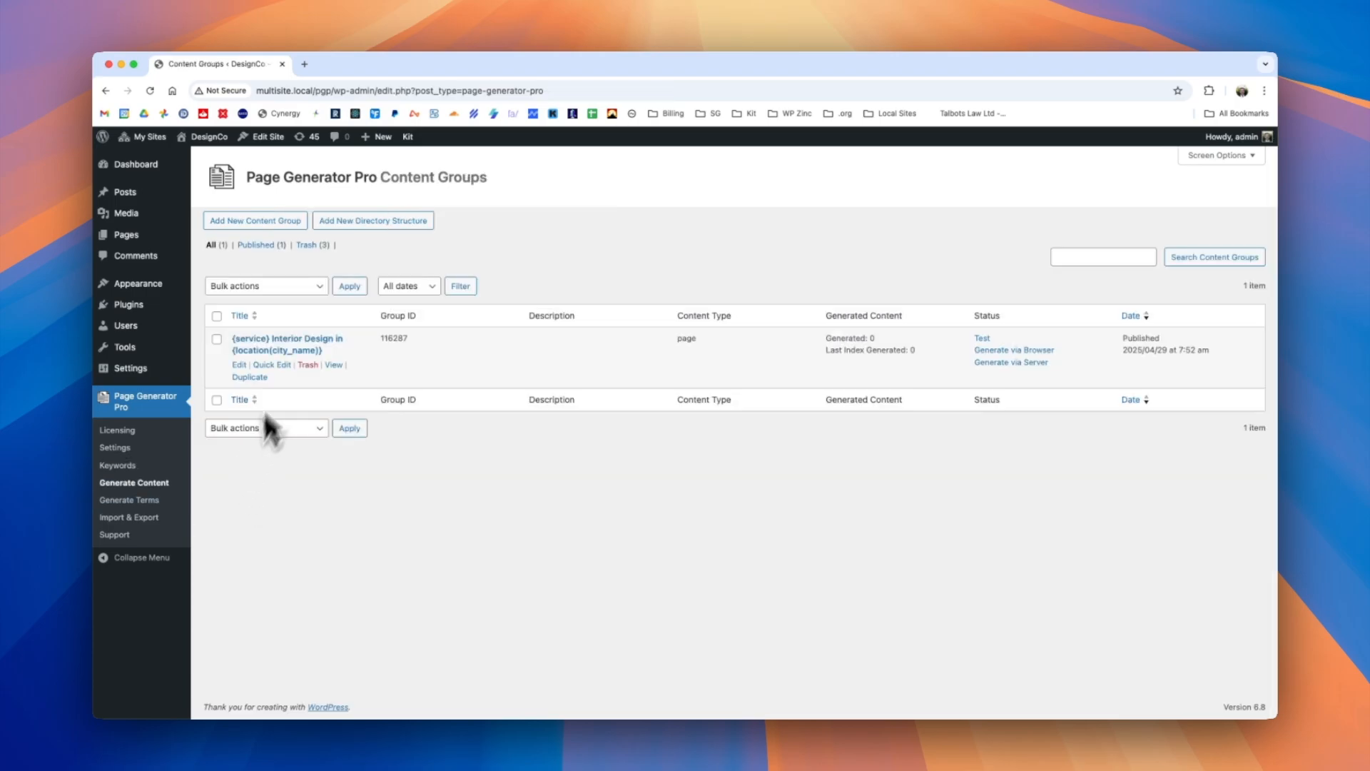
# Edit the {service} Interior Design in {location(city_name)} content group and insert a Related Links block below the content text
pyautogui.click(284, 349)
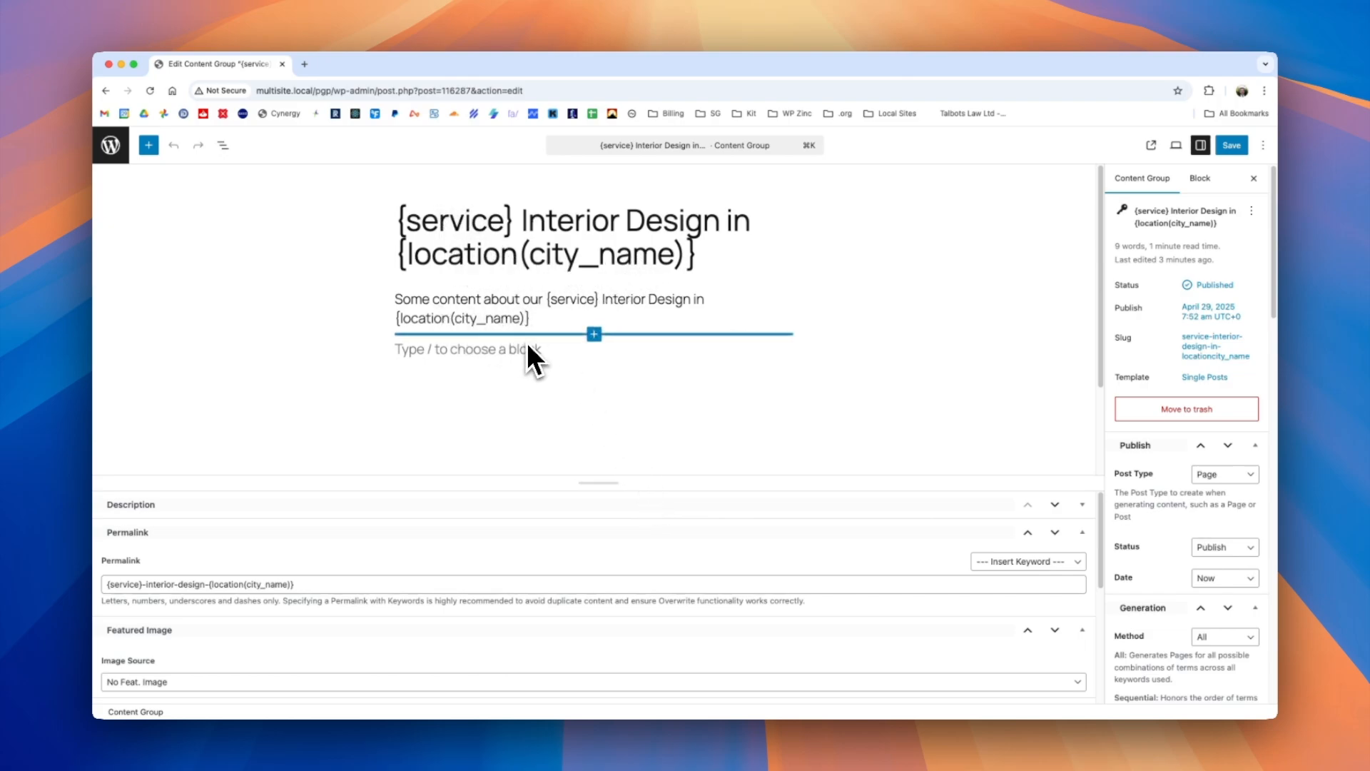
pyautogui.click(465, 350)
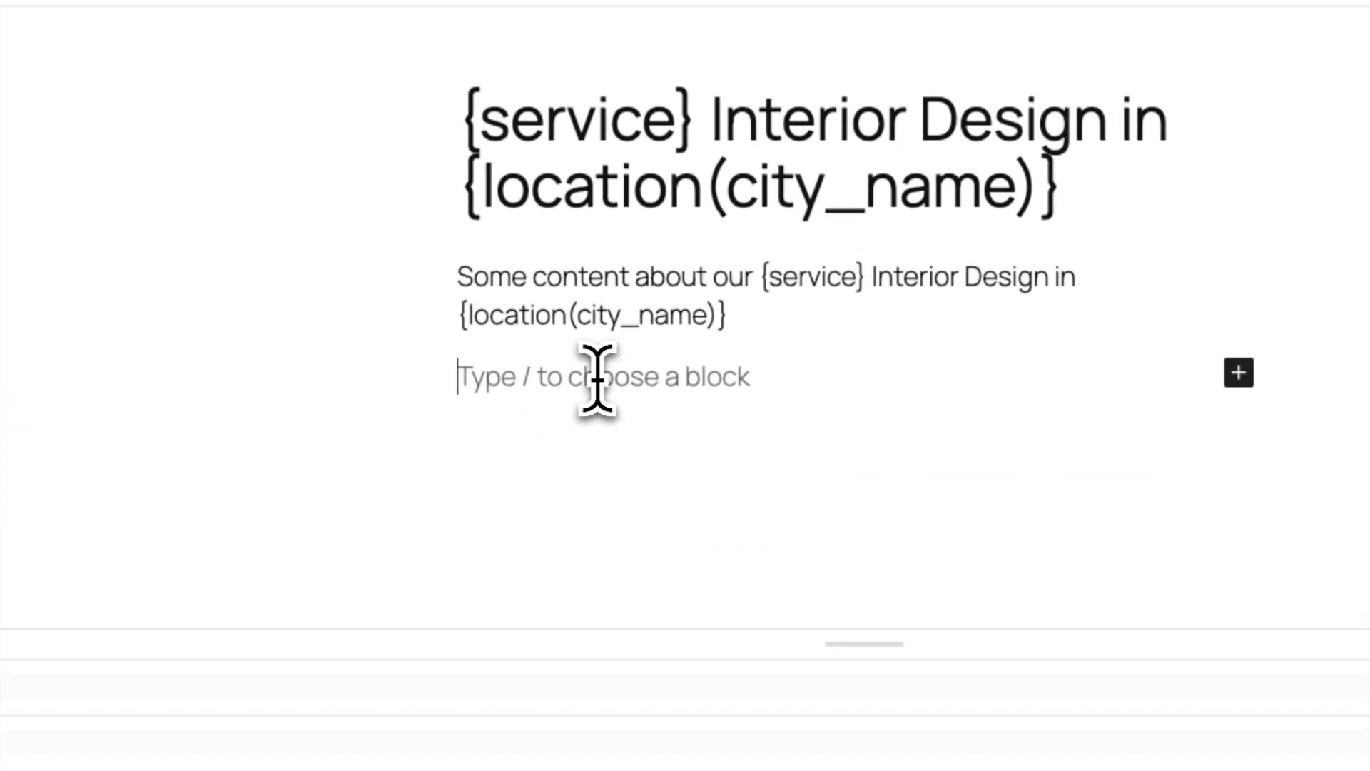
pyautogui.write('/rel')
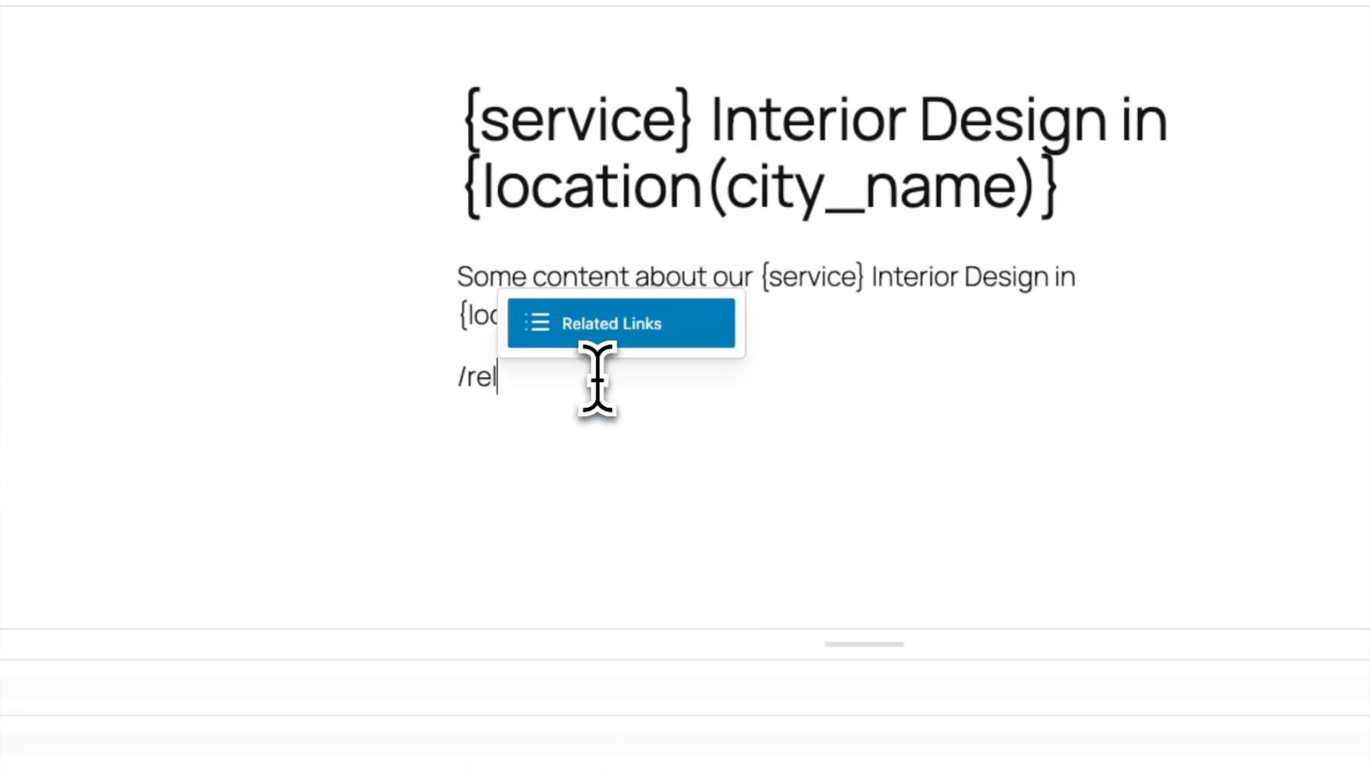
pyautogui.click(623, 332)
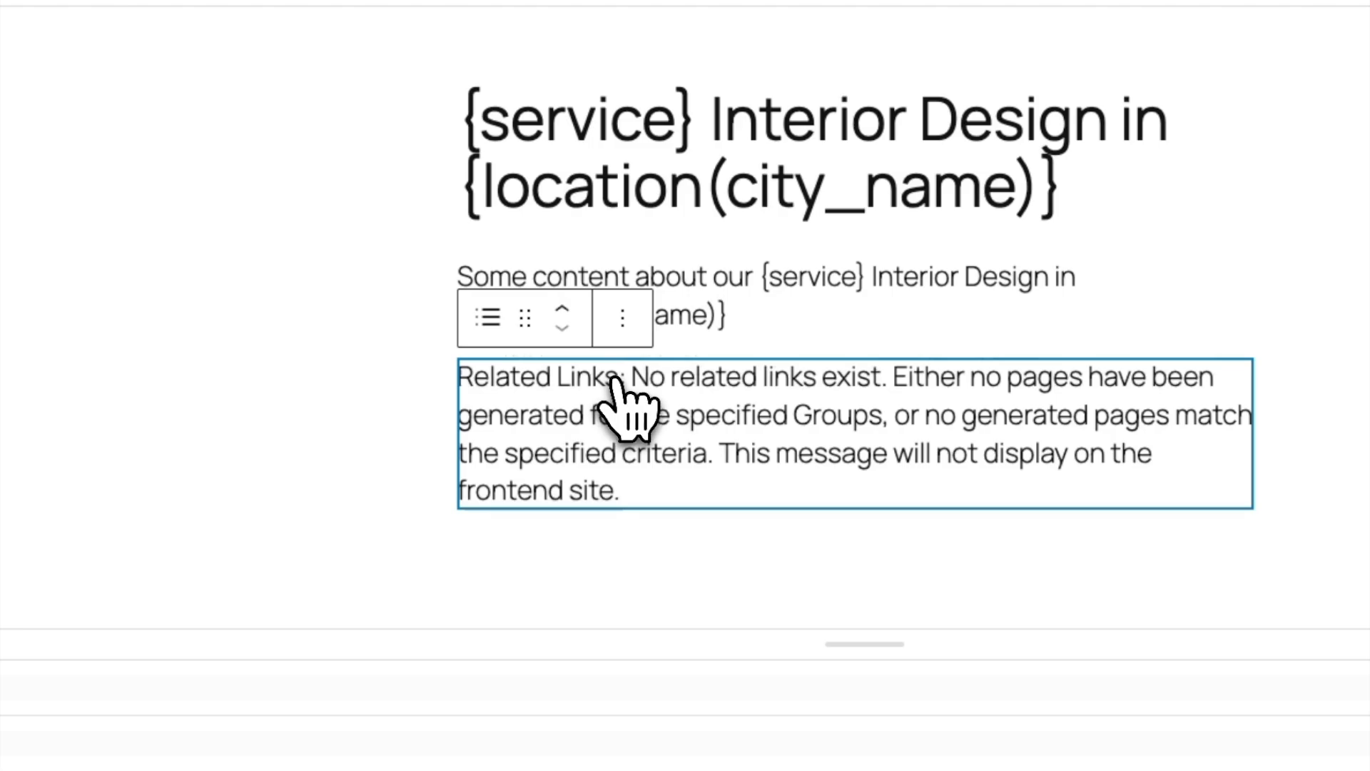
# Set the block's group to {service} Interior Design in {location(city_name)}, post type to Pages and number of columns to 2, and save the content group
pyautogui.click(1080, 377)
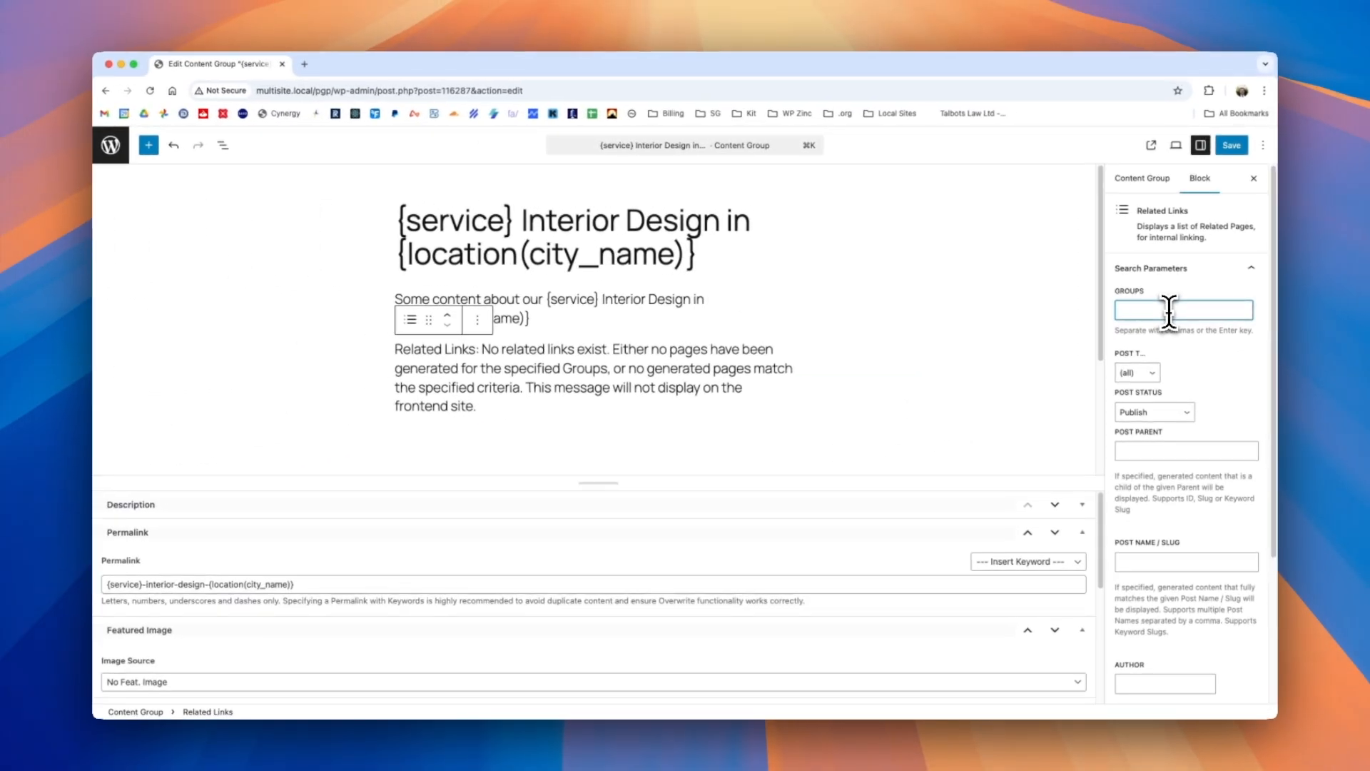
pyautogui.write('{serv')
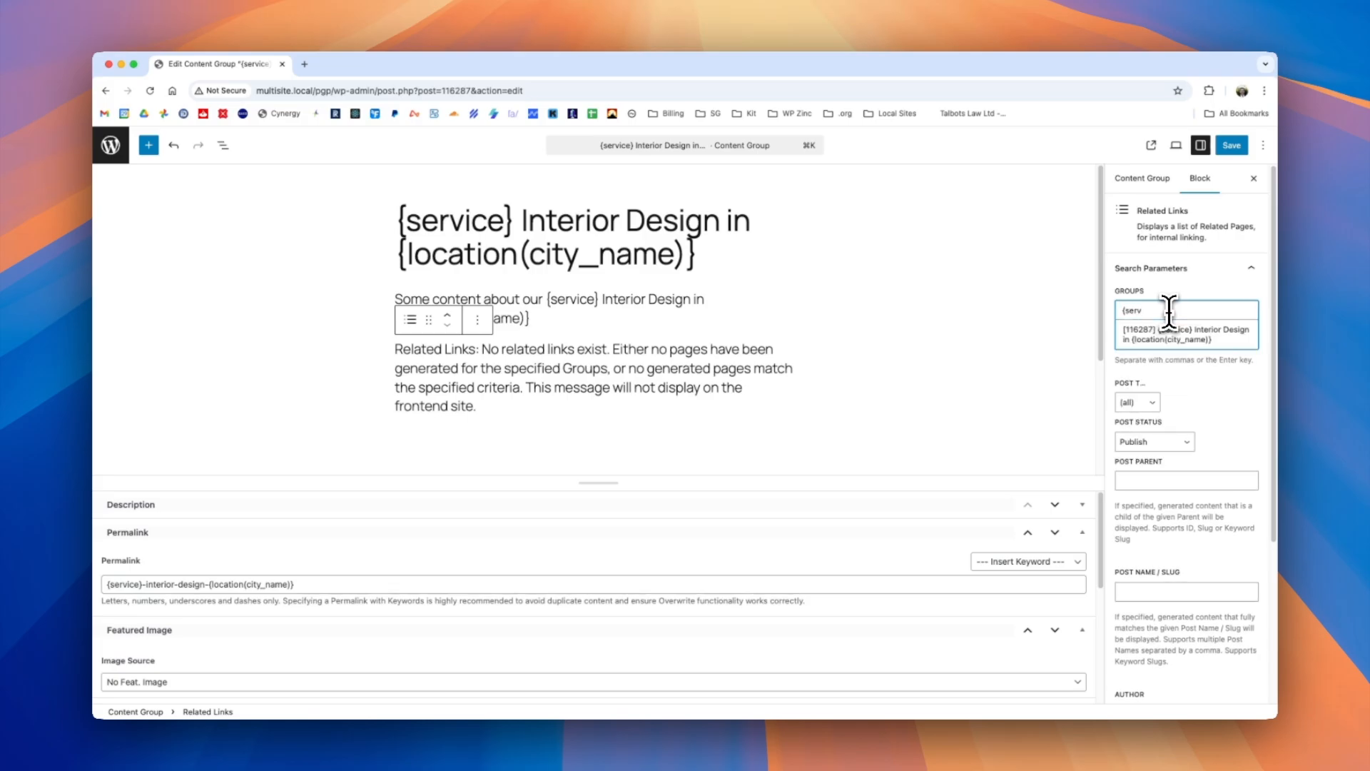
pyautogui.click(1168, 333)
pyautogui.click(1141, 377)
pyautogui.click(1145, 383)
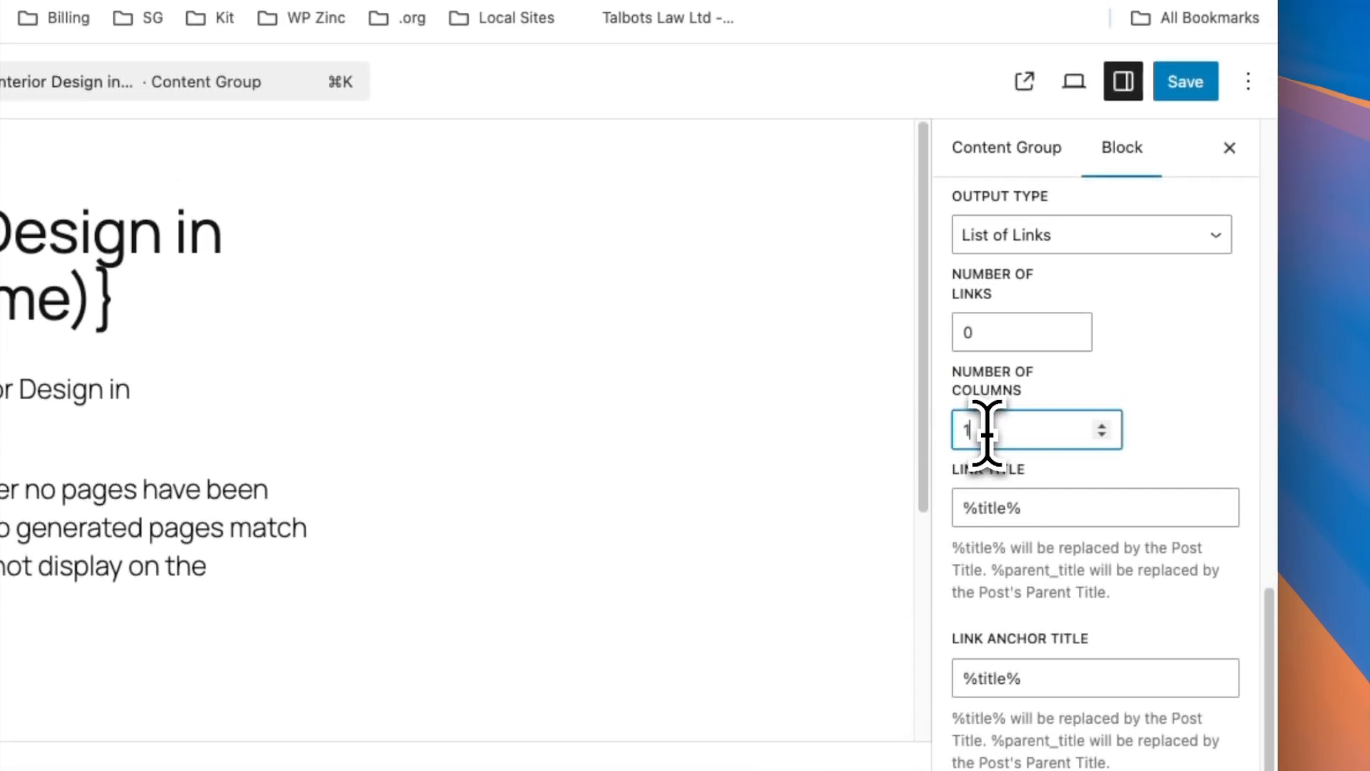
pyautogui.press('Up')
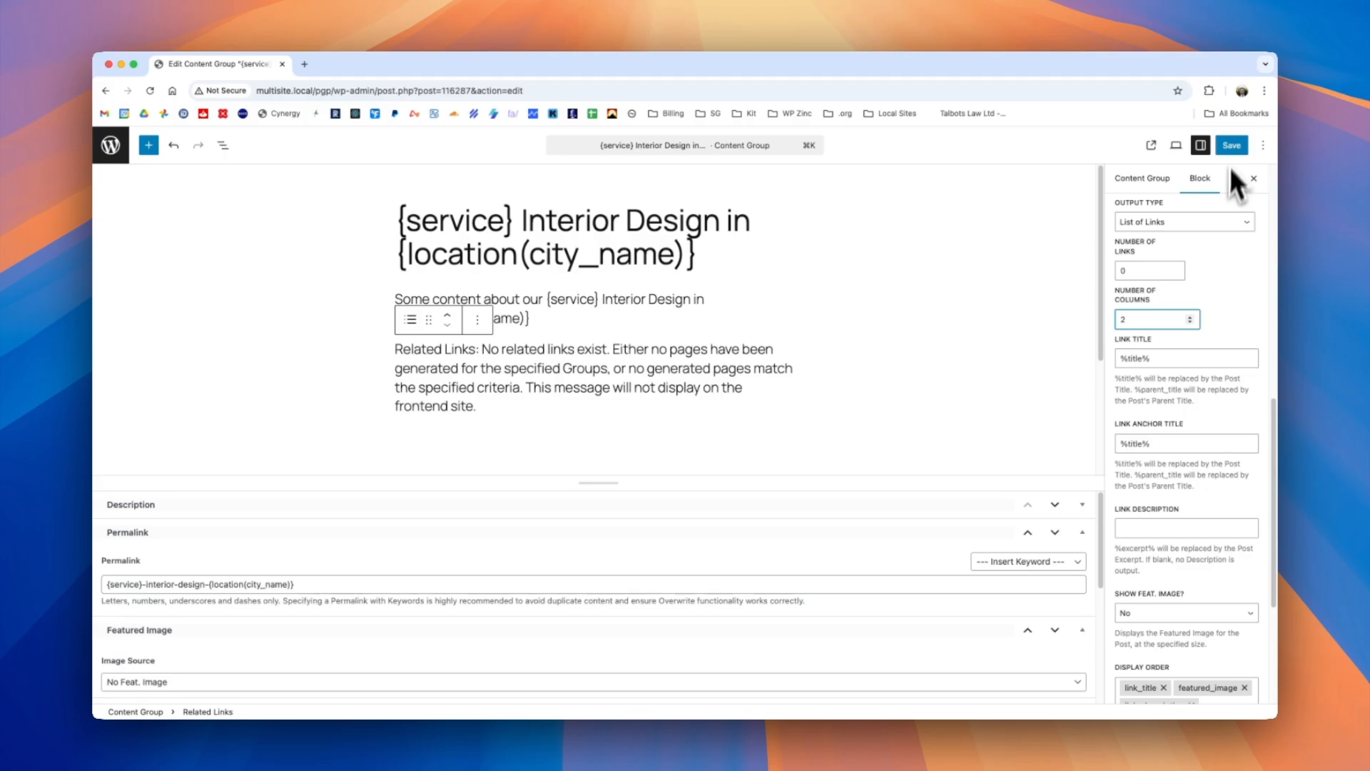
pyautogui.click(1232, 144)
# Generate the content group's pages and review the related links on the Retail Interior Design in White House page
pyautogui.moveTo(1274, 416); pyautogui.dragTo(1282, 547)
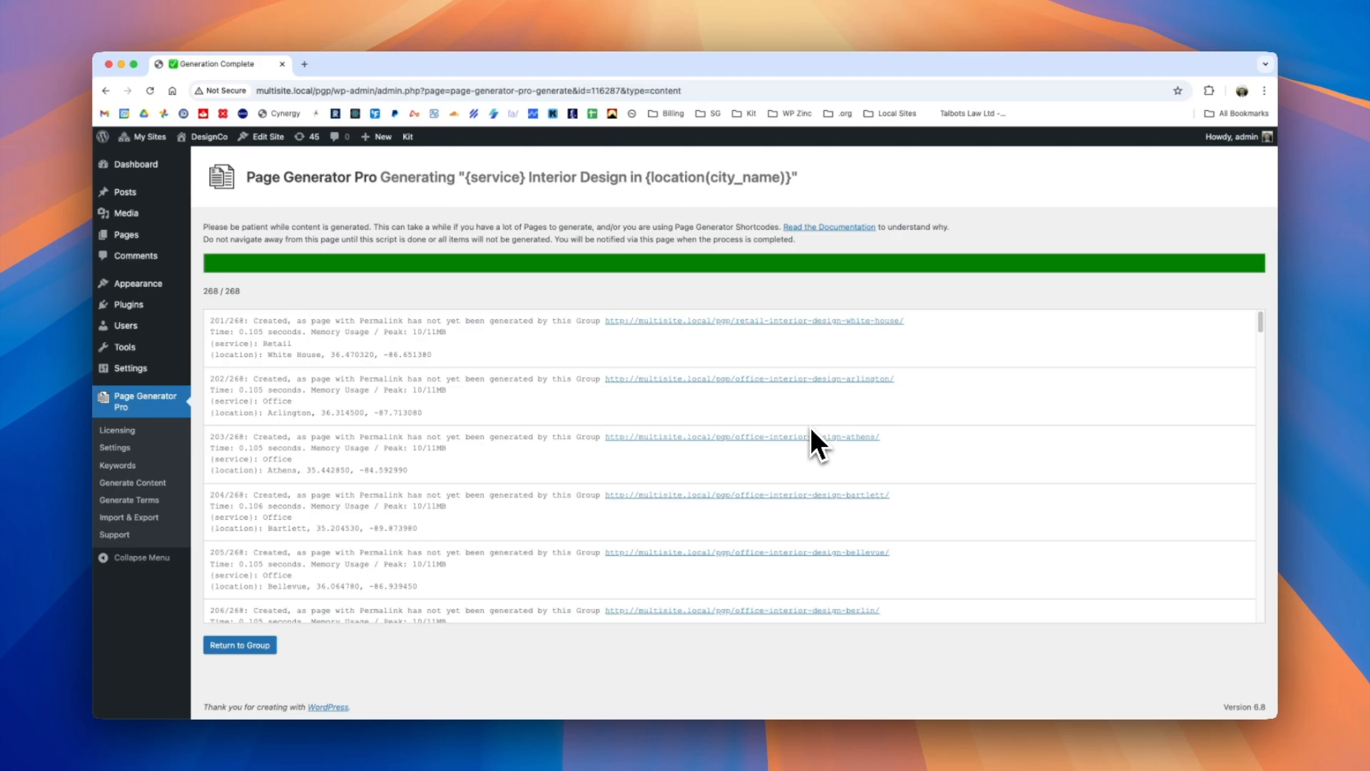
pyautogui.click(738, 321)
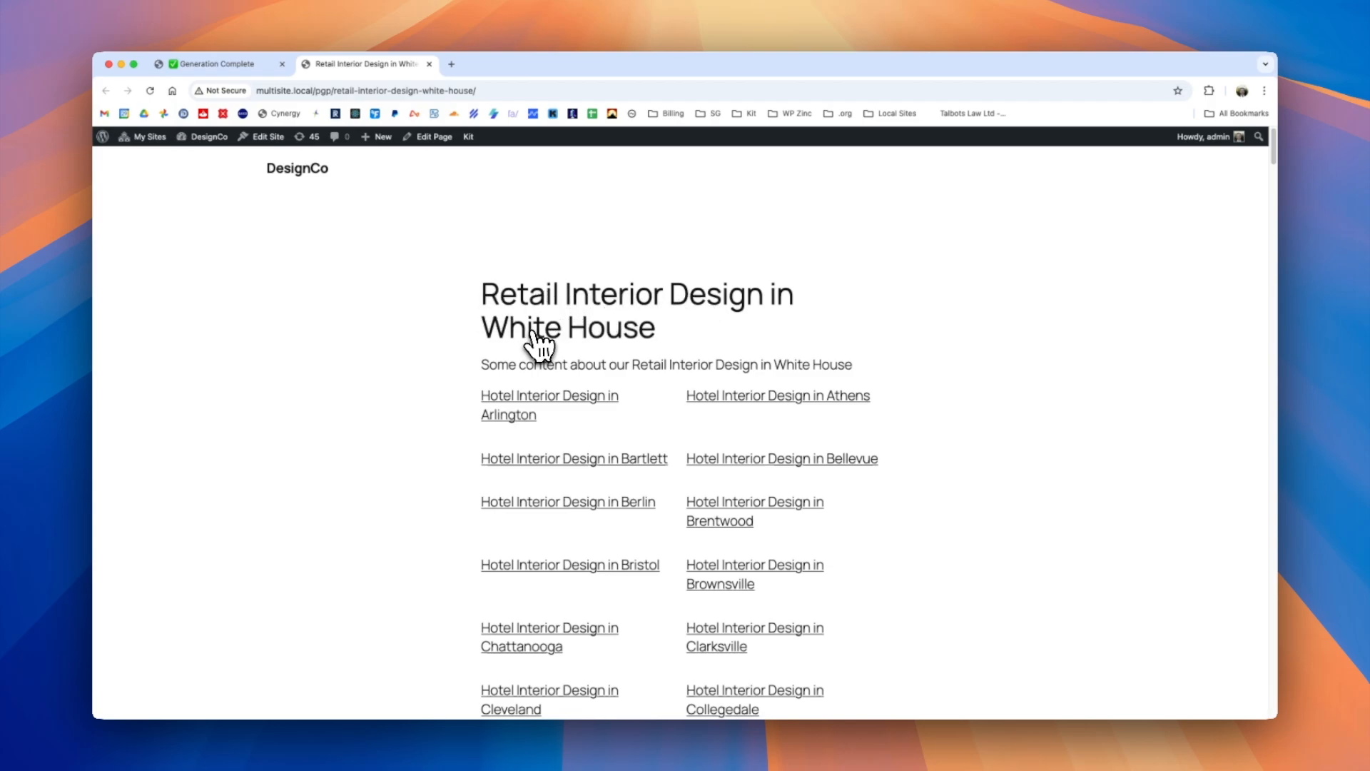
pyautogui.scroll(-2, 607, 378)
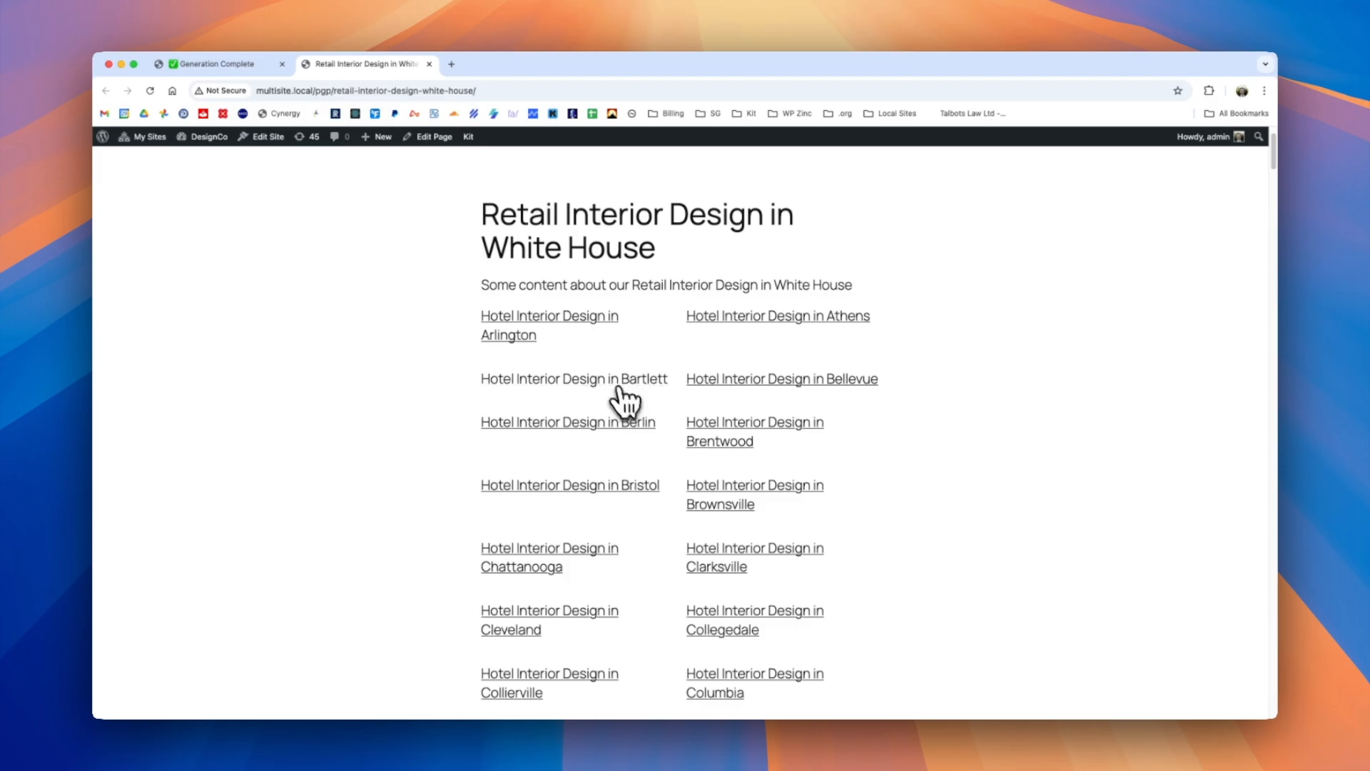
pyautogui.scroll(-12, 571, 342)
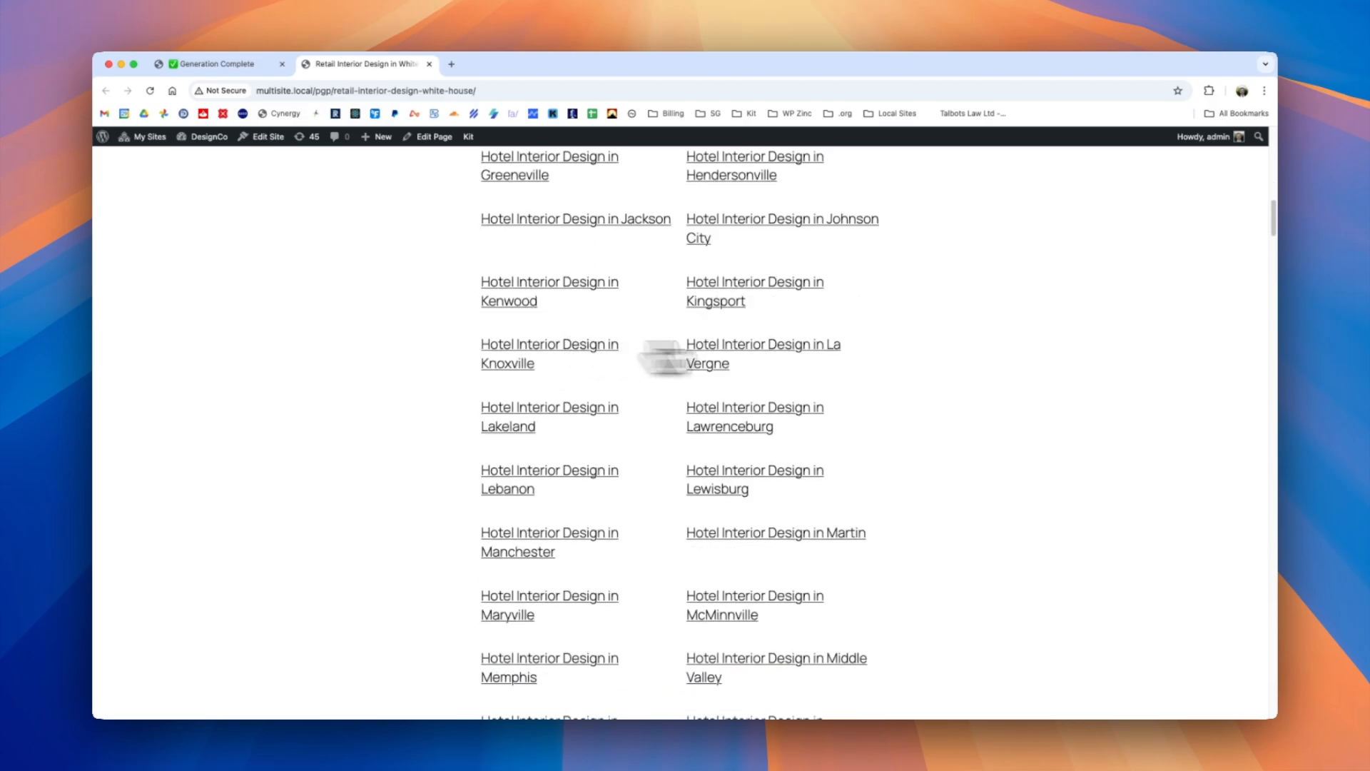
pyautogui.moveTo(1274, 214); pyautogui.dragTo(1273, 607)
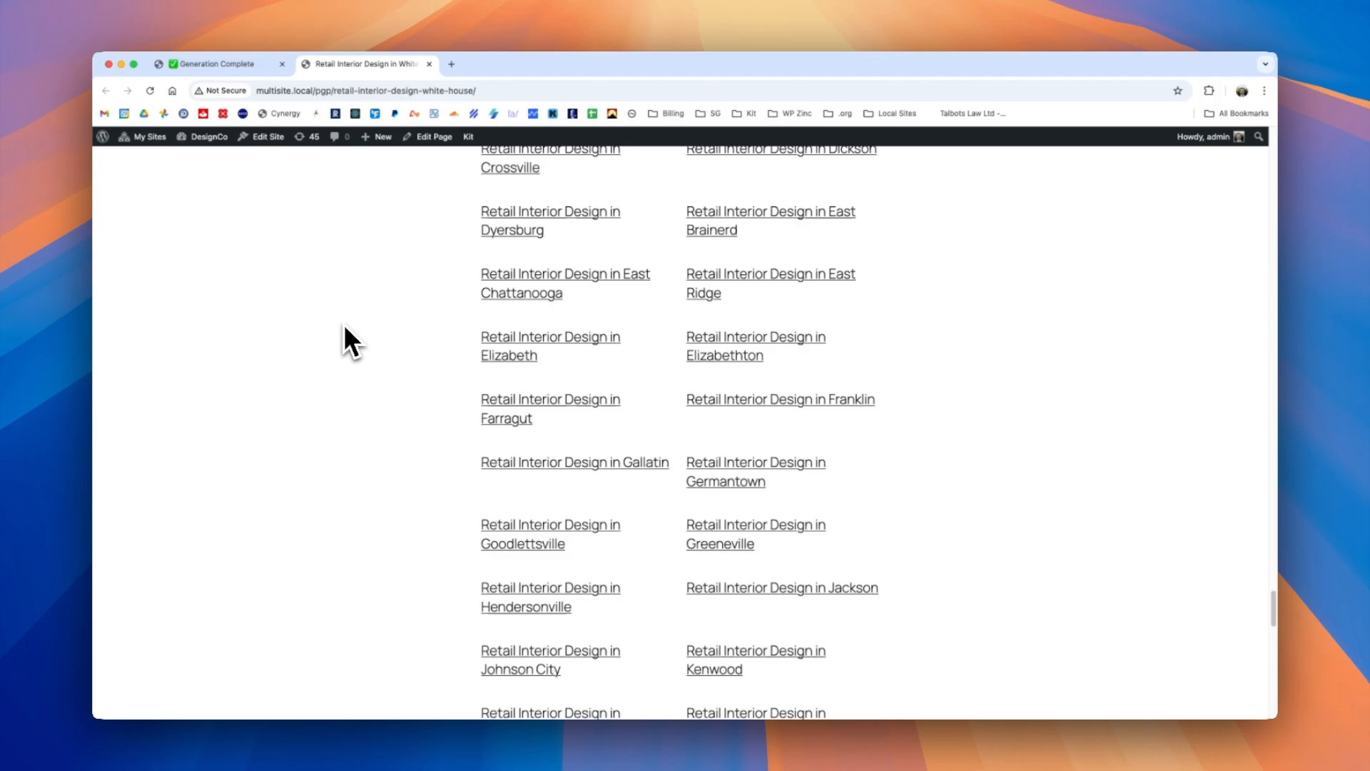
# Return to the content group and open the custom field settings of its Related Links block
pyautogui.press('super+w')
pyautogui.click(239, 644)
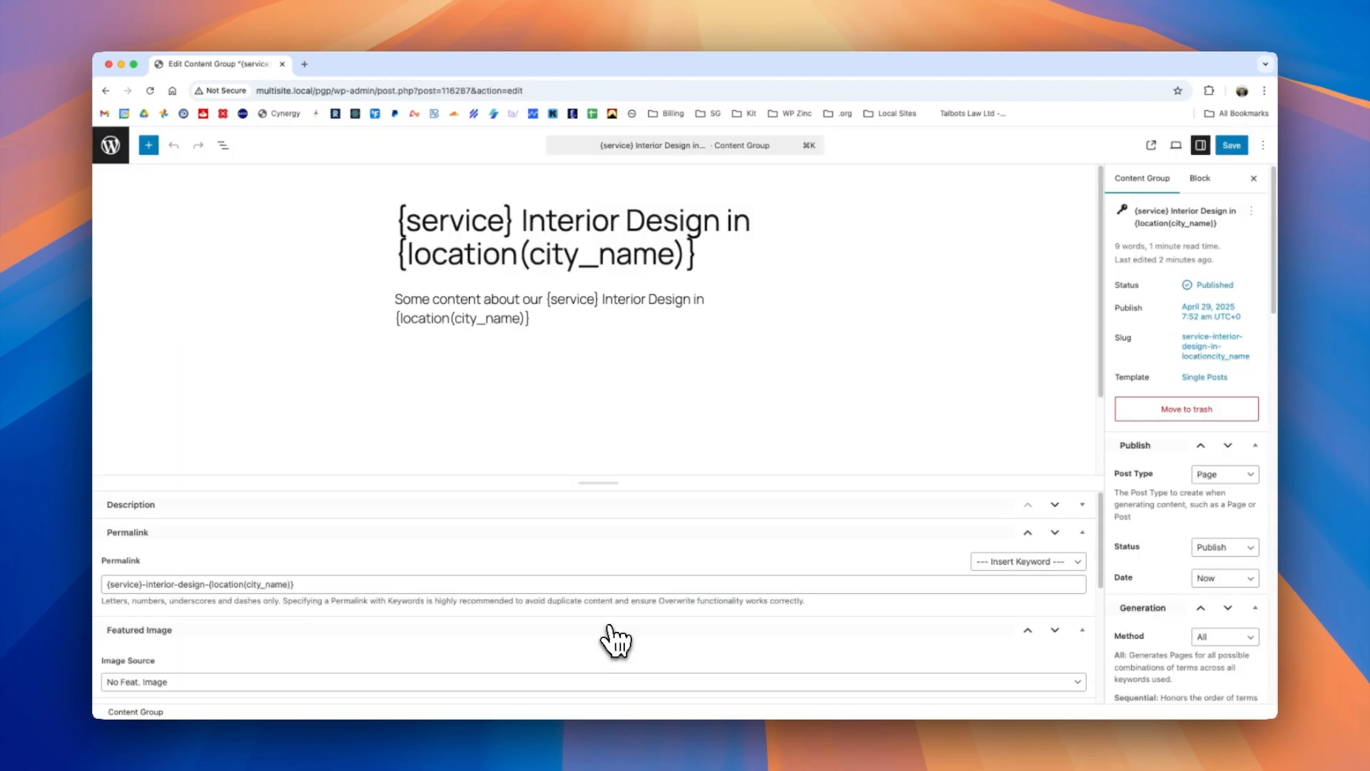
pyautogui.click(624, 447)
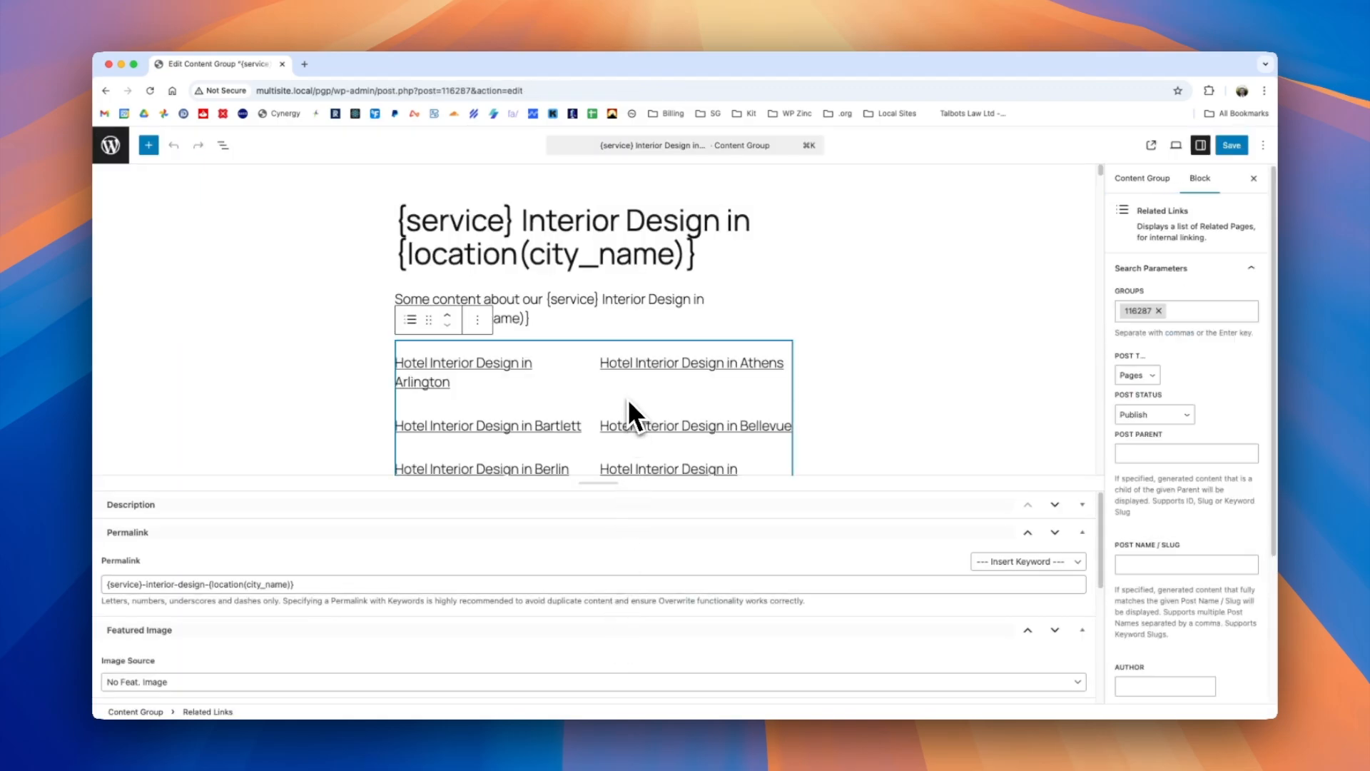
pyautogui.scroll(-5, 1218, 438)
pyautogui.click(1185, 635)
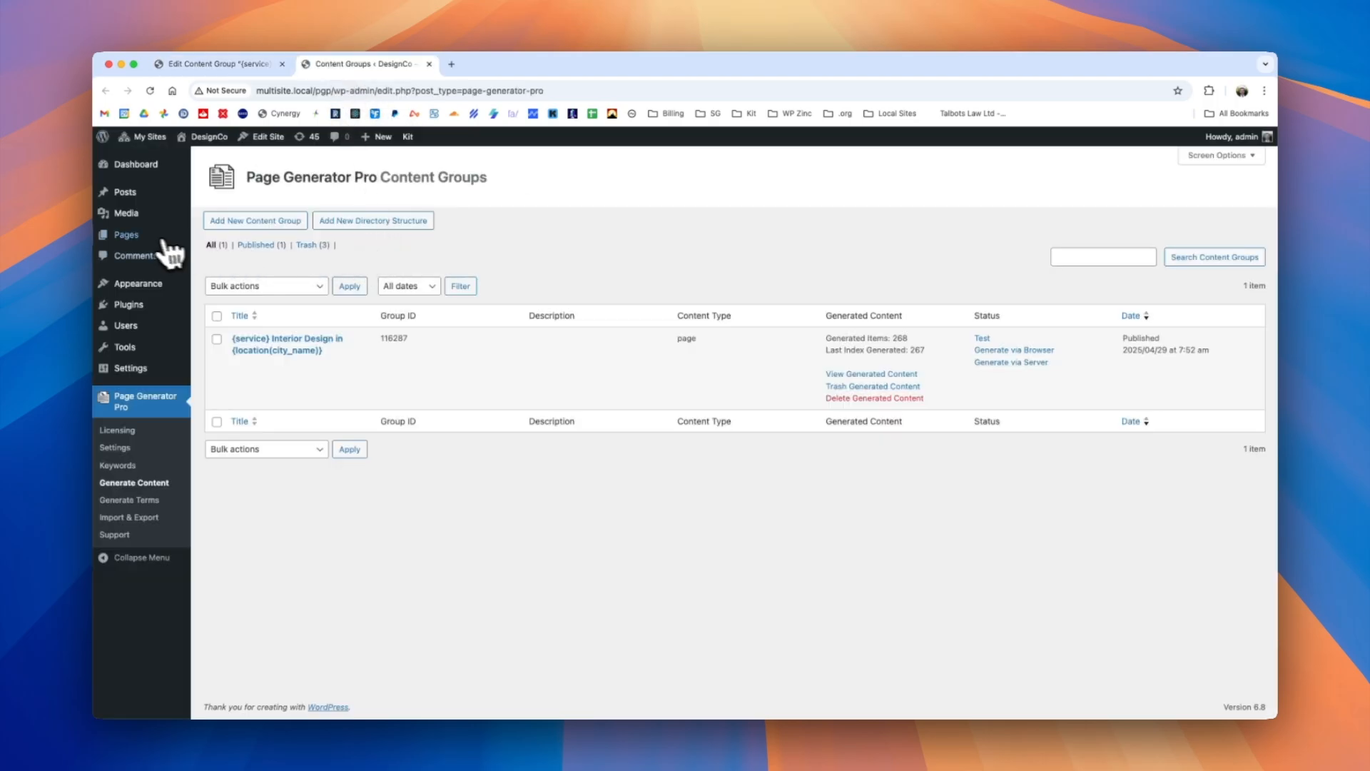
# Open the Hotel Interior Design in Berlin page for editing and examine the keyword values stored in its custom fields
pyautogui.click(126, 234)
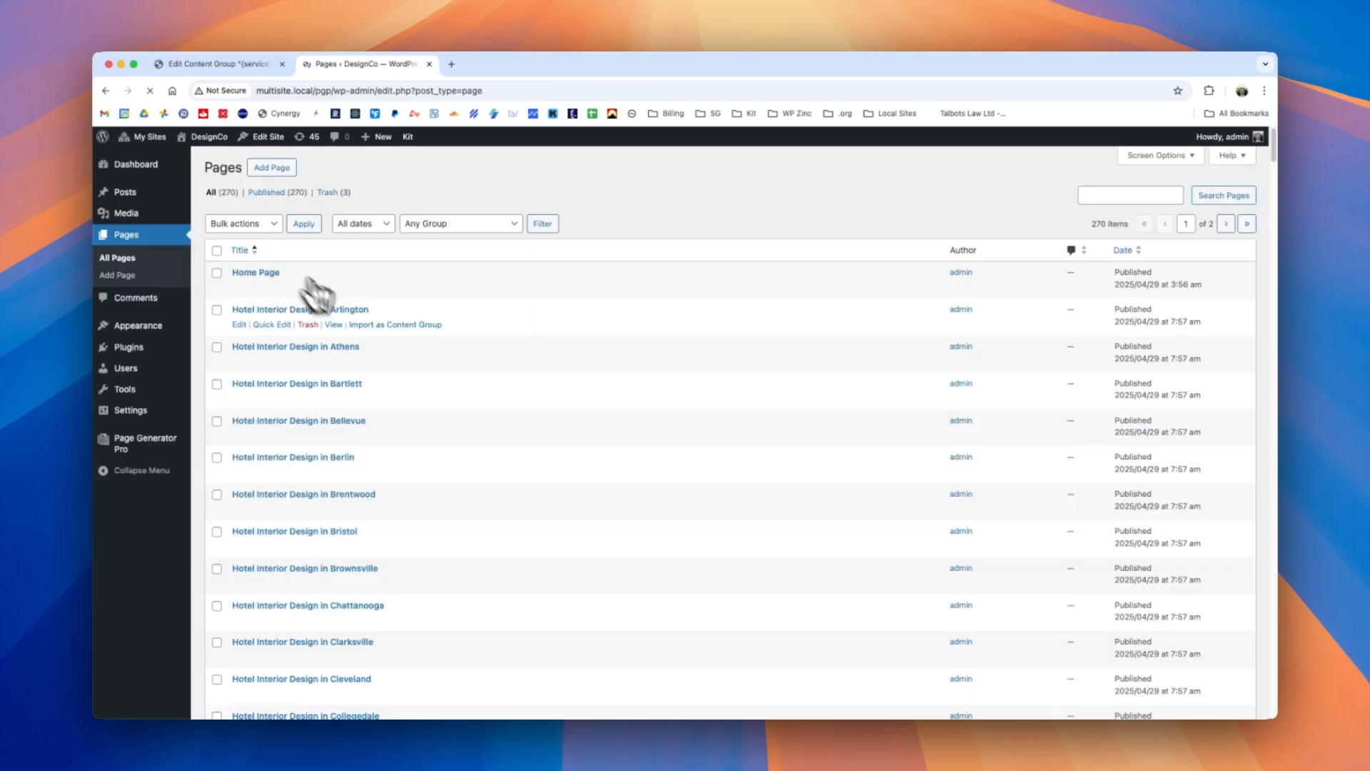
pyautogui.click(316, 458)
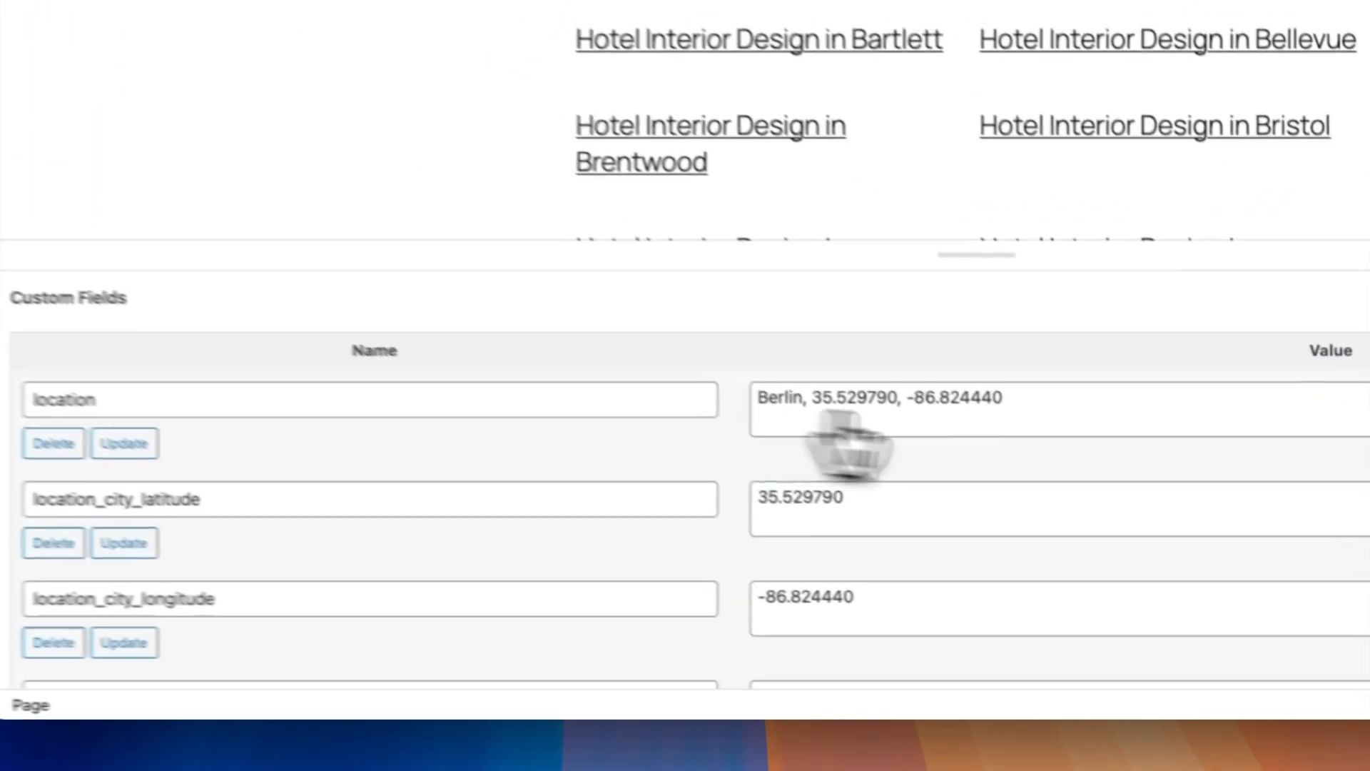
pyautogui.scroll(-1, 288, 487)
pyautogui.scroll(-1, 227, 505)
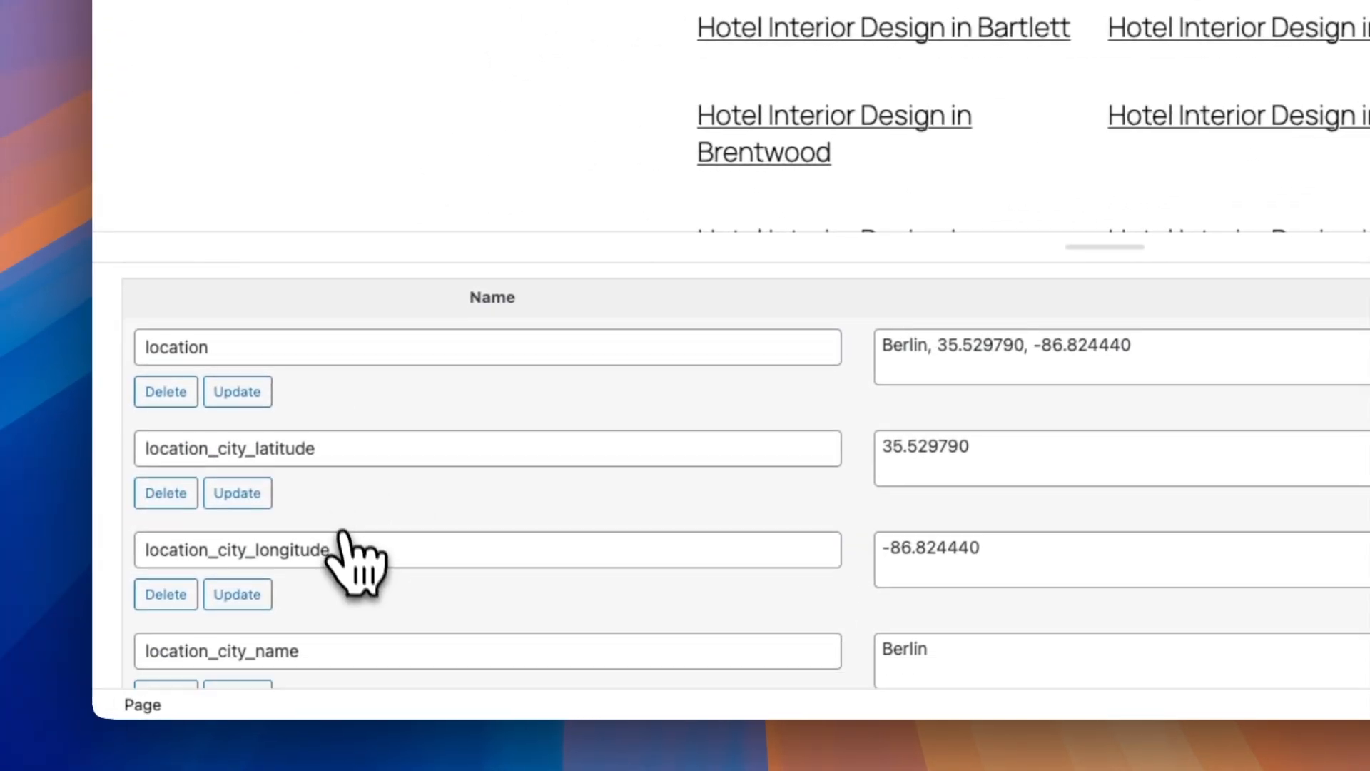
pyautogui.scroll(-5, 343, 544)
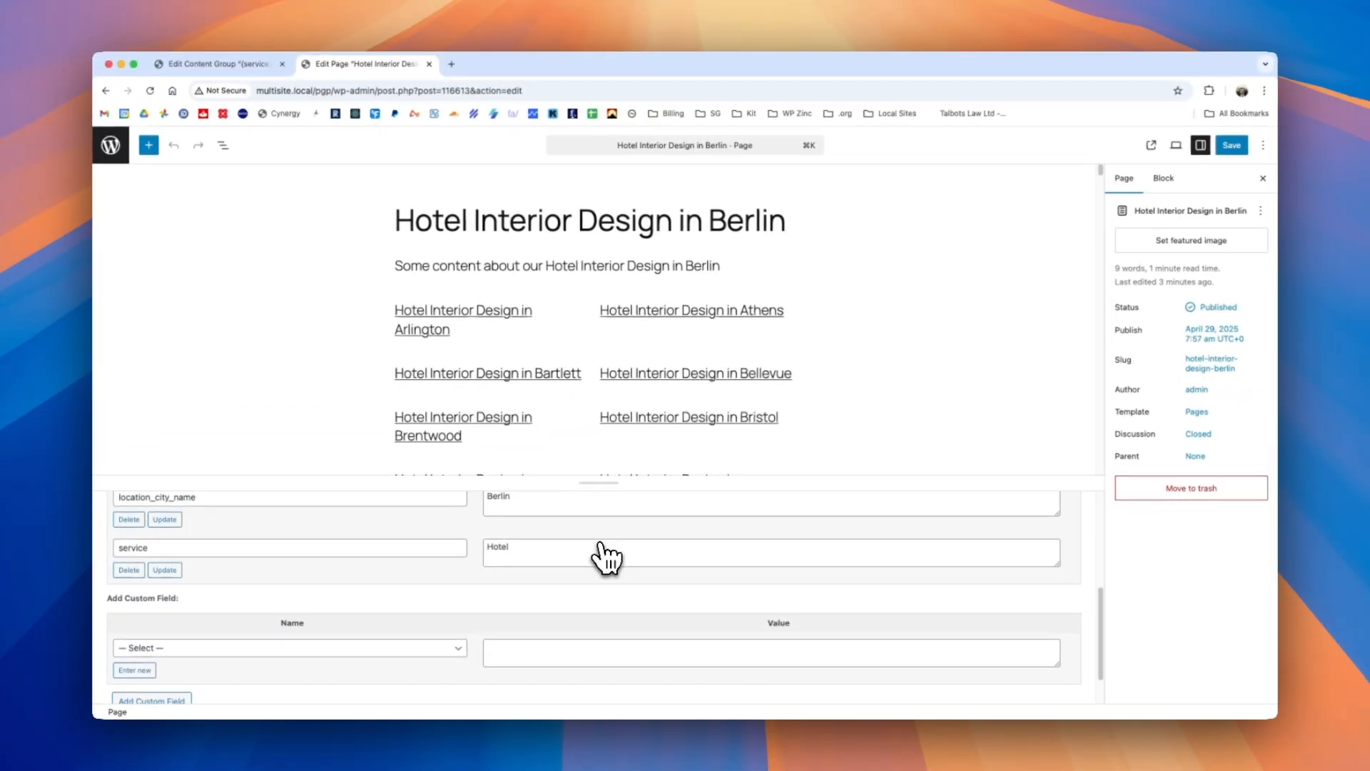
# Add a Related Links custom field condition with meta key service, operator Equals and meta value {service}, and save the content group
pyautogui.click(282, 69)
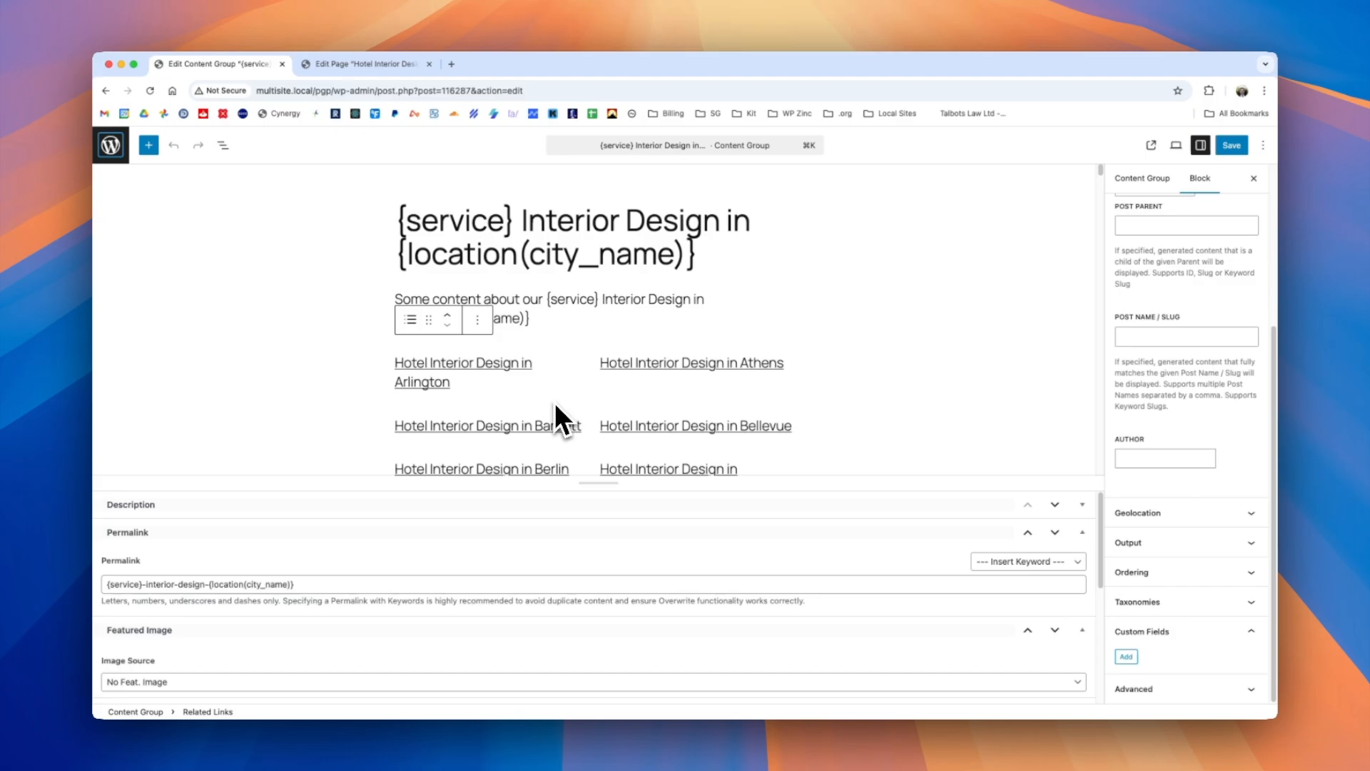
pyautogui.click(1127, 656)
pyautogui.scroll(-5, 1070, 566)
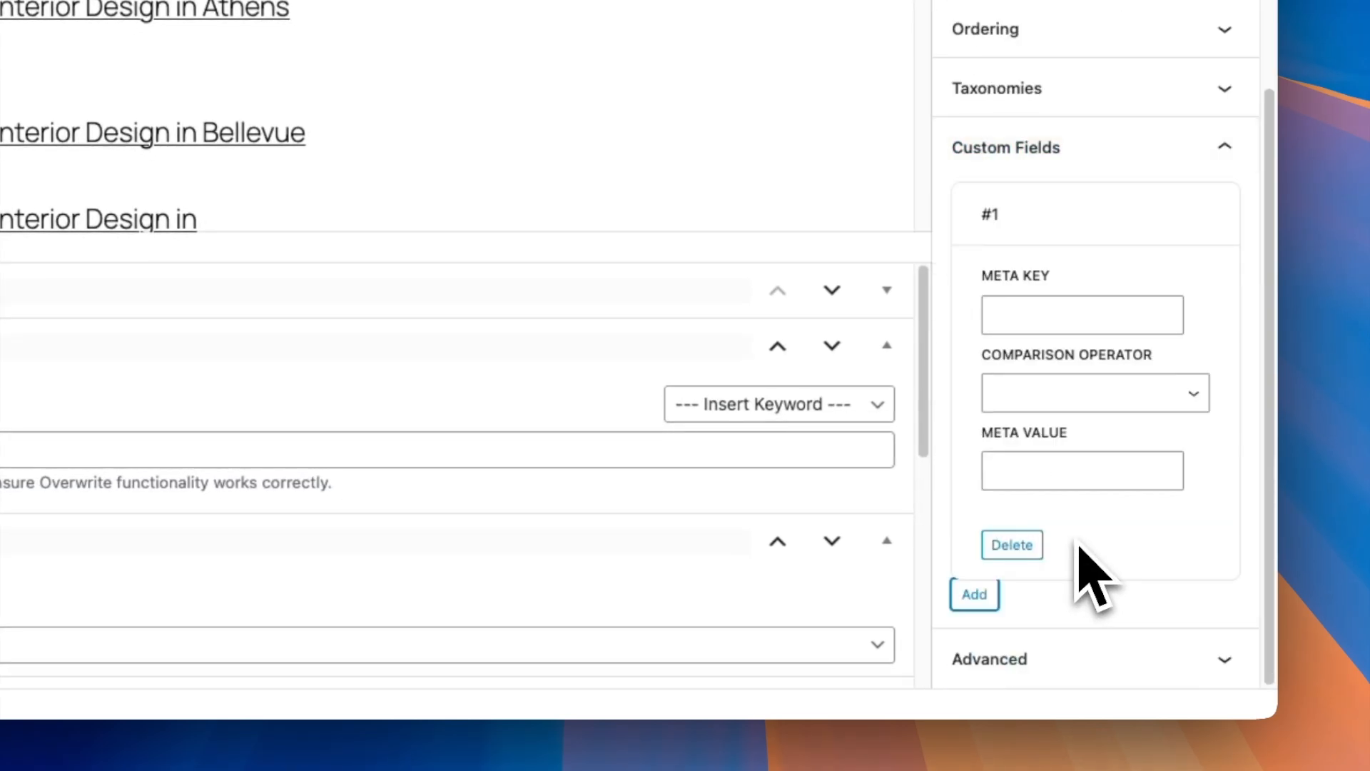
pyautogui.click(1049, 318)
pyautogui.write('service')
pyautogui.click(1077, 393)
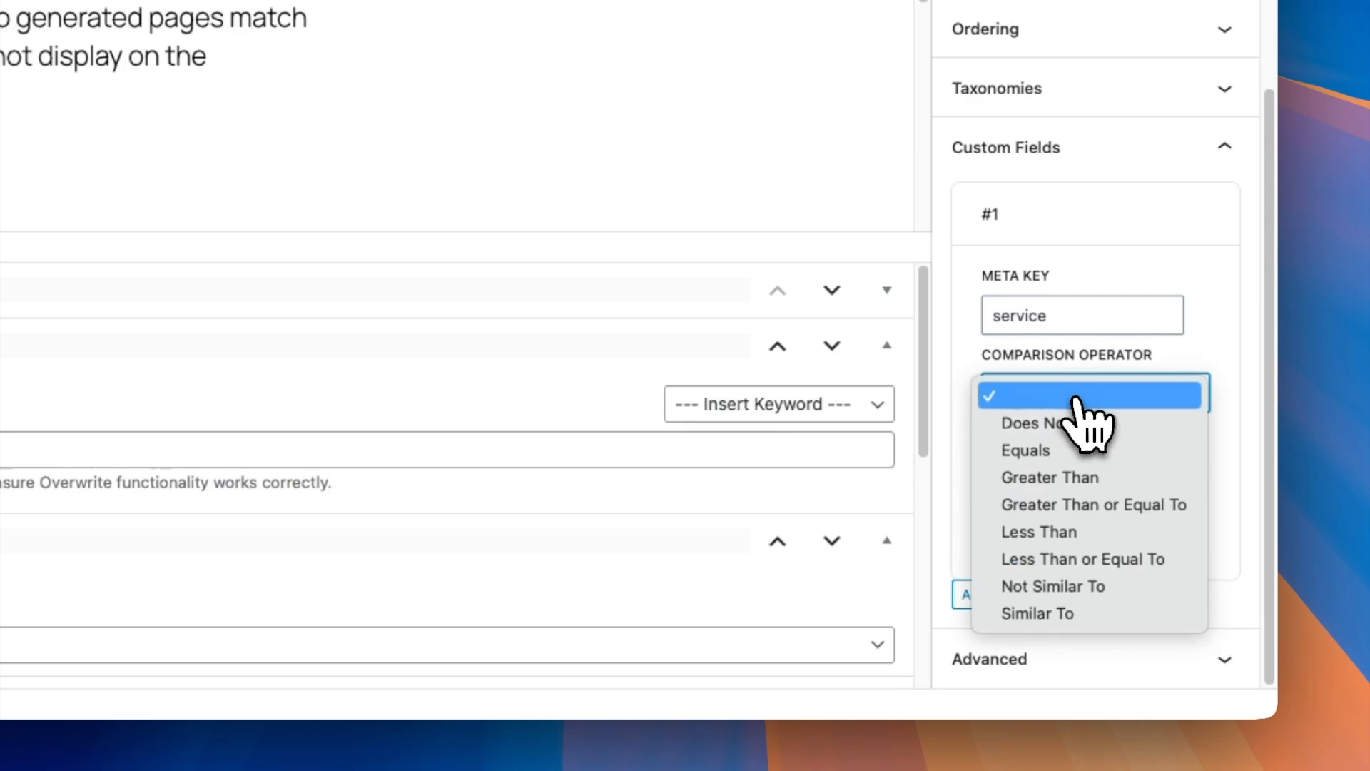
pyautogui.click(1063, 456)
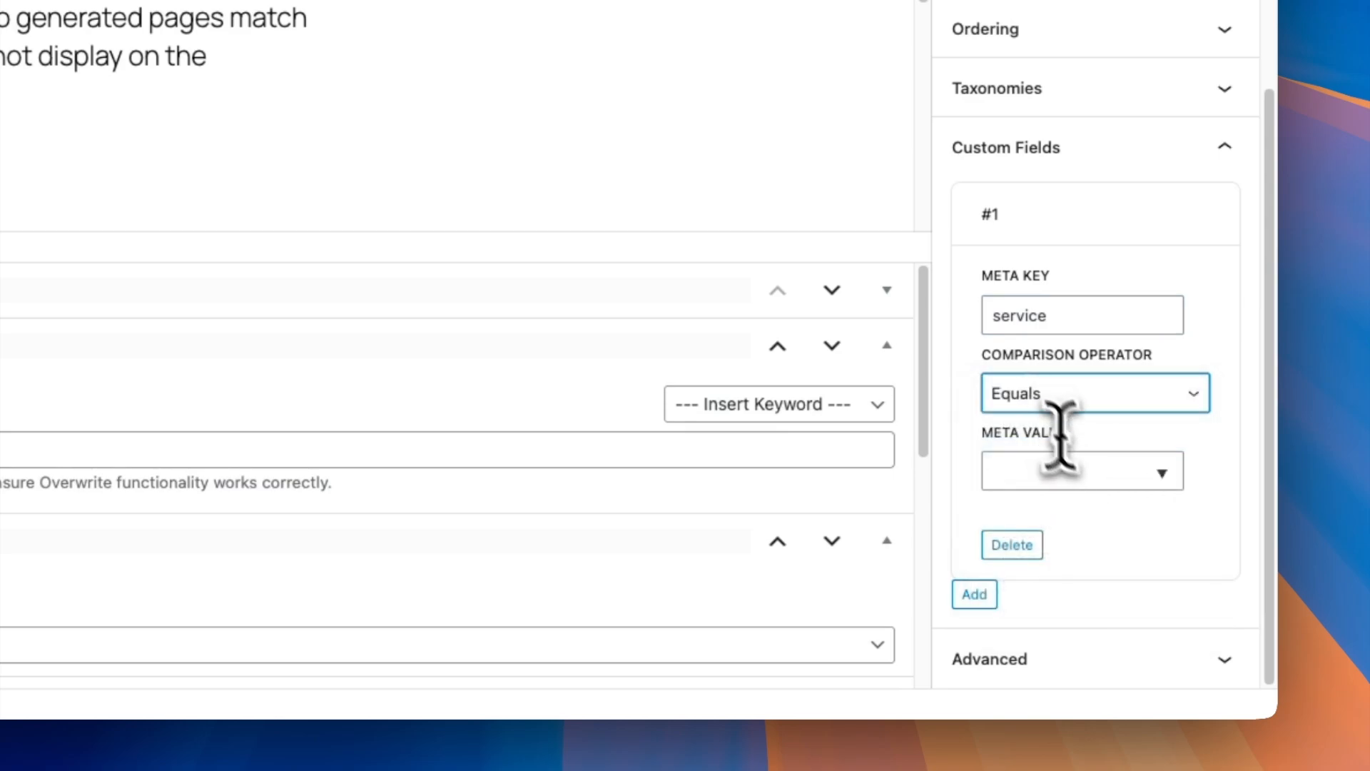
pyautogui.click(1062, 473)
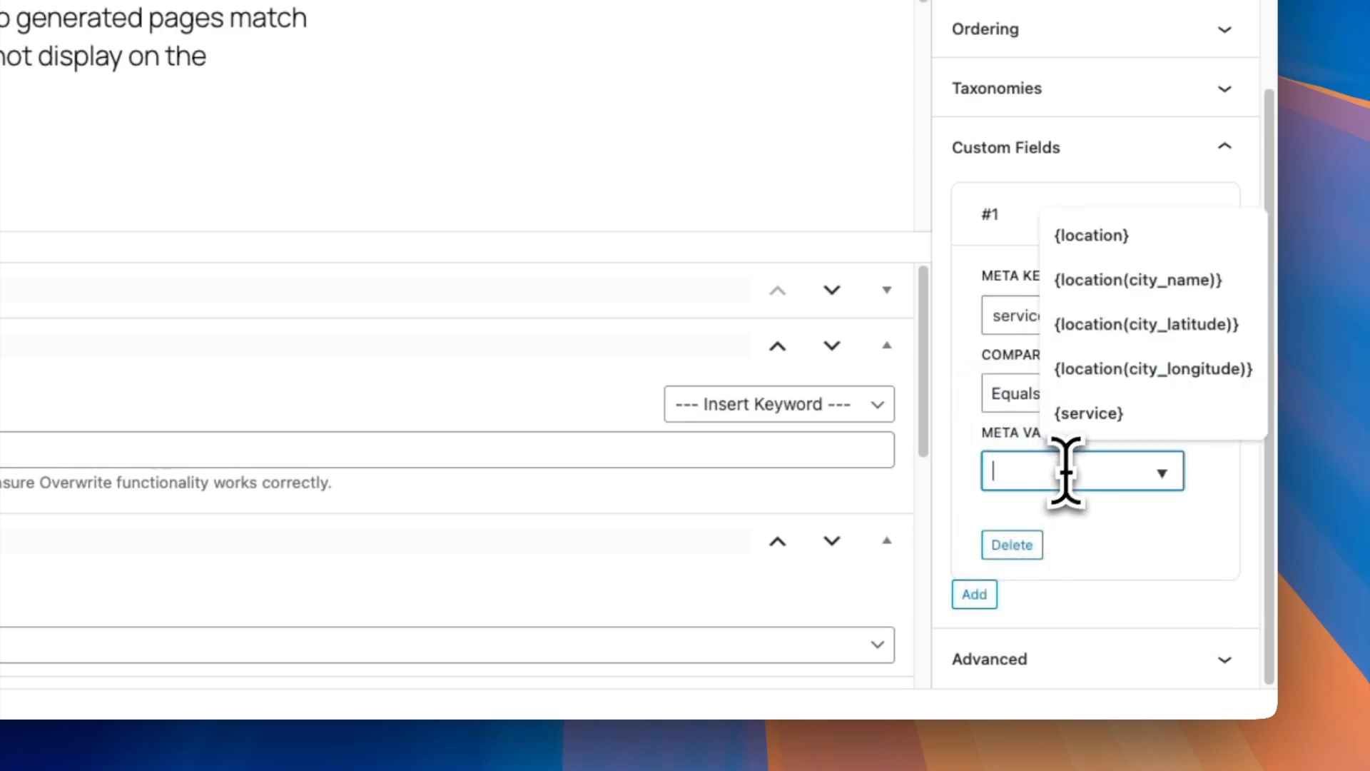
pyautogui.click(1081, 414)
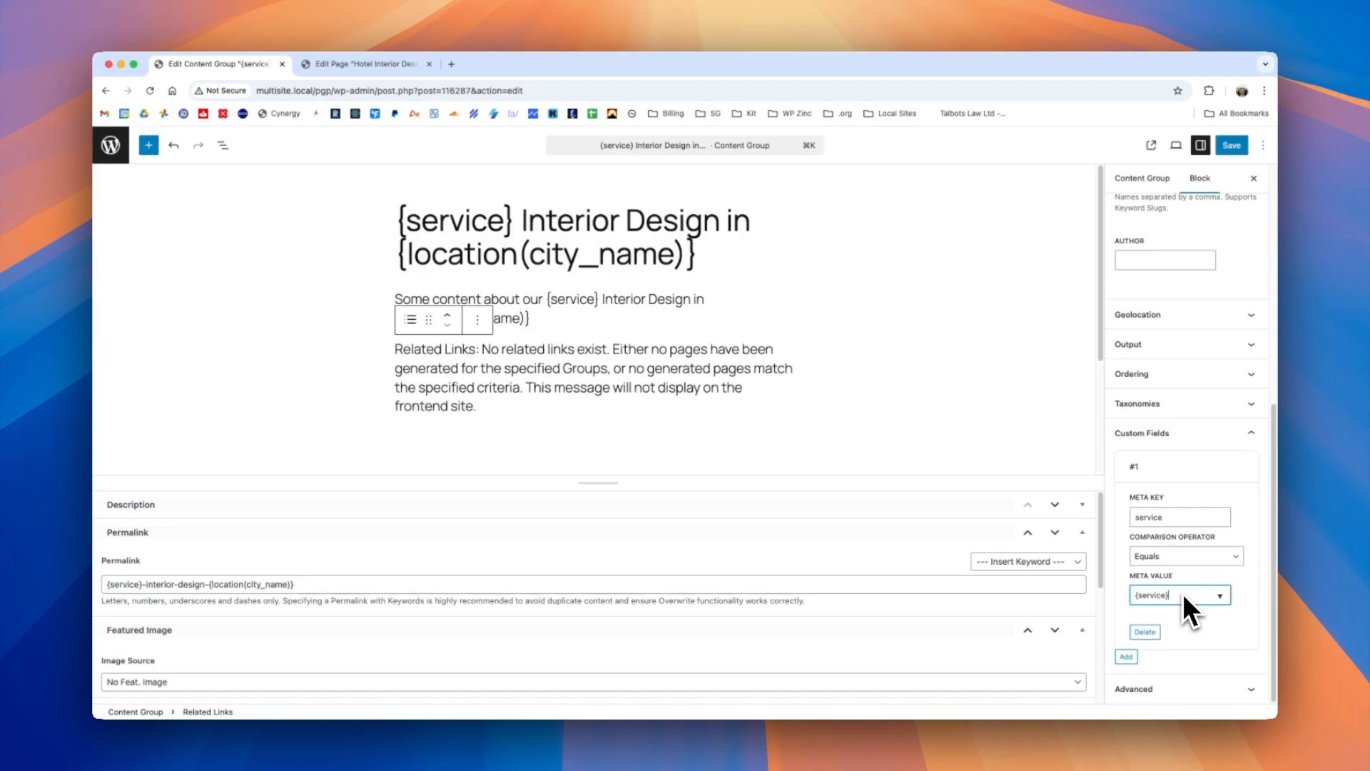
pyautogui.click(1230, 146)
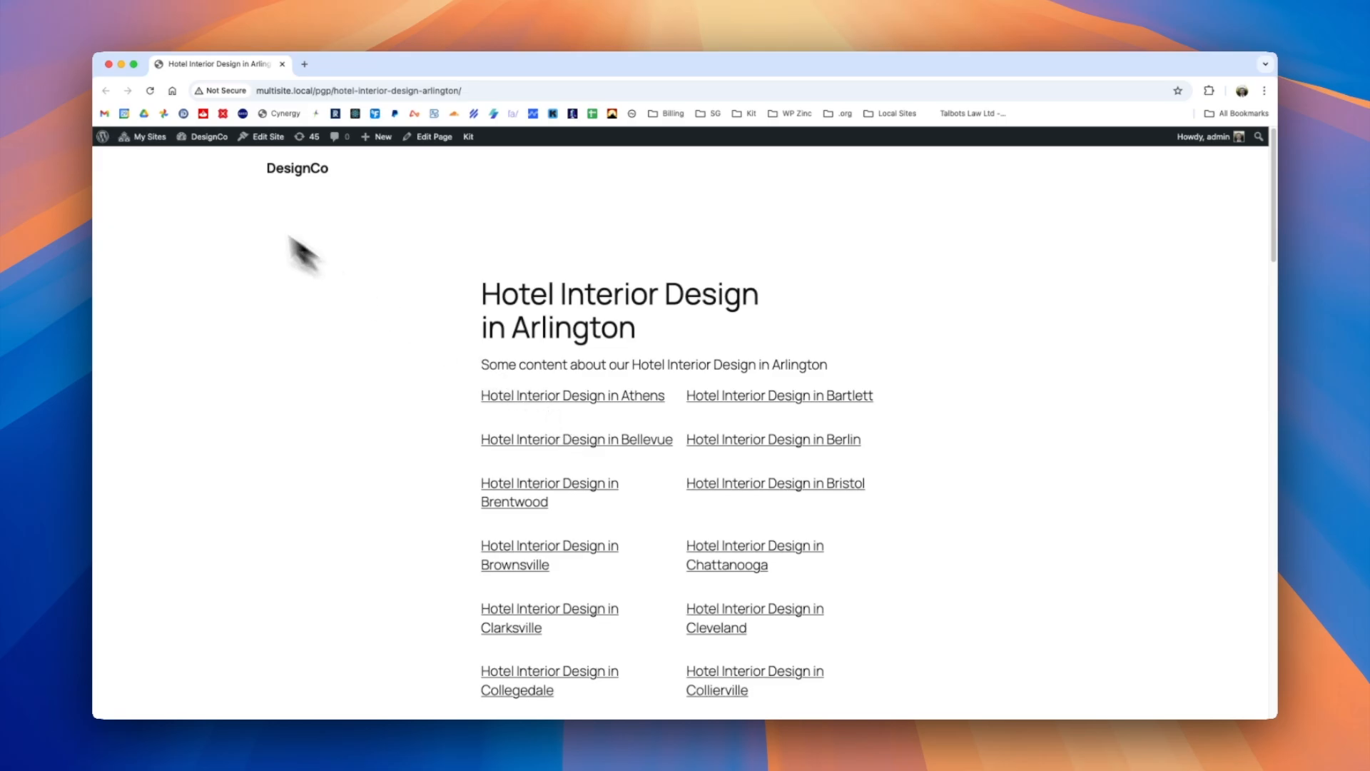
# Return to the content group and delete the service custom field condition from its Related Links block
pyautogui.click(105, 90)
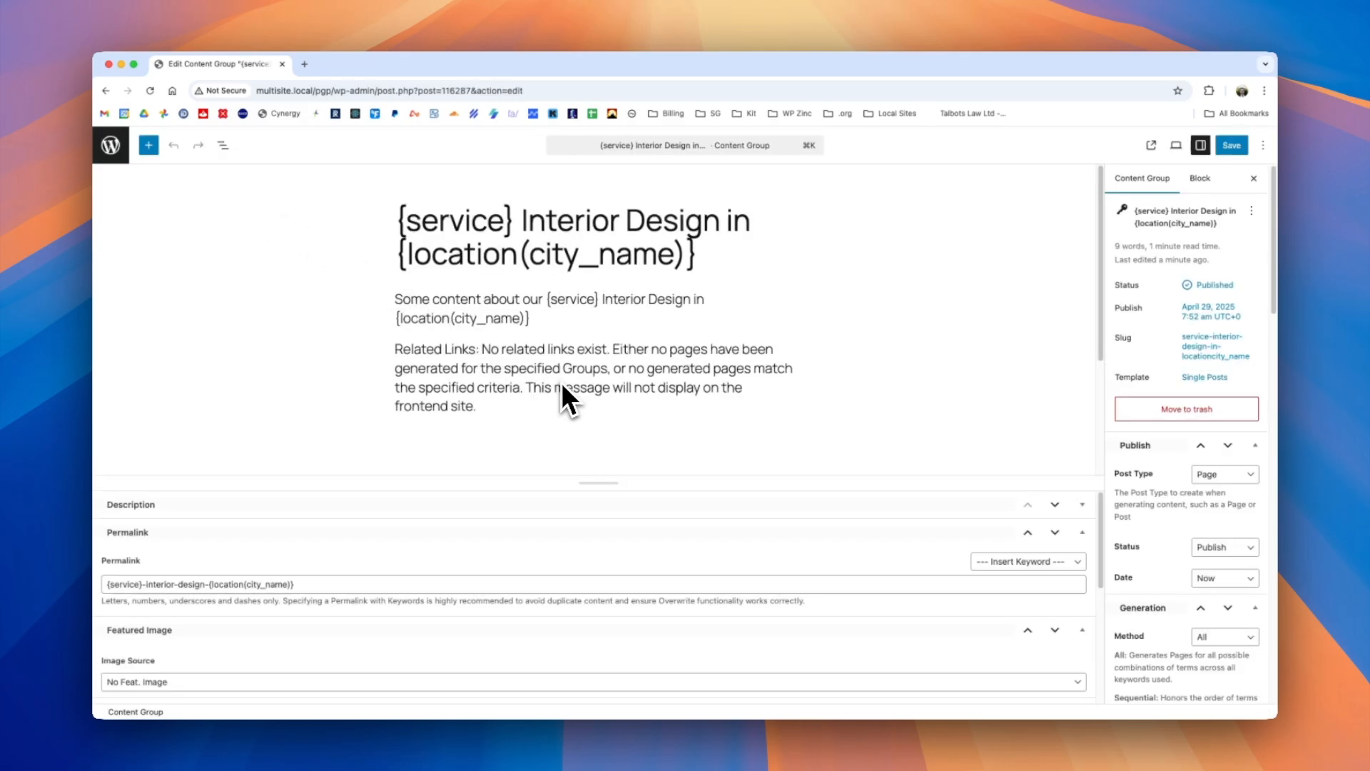
pyautogui.click(560, 385)
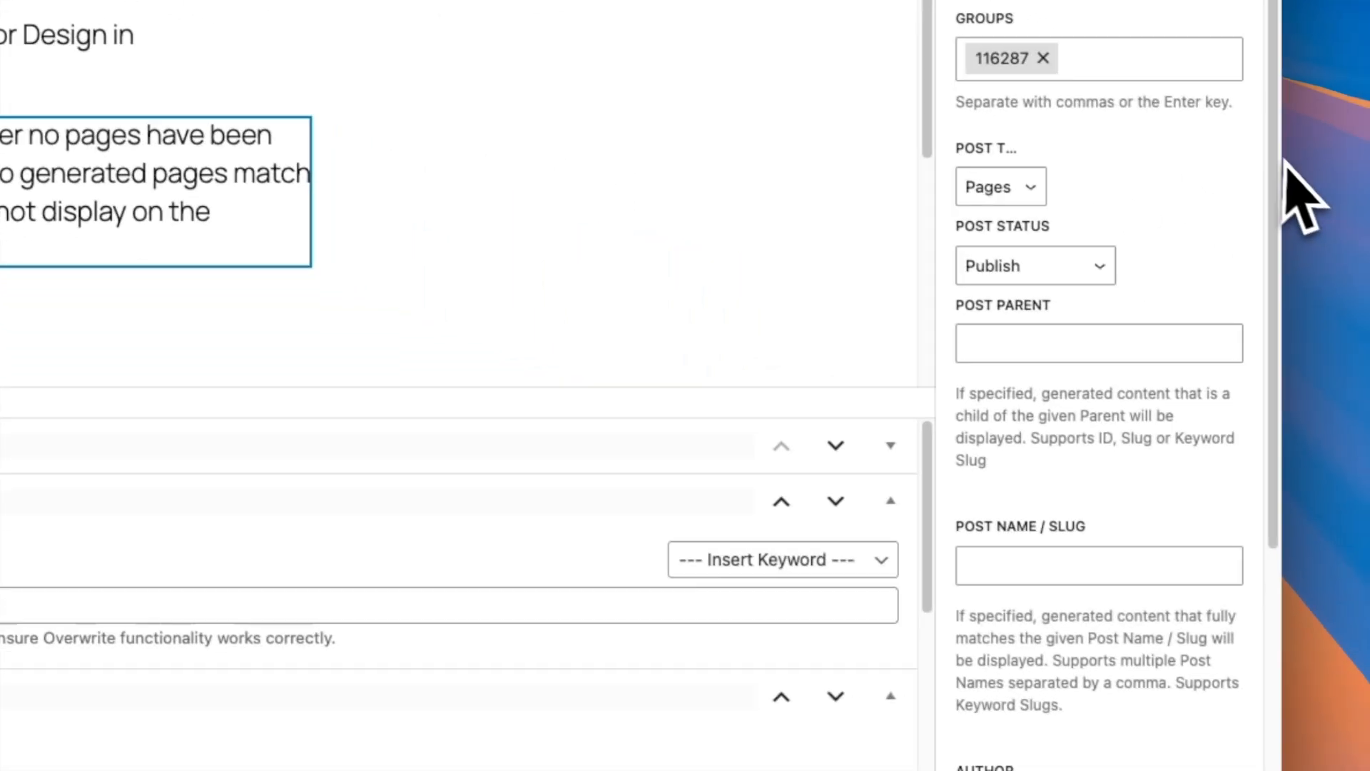
pyautogui.scroll(-6, 1287, 171)
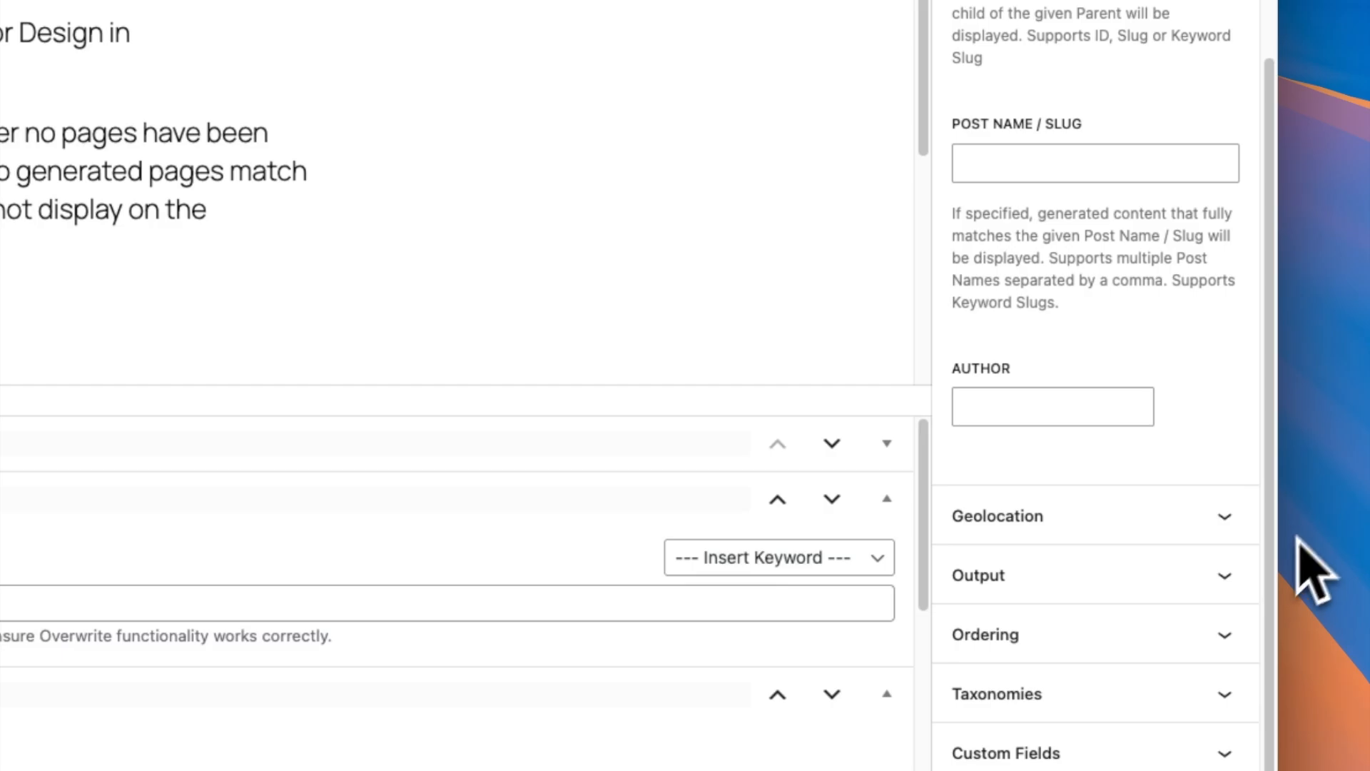
pyautogui.click(1227, 754)
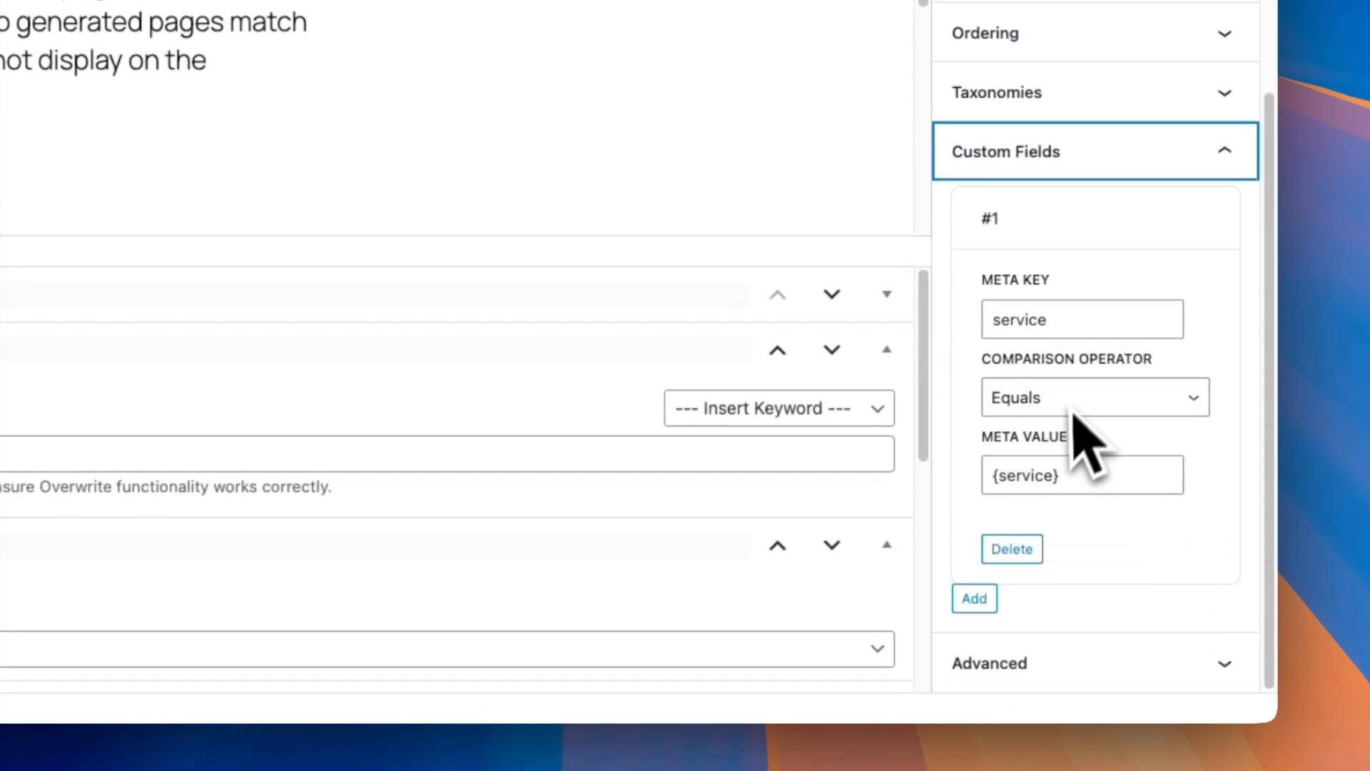
pyautogui.click(1021, 551)
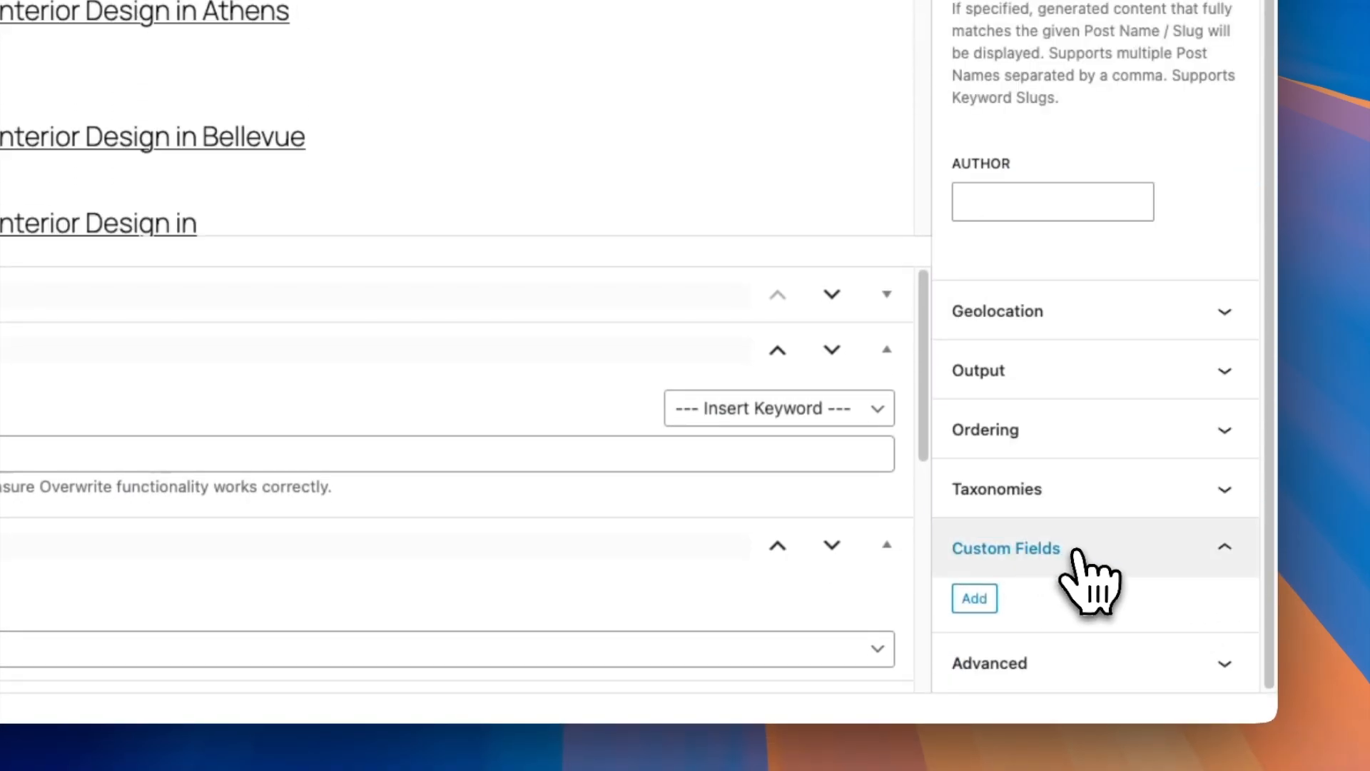
# Set the Related Links geolocation to latitude {location(city_latitude)}, longitude {location(city_longitude)} and a radius of 5 miles
pyautogui.click(1085, 332)
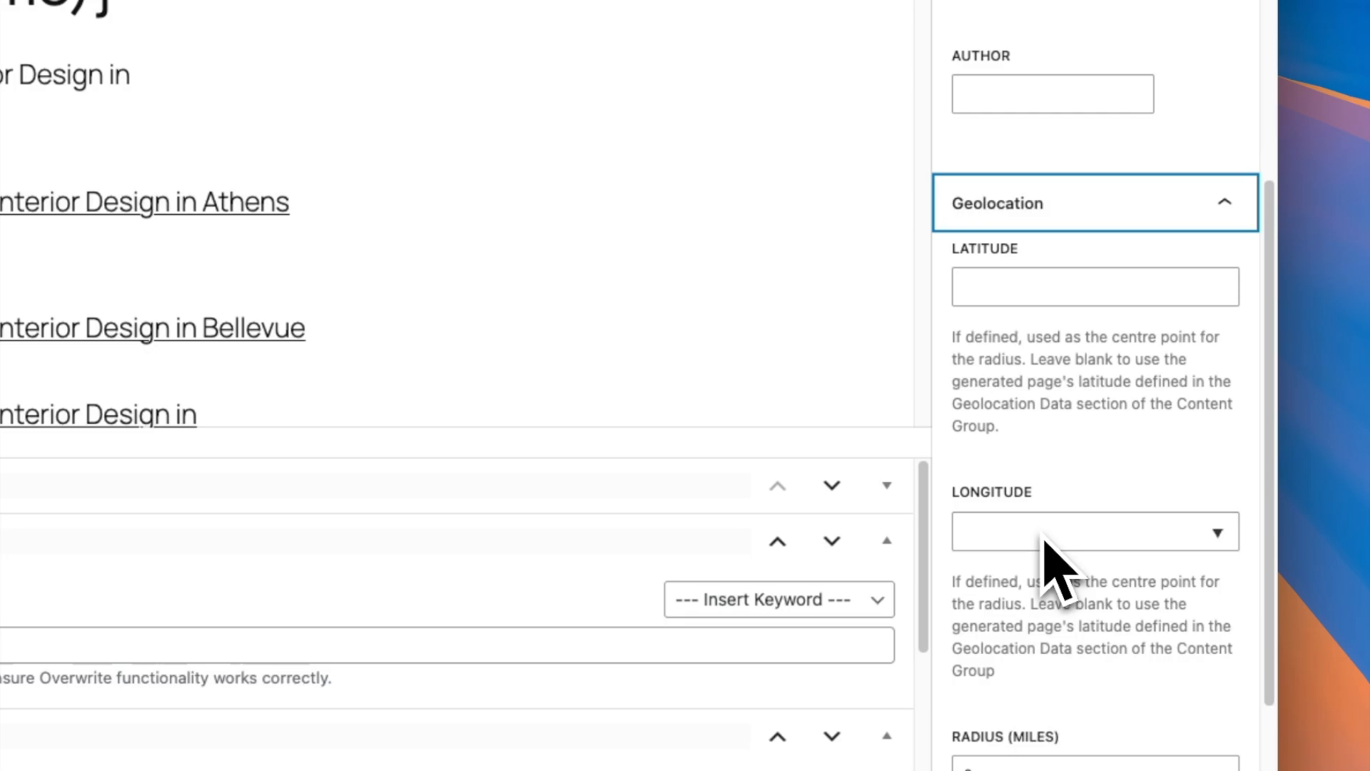
pyautogui.click(1027, 289)
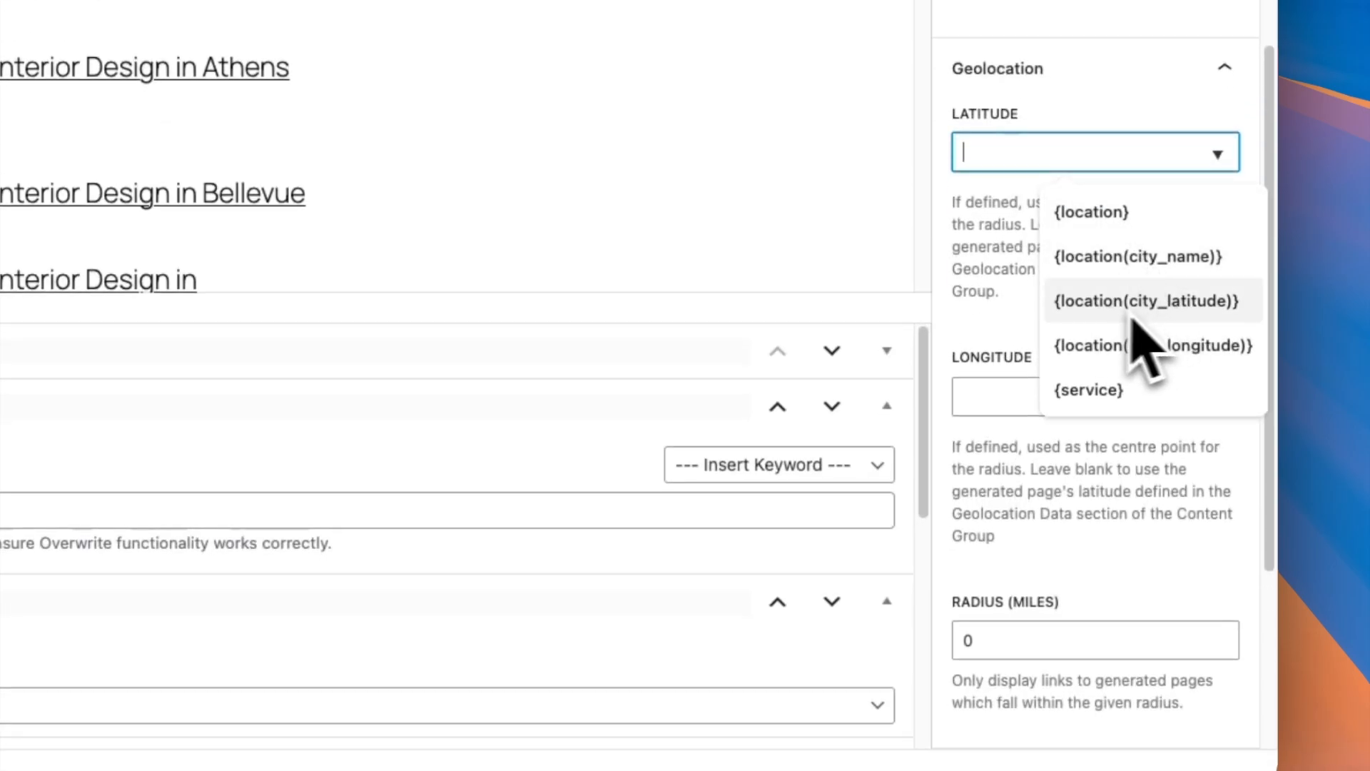
pyautogui.click(1150, 315)
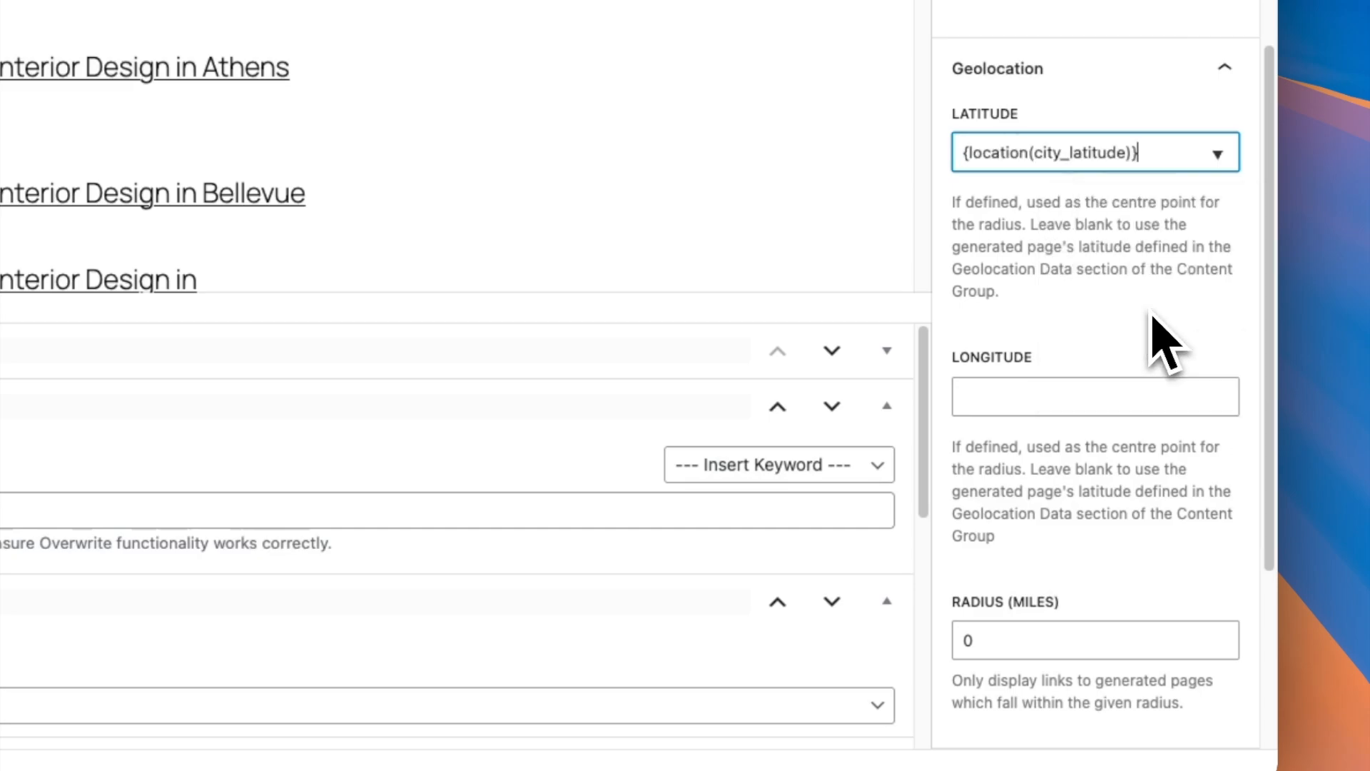
pyautogui.click(1043, 395)
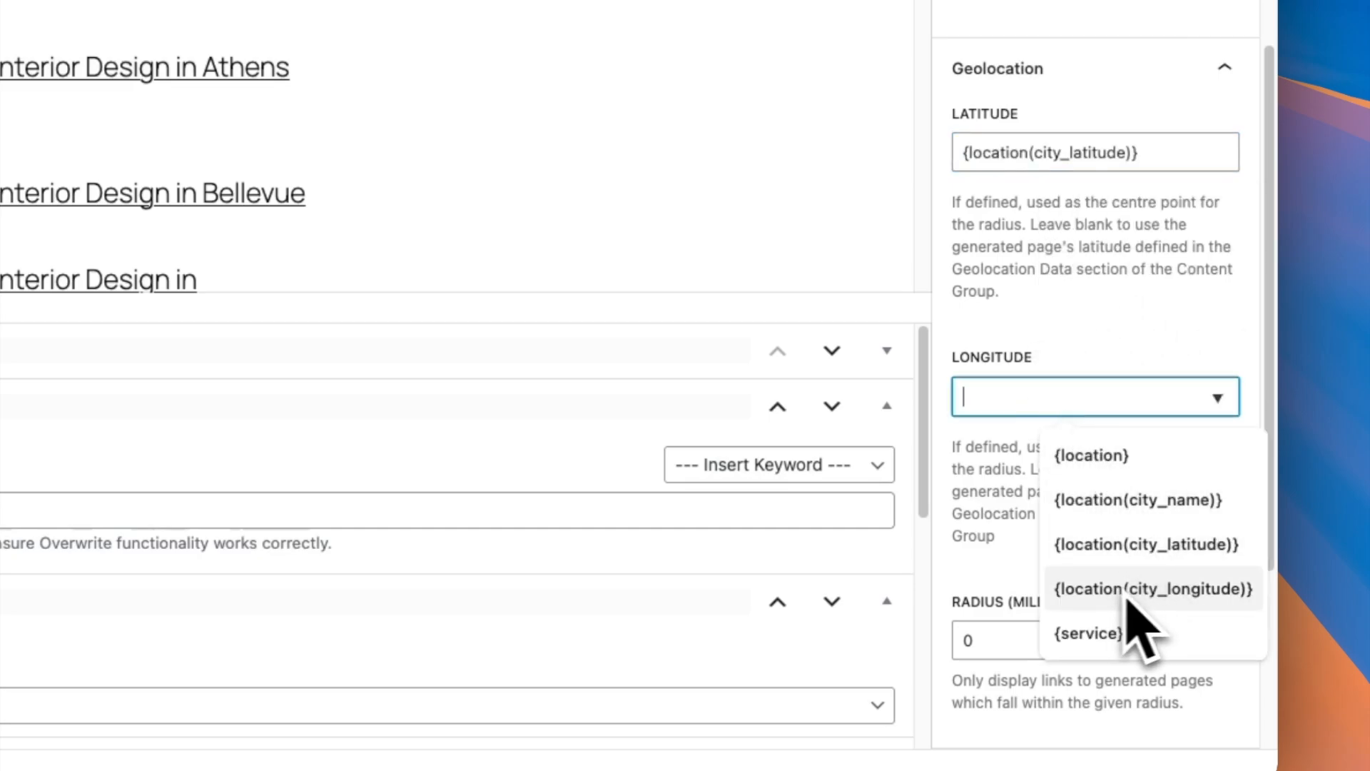
pyautogui.click(1162, 592)
pyautogui.click(992, 640)
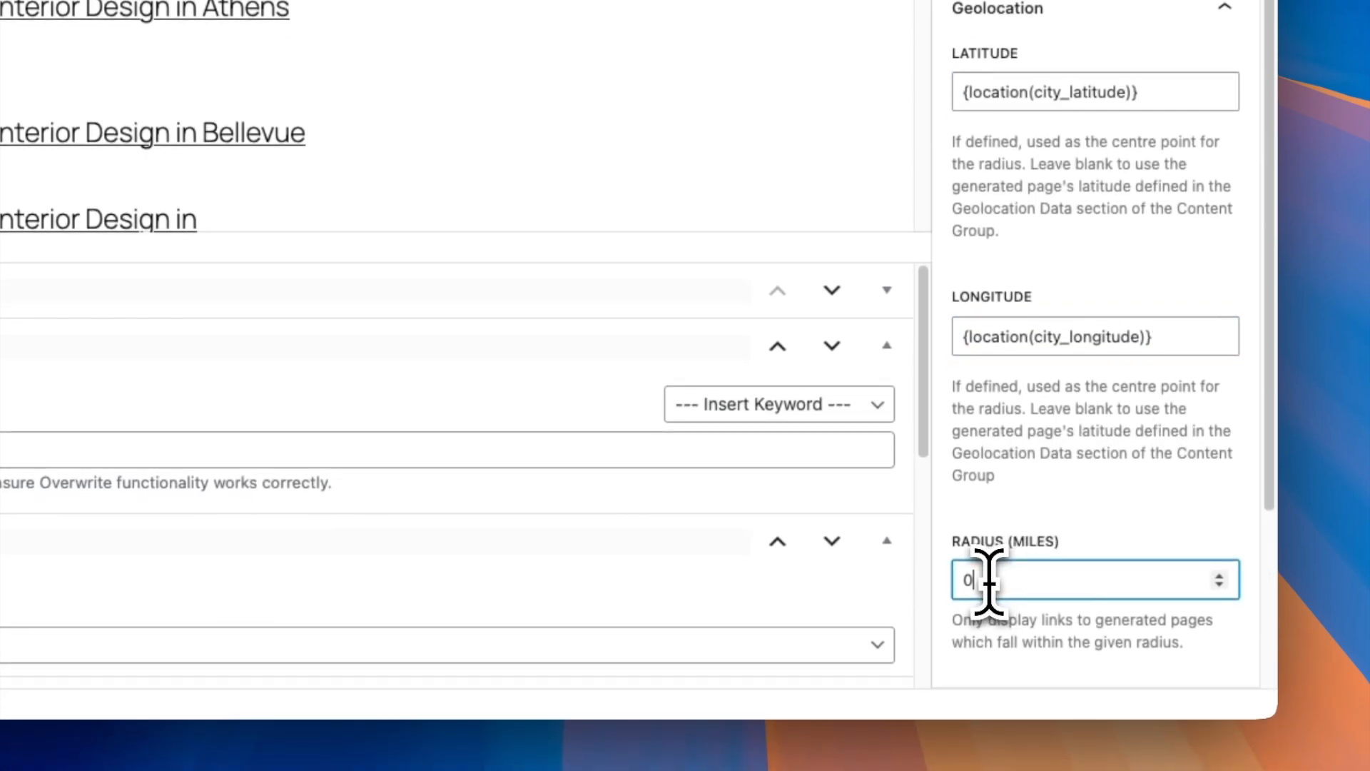
pyautogui.write('.')
pyautogui.doubleClick(985, 583)
pyautogui.write('5')
pyautogui.scroll(-3, 1092, 508)
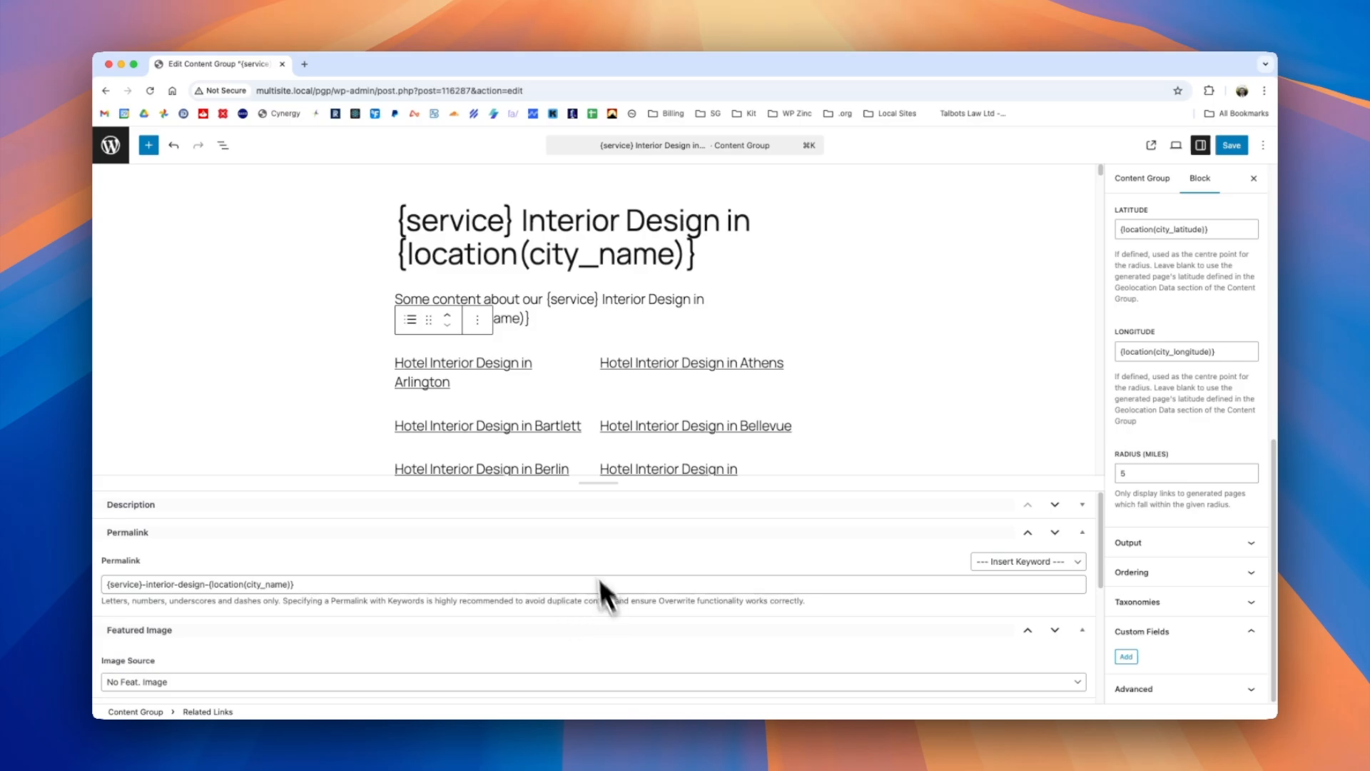
# Set the content group's Geolocation Data to latitude {location(city_latitude)} and longitude {location(city_longitude)}, and save the group
pyautogui.scroll(-5, 521, 601)
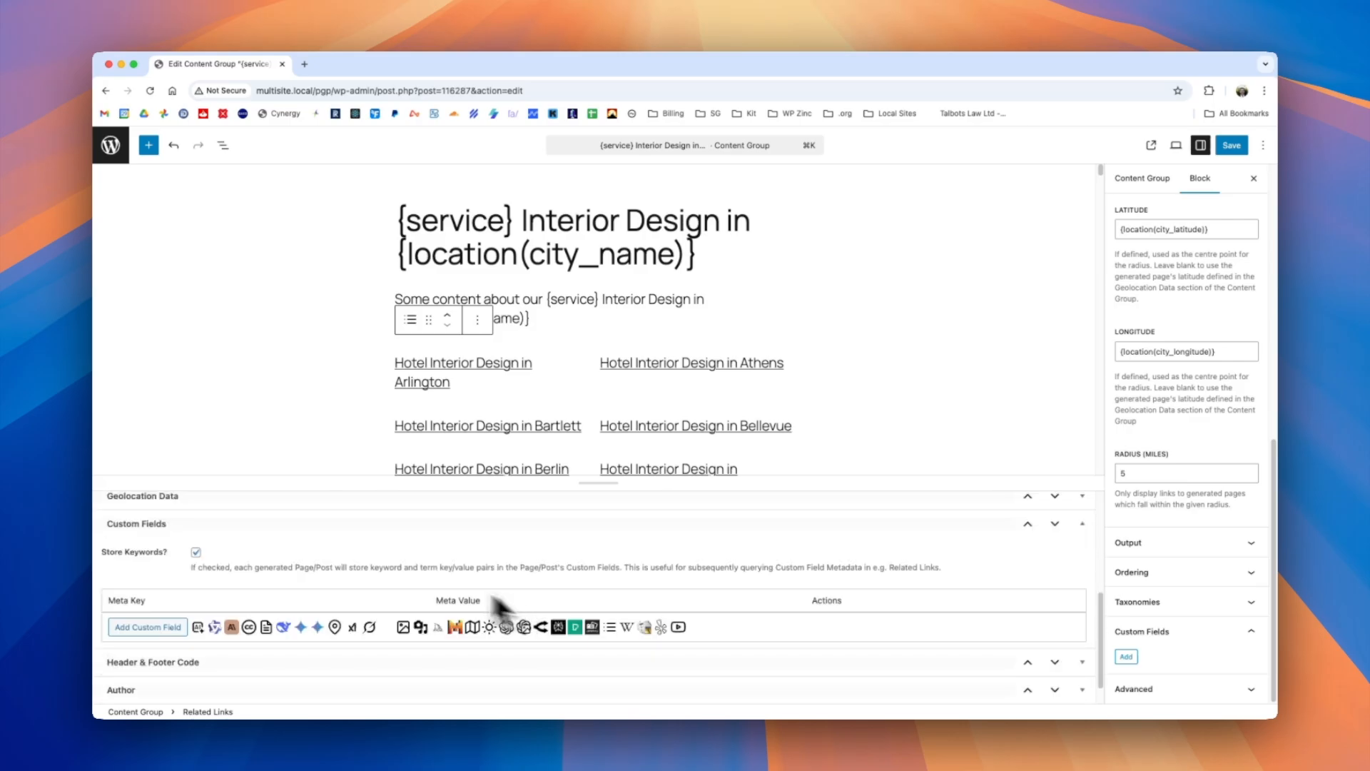
pyautogui.click(1083, 511)
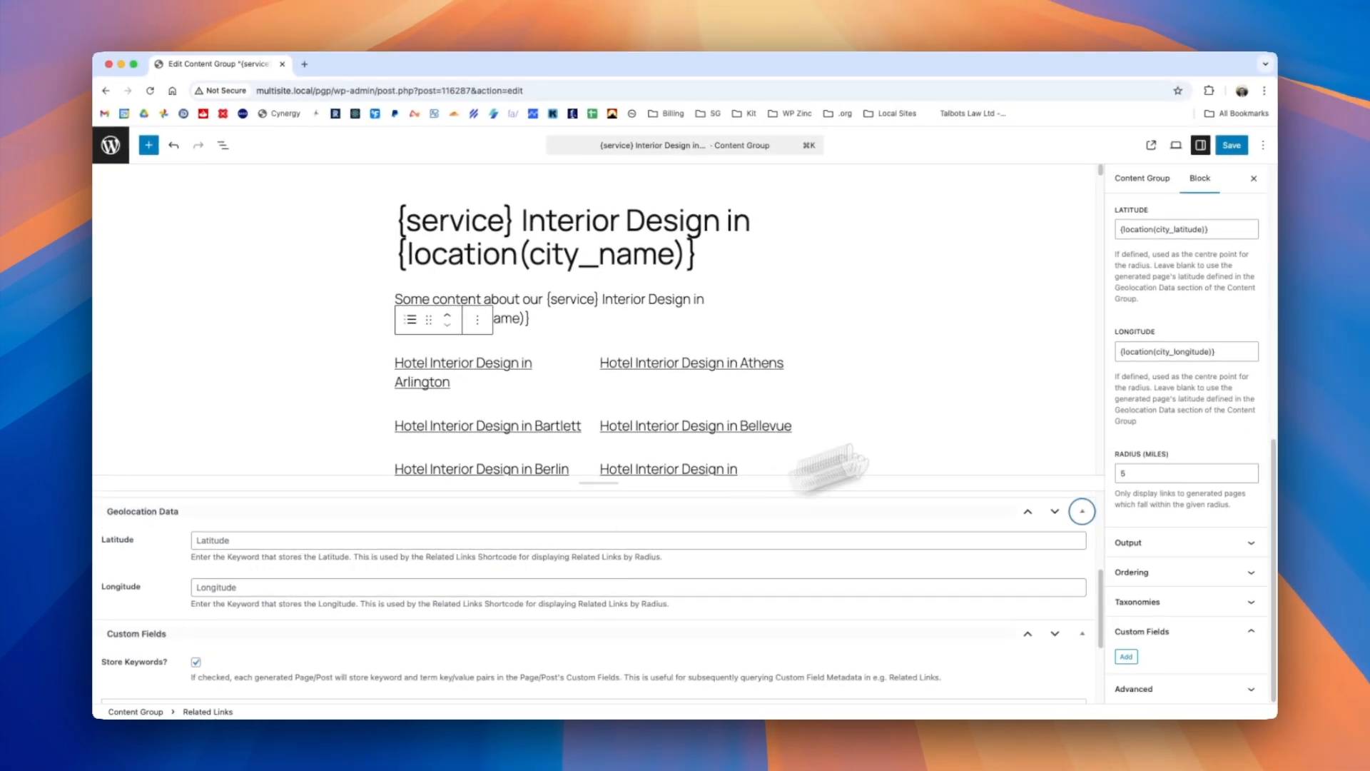
pyautogui.scroll(1, 1216, 268)
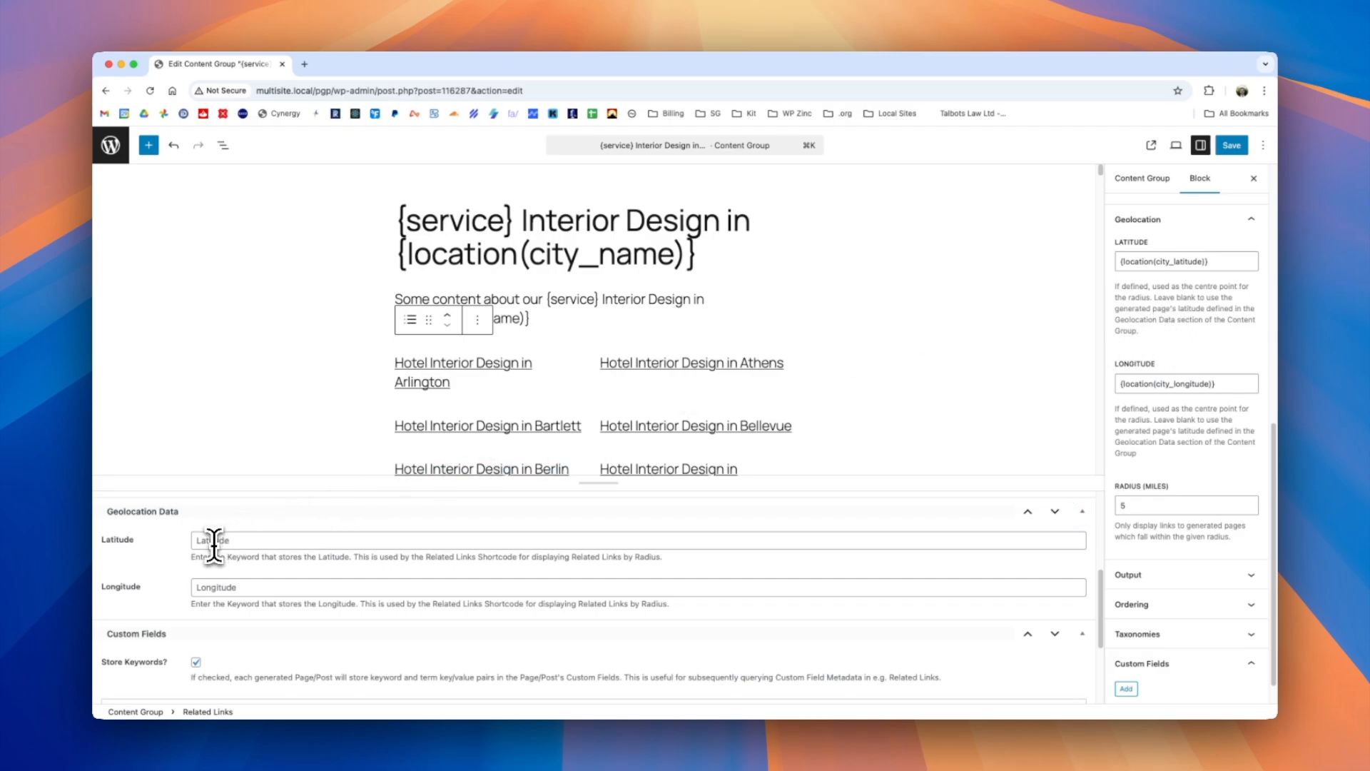
pyautogui.write('{')
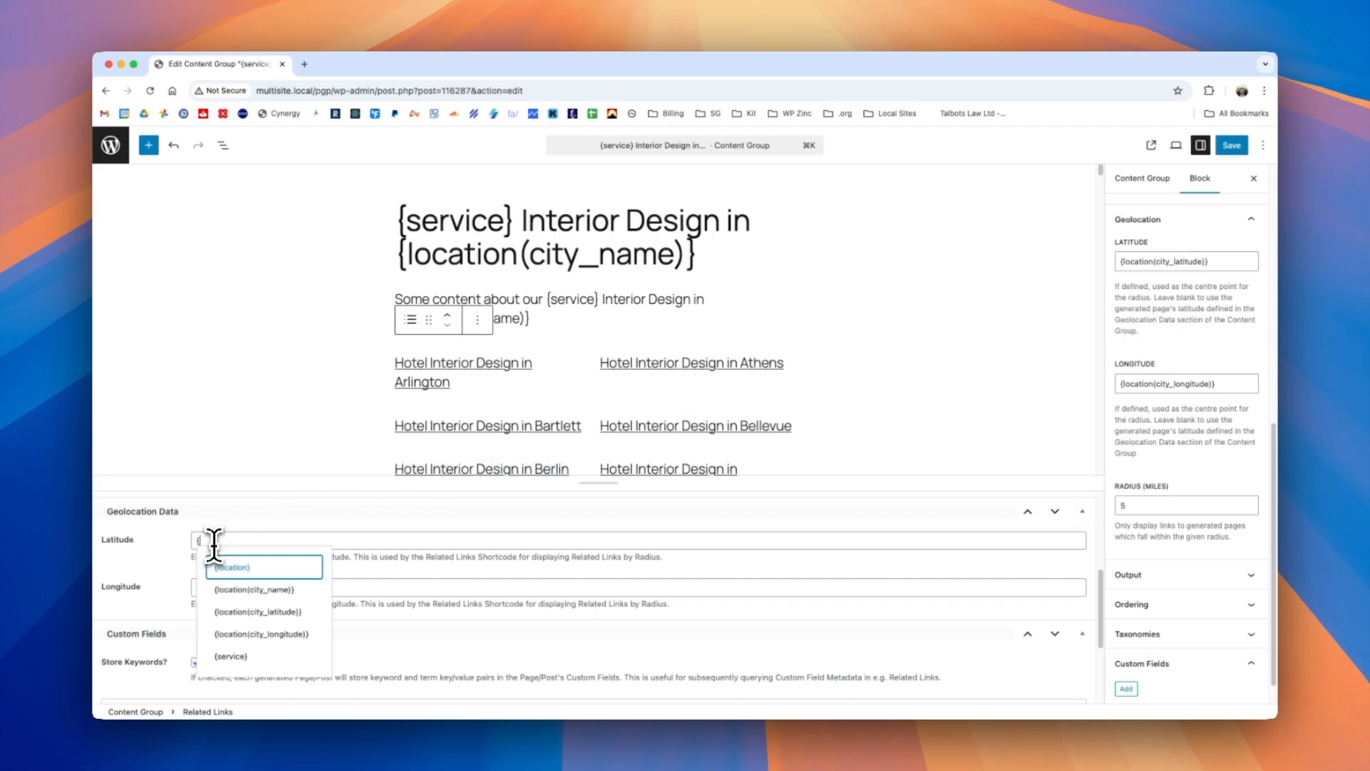
pyautogui.click(251, 612)
pyautogui.click(293, 585)
pyautogui.write('{')
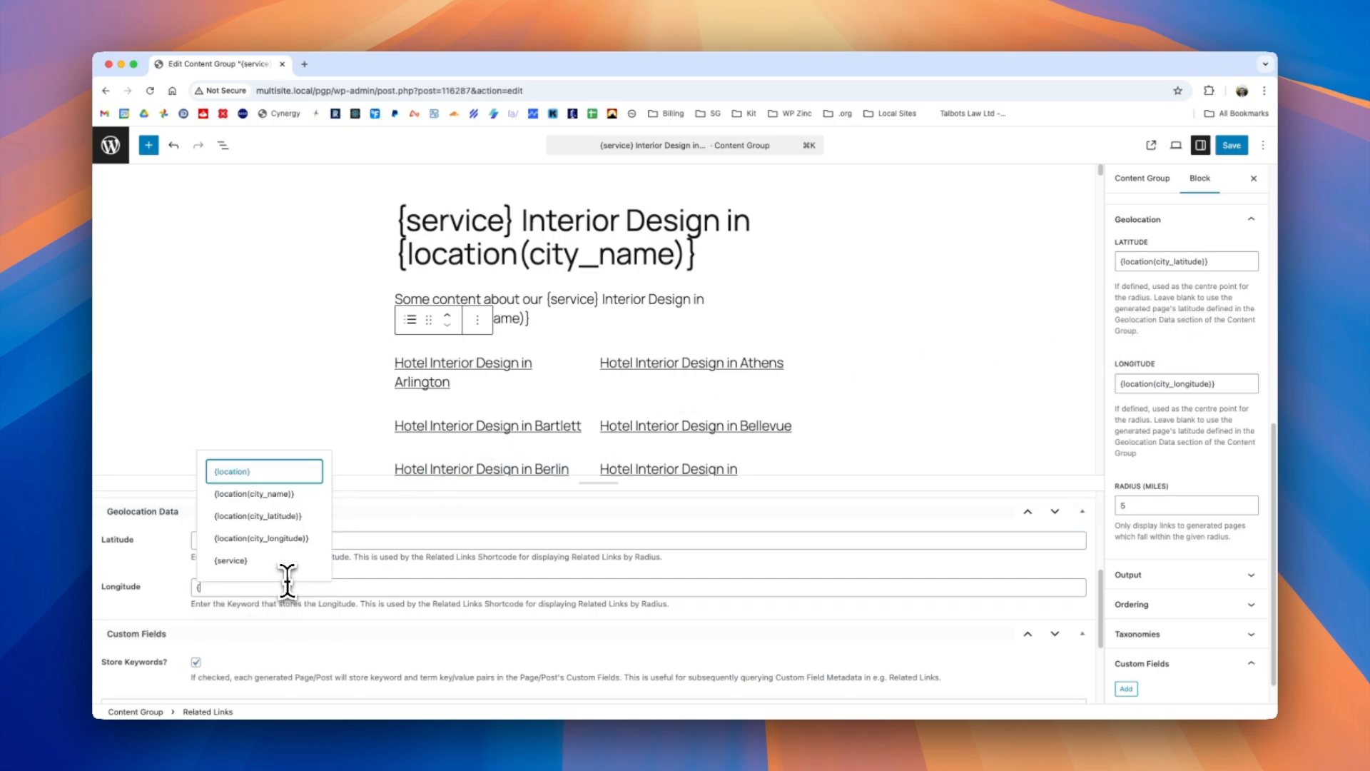
pyautogui.click(267, 539)
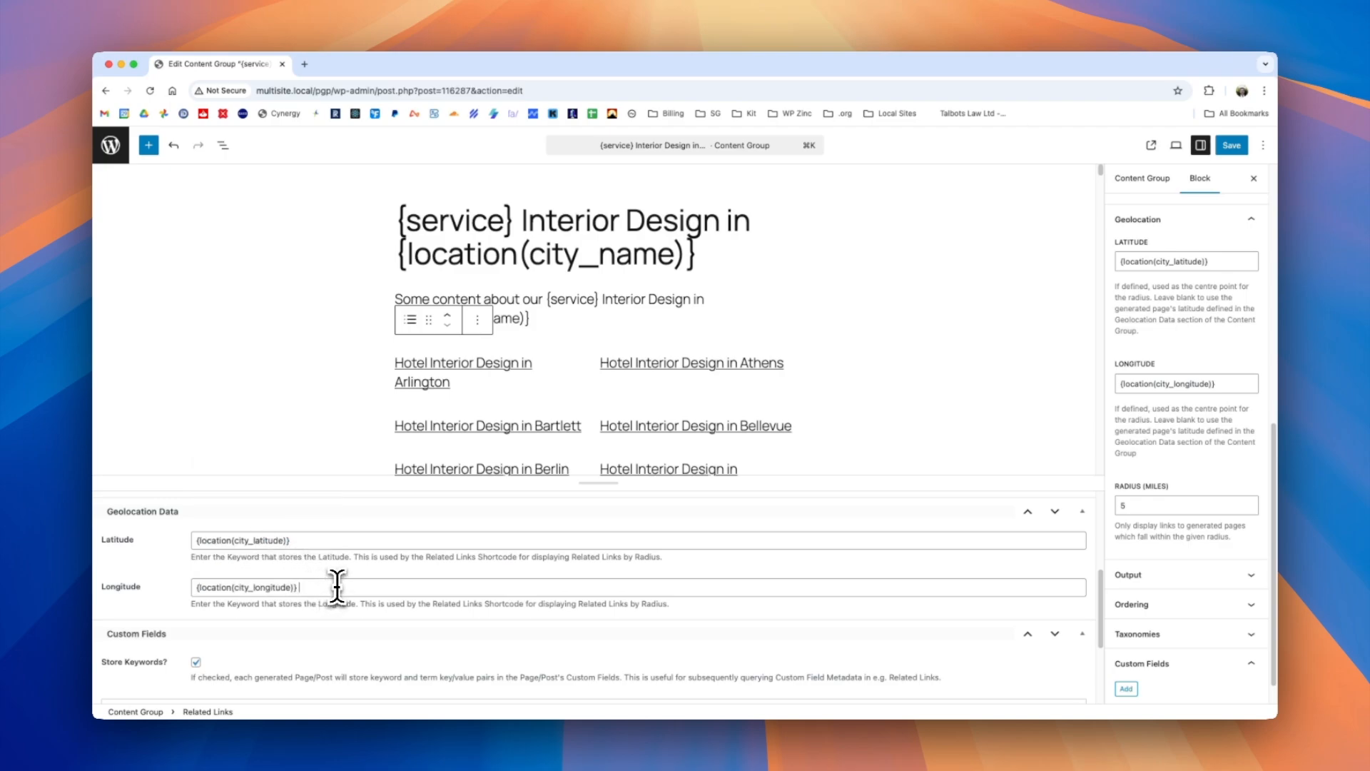
pyautogui.press('super+s')
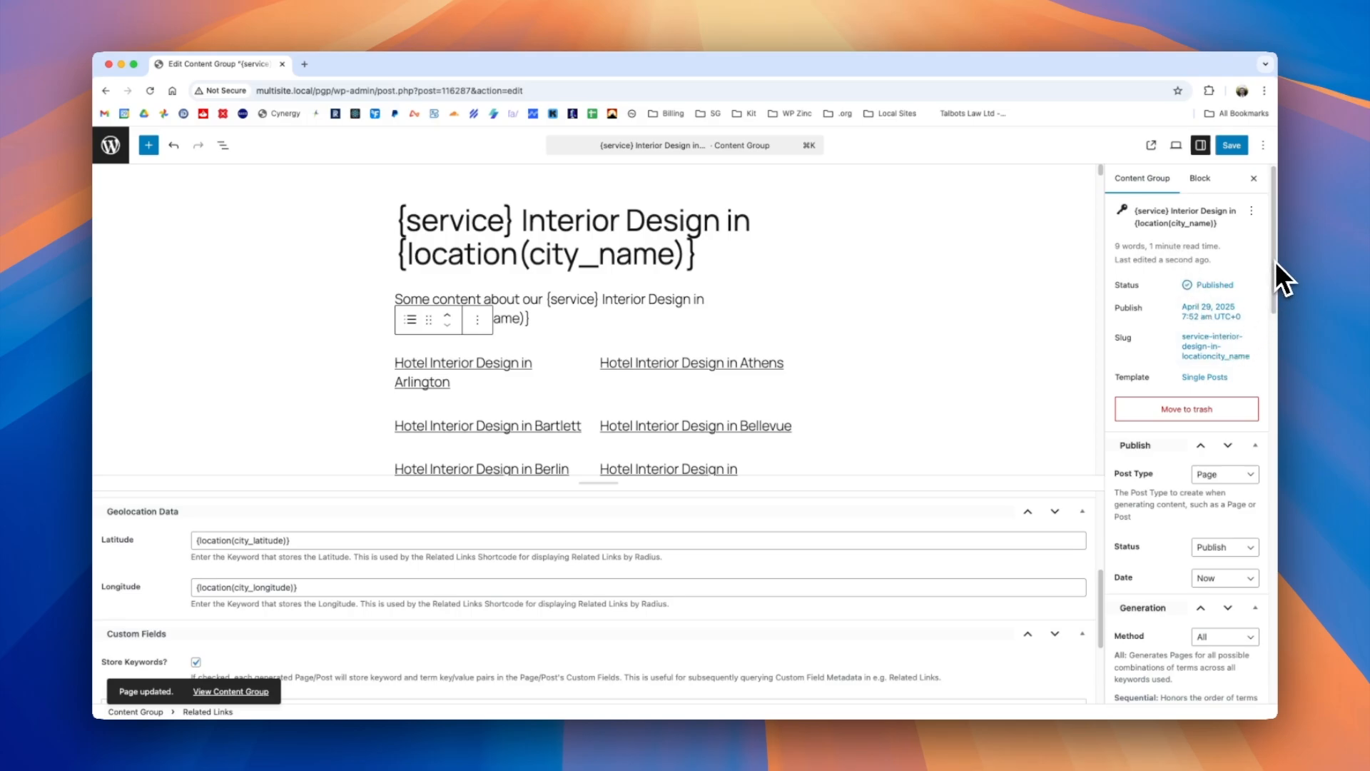
# Generate the content group's pages via browser and review the related links on the Office Interior Design in Bellevue page
pyautogui.moveTo(1274, 261); pyautogui.dragTo(1277, 686)
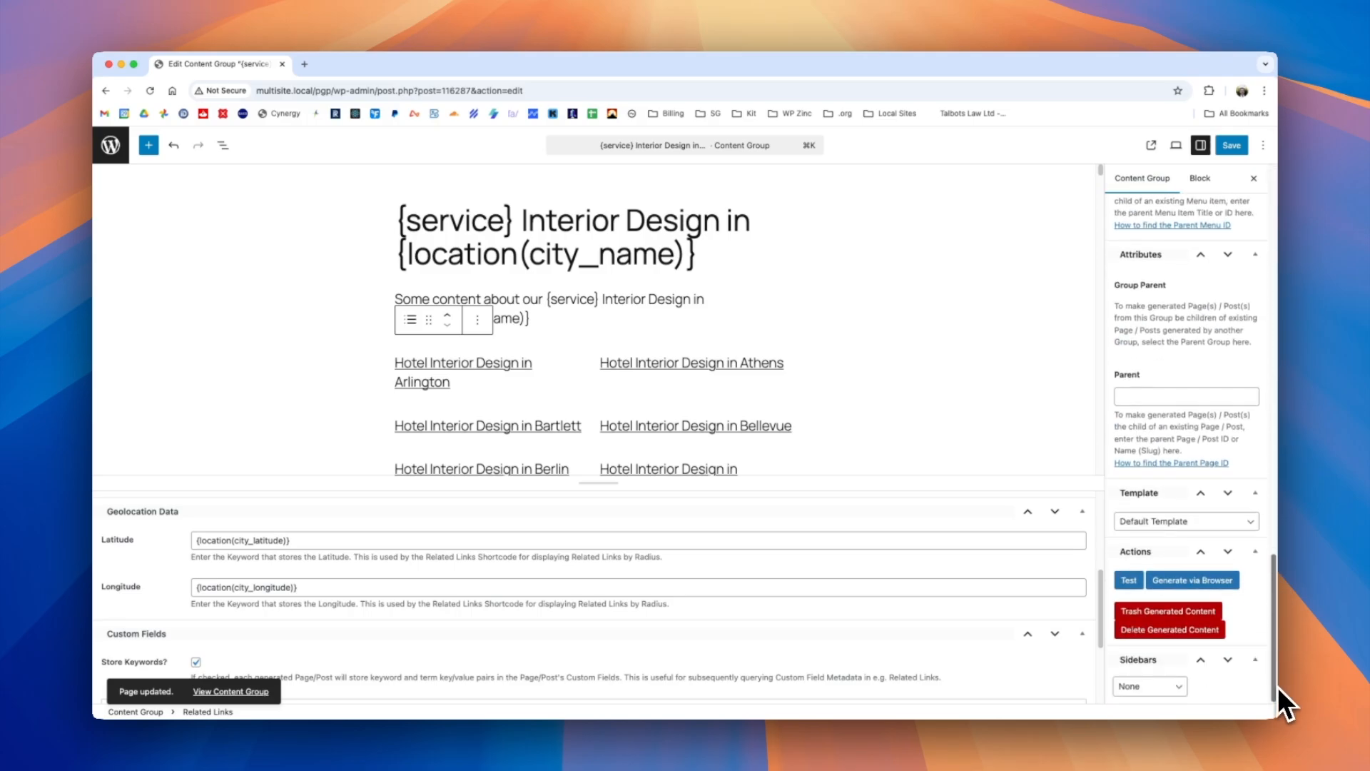
pyautogui.click(1220, 587)
pyautogui.click(789, 169)
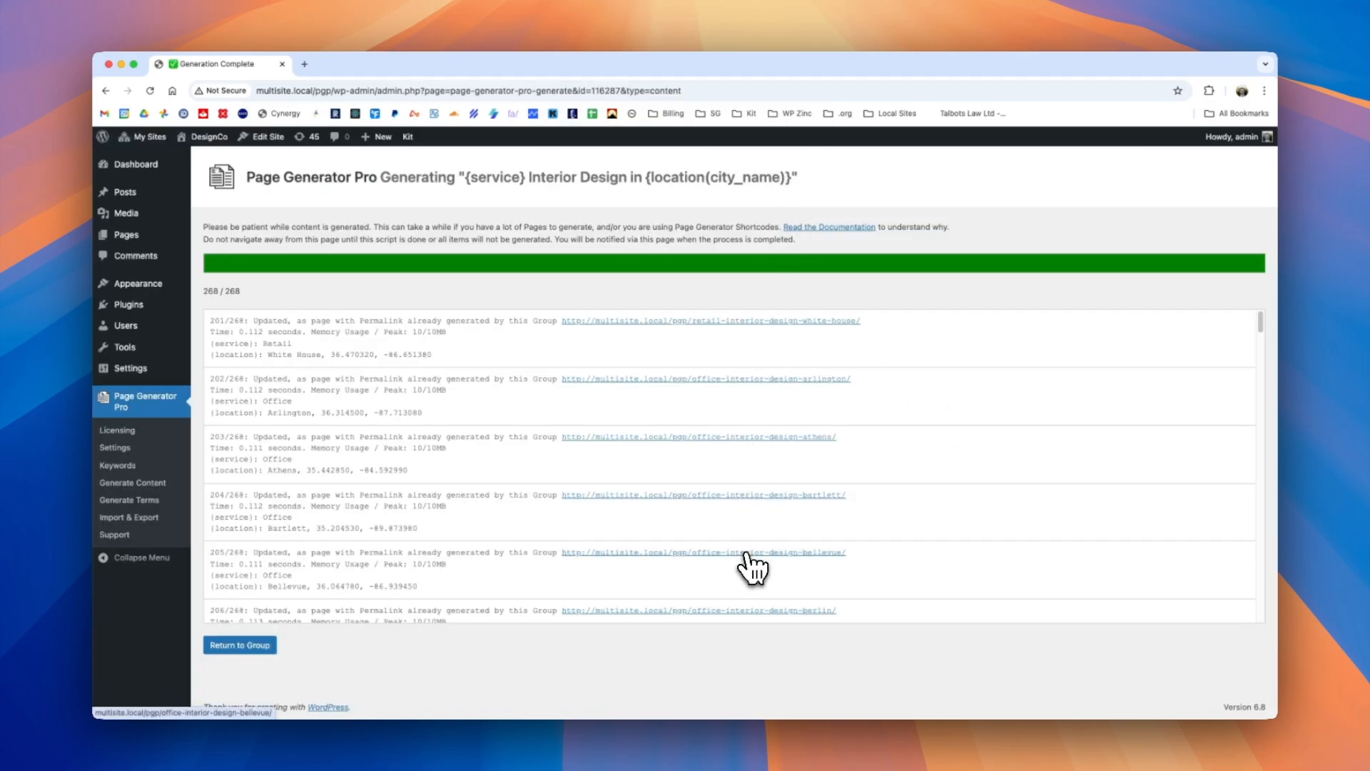
pyautogui.click(740, 554)
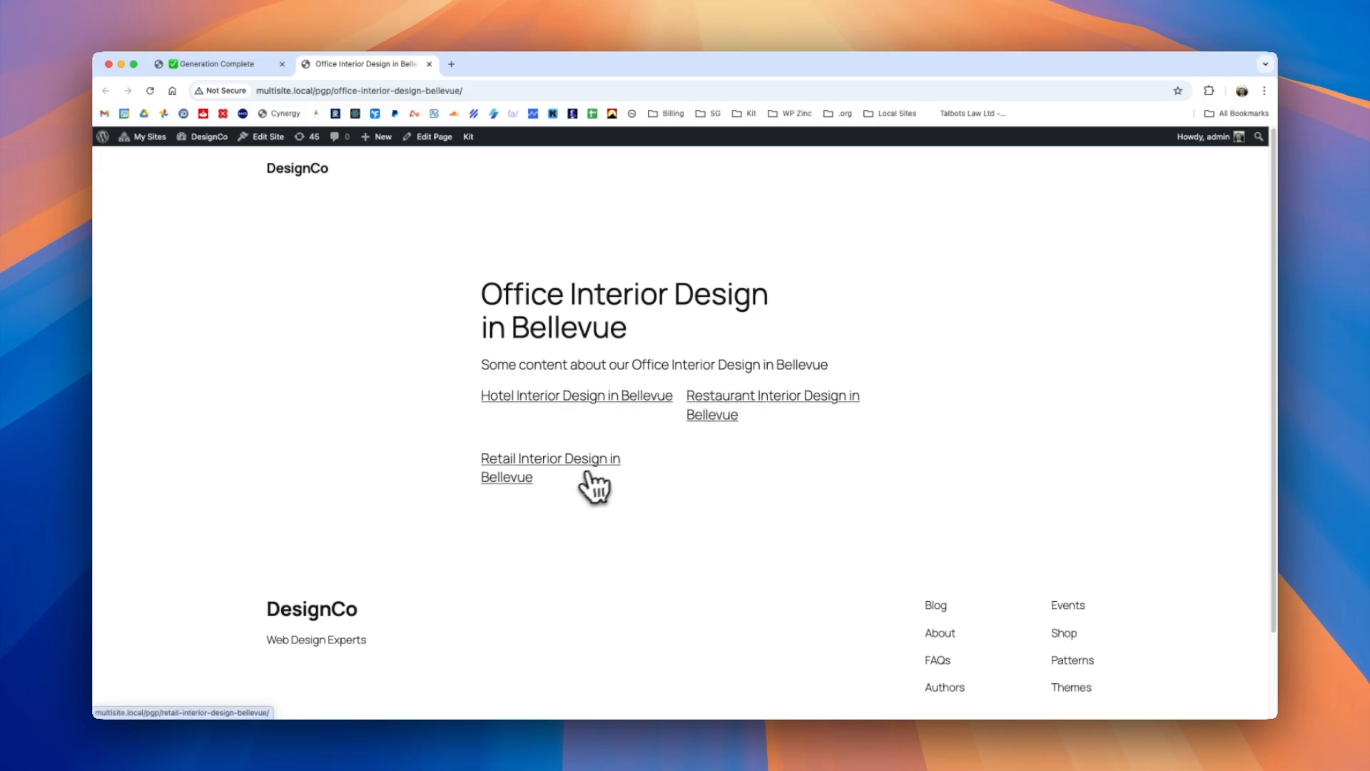
pyautogui.press('super+w')
# Review the related links on the generated Office Interior Design in Brentwood page
pyautogui.scroll(-3, 936, 553)
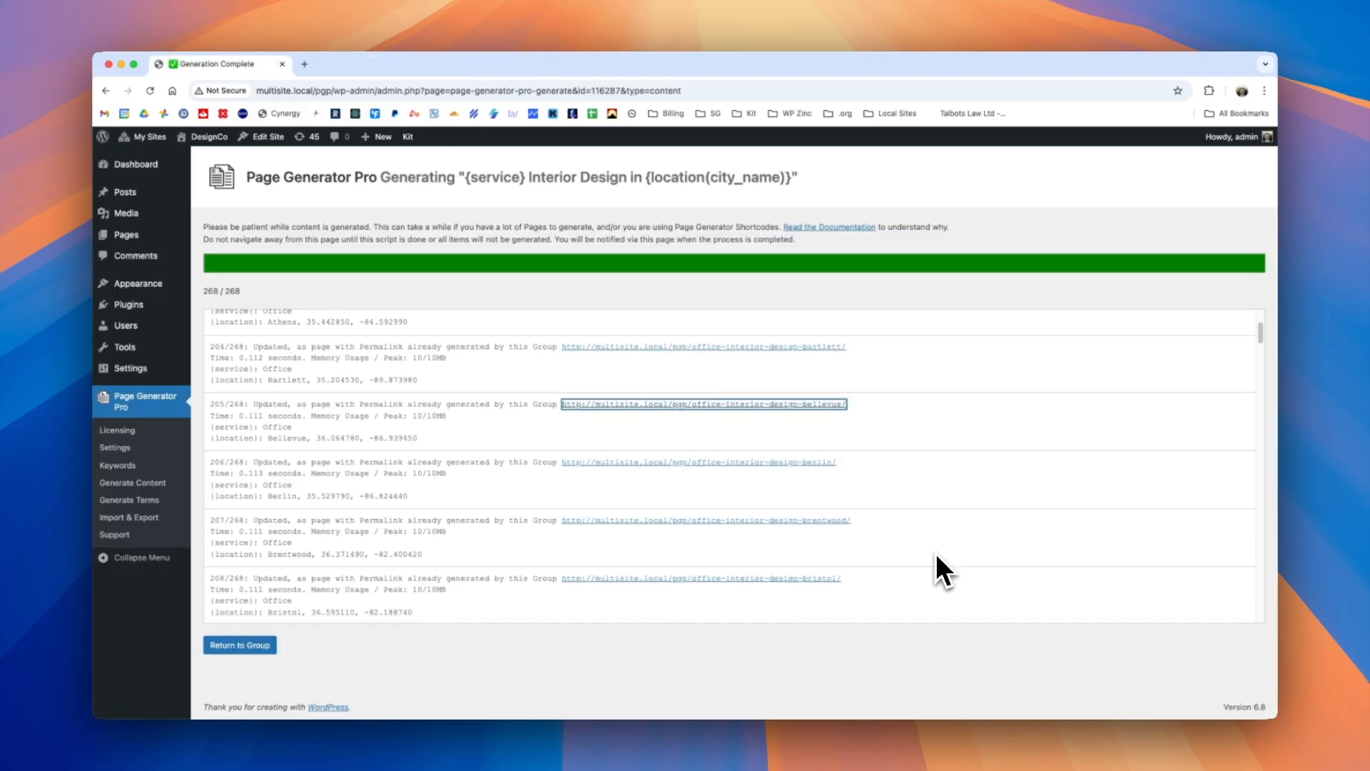
pyautogui.click(840, 420)
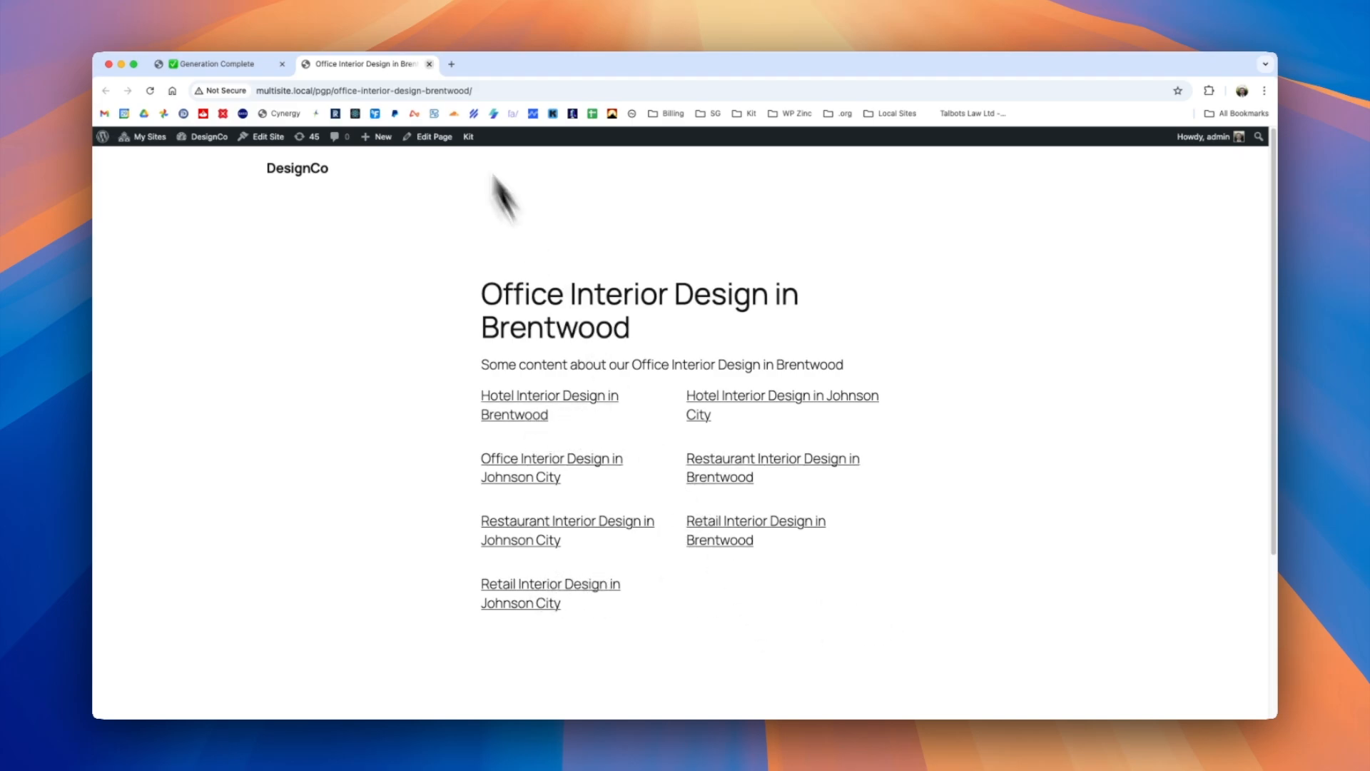
pyautogui.click(429, 64)
# Return to the content group and add an empty custom field condition to its Related Links block
pyautogui.click(269, 646)
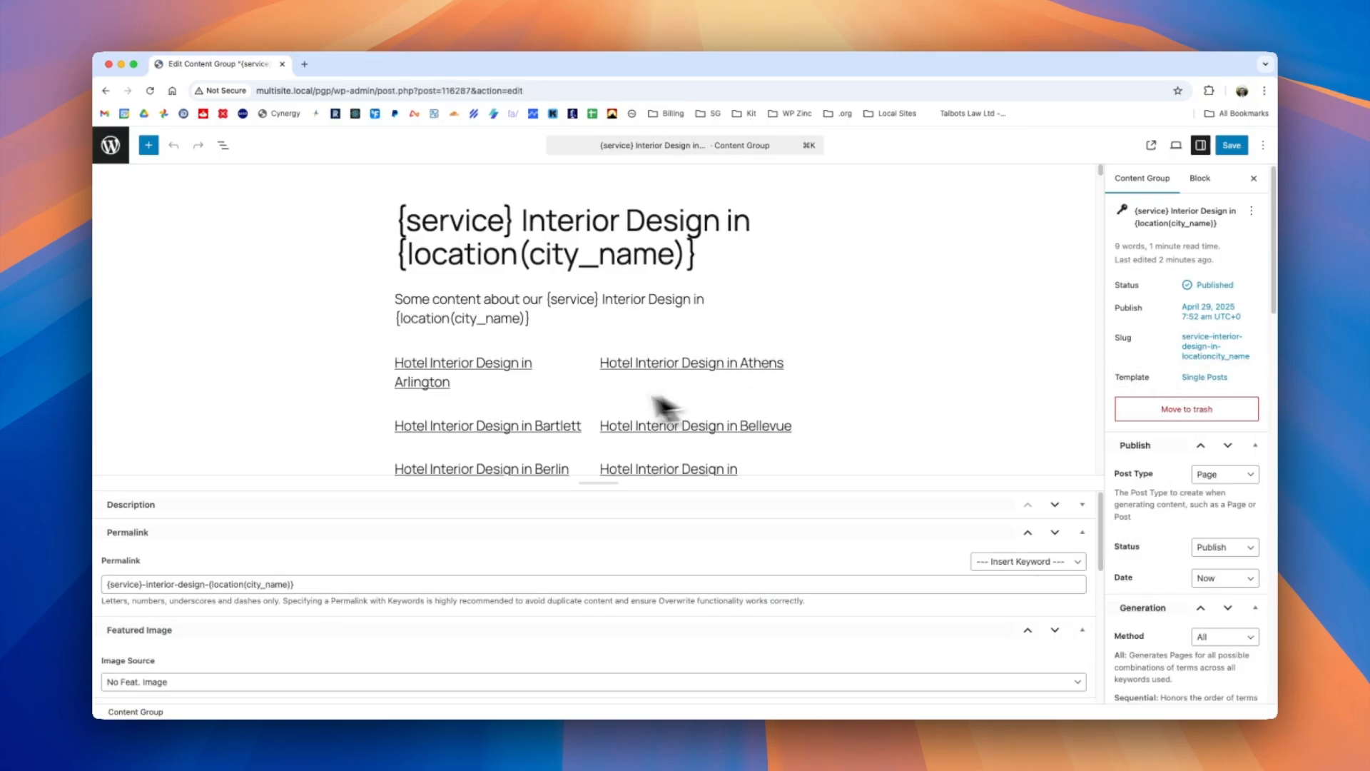
pyautogui.click(585, 400)
pyautogui.moveTo(1275, 355); pyautogui.dragTo(1272, 540)
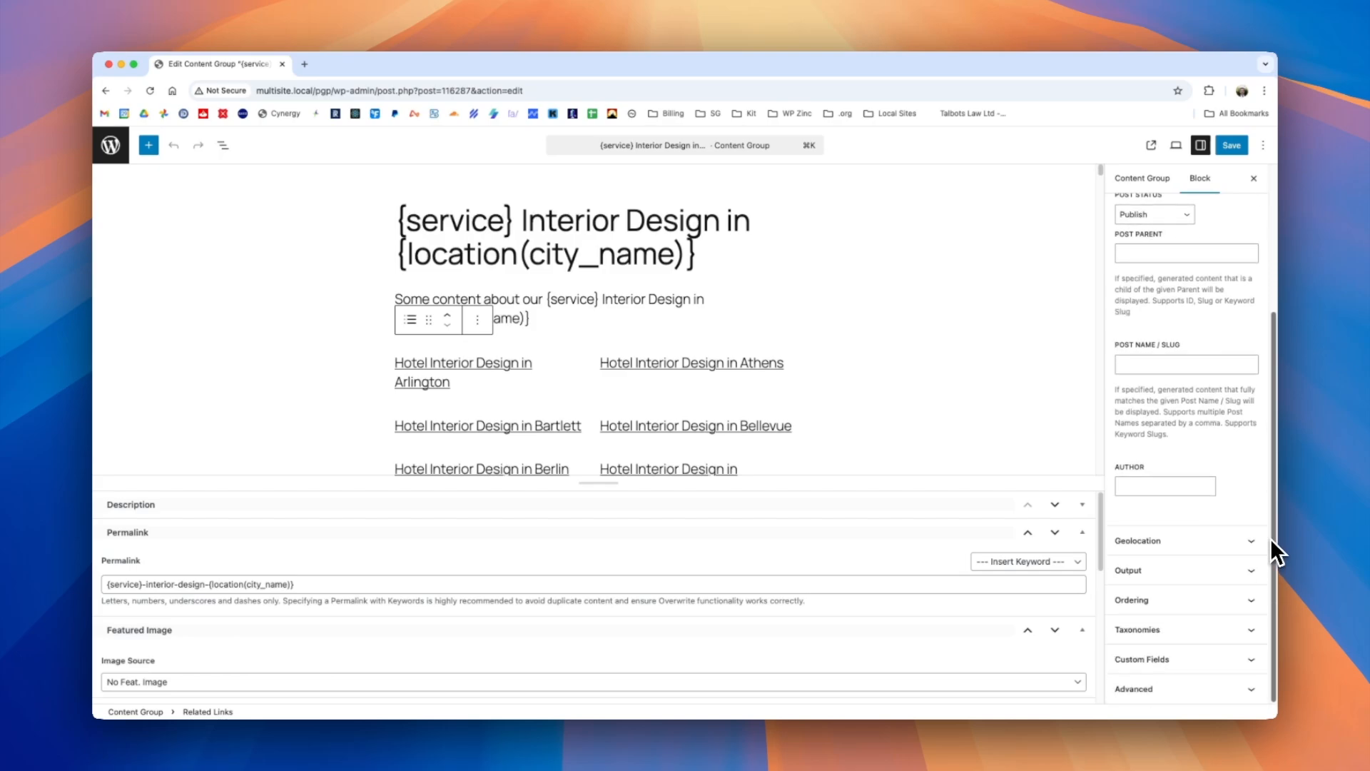
pyautogui.click(1196, 662)
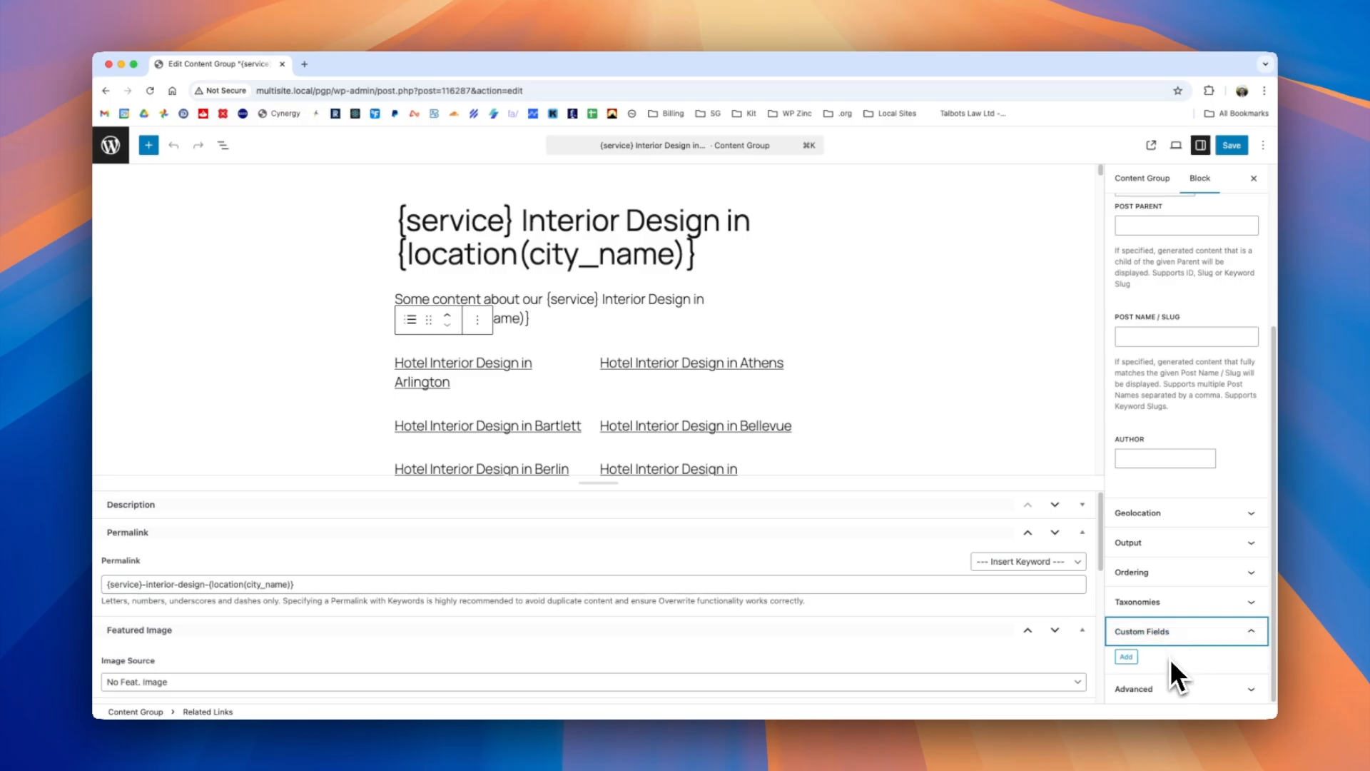
pyautogui.click(1126, 657)
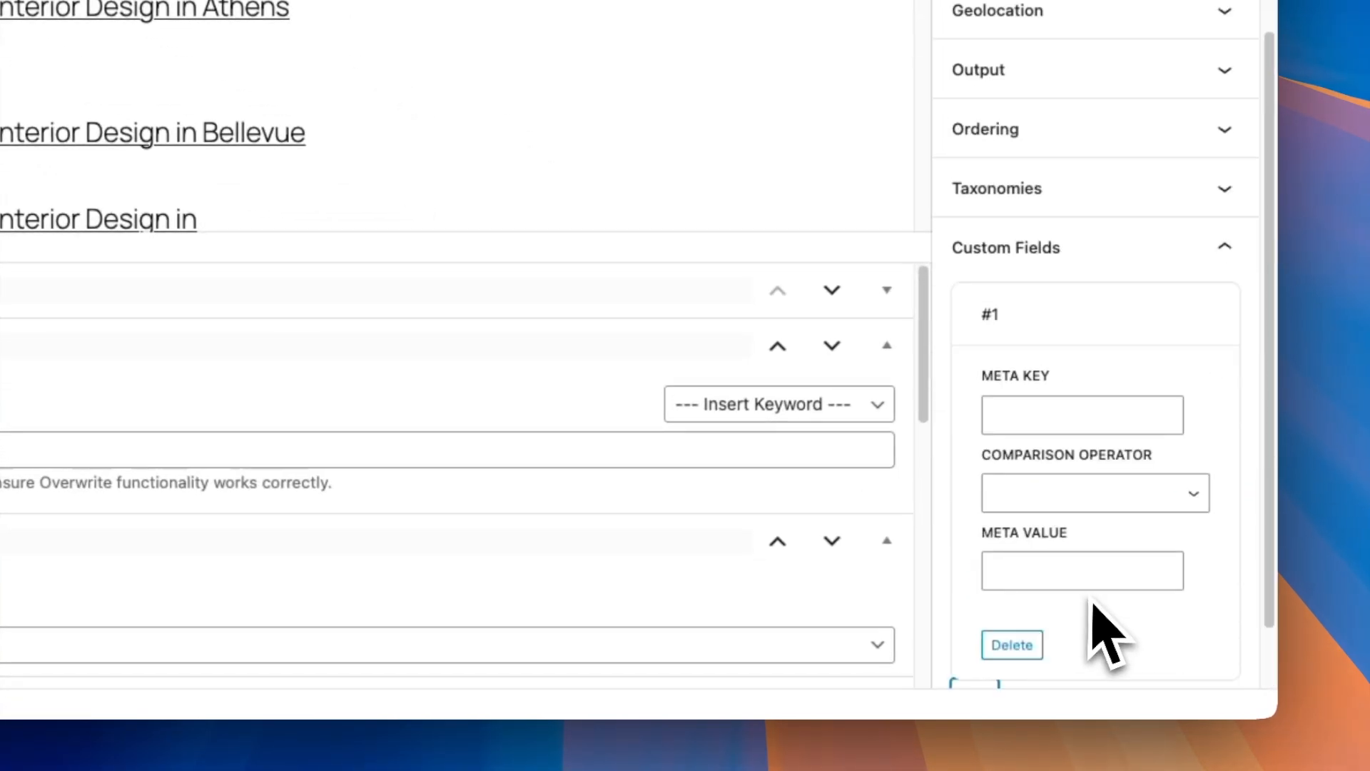
# Set the condition to meta key service, operator Equals and meta value {service}, and save the content group
pyautogui.click(1061, 315)
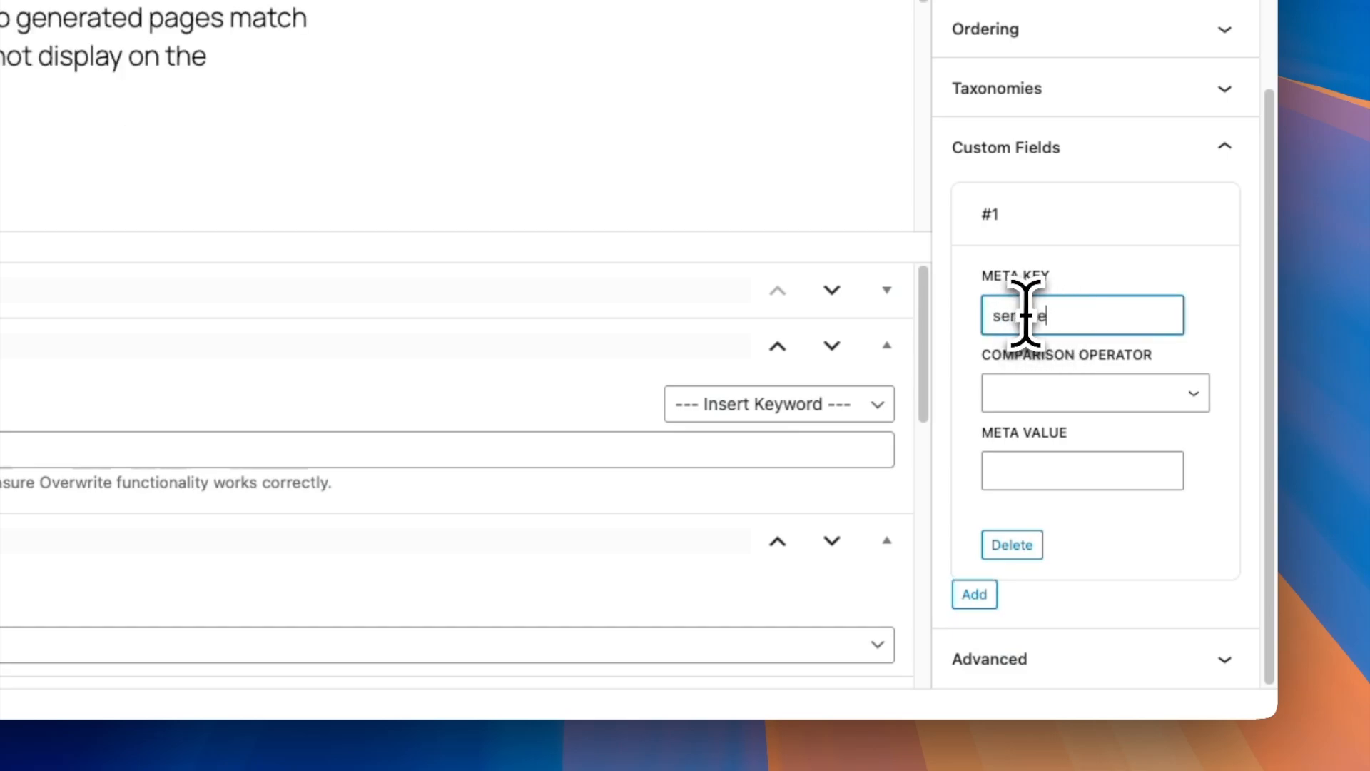
pyautogui.click(1056, 394)
pyautogui.click(1047, 447)
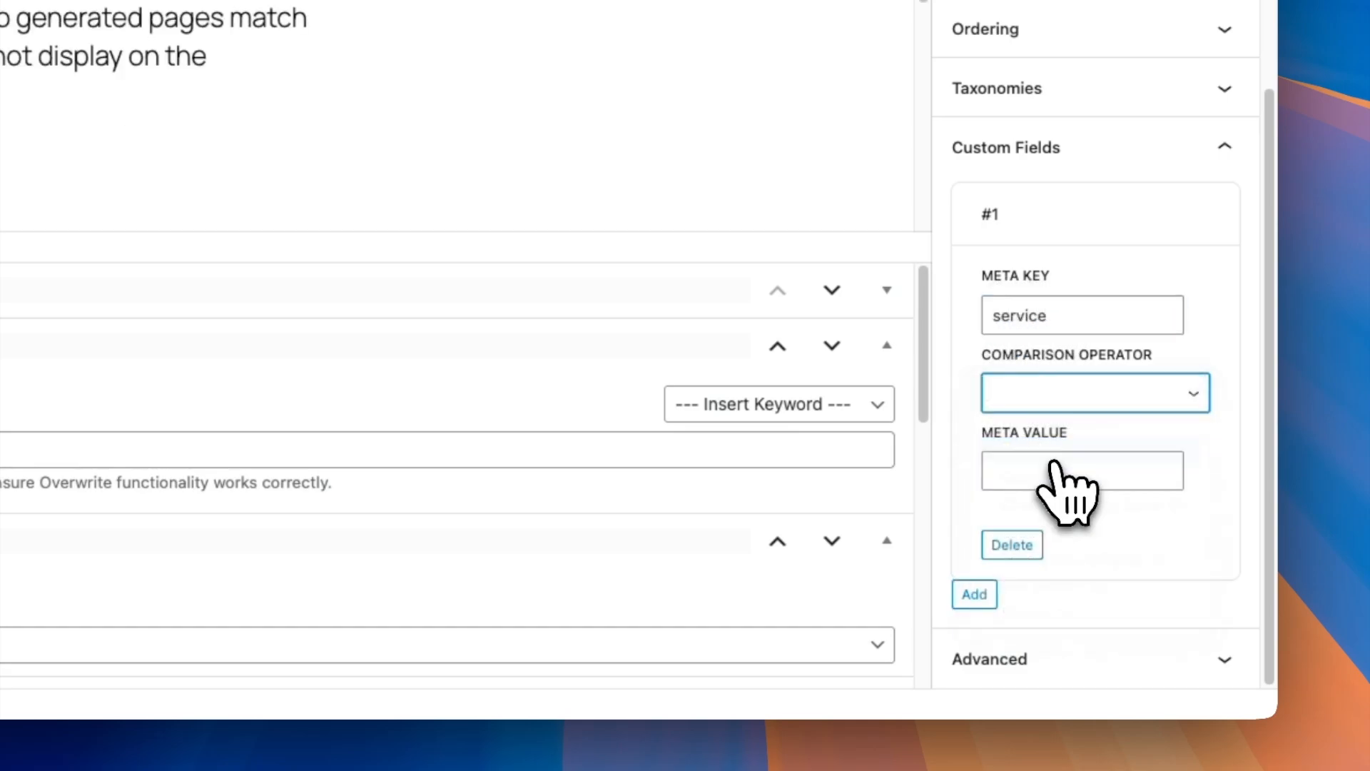
pyautogui.click(1056, 470)
pyautogui.click(1074, 414)
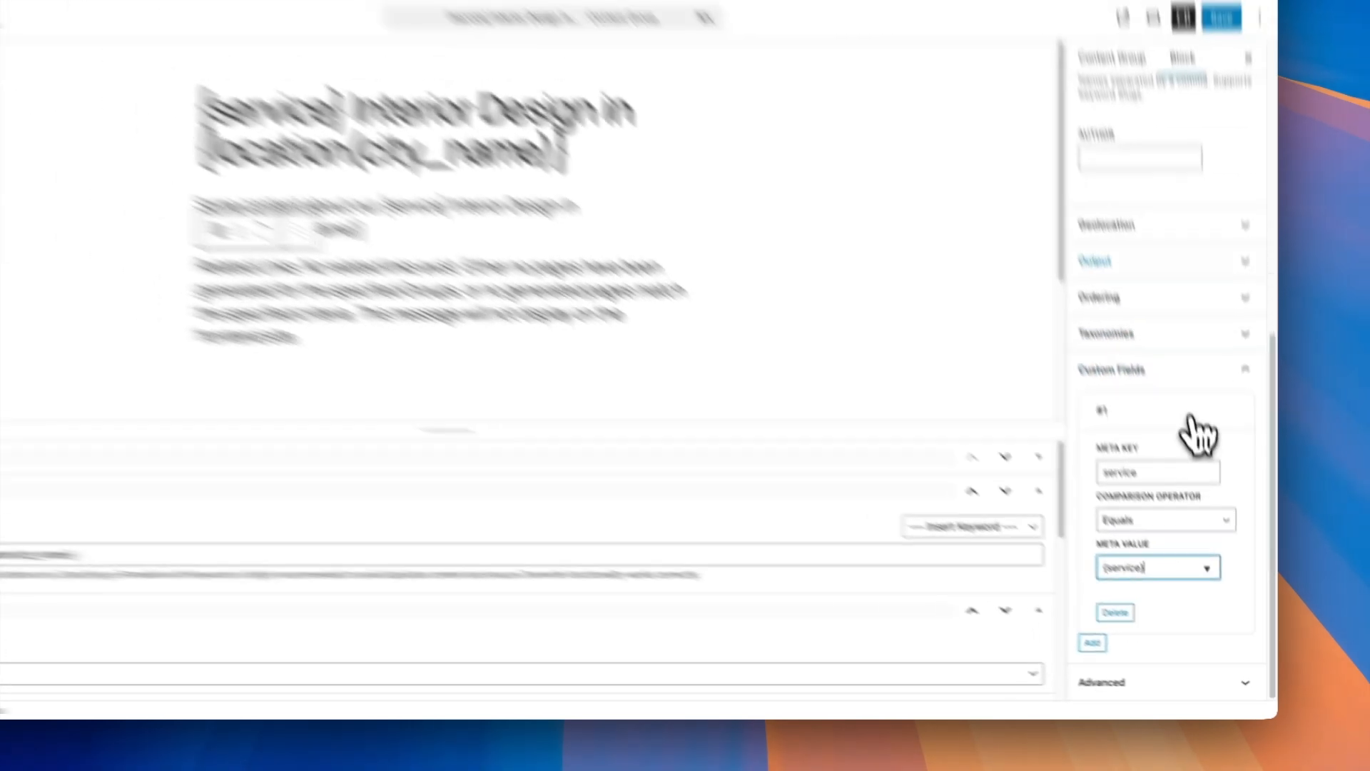
pyautogui.click(1232, 145)
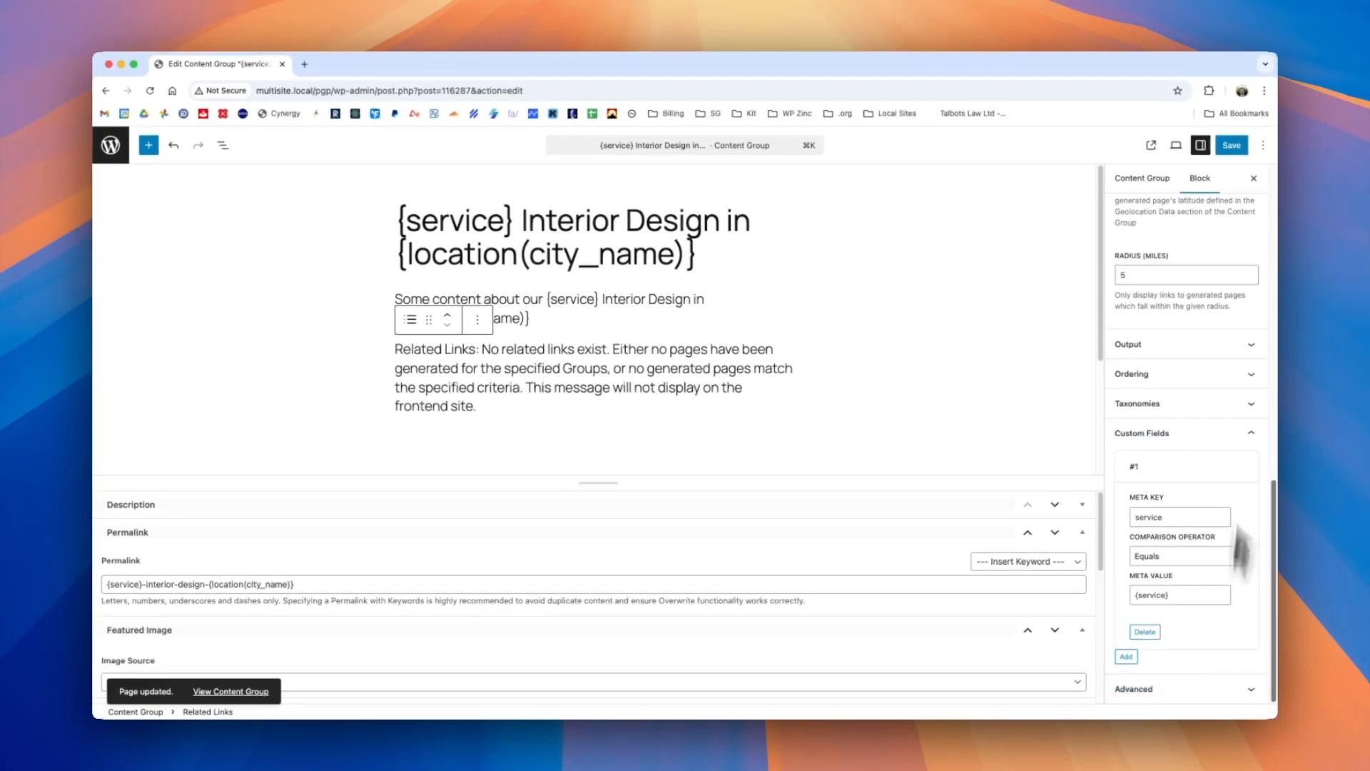
# Regenerate the content group's pages via browser and open the Office Interior Design in Brentwood page
pyautogui.click(1142, 178)
pyautogui.scroll(-10, 1263, 332)
pyautogui.click(1205, 580)
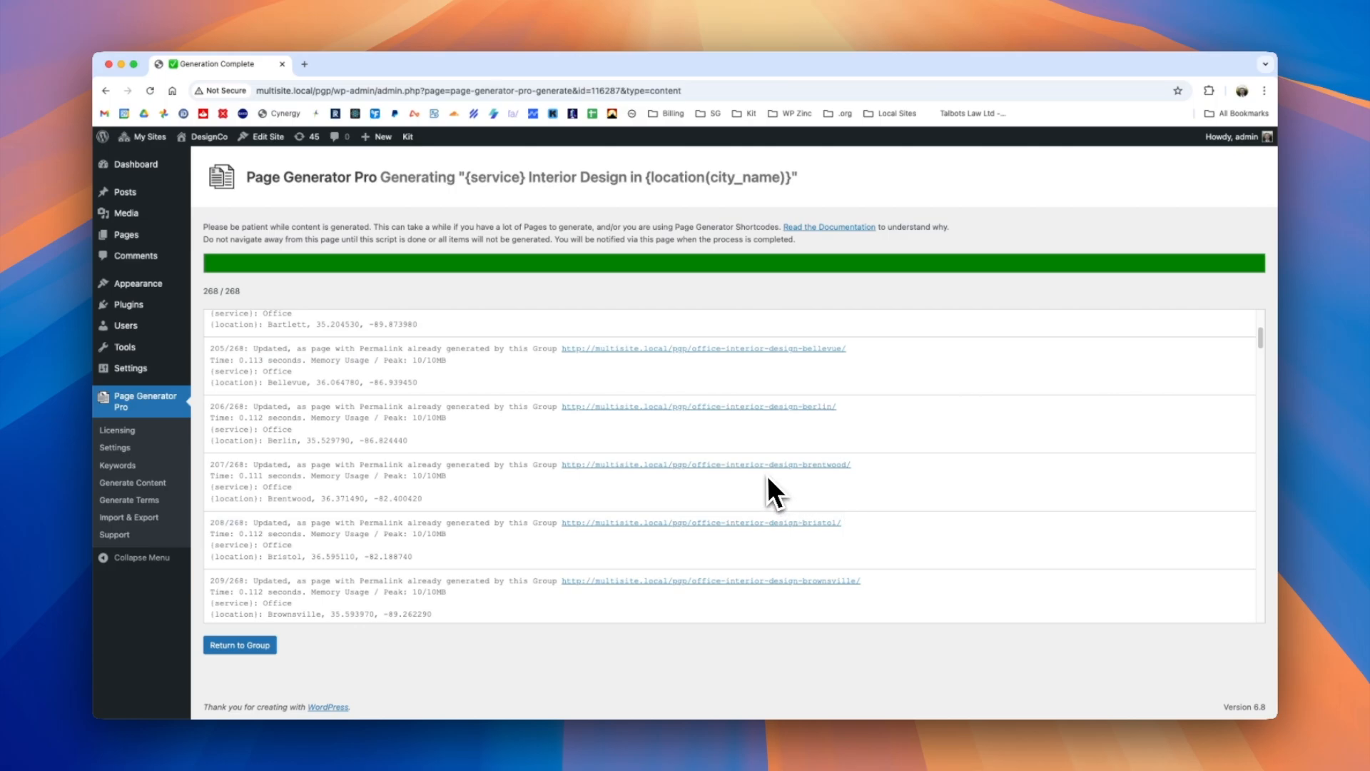
pyautogui.click(818, 468)
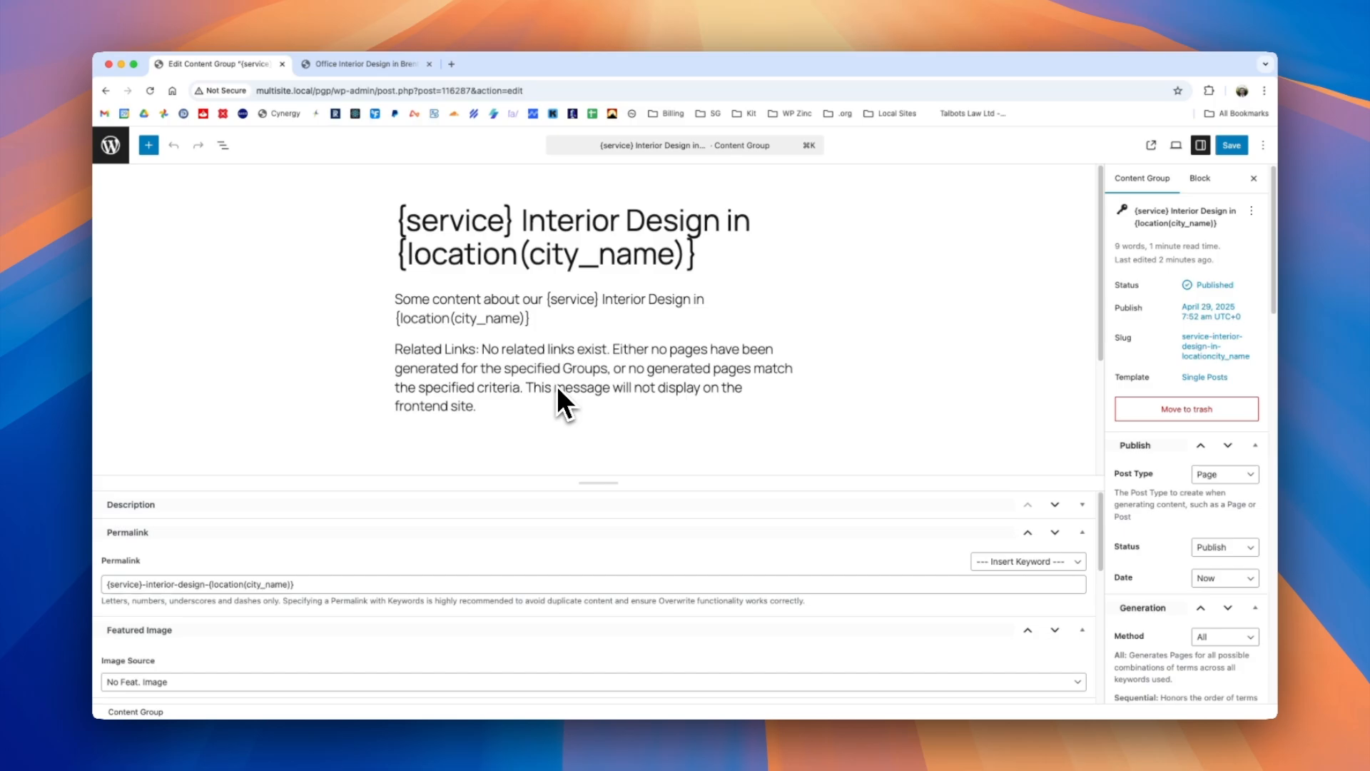
# Clear the latitude and longitude in the Related Links block's geolocation settings and set the radius to 0 miles
pyautogui.click(558, 387)
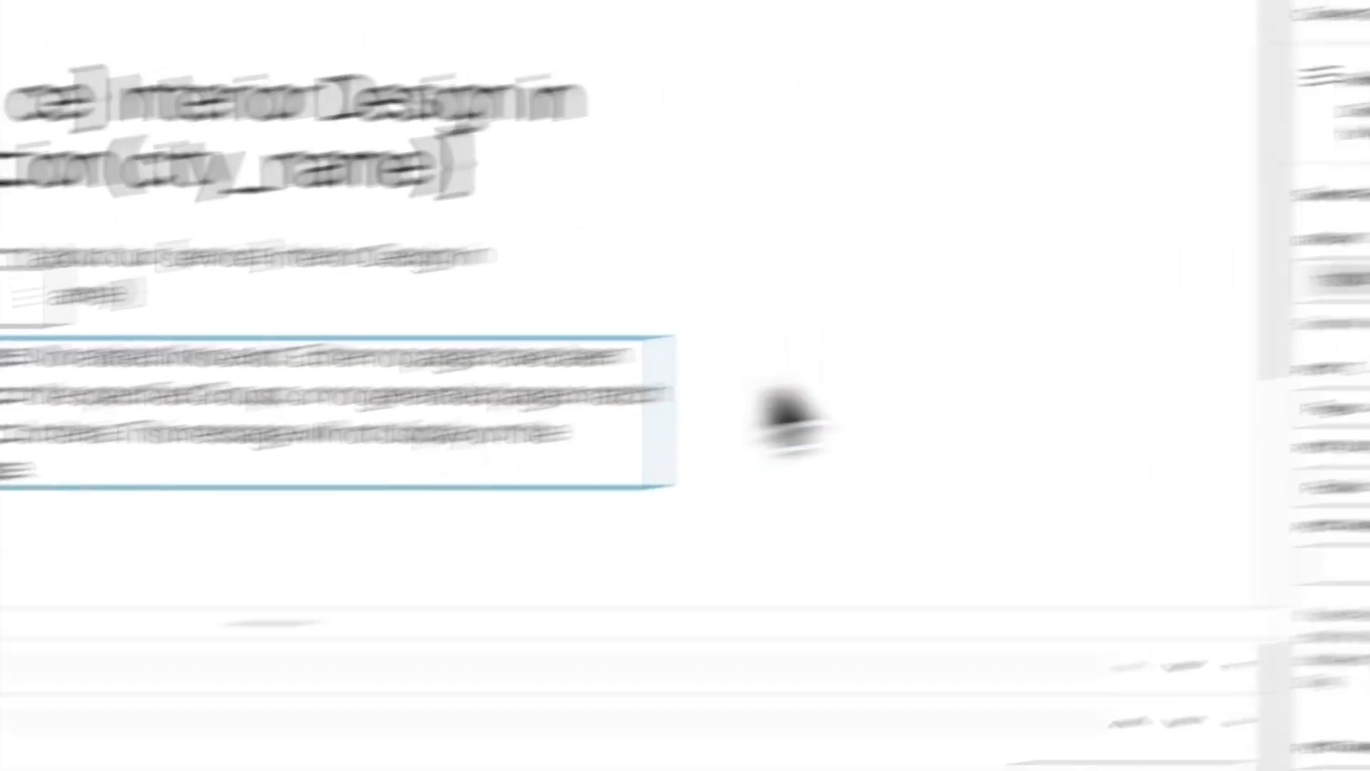
pyautogui.scroll(-5, 1277, 385)
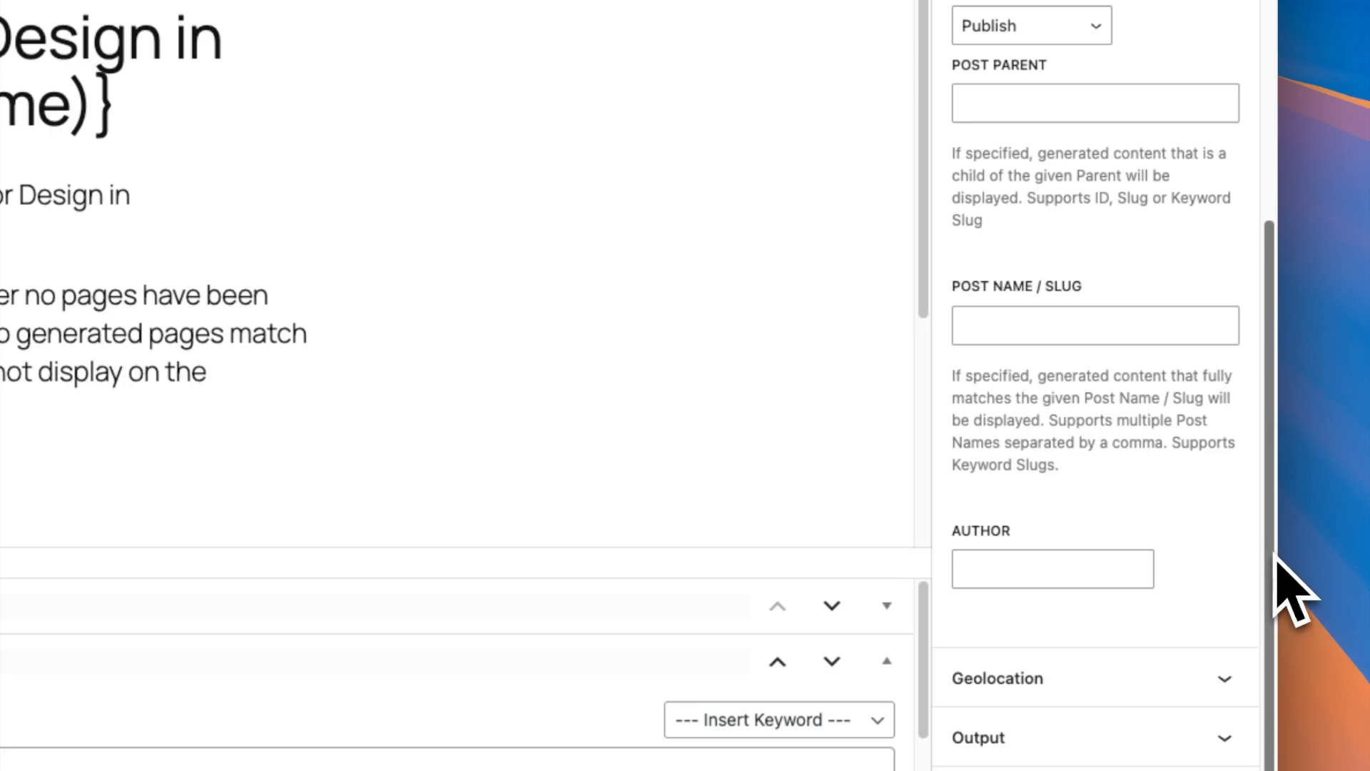
pyautogui.click(1226, 679)
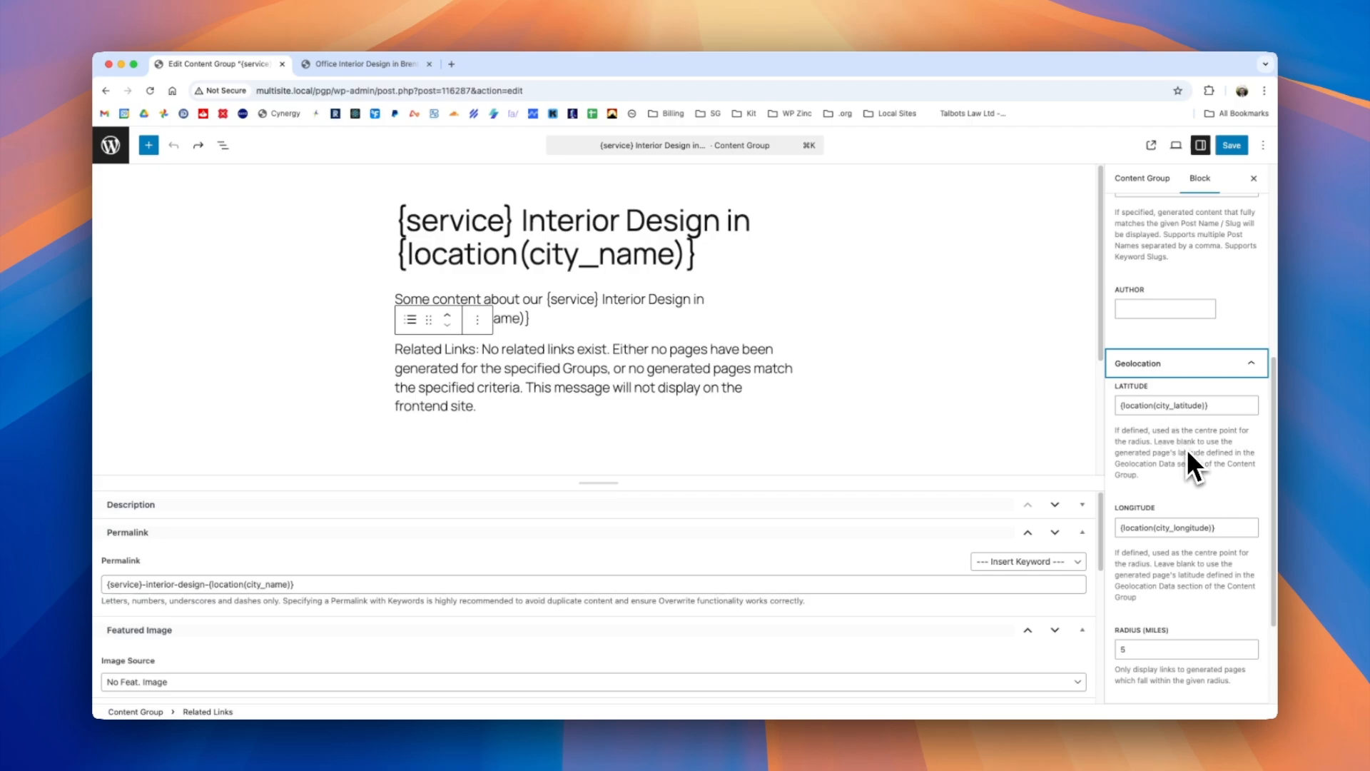
pyautogui.moveTo(1172, 401); pyautogui.dragTo(918, 413)
pyautogui.press('BackSpace')
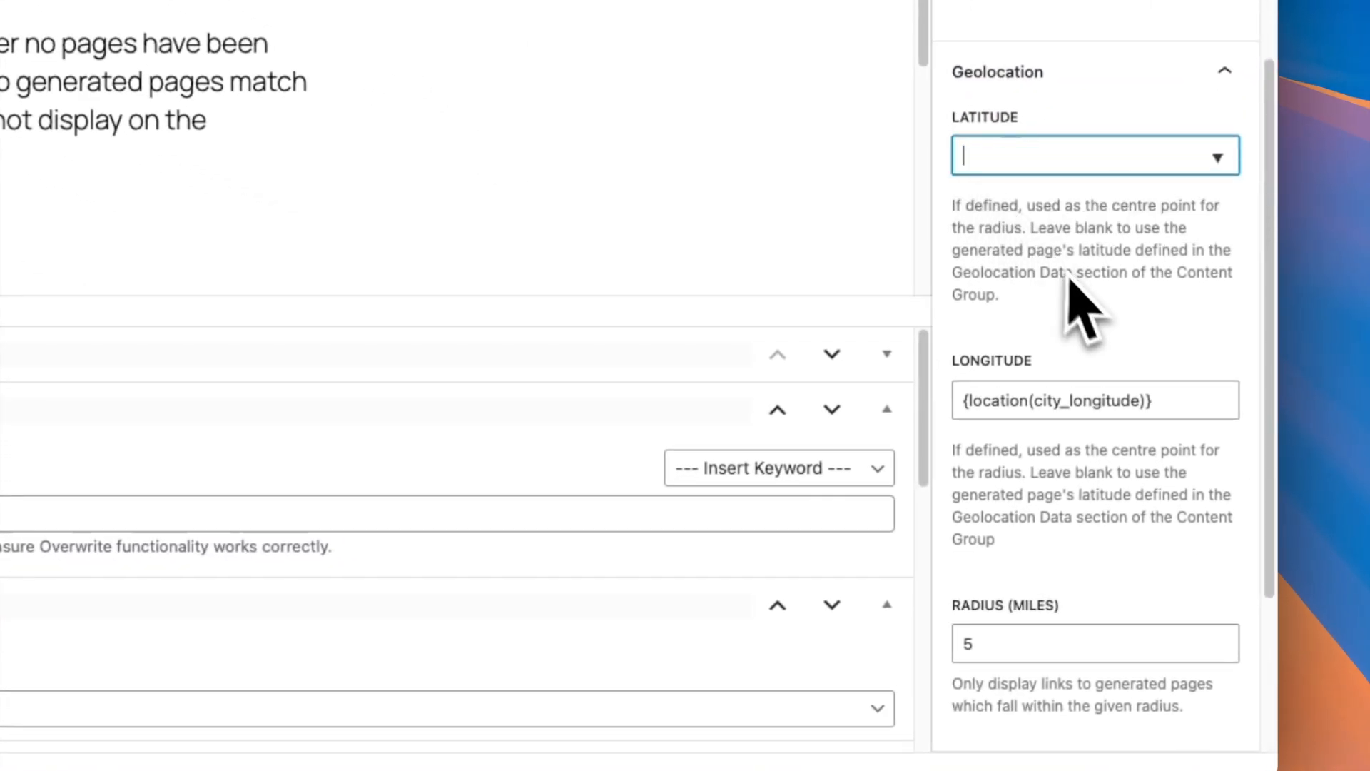
pyautogui.click(1163, 401)
pyautogui.press('BackSpace')
pyautogui.click(1002, 642)
pyautogui.press('BackSpace')
pyautogui.write('0')
pyautogui.click(1213, 40)
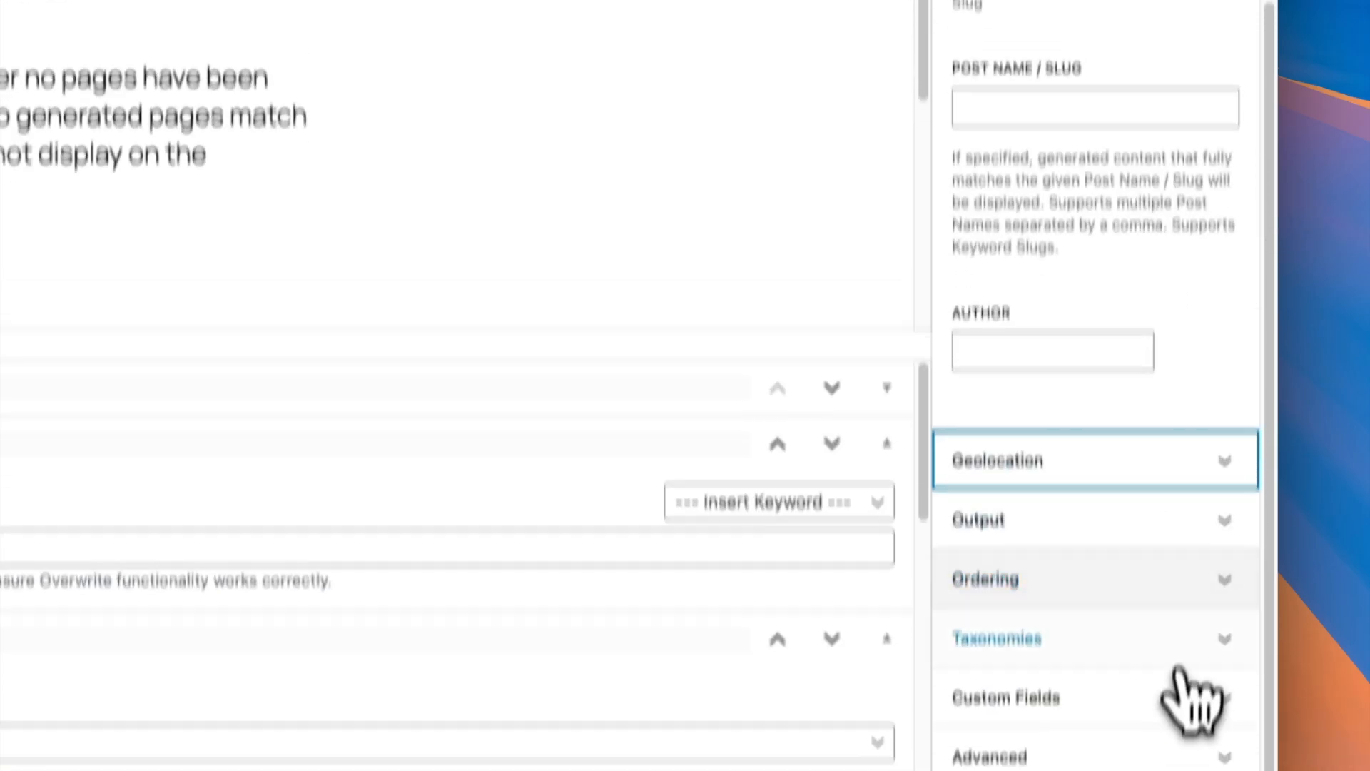
# Replace the Related Links custom field condition's meta key with location_city_name, copied from the generated Brentwood page's custom fields
pyautogui.click(1190, 698)
pyautogui.scroll(-5, 1185, 642)
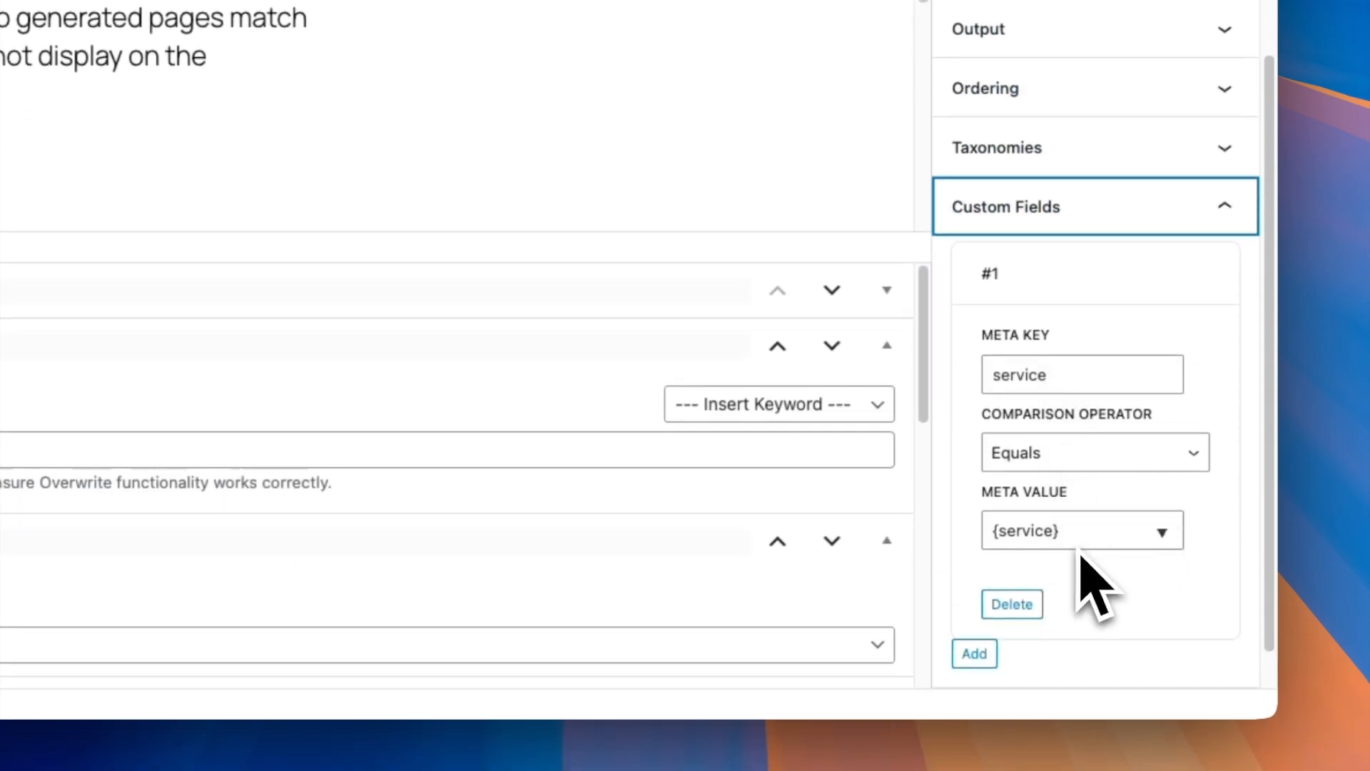
pyautogui.moveTo(1058, 378); pyautogui.dragTo(974, 376)
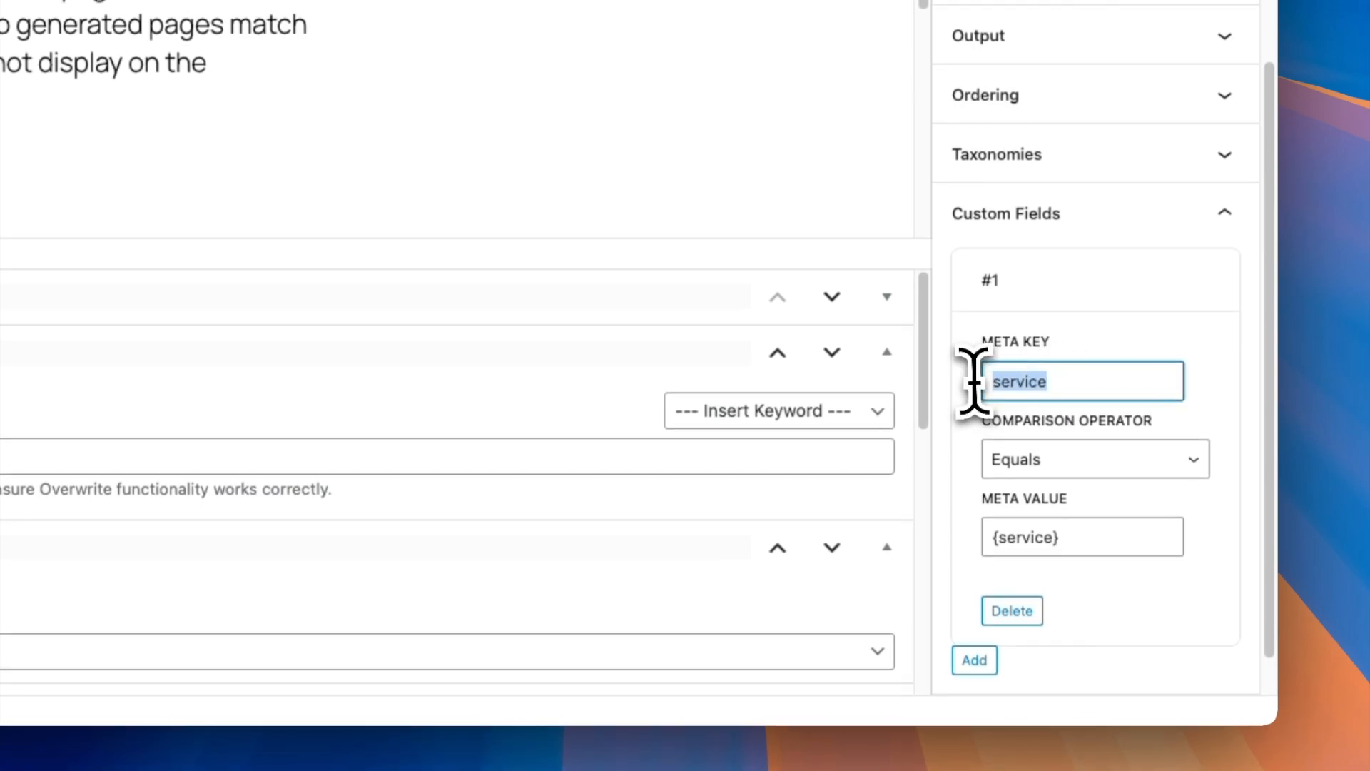
pyautogui.write('loc')
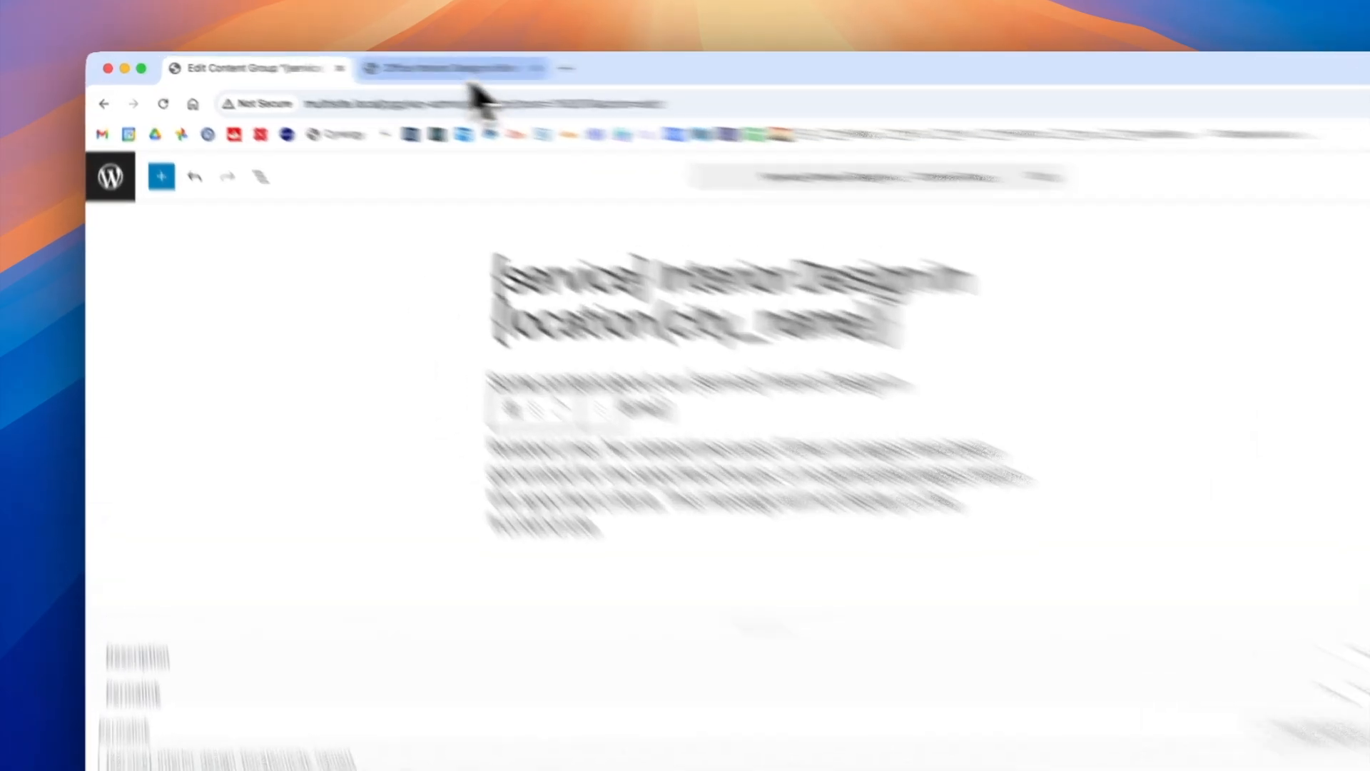
pyautogui.click(371, 64)
pyautogui.click(732, 236)
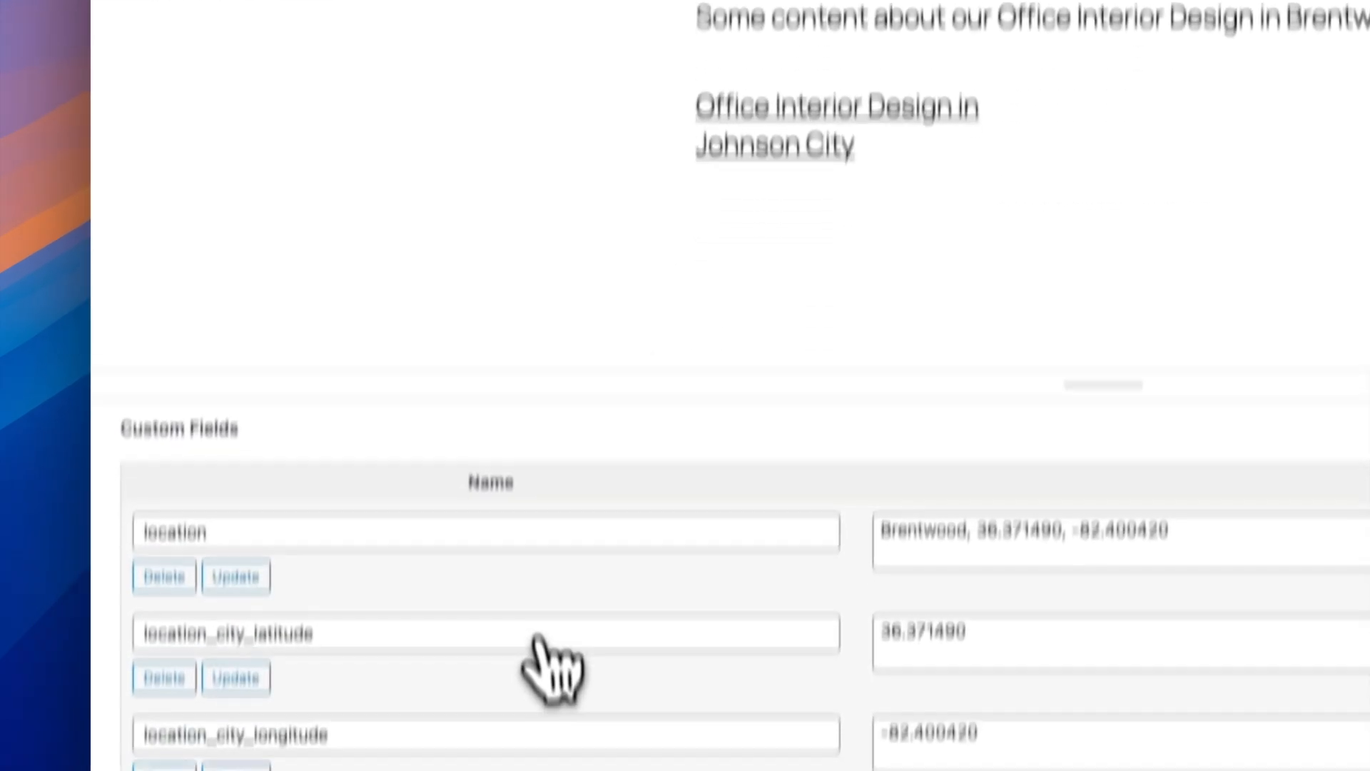
pyautogui.scroll(-5, 553, 667)
pyautogui.moveTo(303, 439); pyautogui.dragTo(145, 440)
pyautogui.press('super+c')
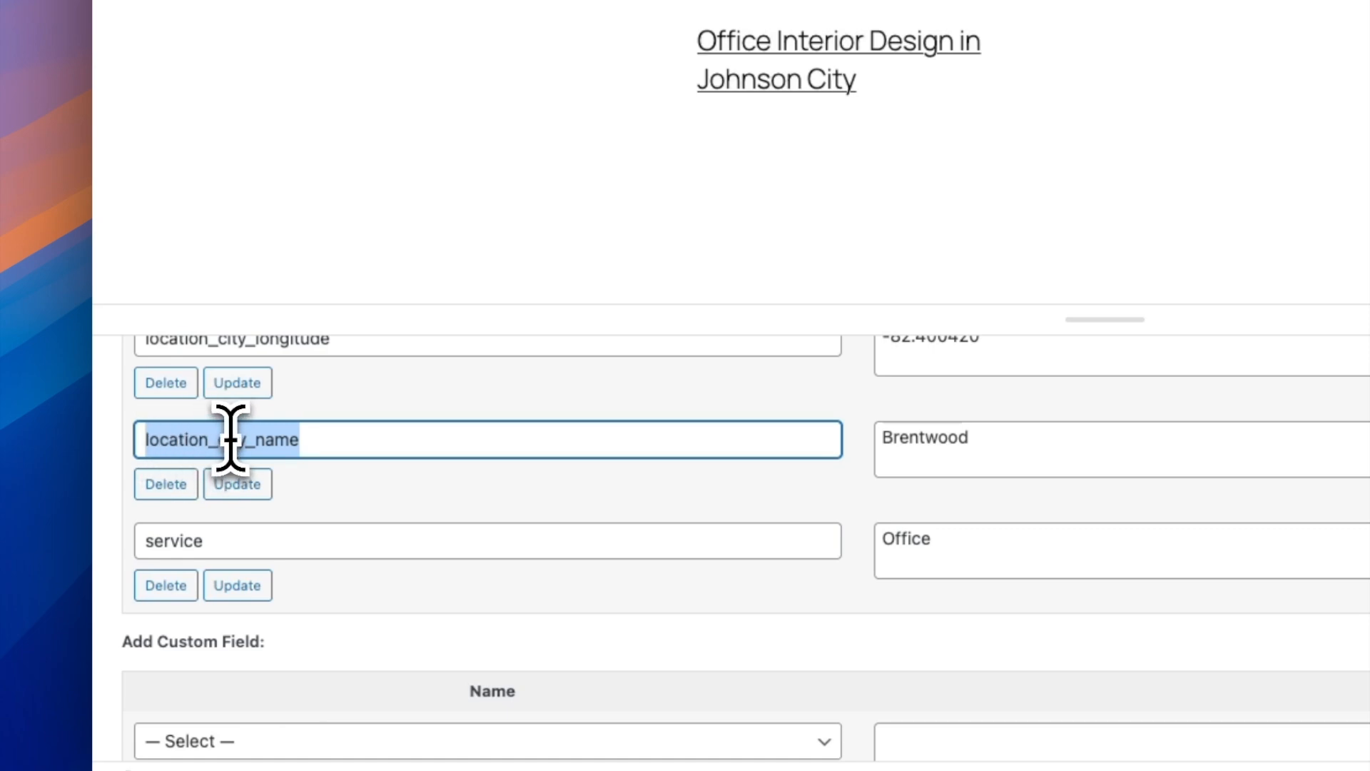
pyautogui.click(403, 79)
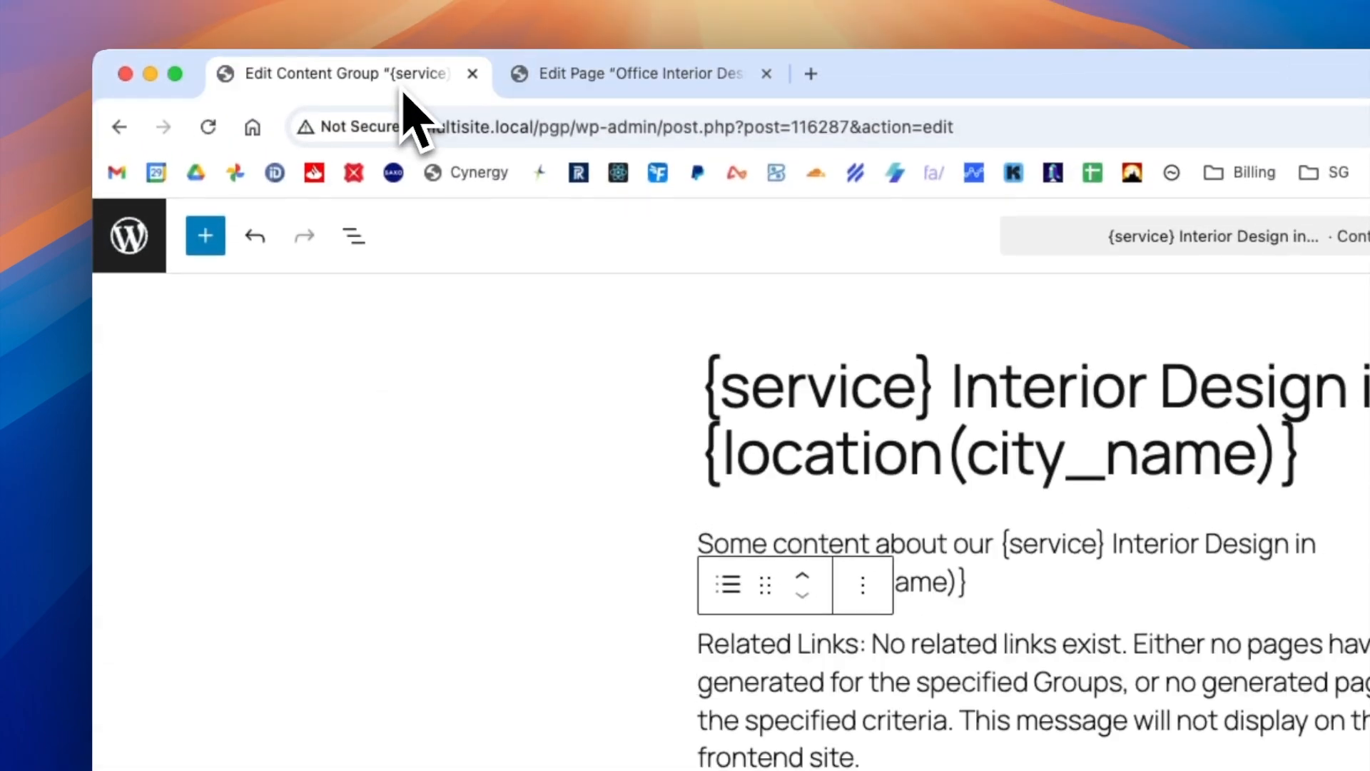
pyautogui.press('super+v')
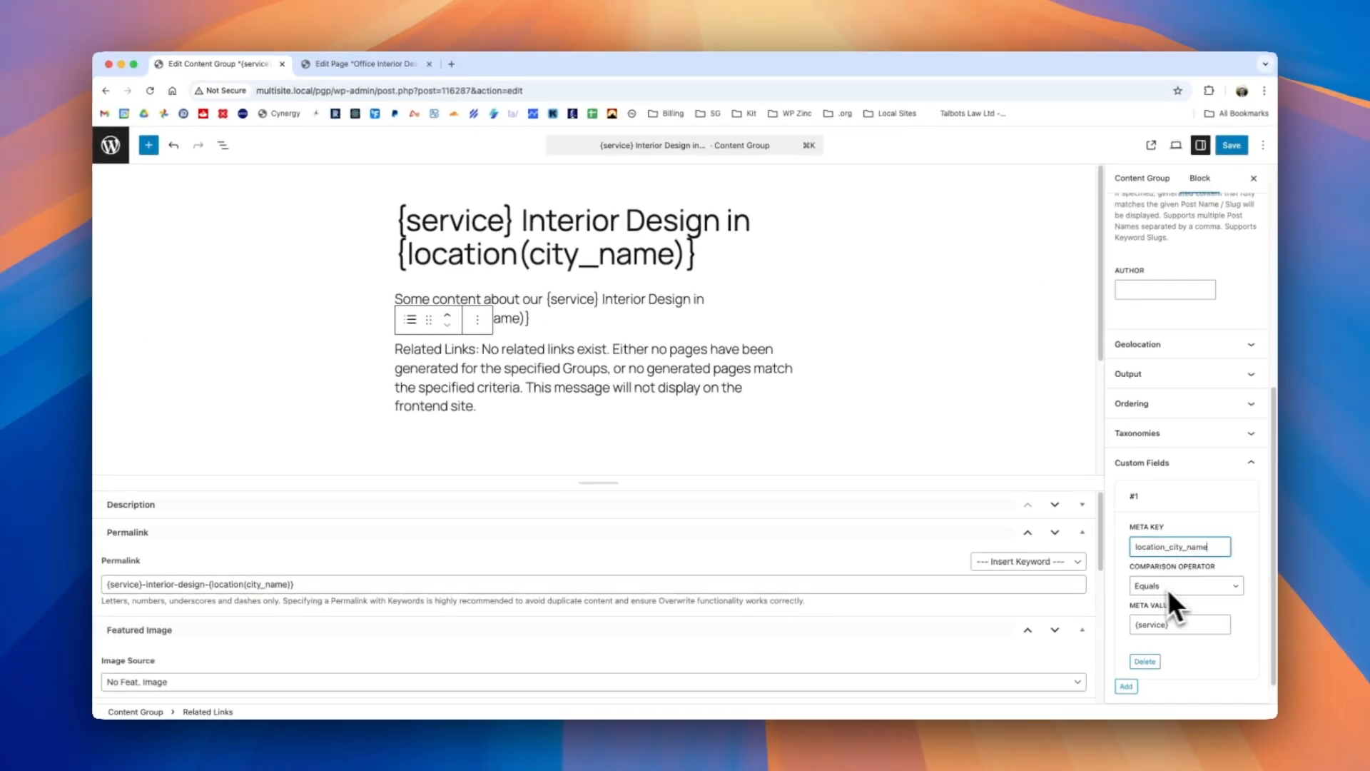
# Set the condition's meta value to {location(city_name)} and regenerate the saved content group's pages via browser
pyautogui.moveTo(1175, 626); pyautogui.dragTo(1118, 627)
pyautogui.press('BackSpace')
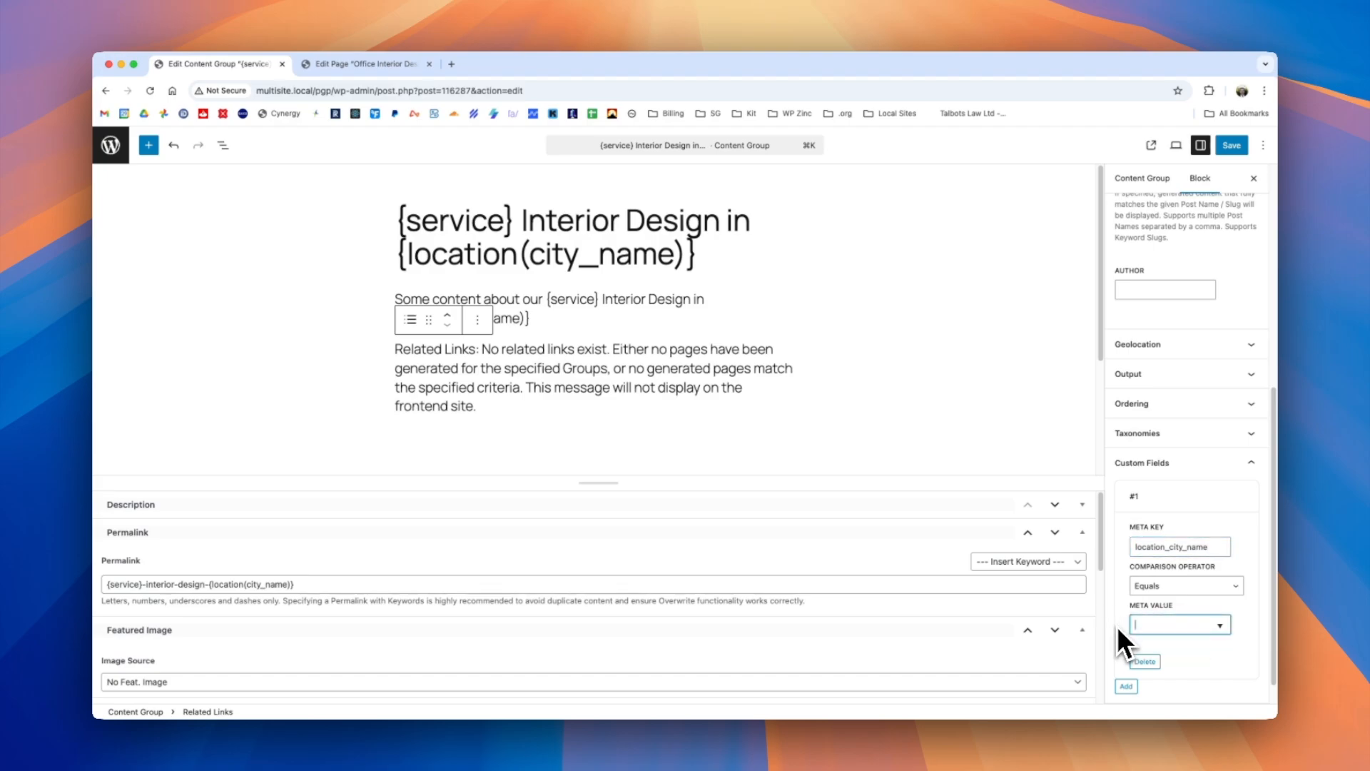
pyautogui.write('{')
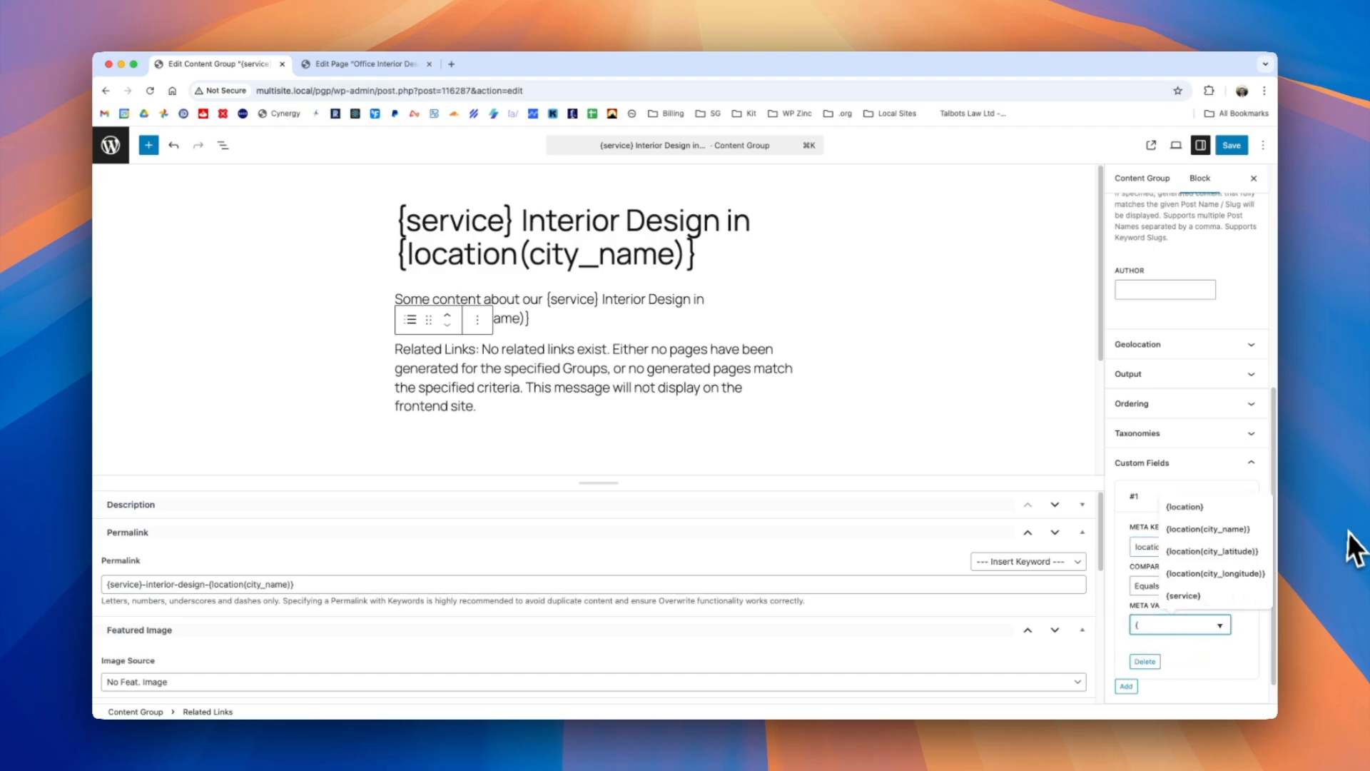
pyautogui.click(1226, 529)
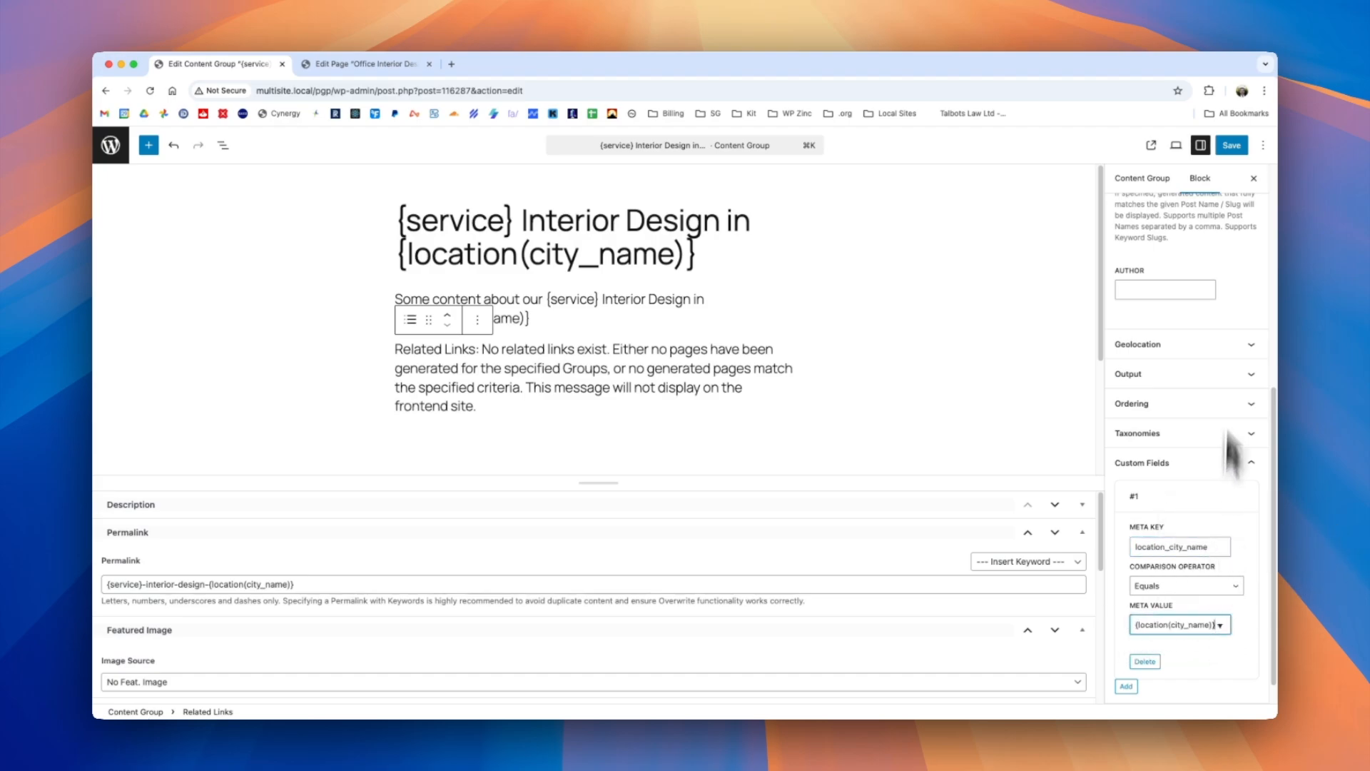
pyautogui.click(1232, 146)
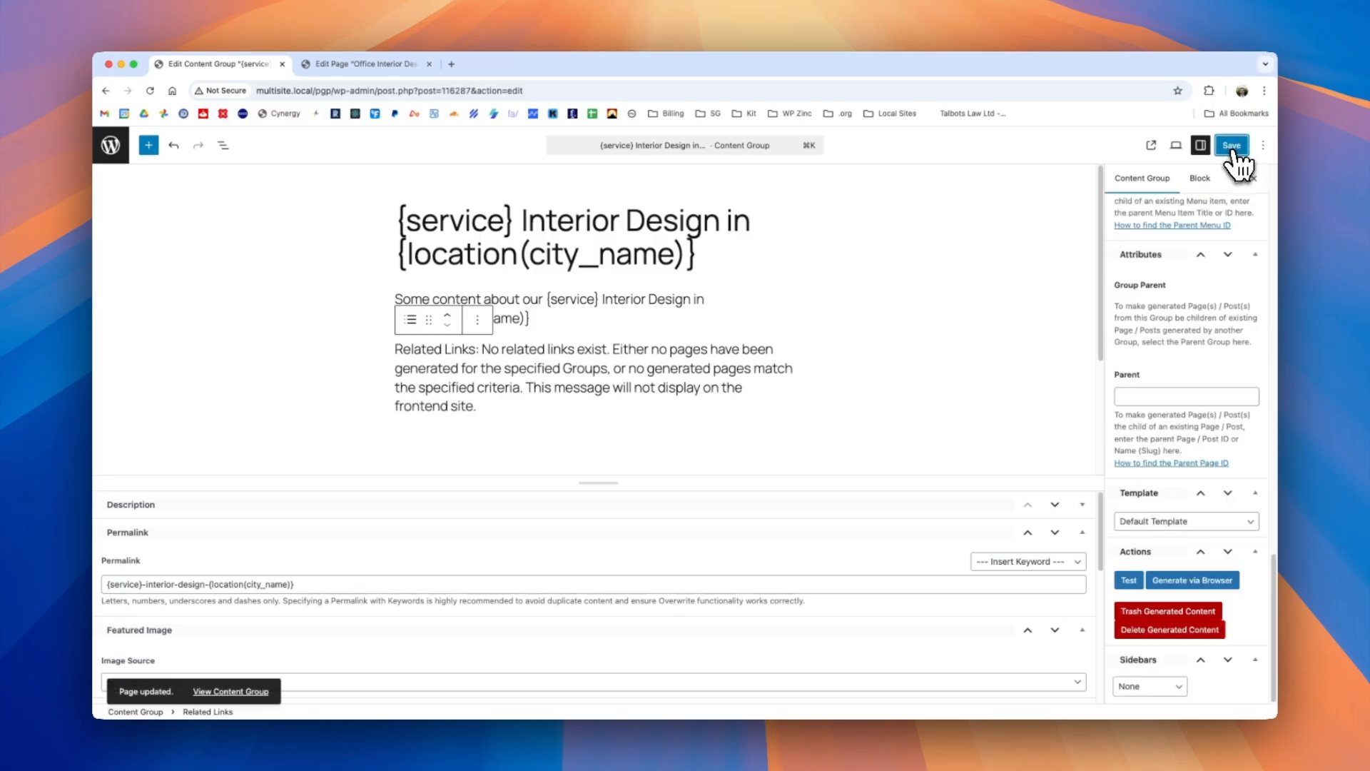
pyautogui.click(1206, 582)
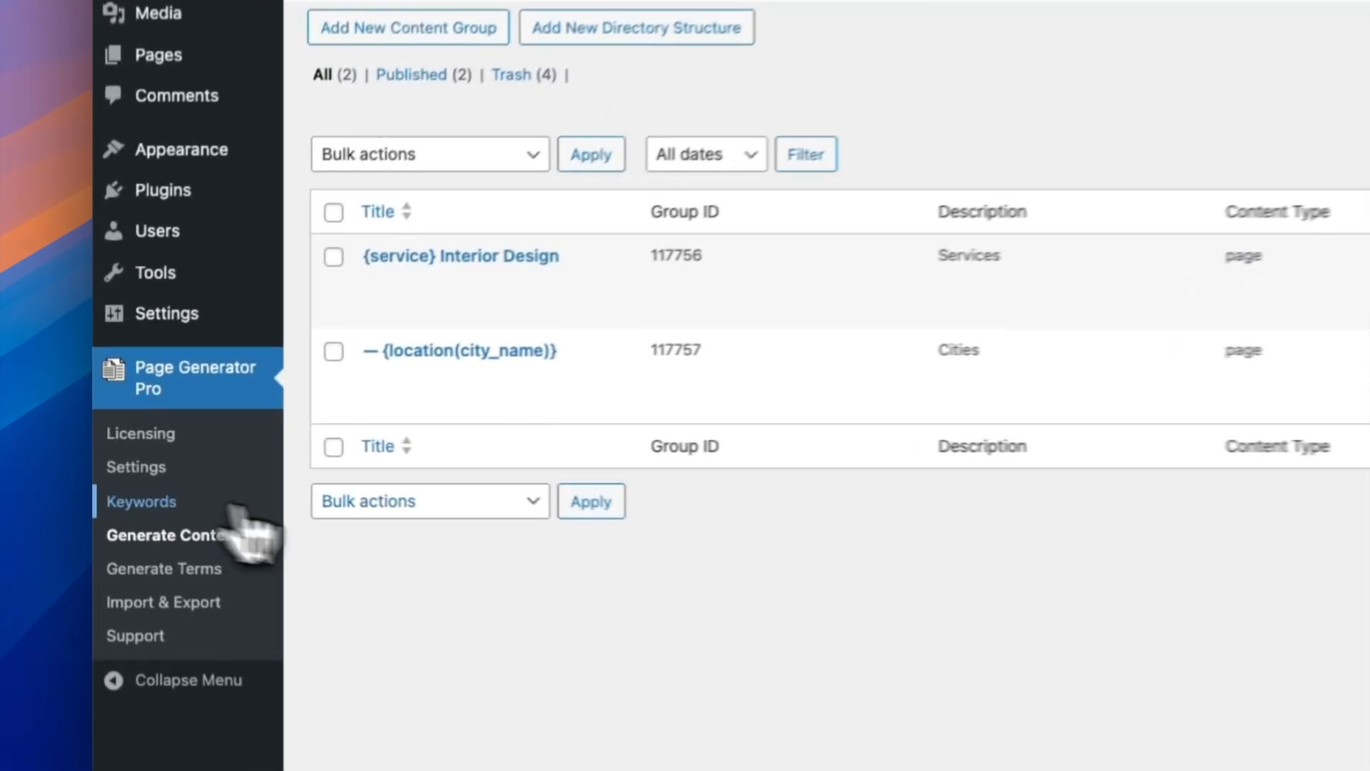
# Review the terms defined in the service and location keywords
pyautogui.click(117, 466)
pyautogui.click(398, 373)
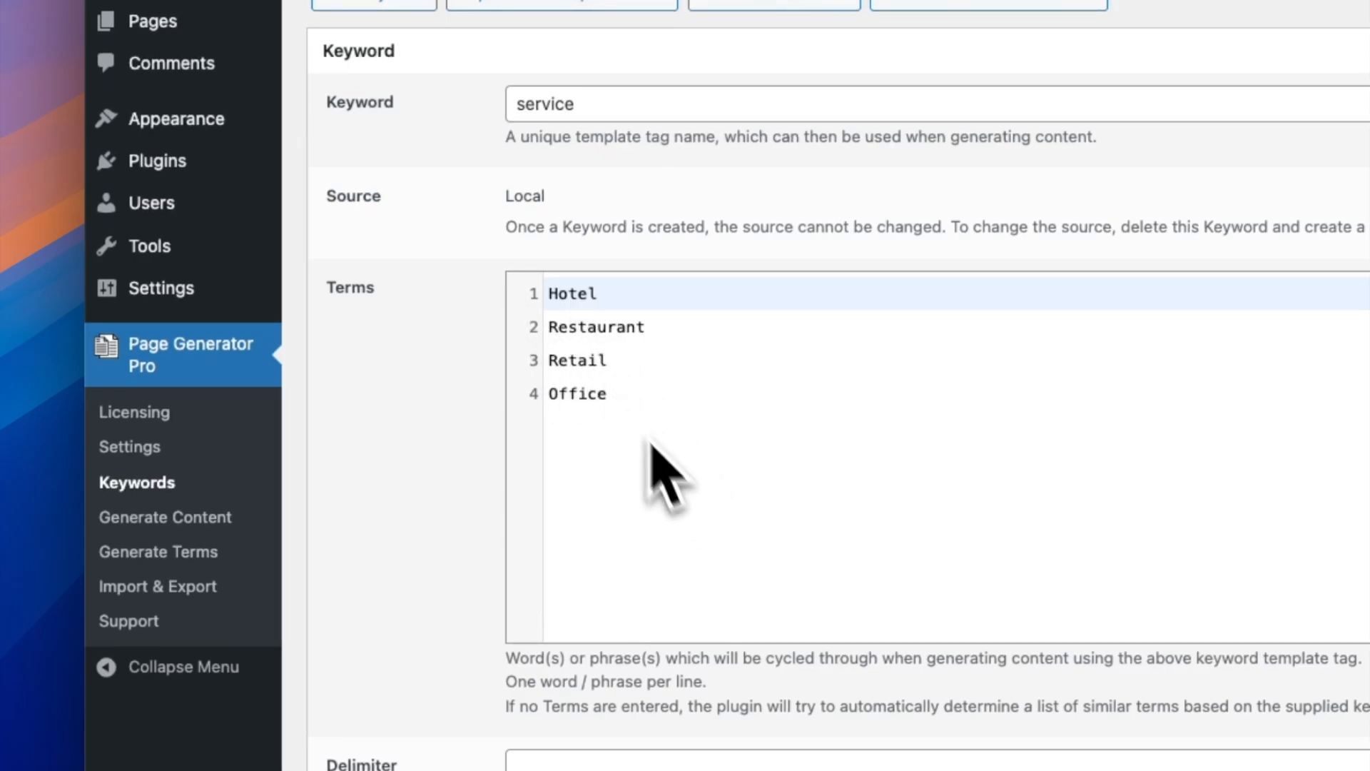
pyautogui.hotkey('alt', 'Left')
pyautogui.click(392, 209)
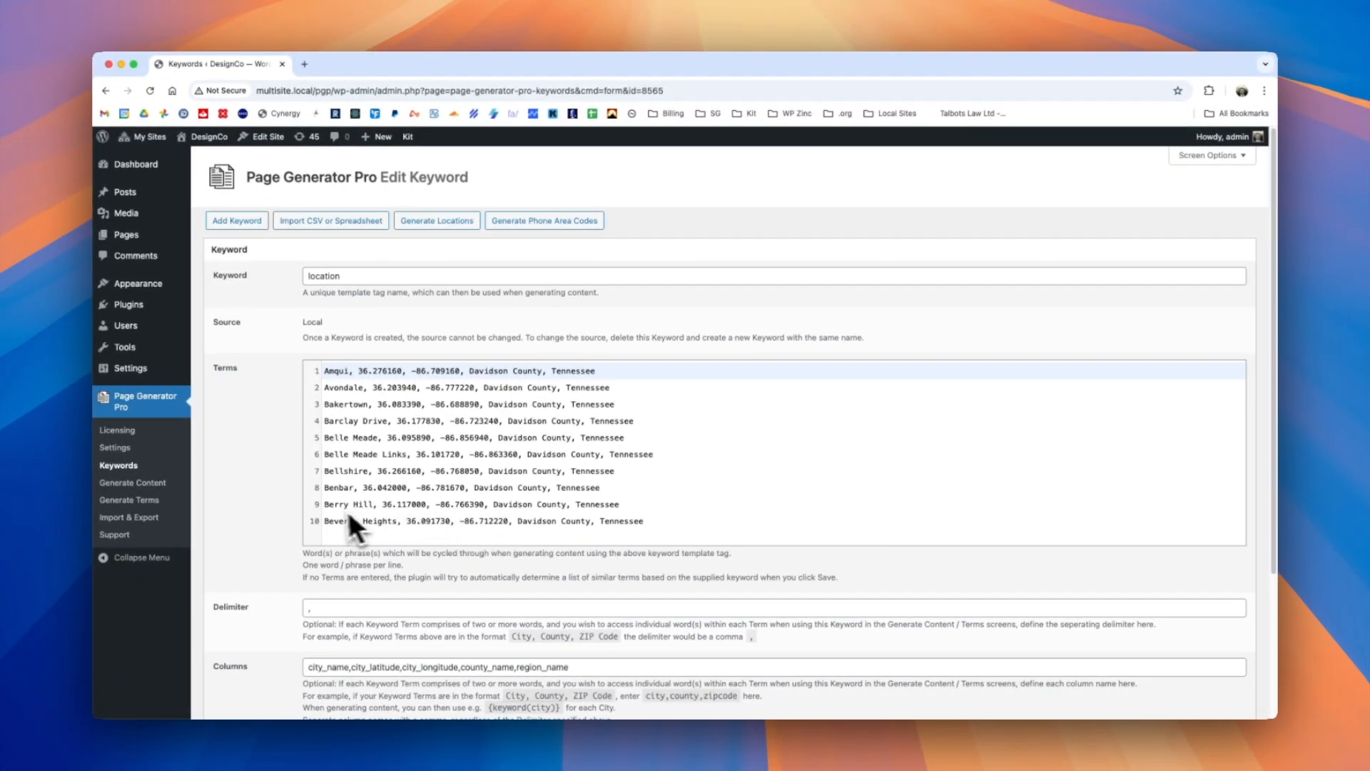
# Open the new directory structure setup from the content groups and review the available structures
pyautogui.click(161, 485)
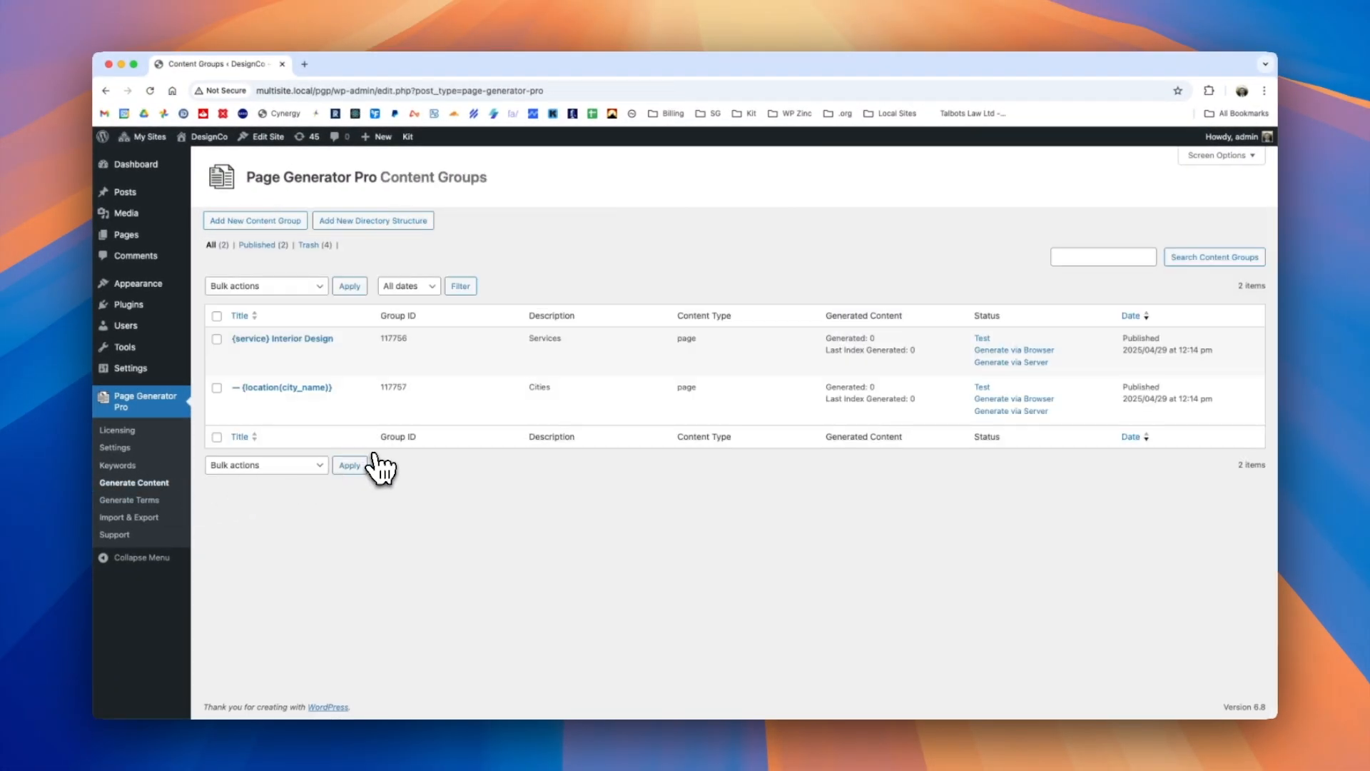
pyautogui.moveTo(322, 399)
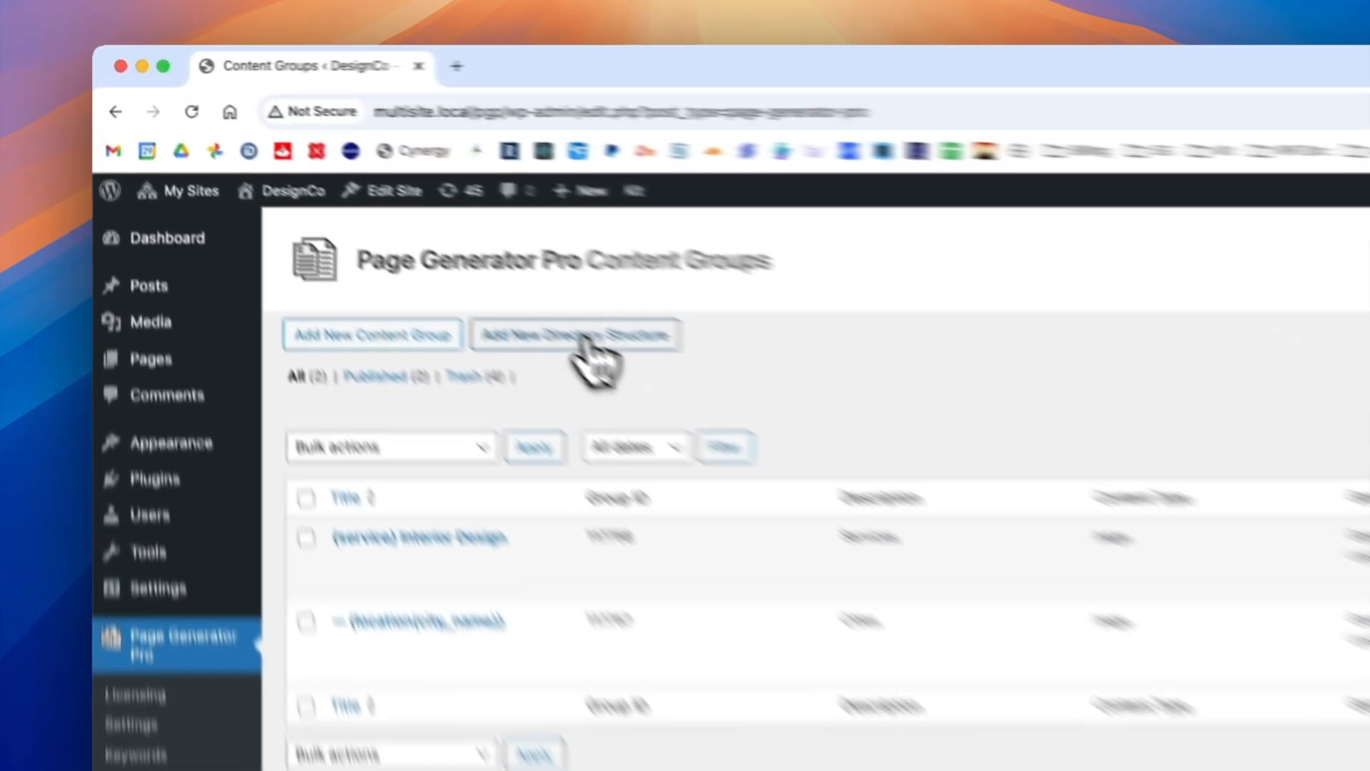
pyautogui.click(592, 349)
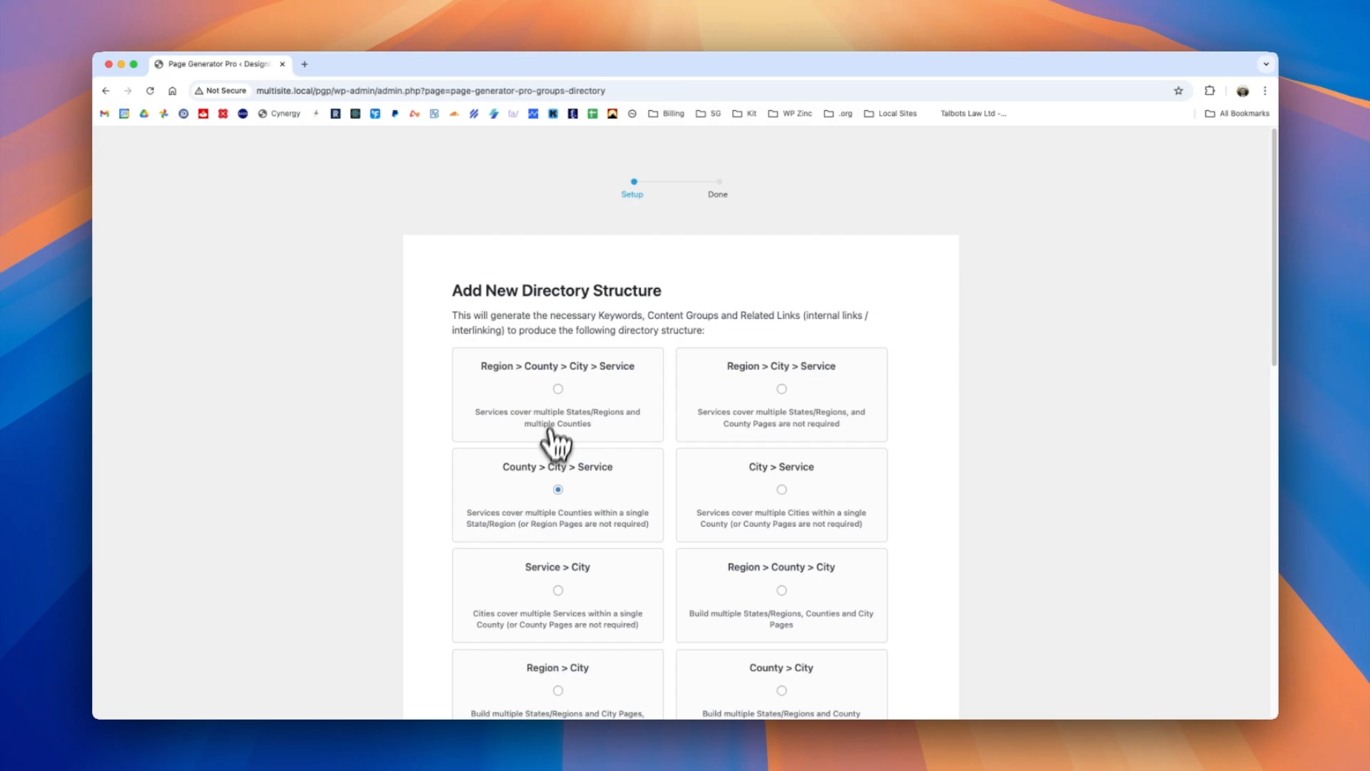
pyautogui.scroll(-3, 557, 428)
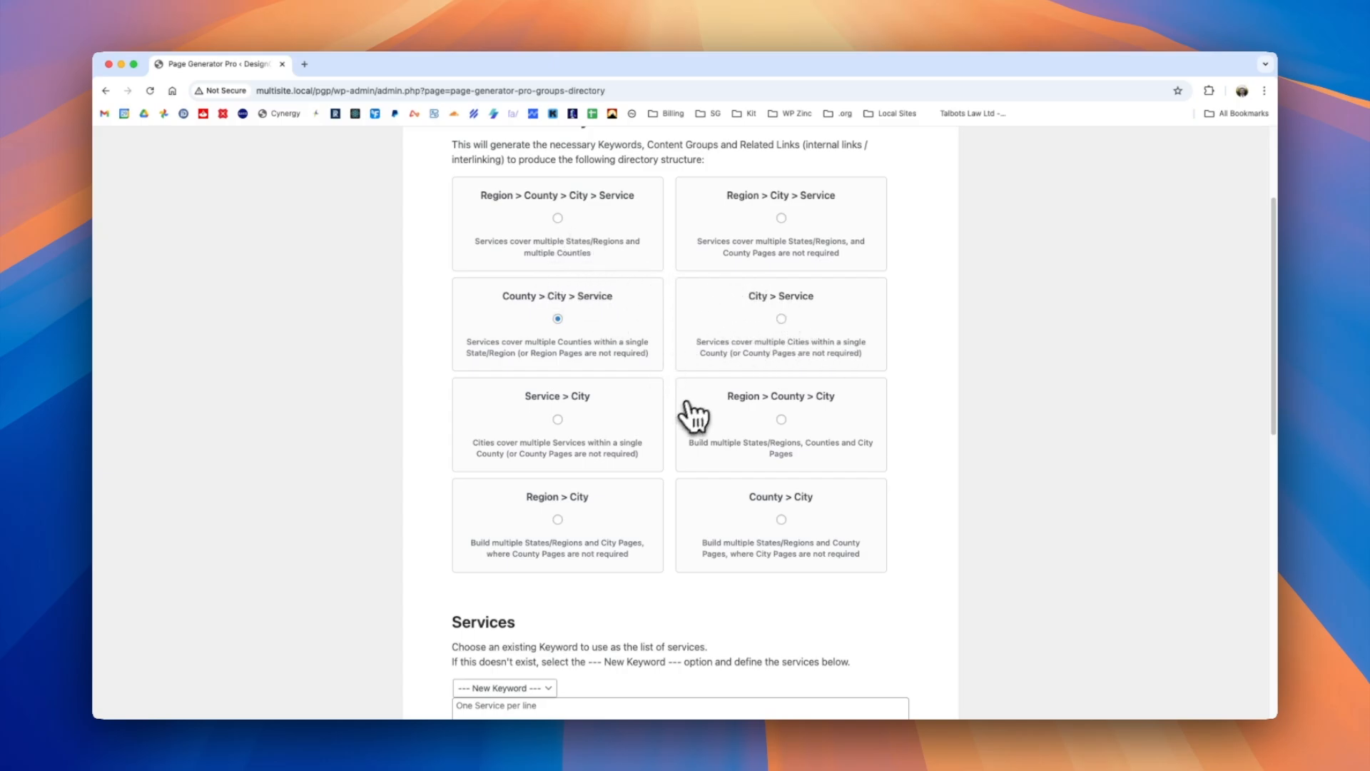
pyautogui.click(107, 92)
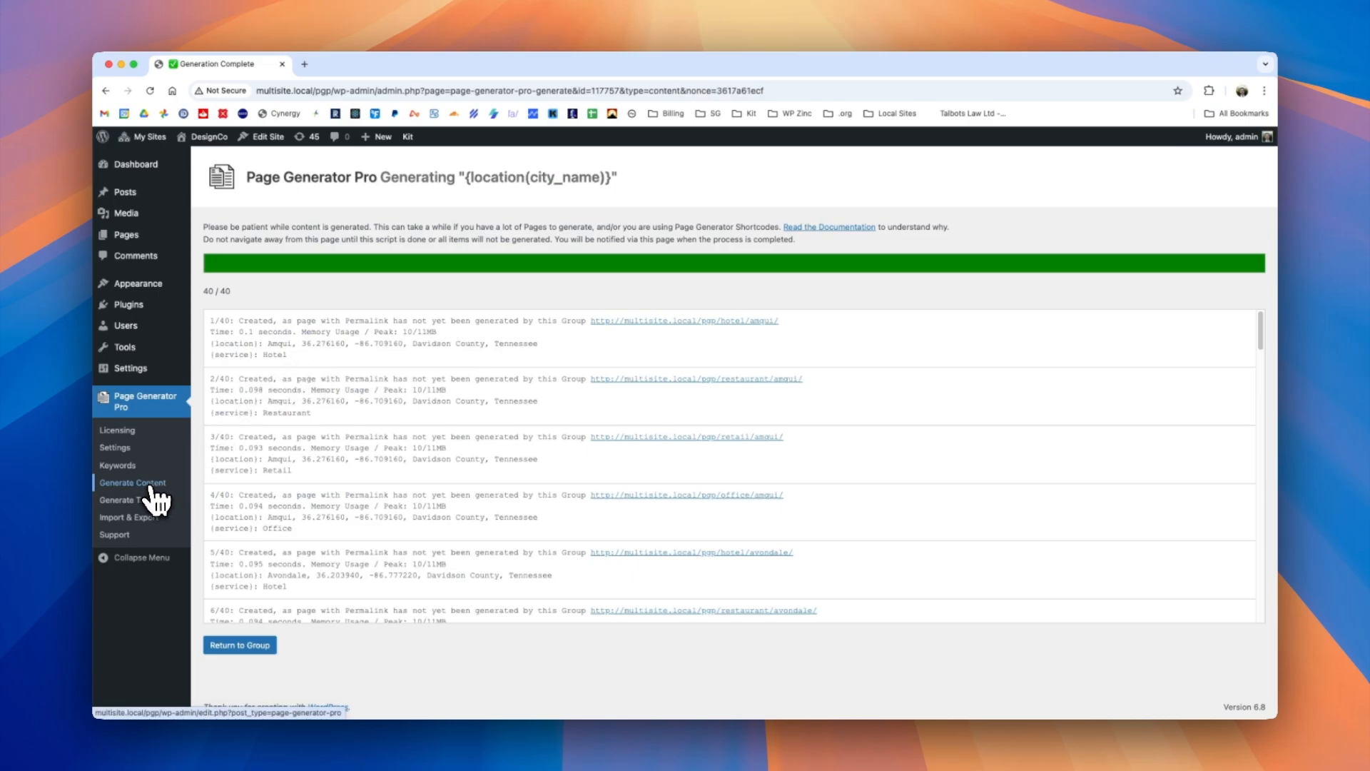
# Review the generated items in the content groups list and the parent and child hierarchy in the site's pages
pyautogui.click(151, 486)
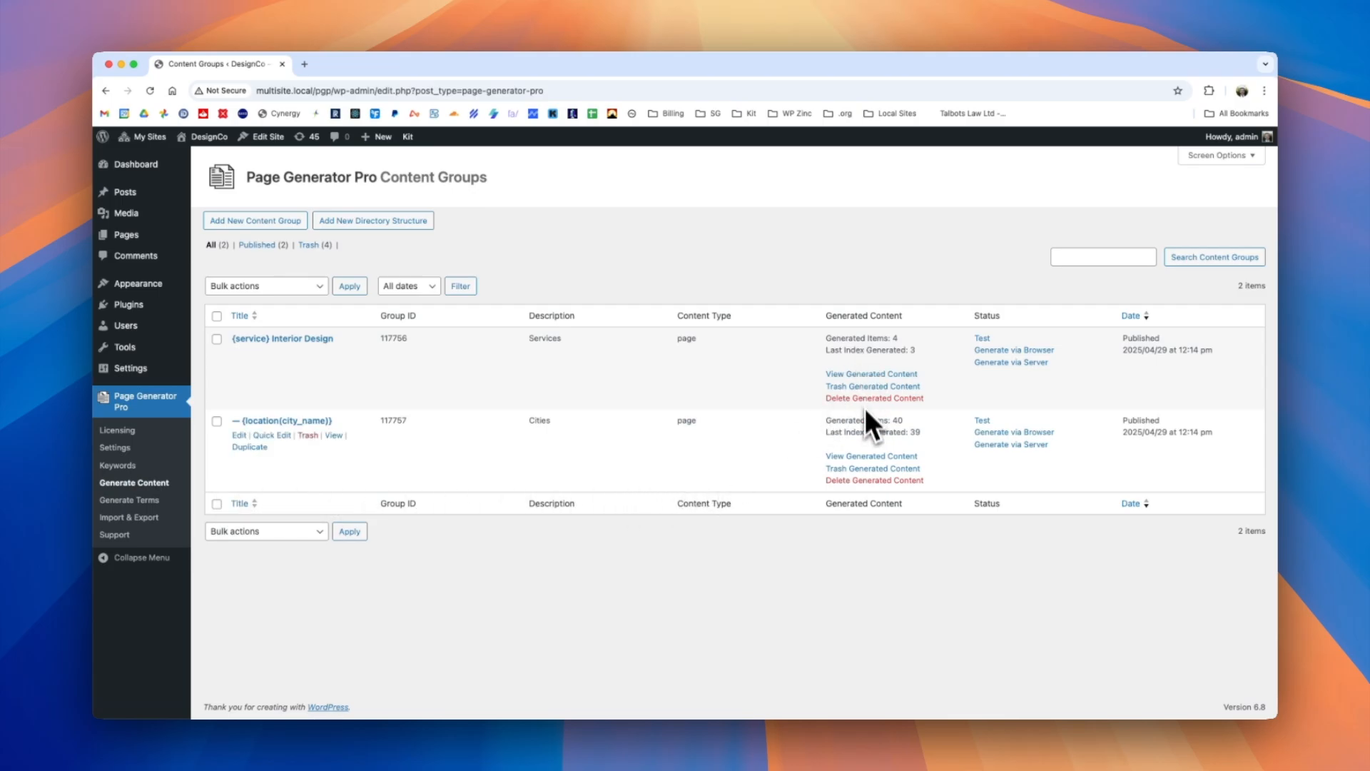
pyautogui.click(135, 234)
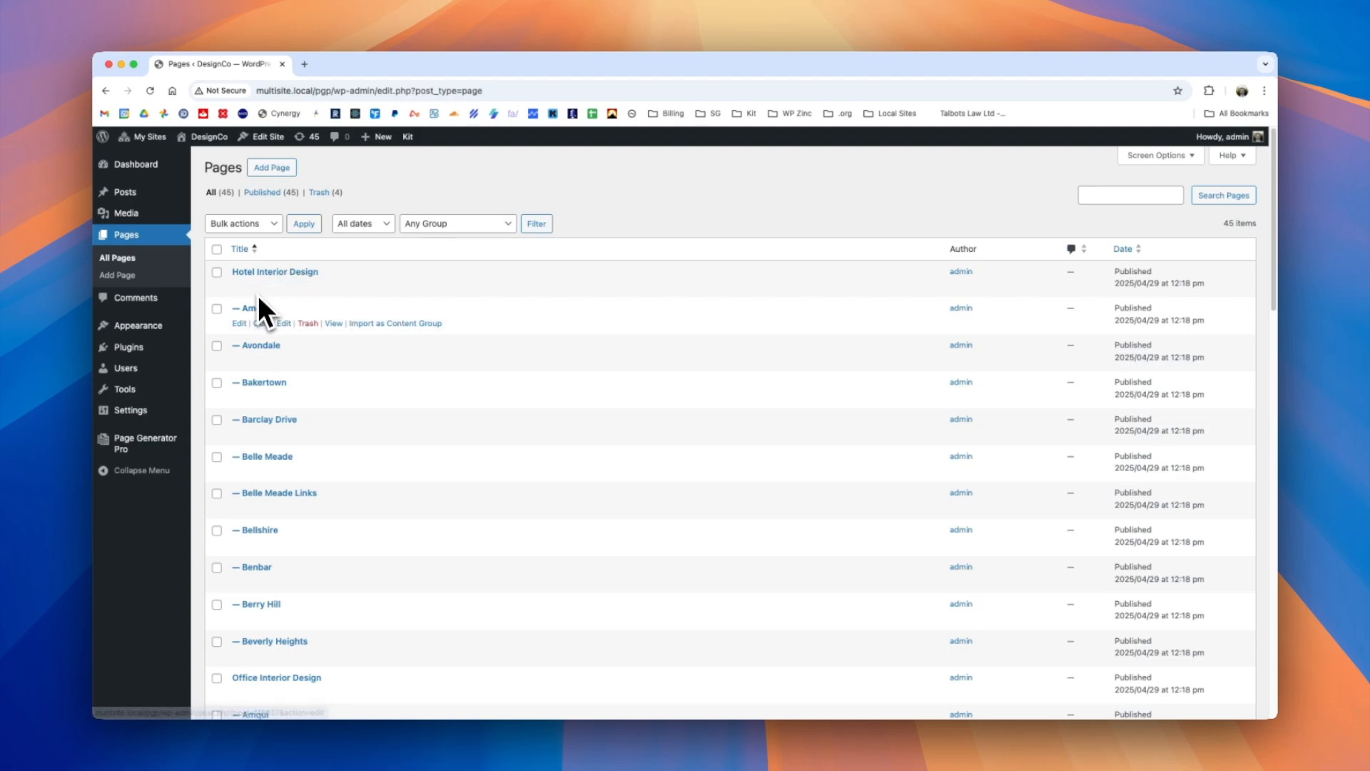
pyautogui.scroll(-5, 310, 477)
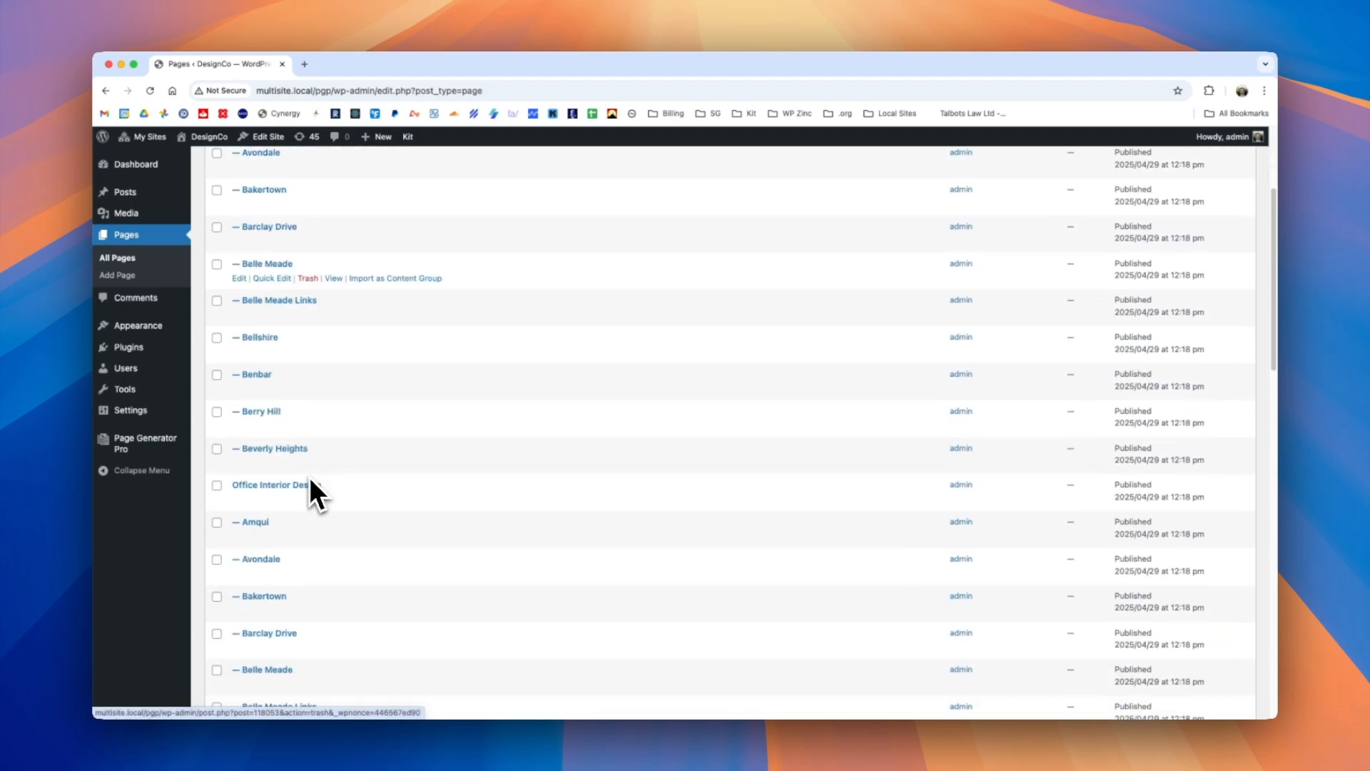
pyautogui.scroll(-10, 292, 499)
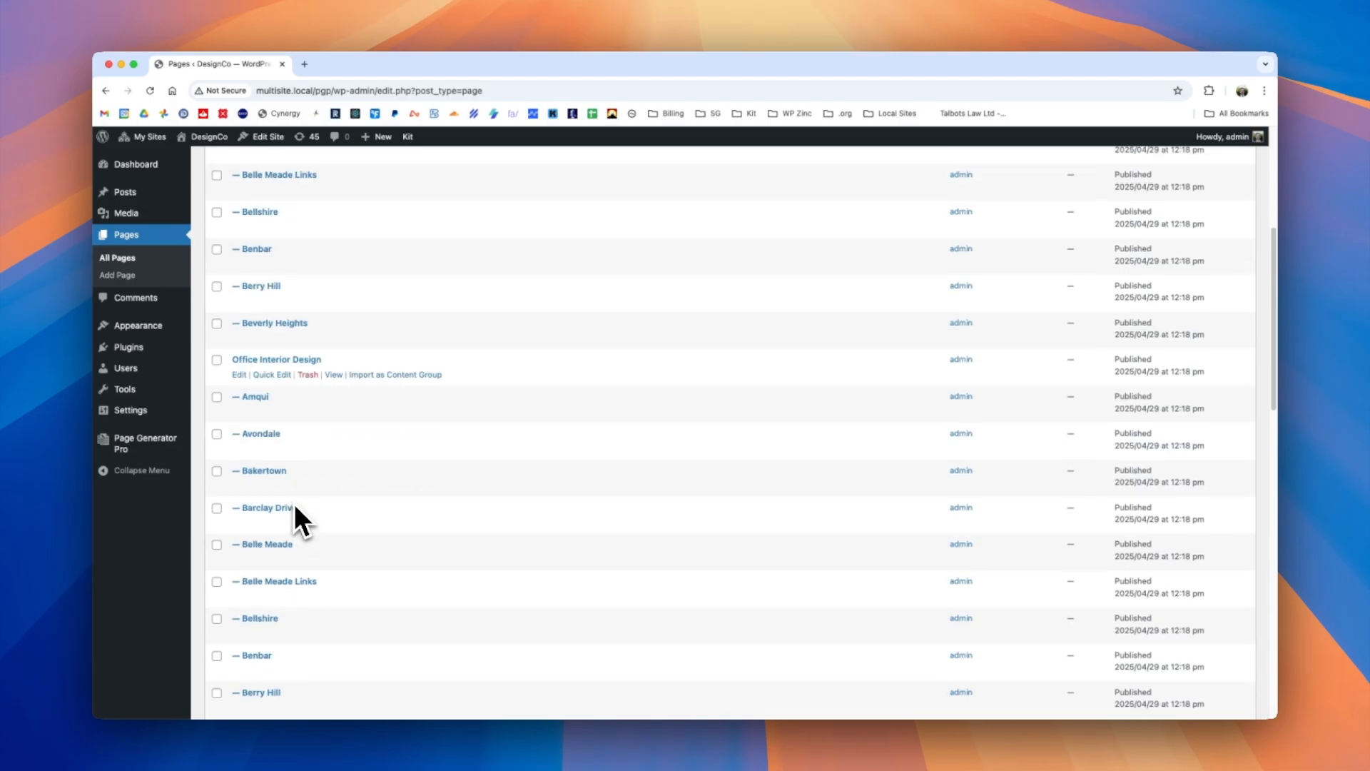
pyautogui.scroll(15, 326, 467)
# View the Hotel Interior Design page and its Amqui child page, and examine the service and city parts of their URLs
pyautogui.click(333, 286)
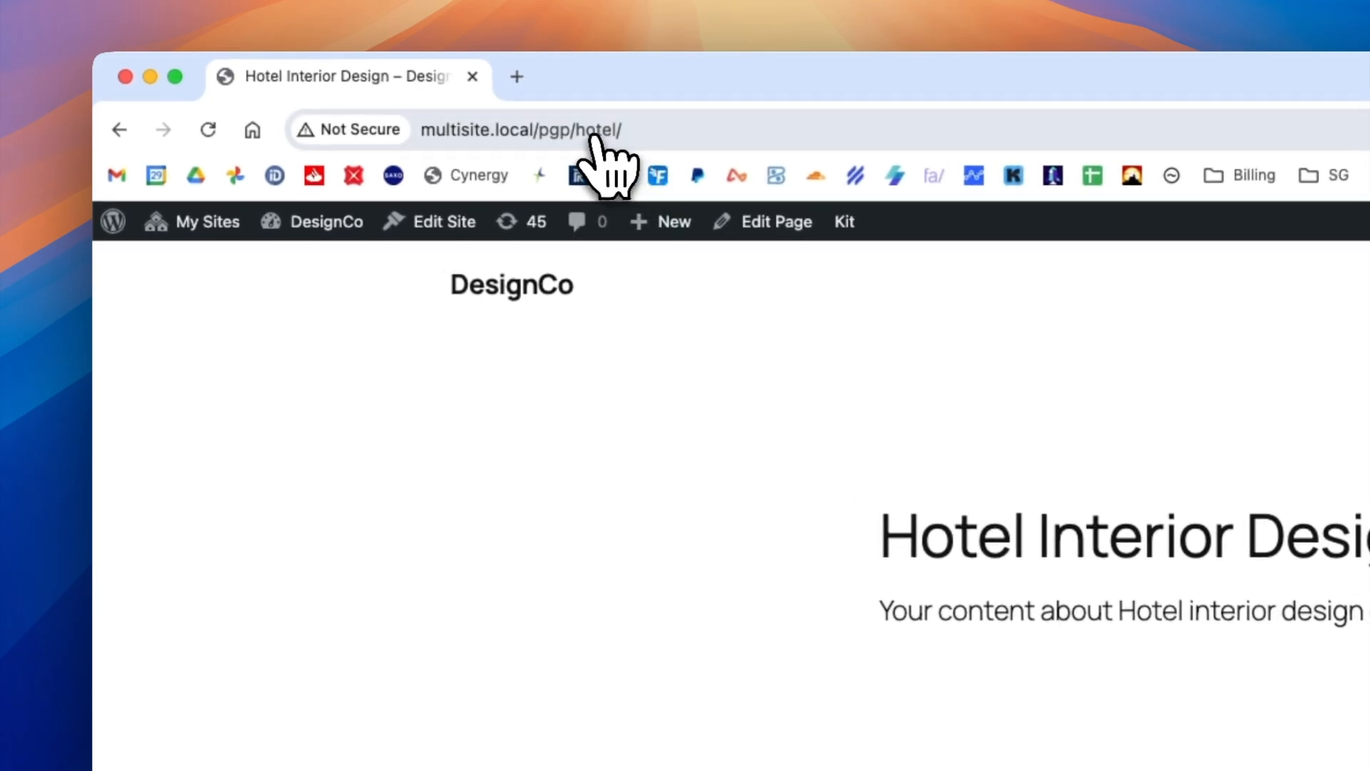
pyautogui.click(119, 129)
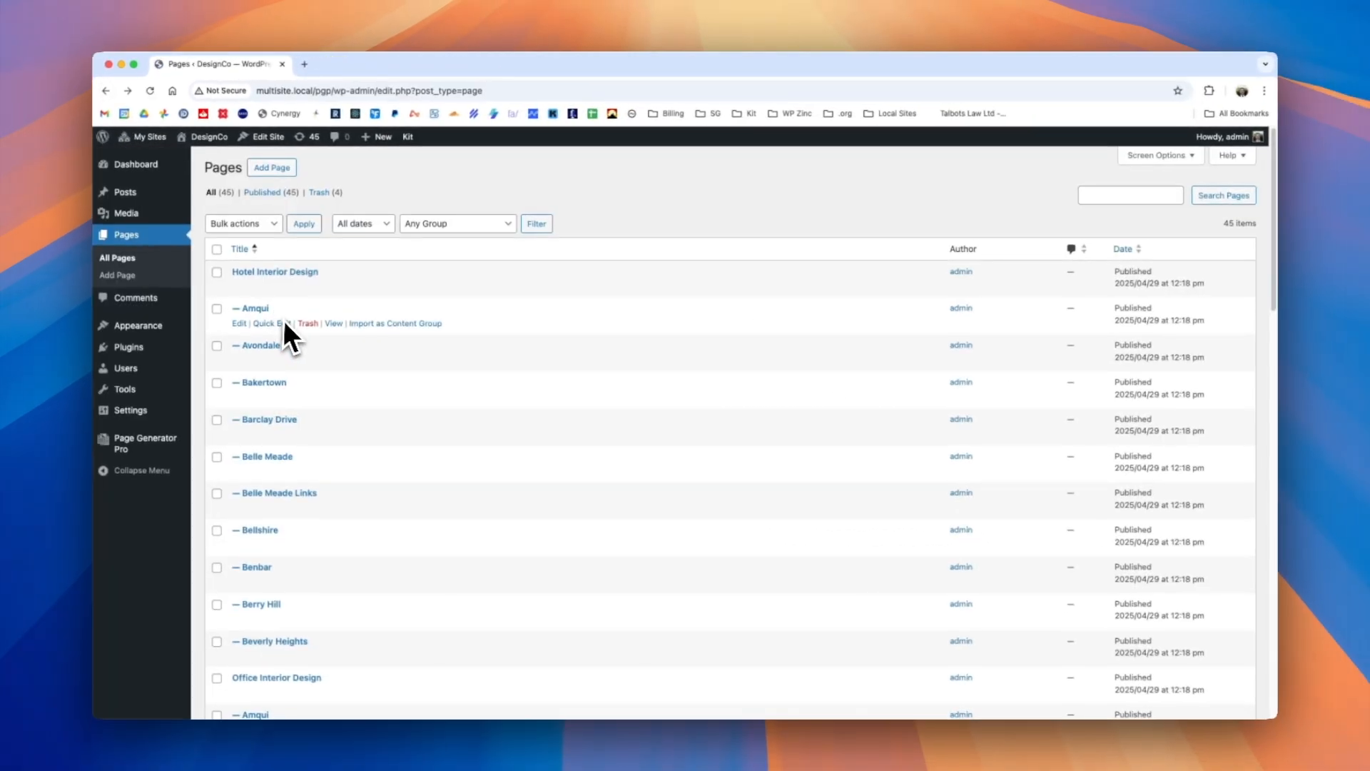
pyautogui.click(334, 324)
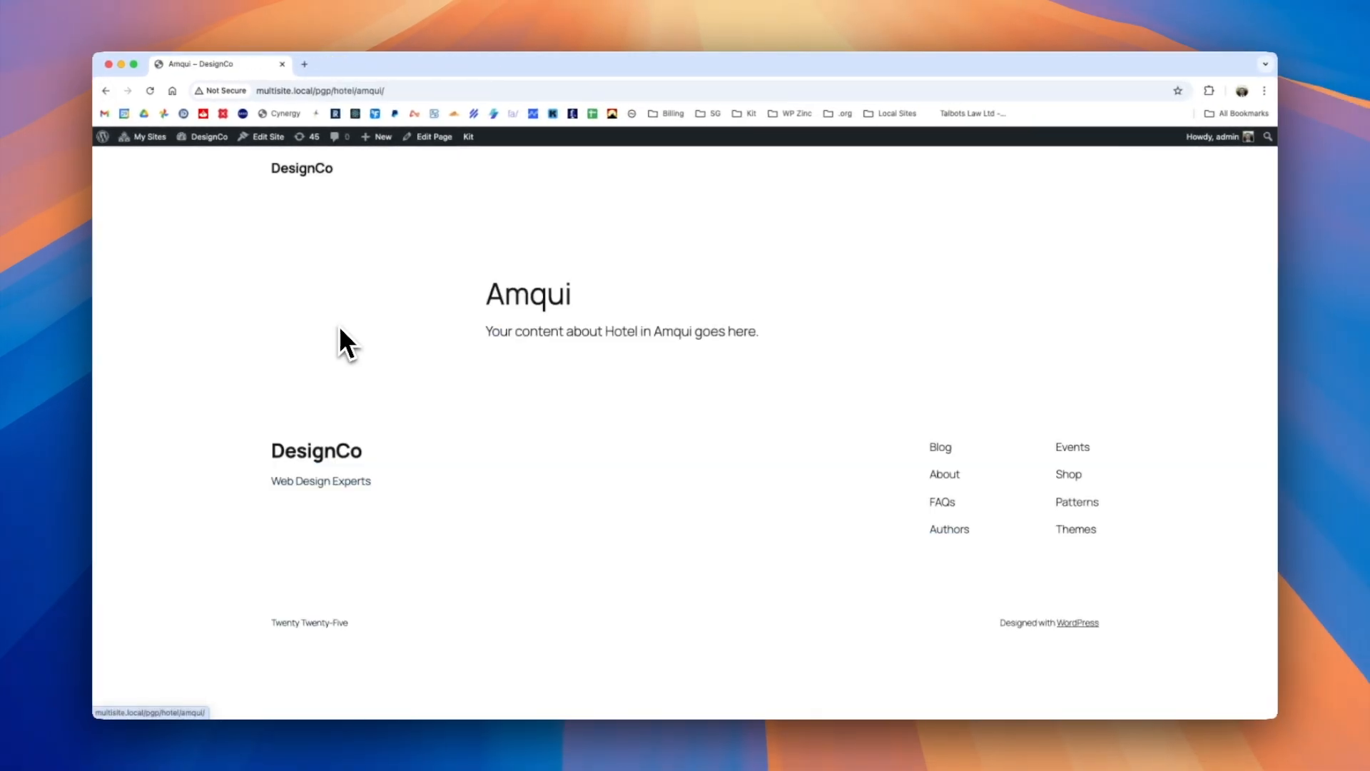
pyautogui.doubleClick(370, 91)
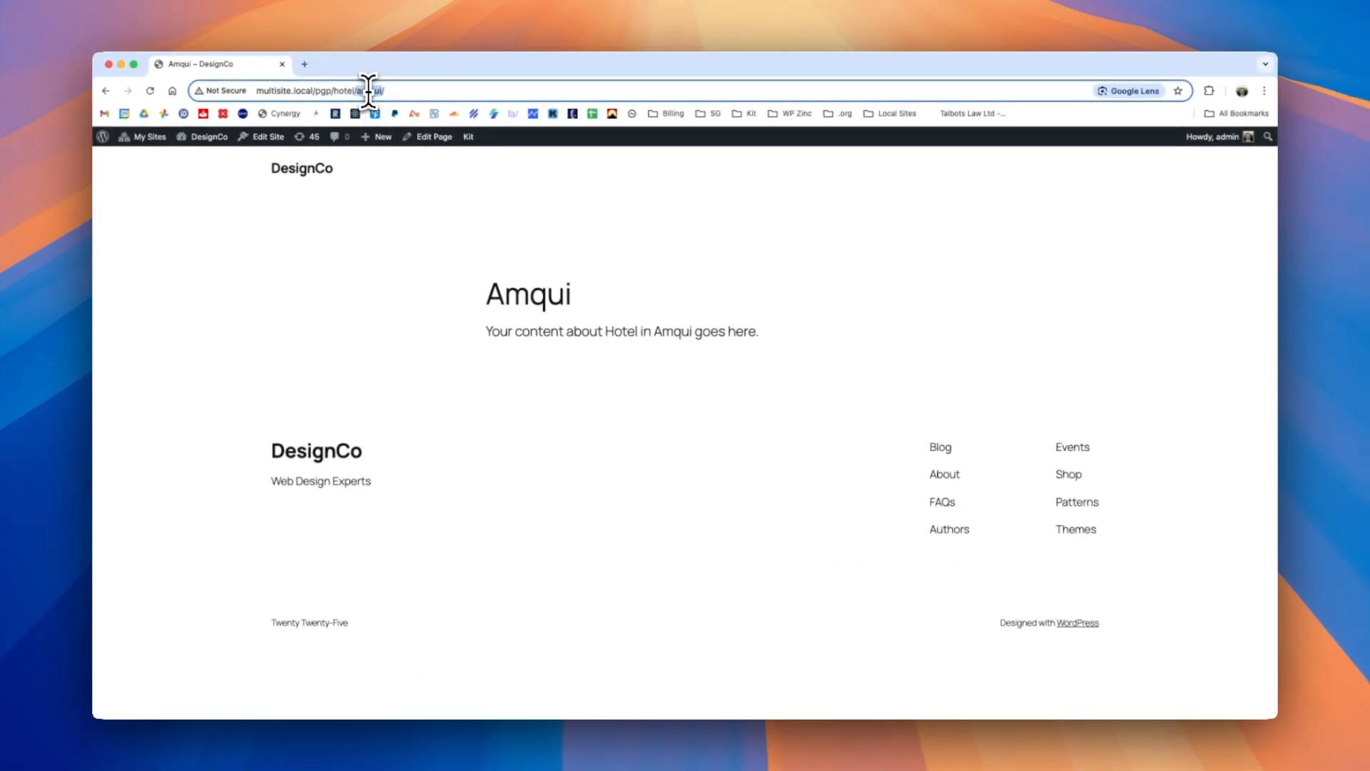
pyautogui.doubleClick(344, 91)
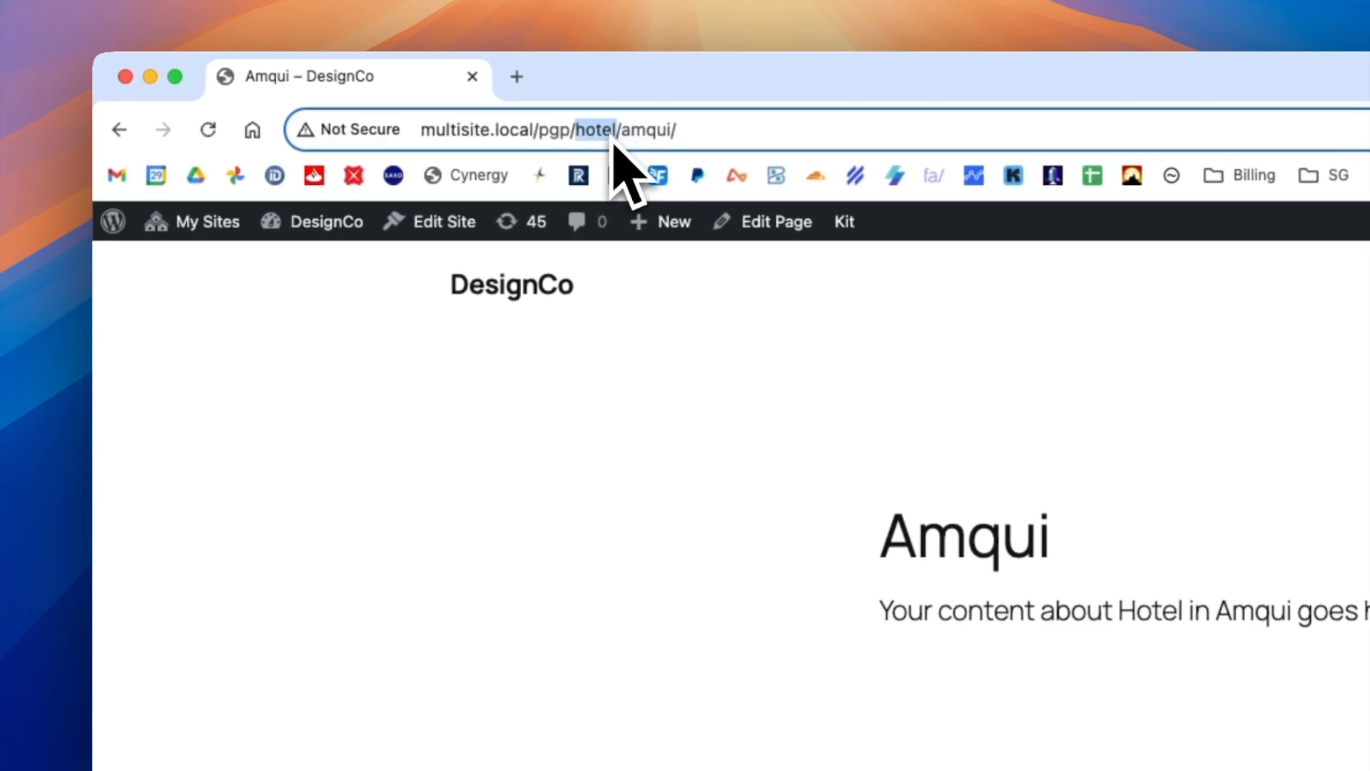
# Open the {service} Interior Design content group for editing
pyautogui.click(107, 94)
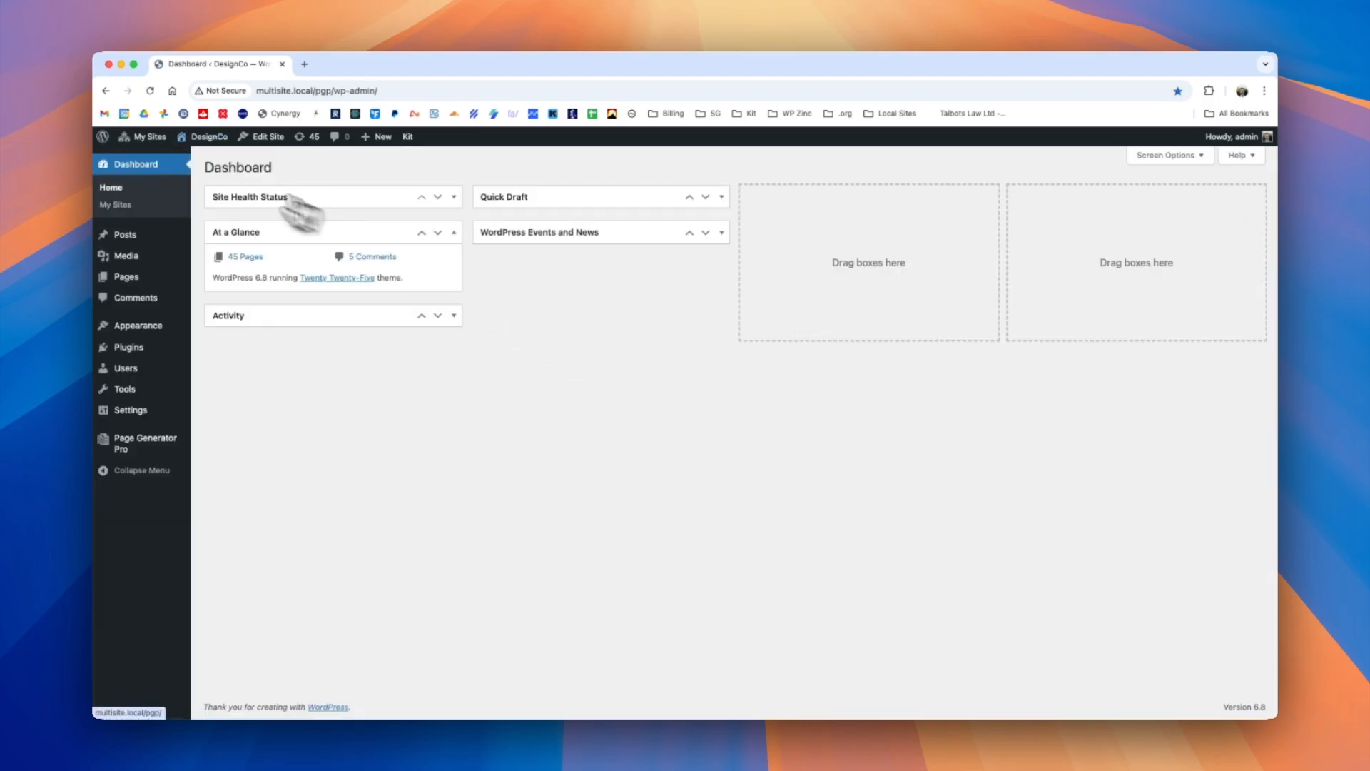
pyautogui.moveTo(164, 443)
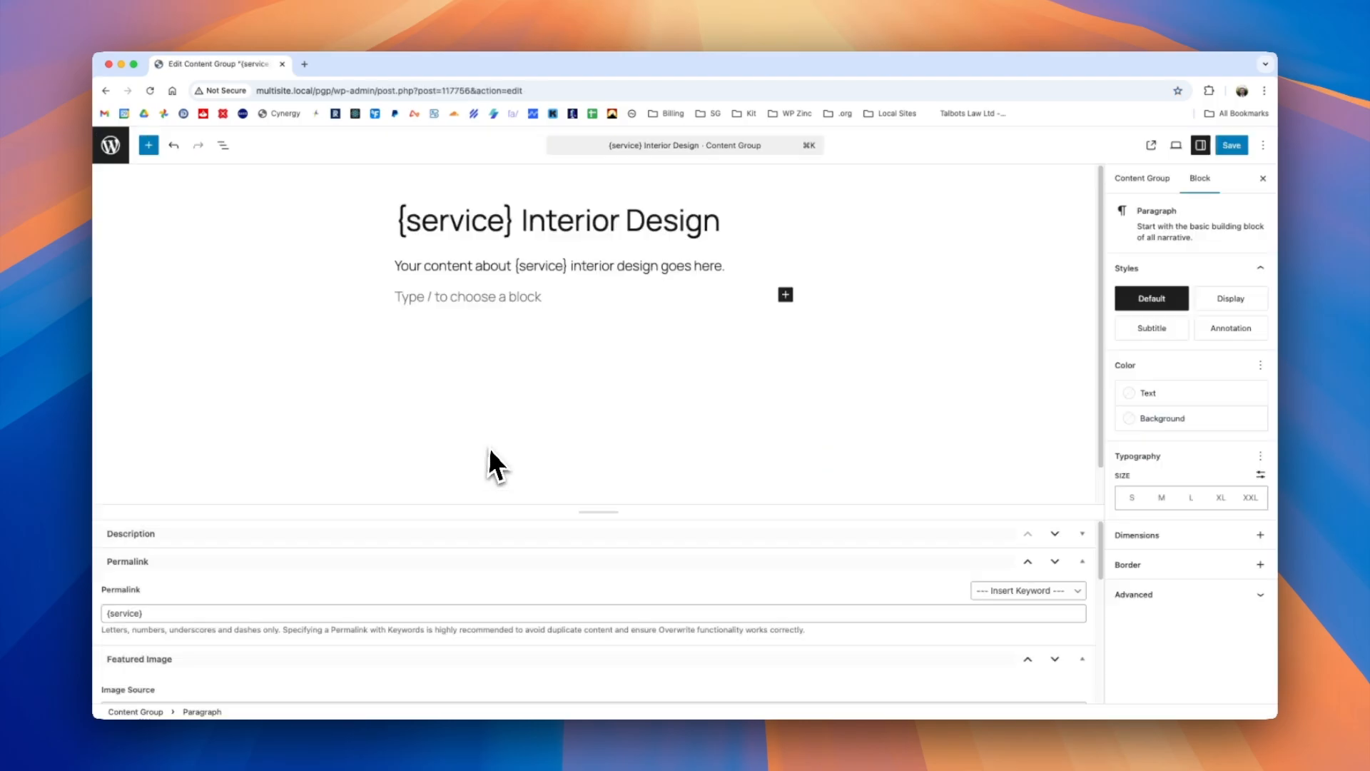
# Insert a Related Links block below the paragraph, limited to the {location(city_name)} group and the Pages post type
pyautogui.write('/rel')
pyautogui.click(492, 288)
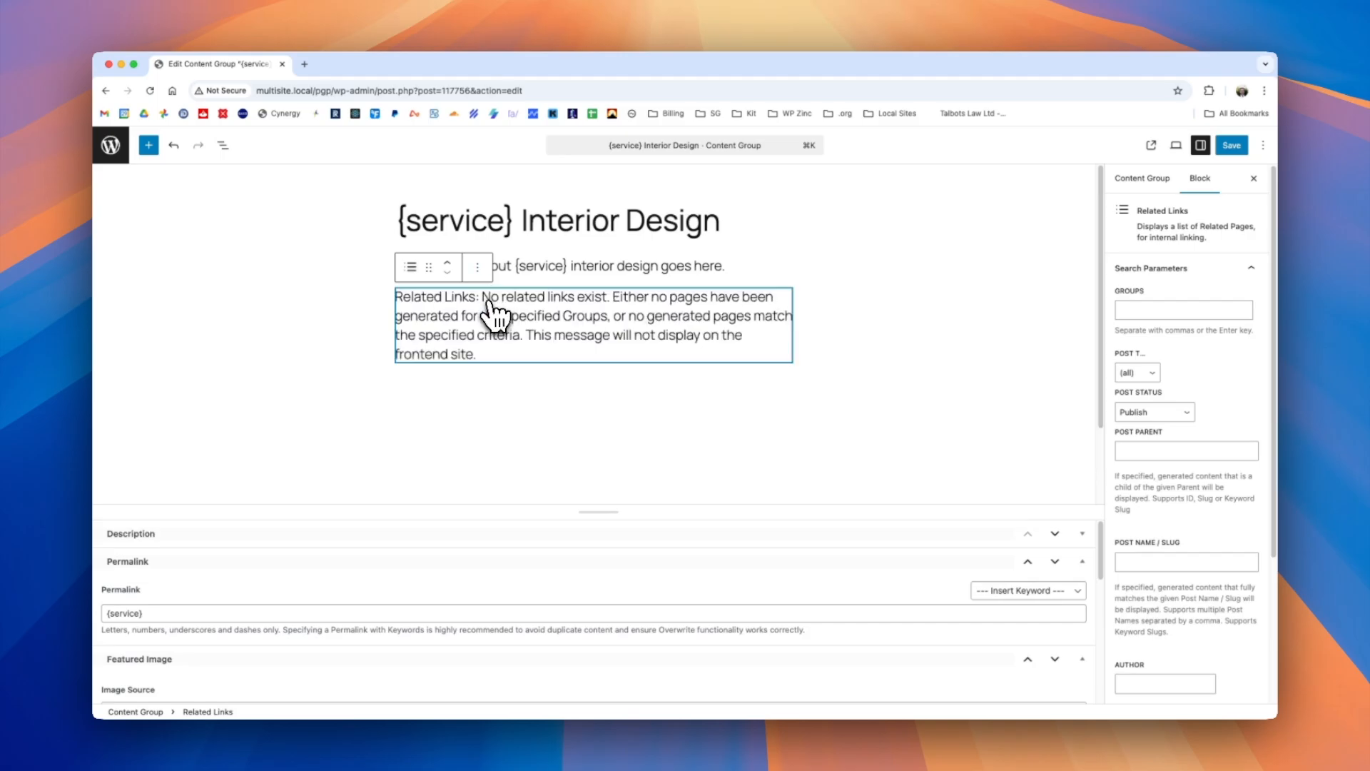
pyautogui.click(1140, 309)
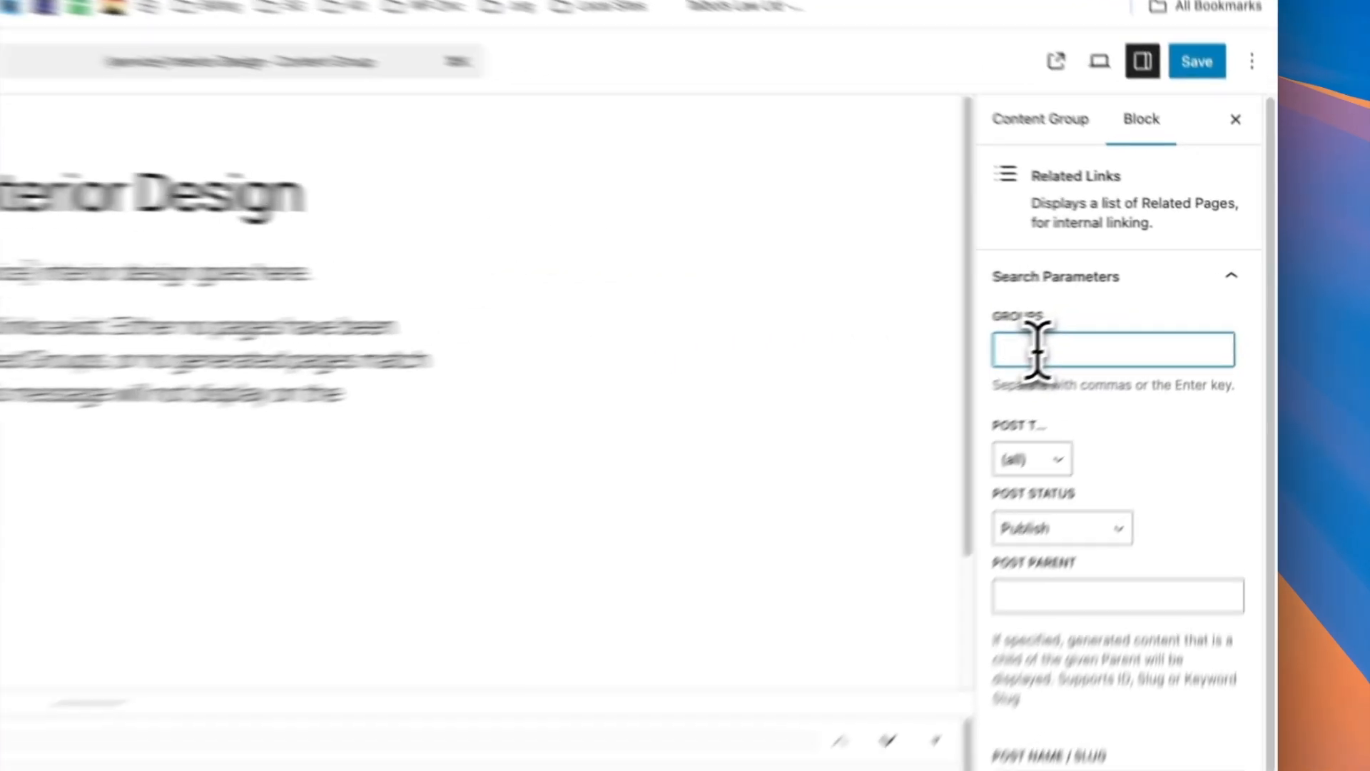
pyautogui.write('{lo')
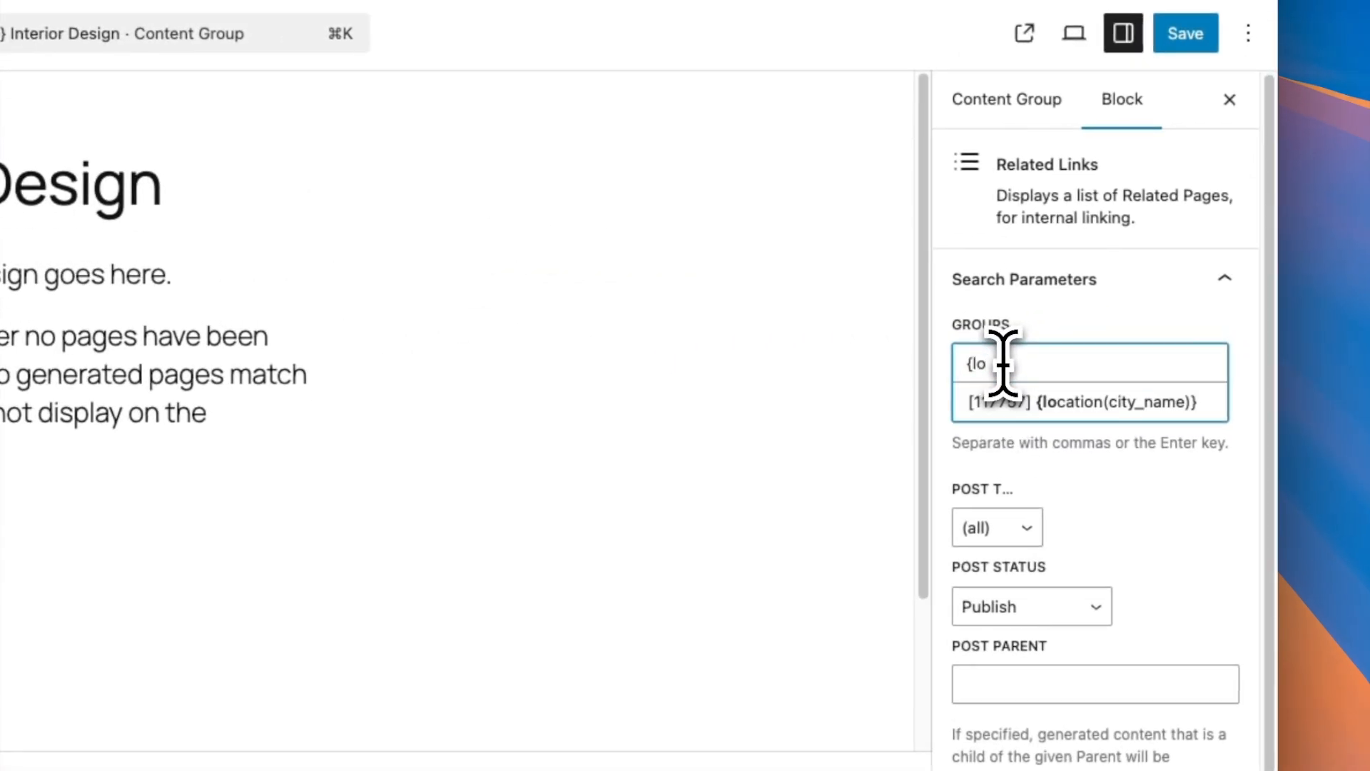
pyautogui.click(1119, 404)
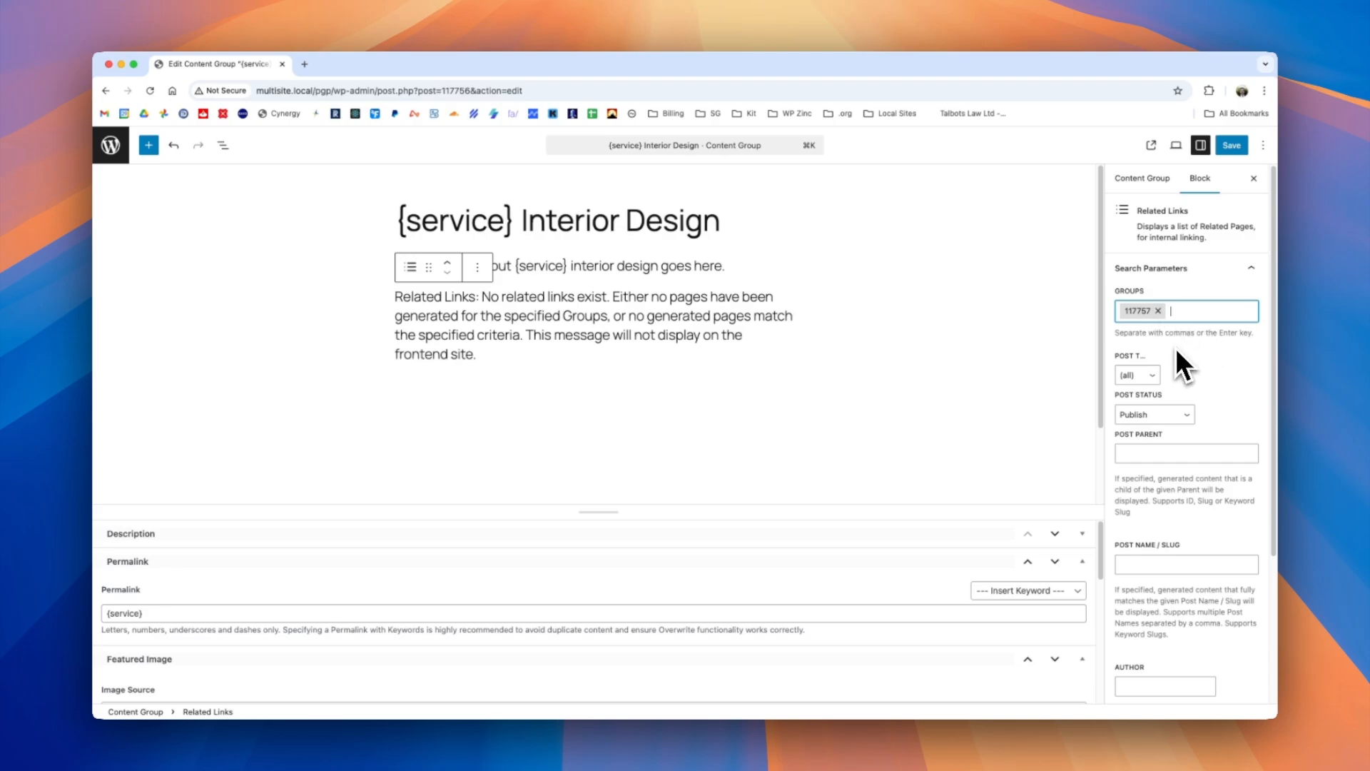
pyautogui.click(1137, 374)
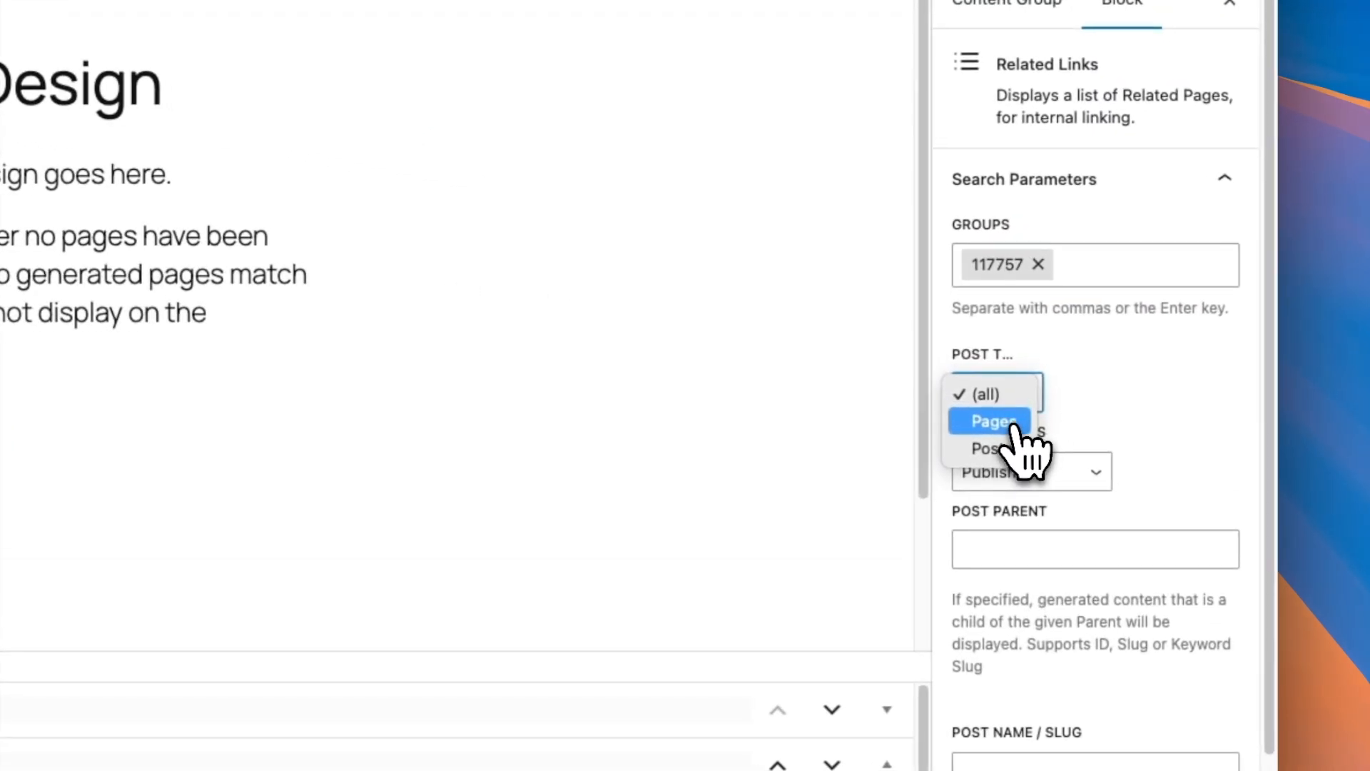
pyautogui.click(1012, 427)
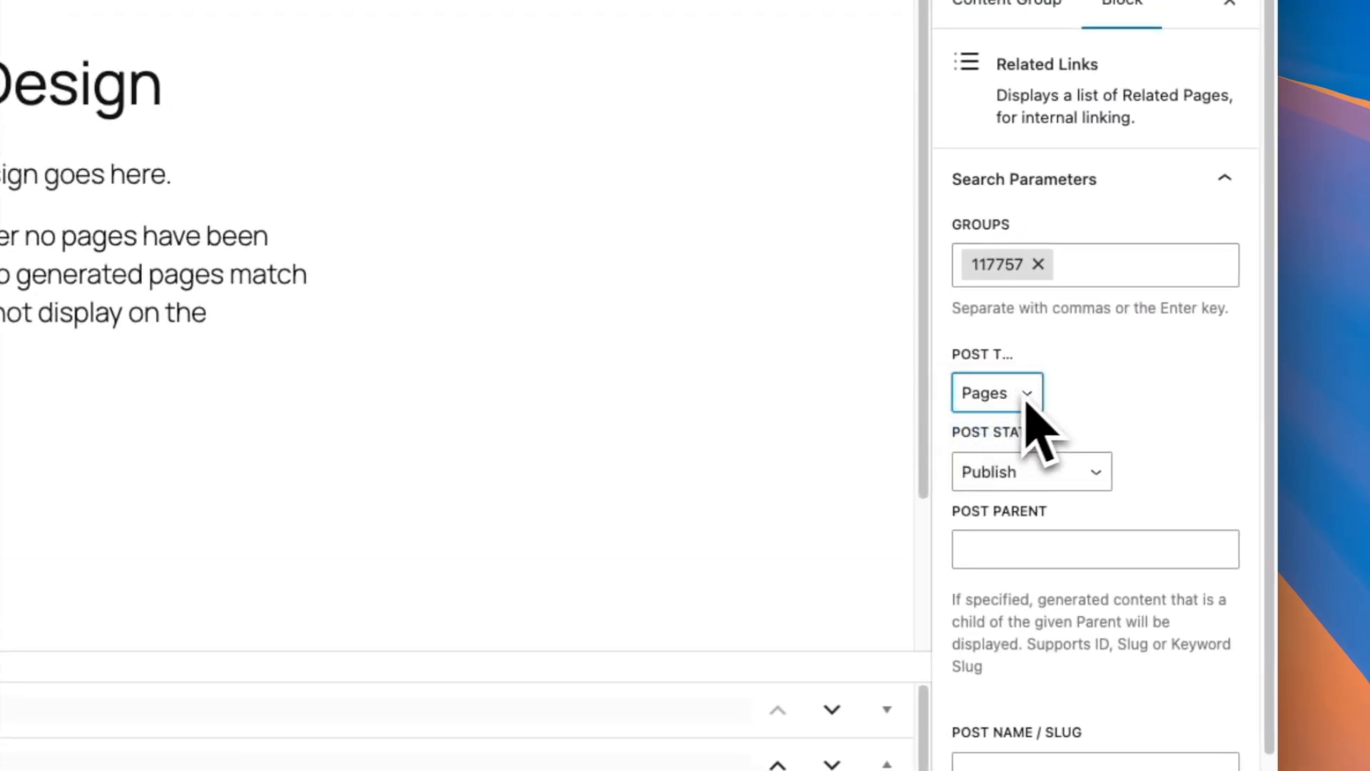
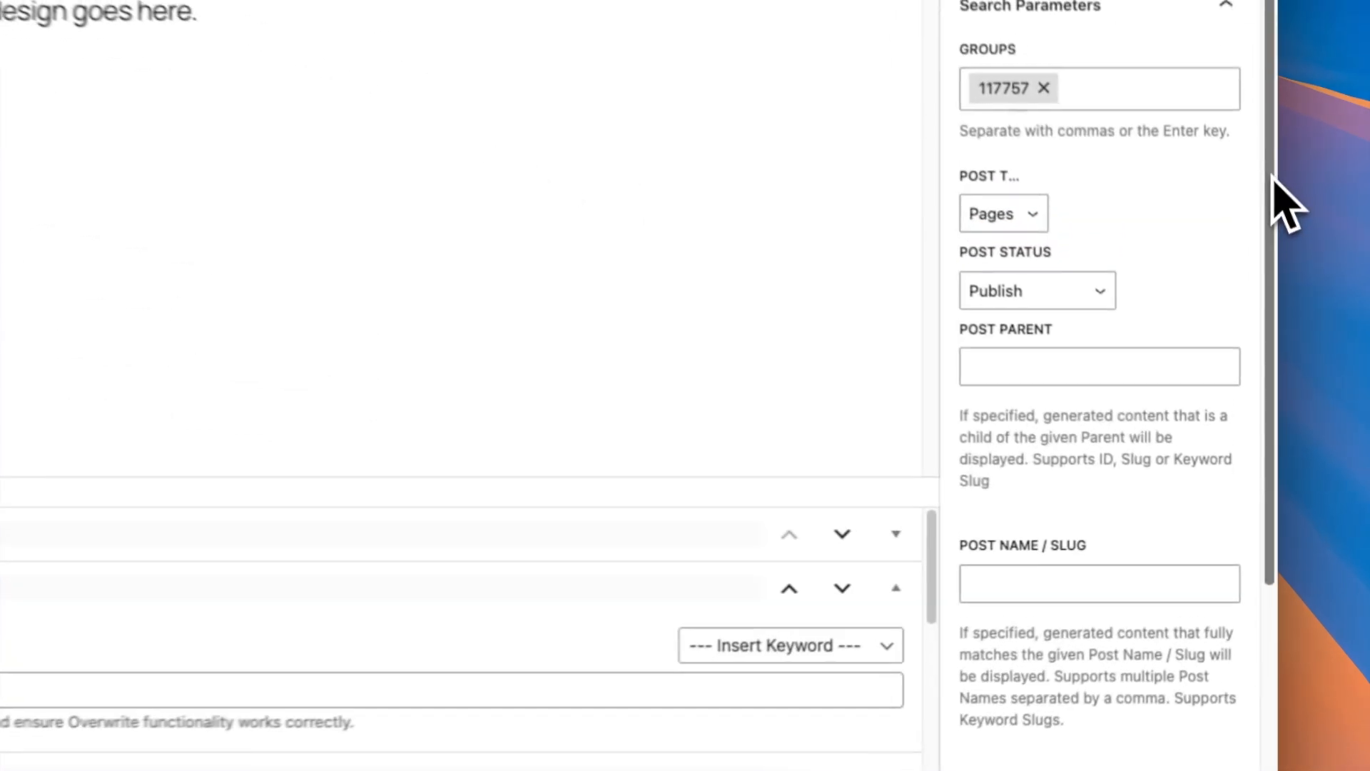
# Add a custom field condition to the Related Links block with meta key service, operator Equals and value {service}, and save the group
pyautogui.moveTo(1274, 174); pyautogui.dragTo(1267, 500)
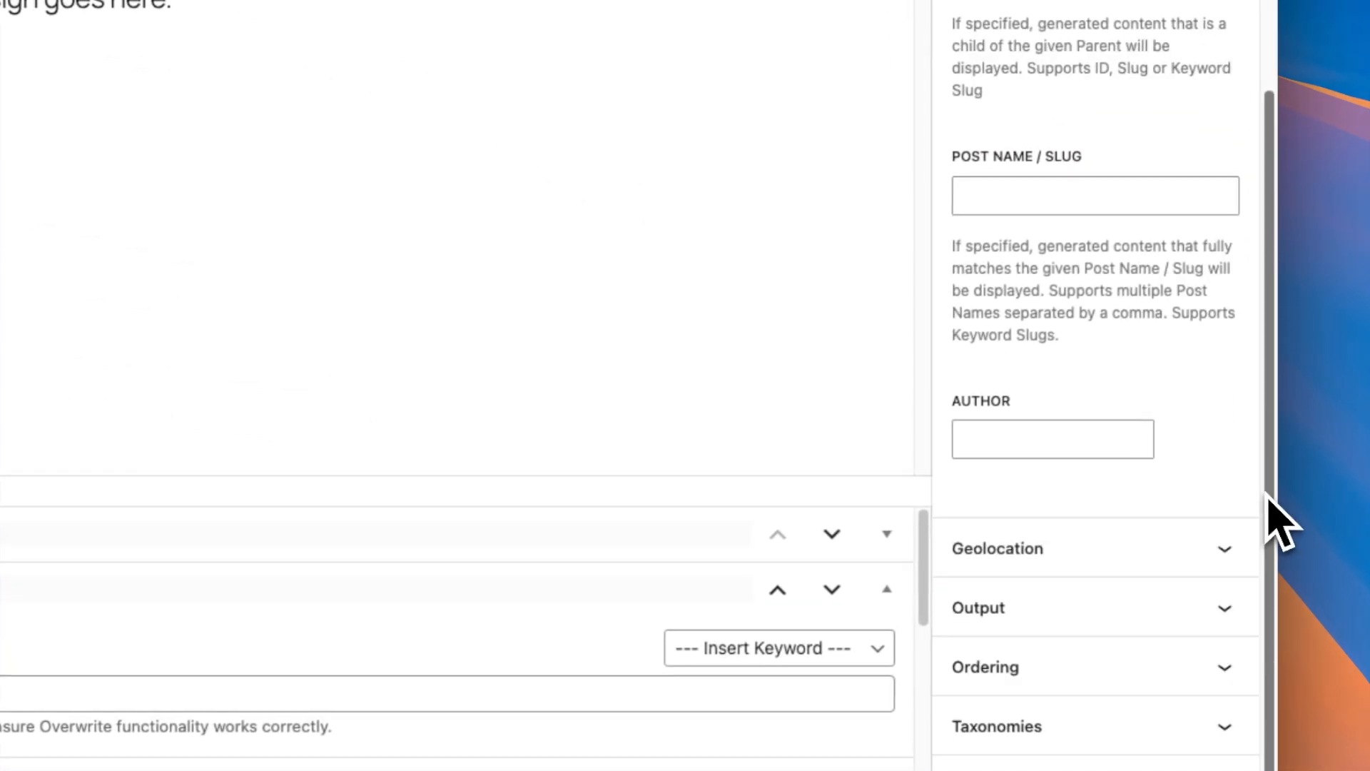
pyautogui.click(1050, 612)
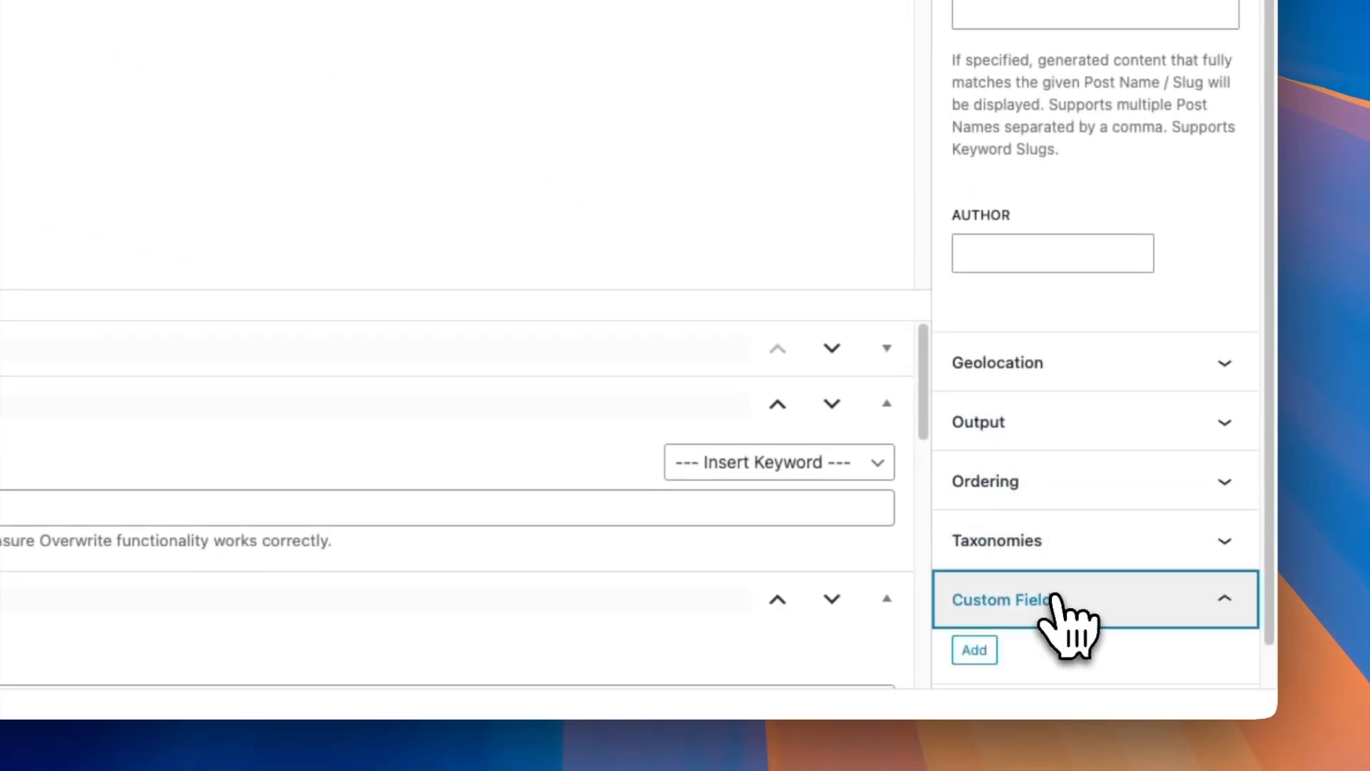
pyautogui.scroll(-1, 1064, 614)
pyautogui.click(974, 594)
pyautogui.click(1047, 316)
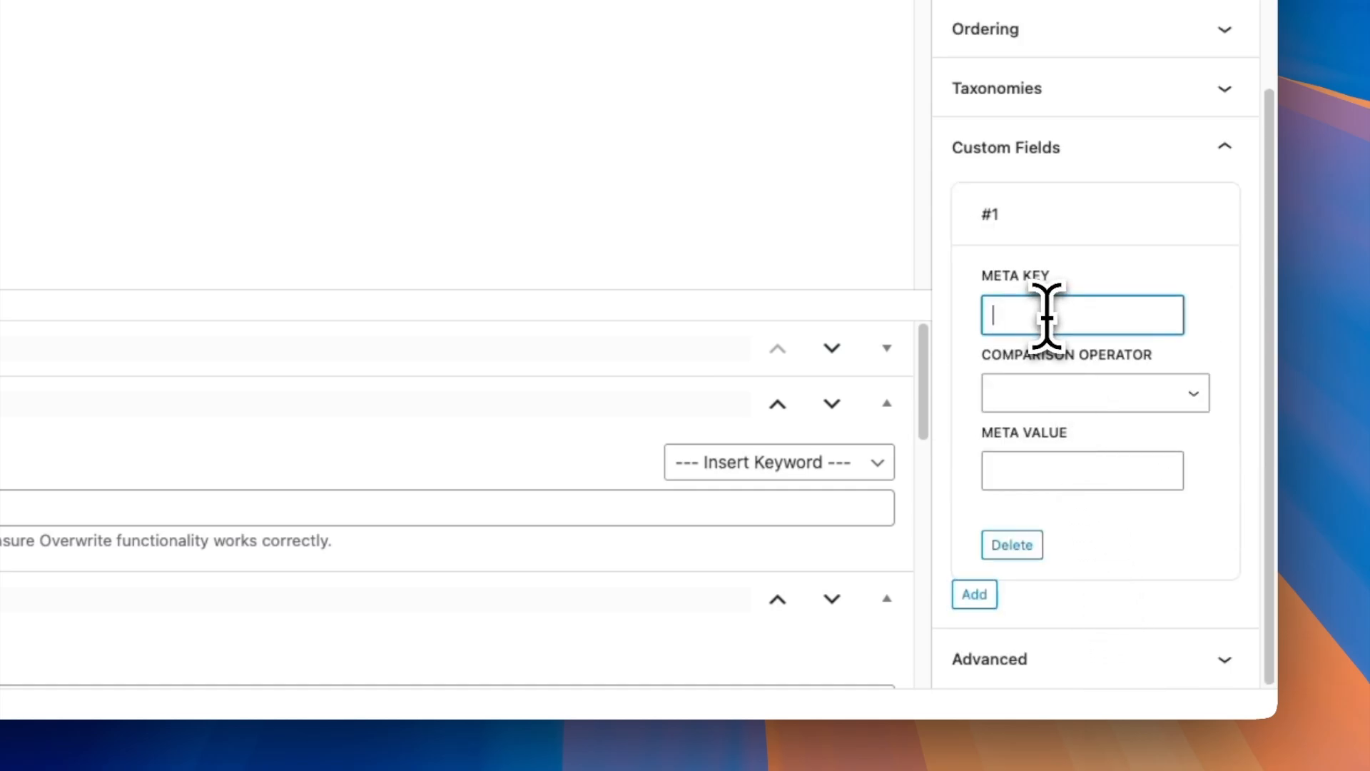
pyautogui.write('service')
pyautogui.click(1038, 396)
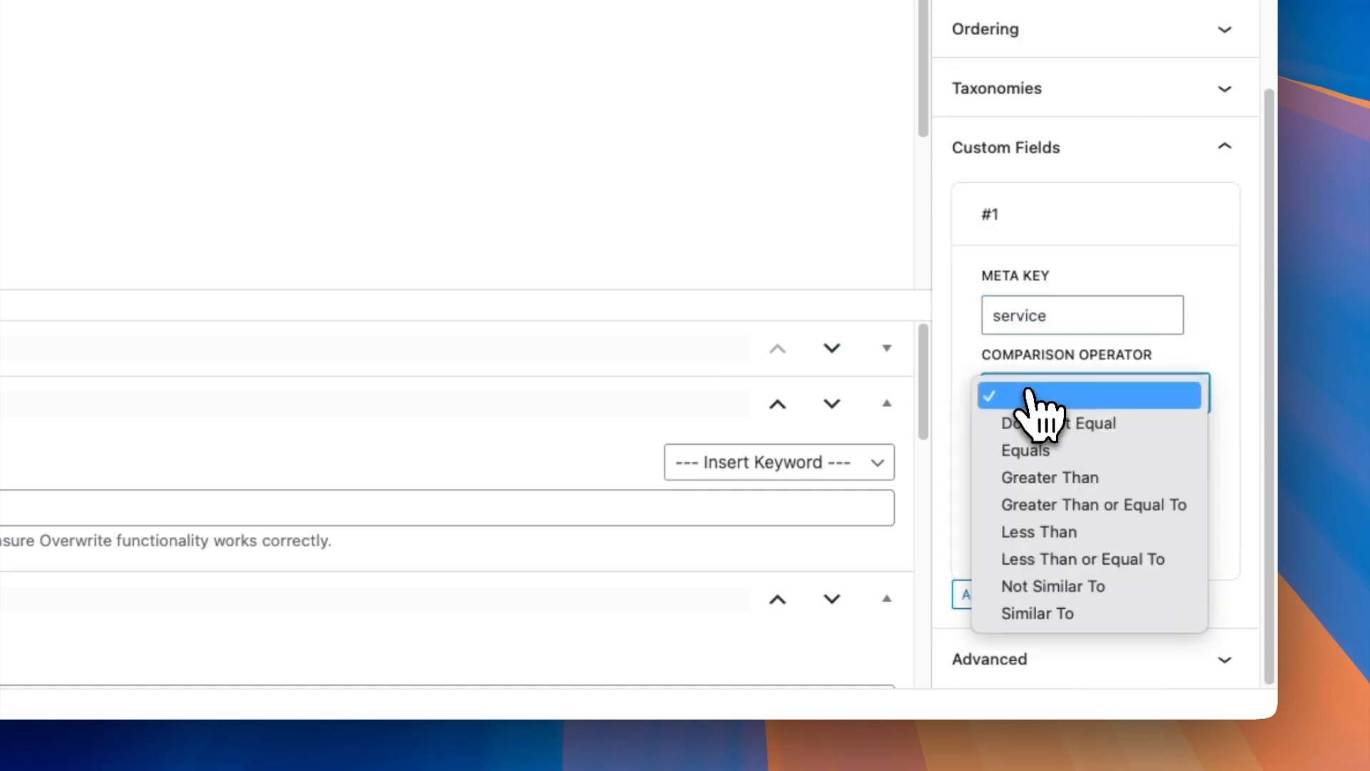
pyautogui.press('Escape')
pyautogui.click(1048, 470)
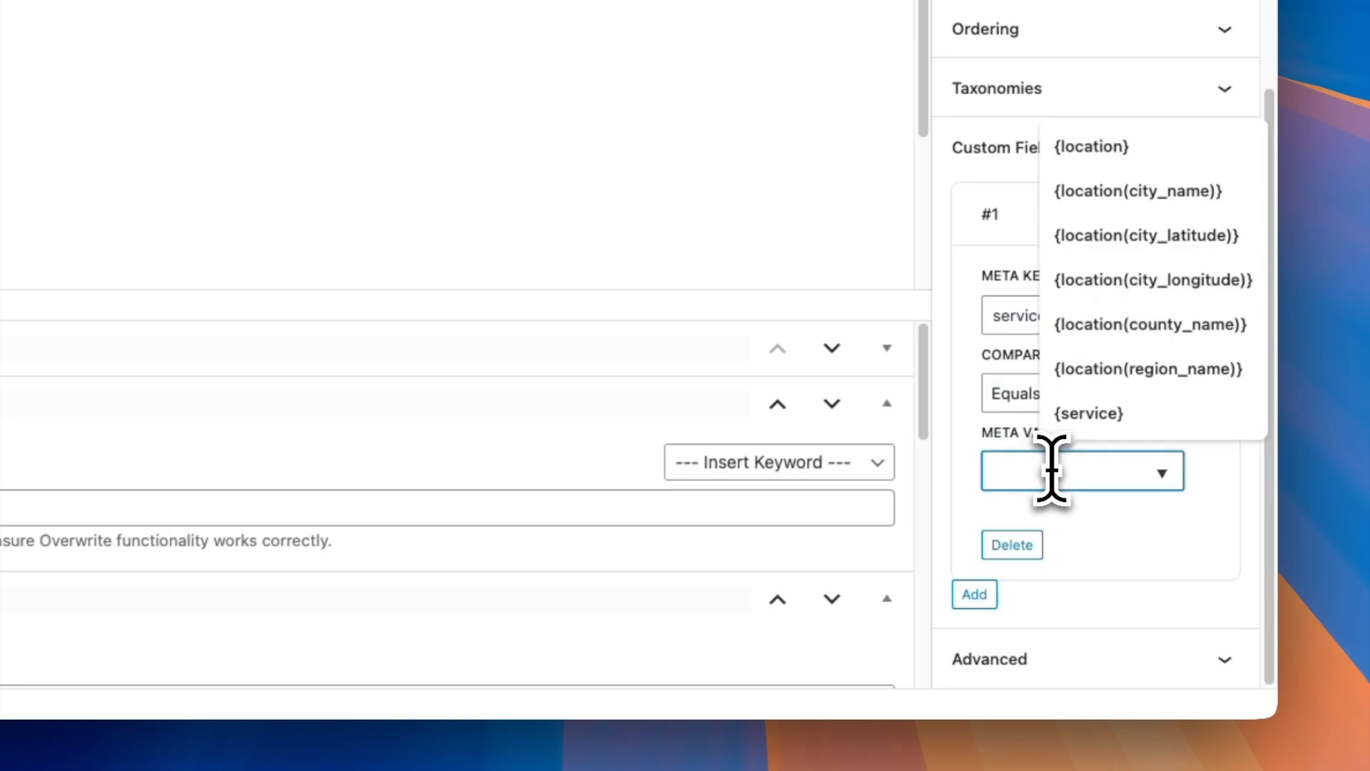
pyautogui.click(1104, 416)
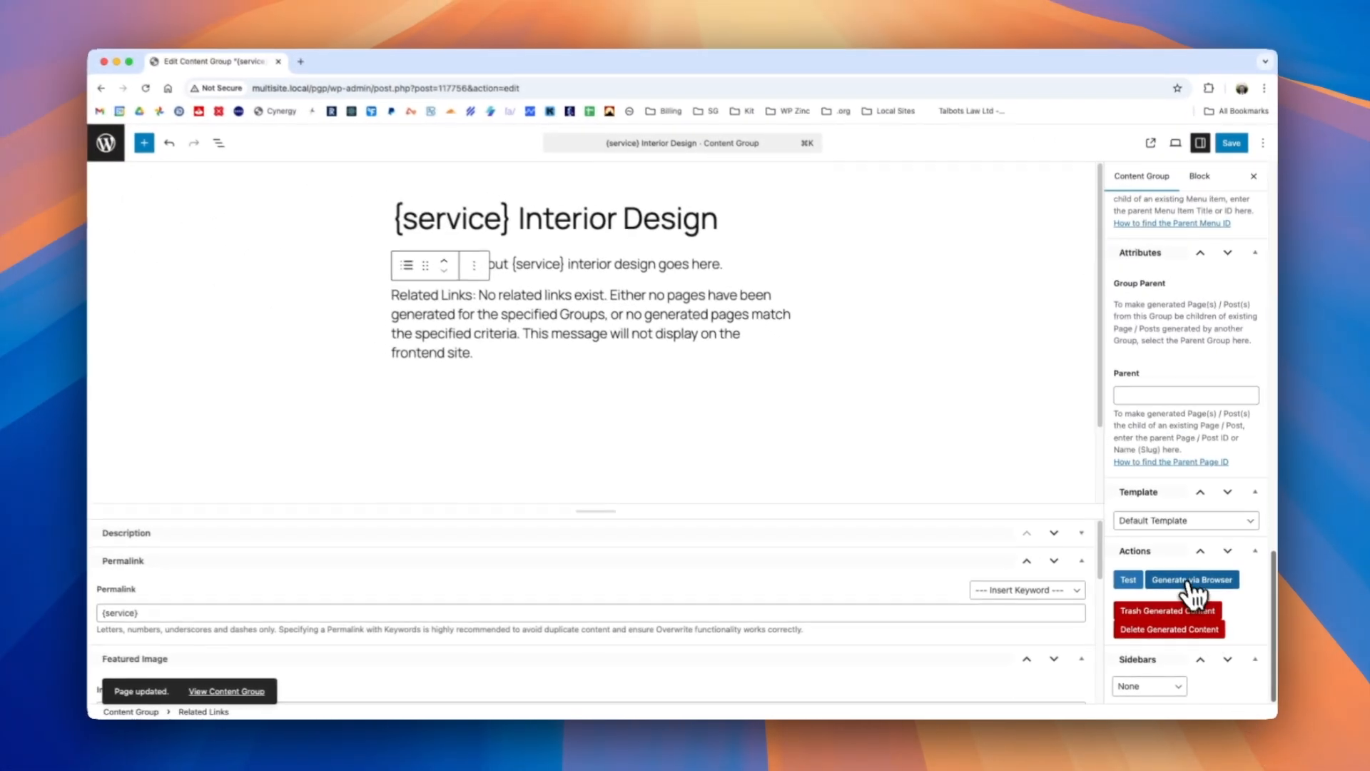
# Generate the {service} Interior Design group's pages via browser and review the city links on the generated Hotel page
pyautogui.click(1191, 581)
pyautogui.click(782, 170)
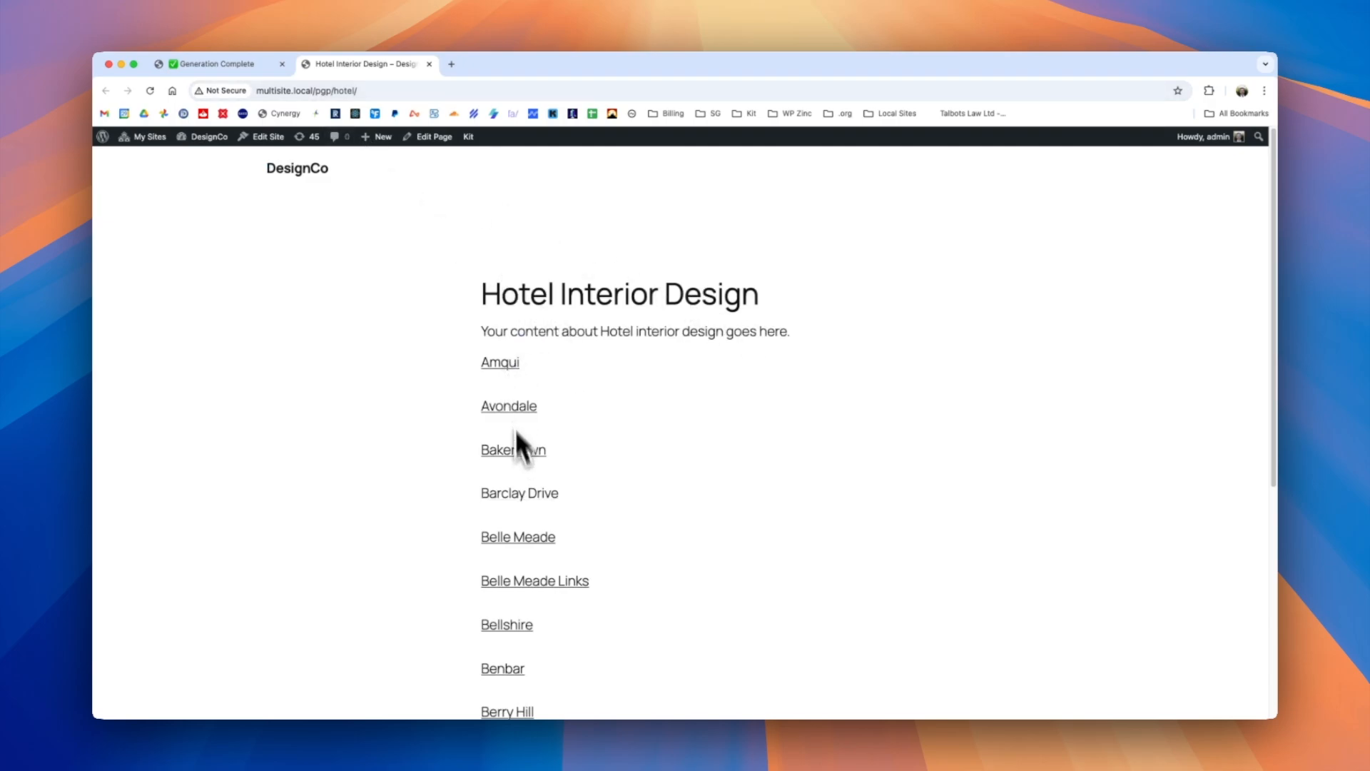
pyautogui.scroll(-5, 639, 563)
pyautogui.scroll(2, 674, 546)
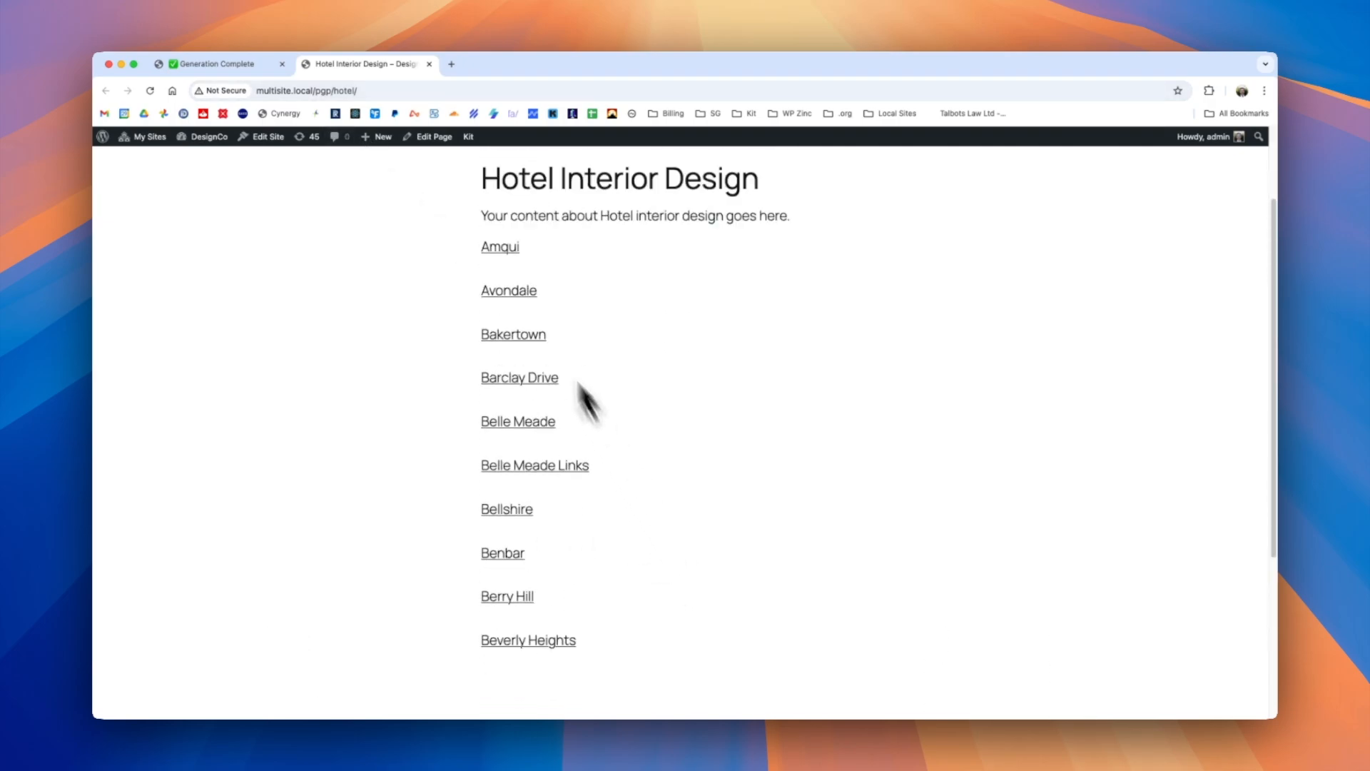
# Follow the Amqui and Belle Meade links from the Hotel page, examine the service part of the URL, and close the preview
pyautogui.click(500, 250)
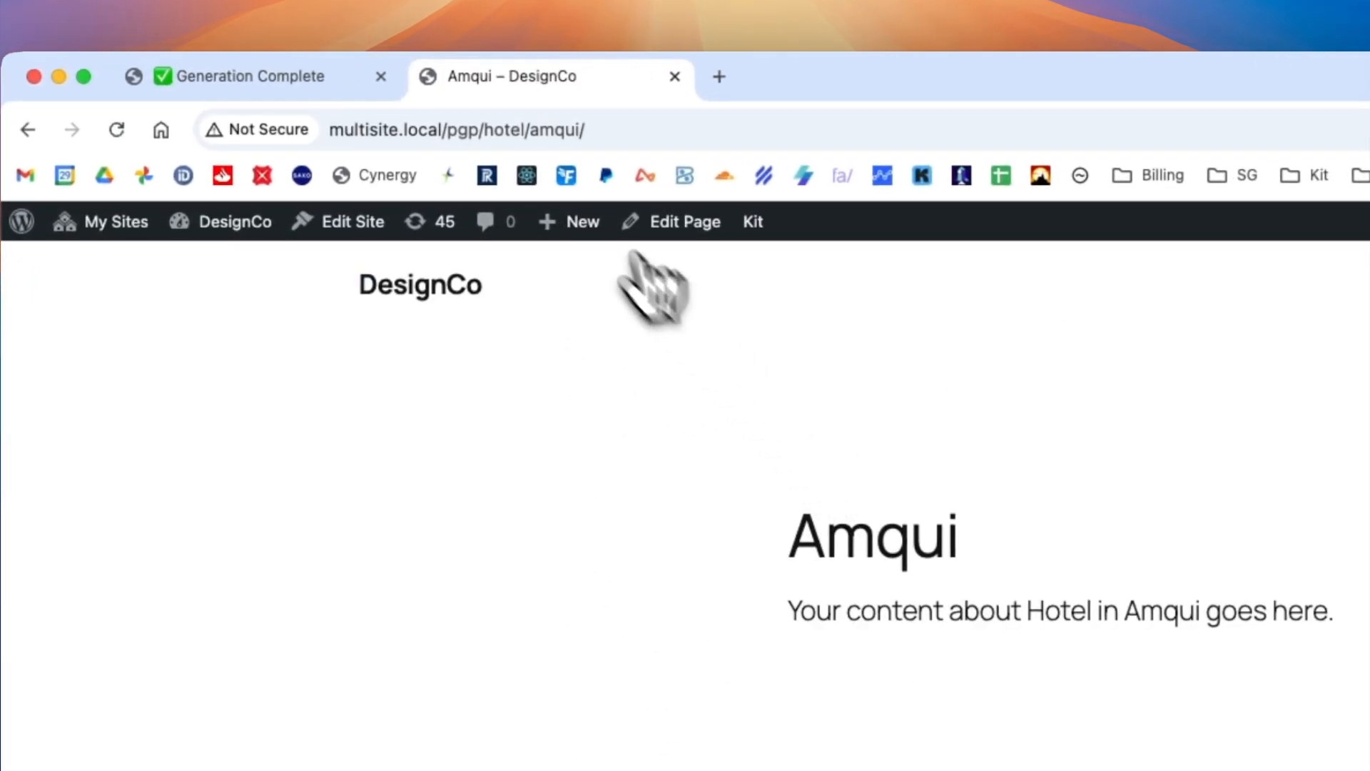
pyautogui.doubleClick(505, 131)
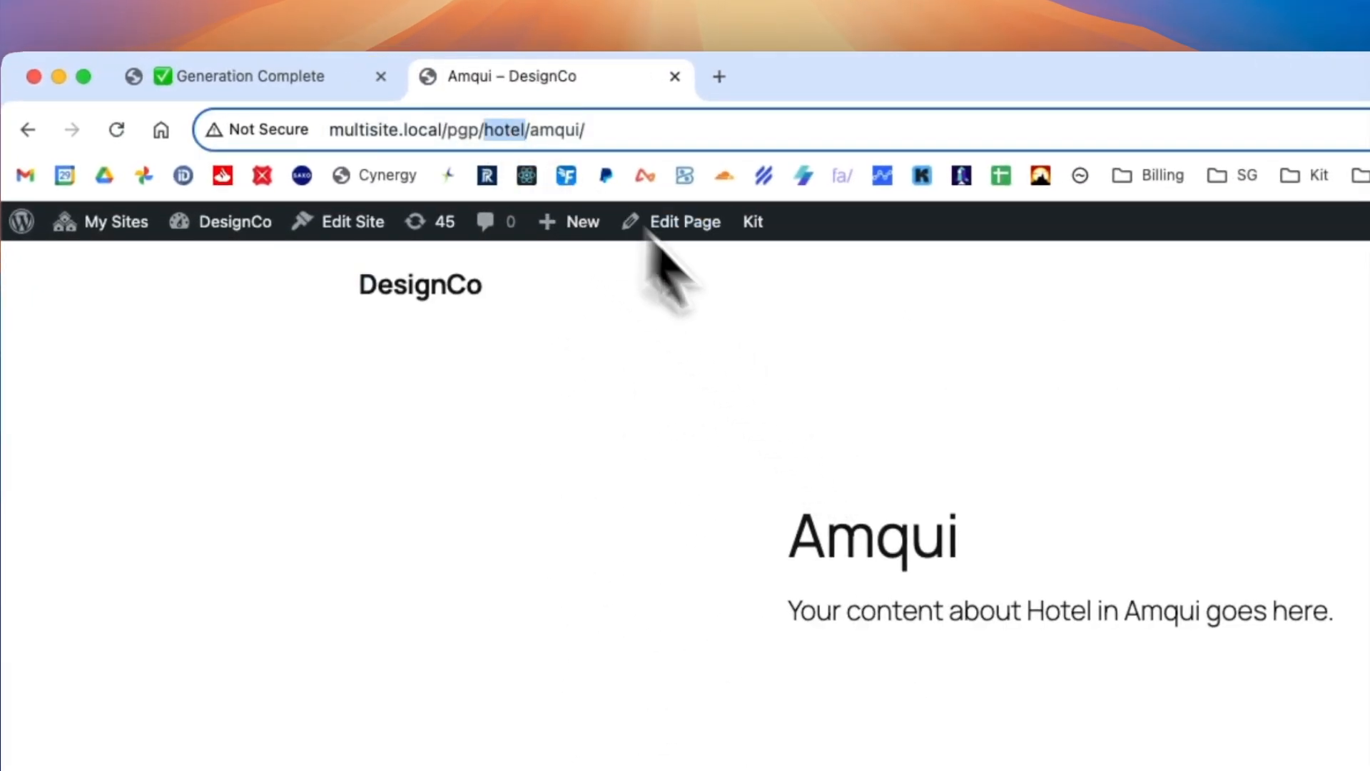
pyautogui.press('super+bracketleft')
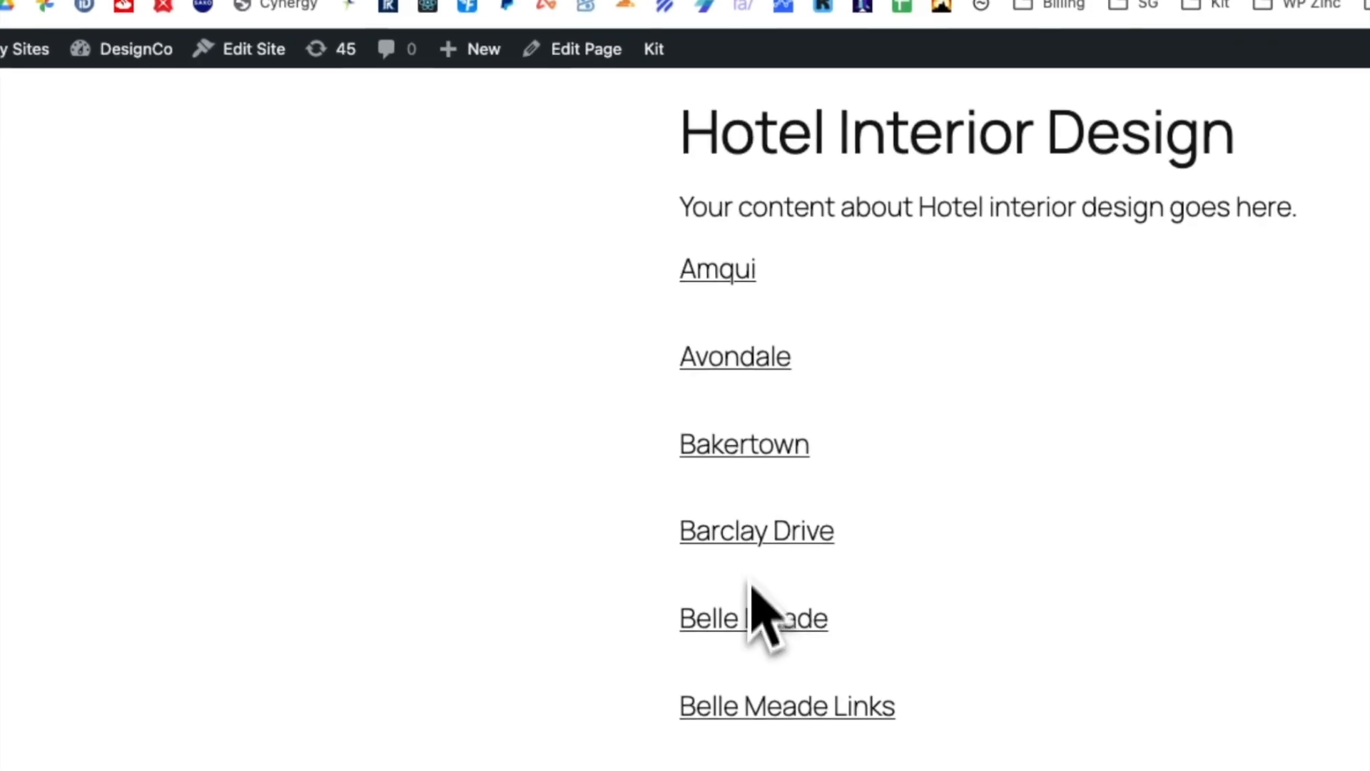
pyautogui.click(742, 618)
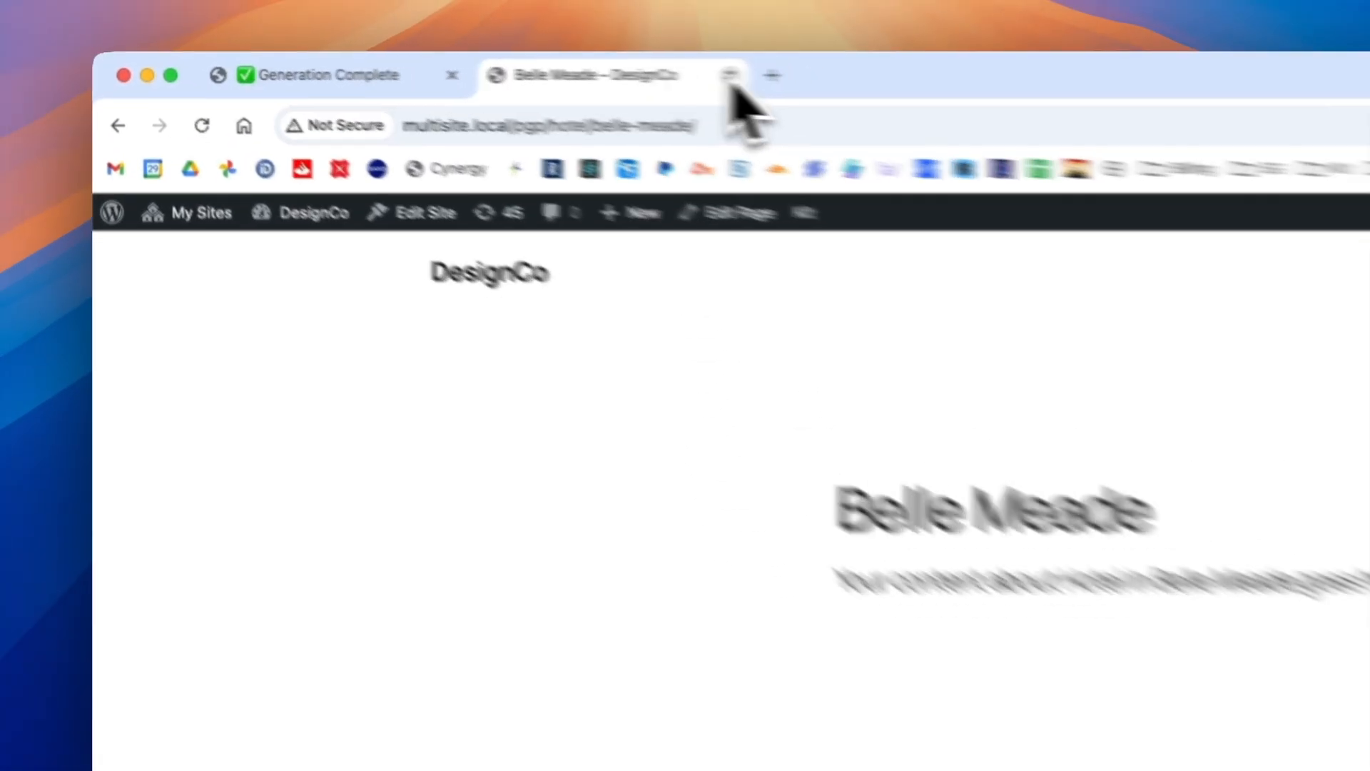
pyautogui.click(731, 77)
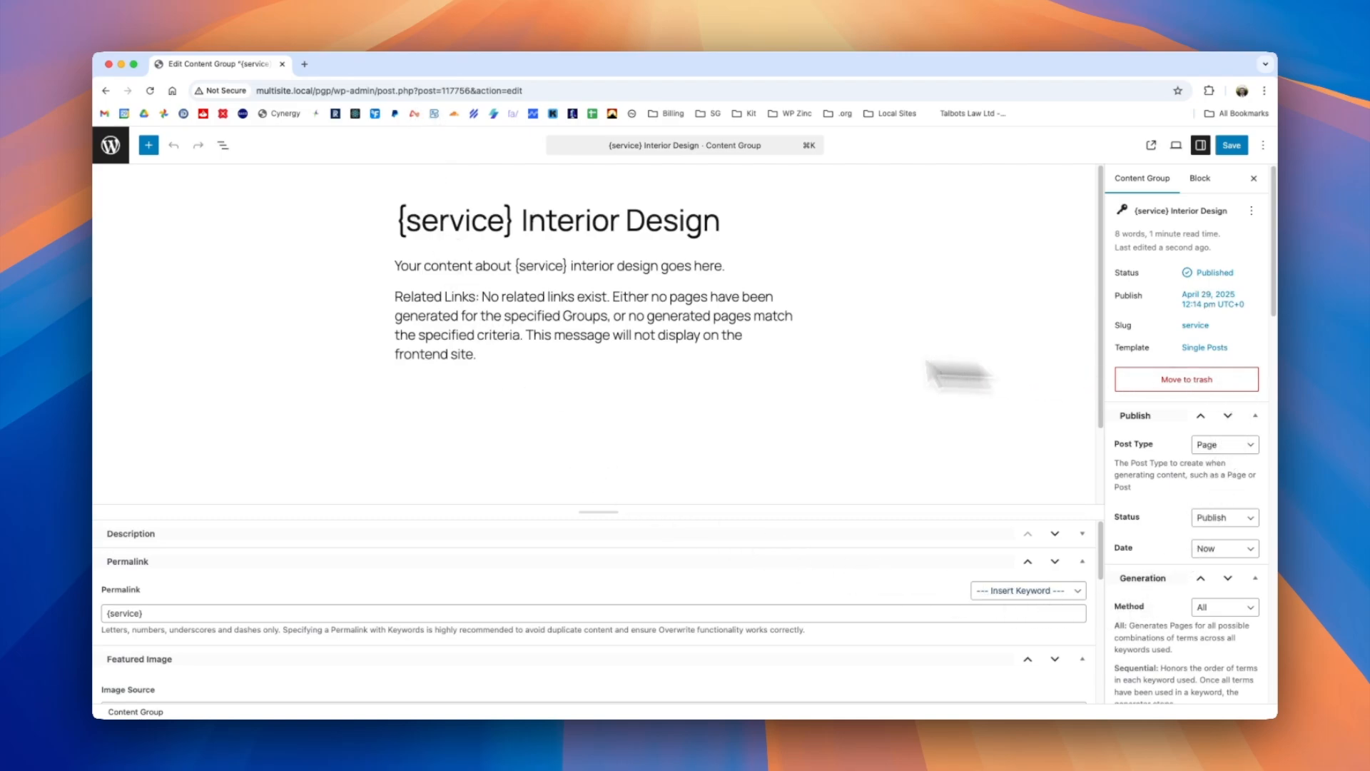
# Remove the Related Links block's service custom field condition, set its Post Parent to {service}, and save the group
pyautogui.click(531, 347)
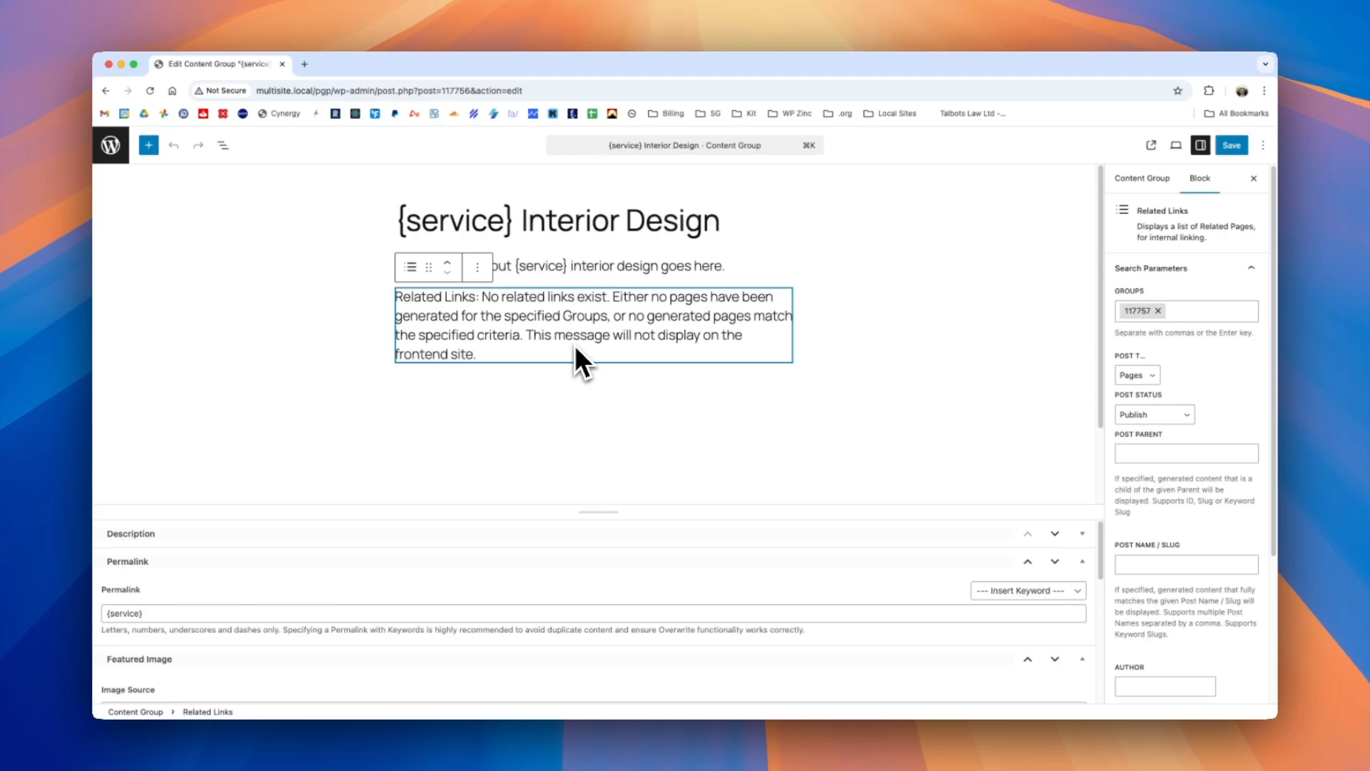
pyautogui.scroll(-5, 1267, 537)
pyautogui.click(1166, 659)
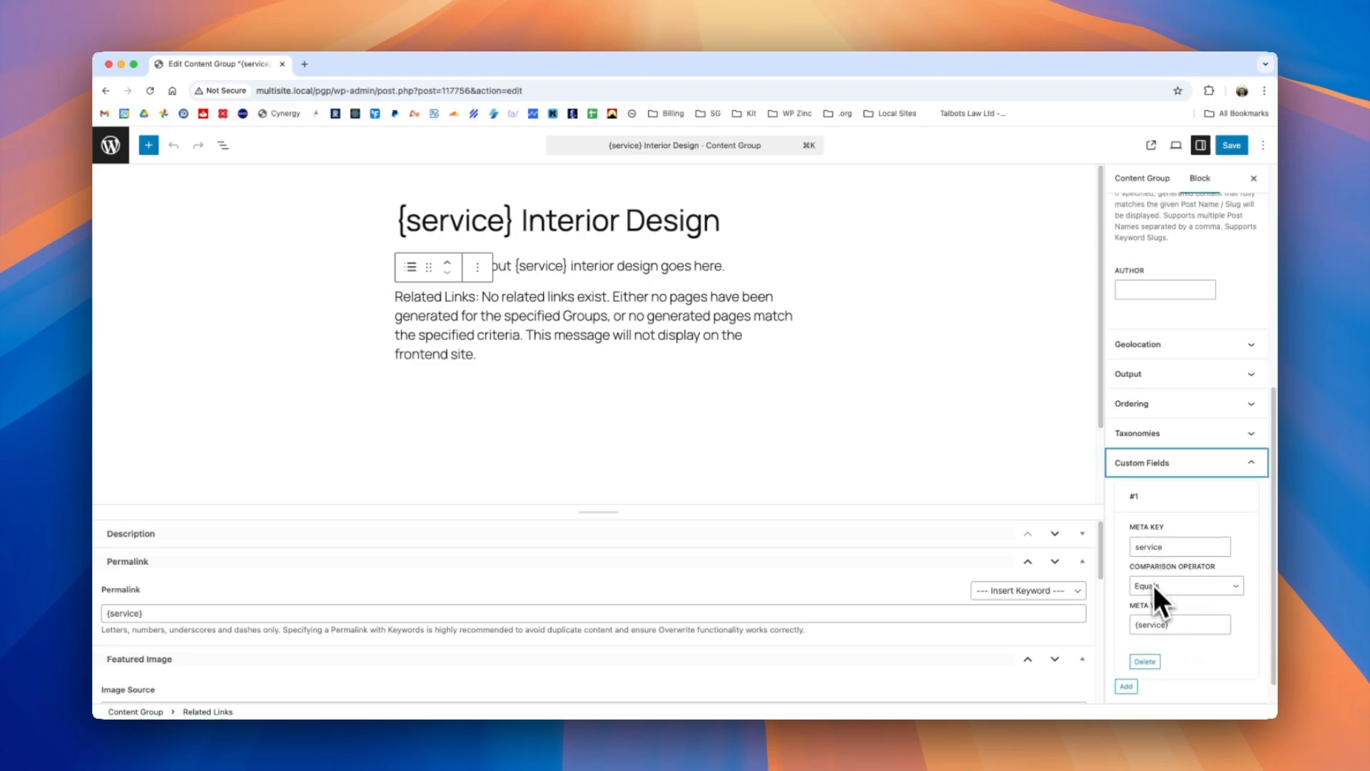
pyautogui.click(1144, 662)
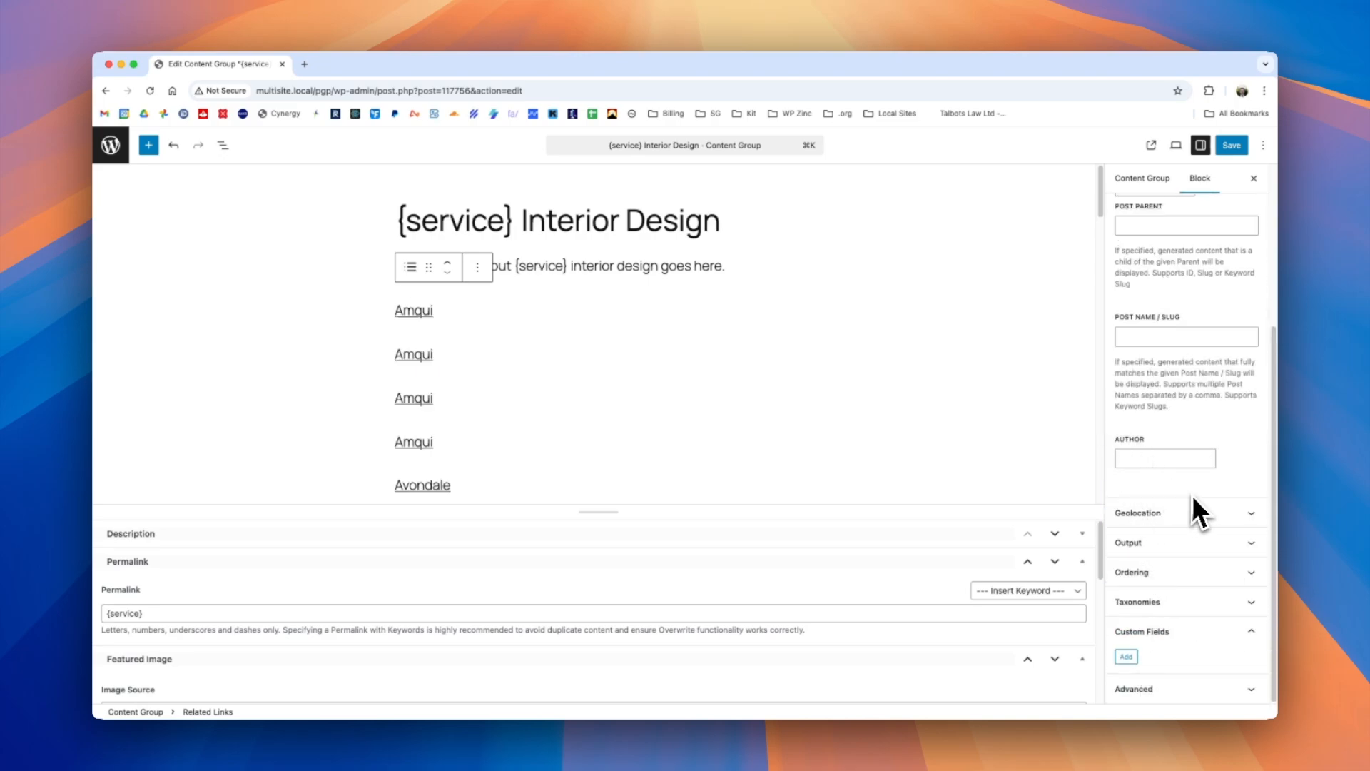
pyautogui.scroll(5, 1208, 520)
pyautogui.scroll(2, 1060, 386)
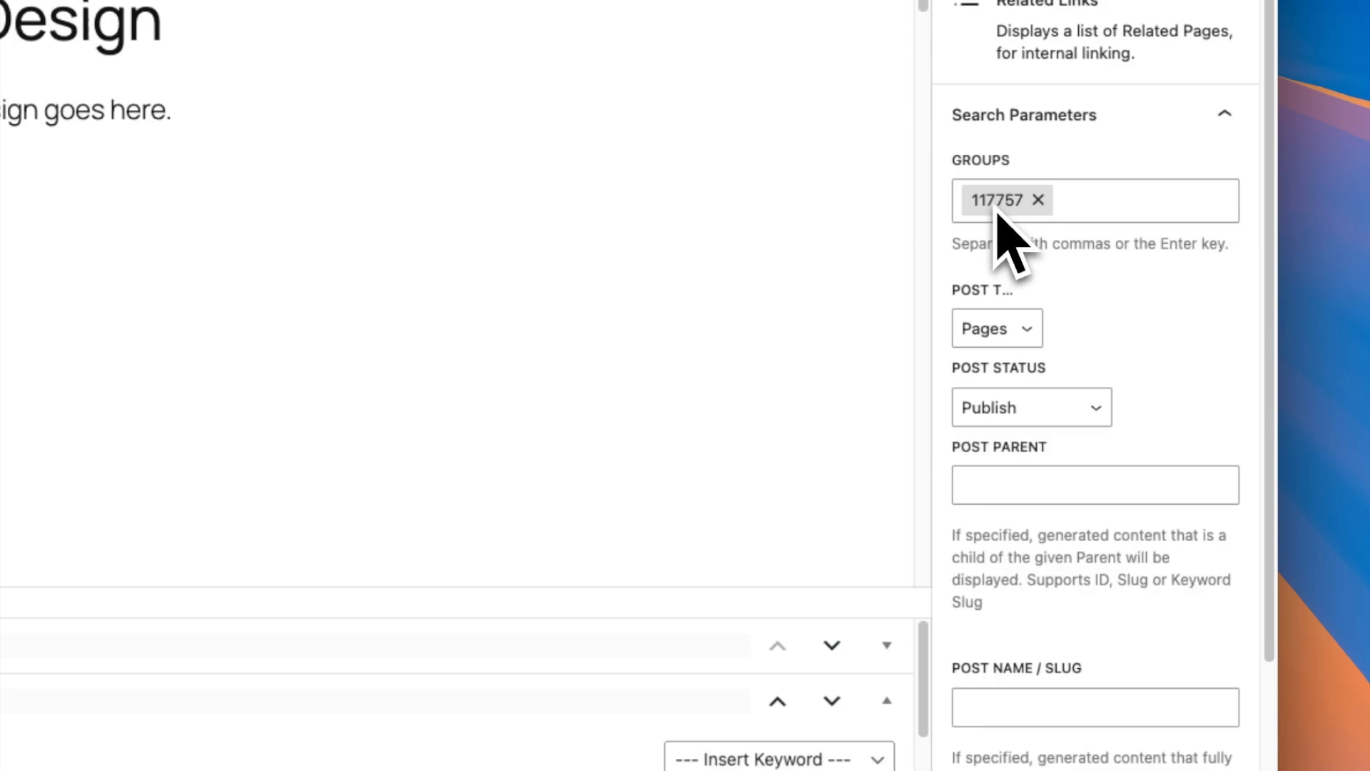
pyautogui.click(986, 487)
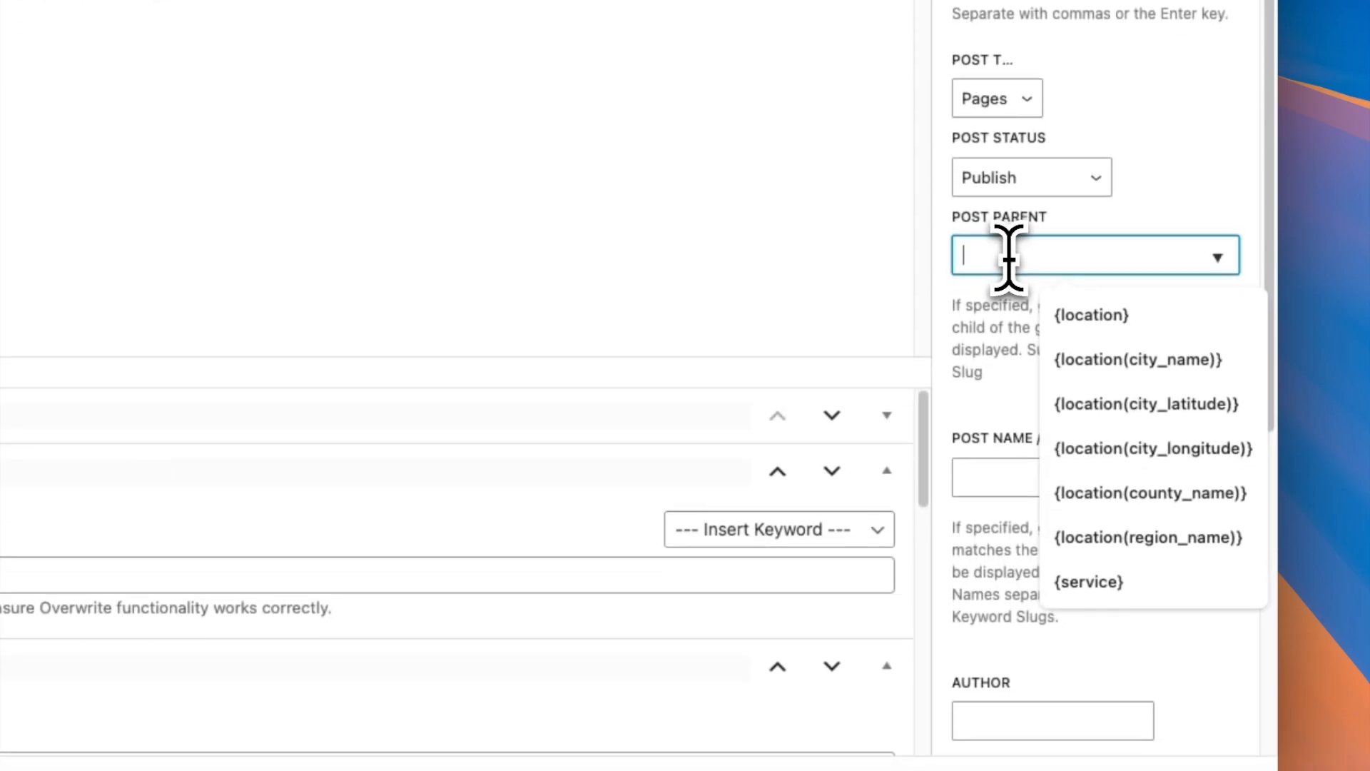
pyautogui.click(1090, 582)
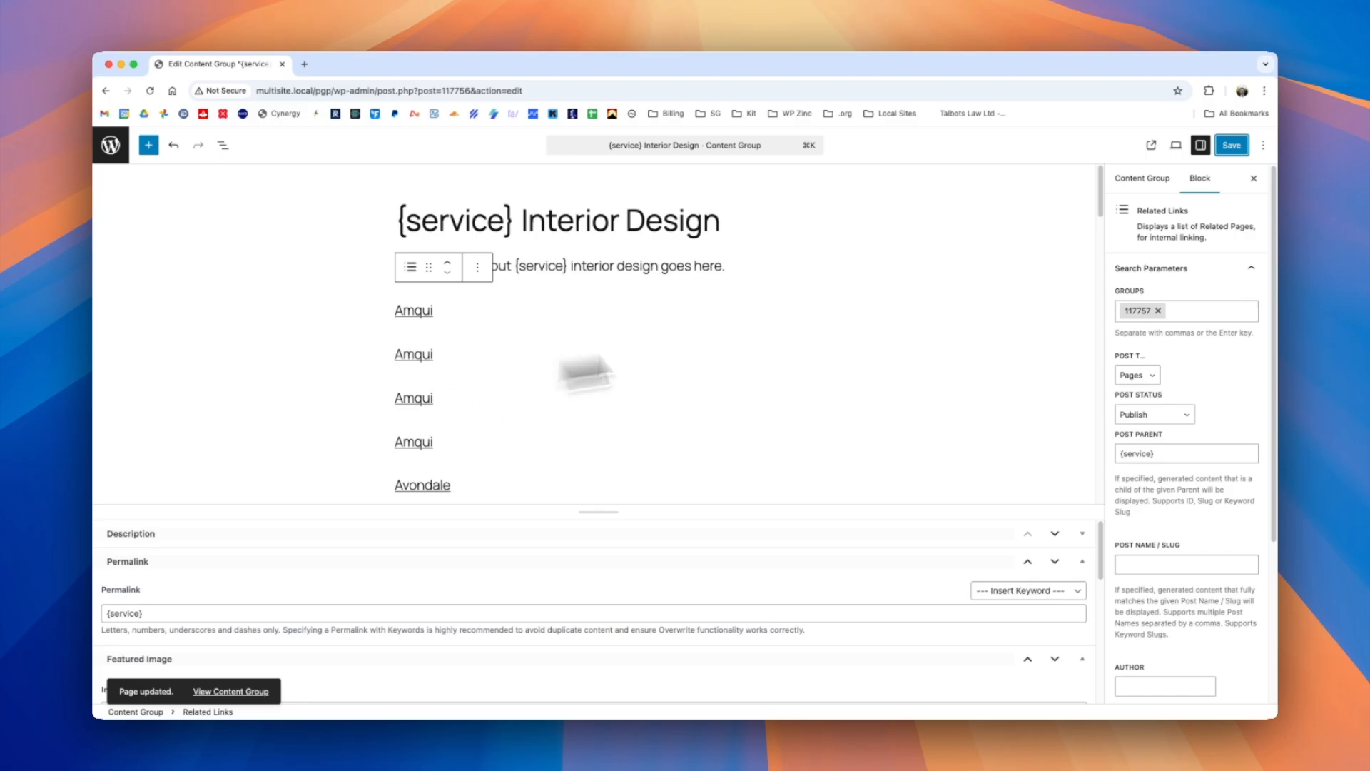
# Generate all pages of the {service} Interior Design content group via browser
pyautogui.click(1142, 180)
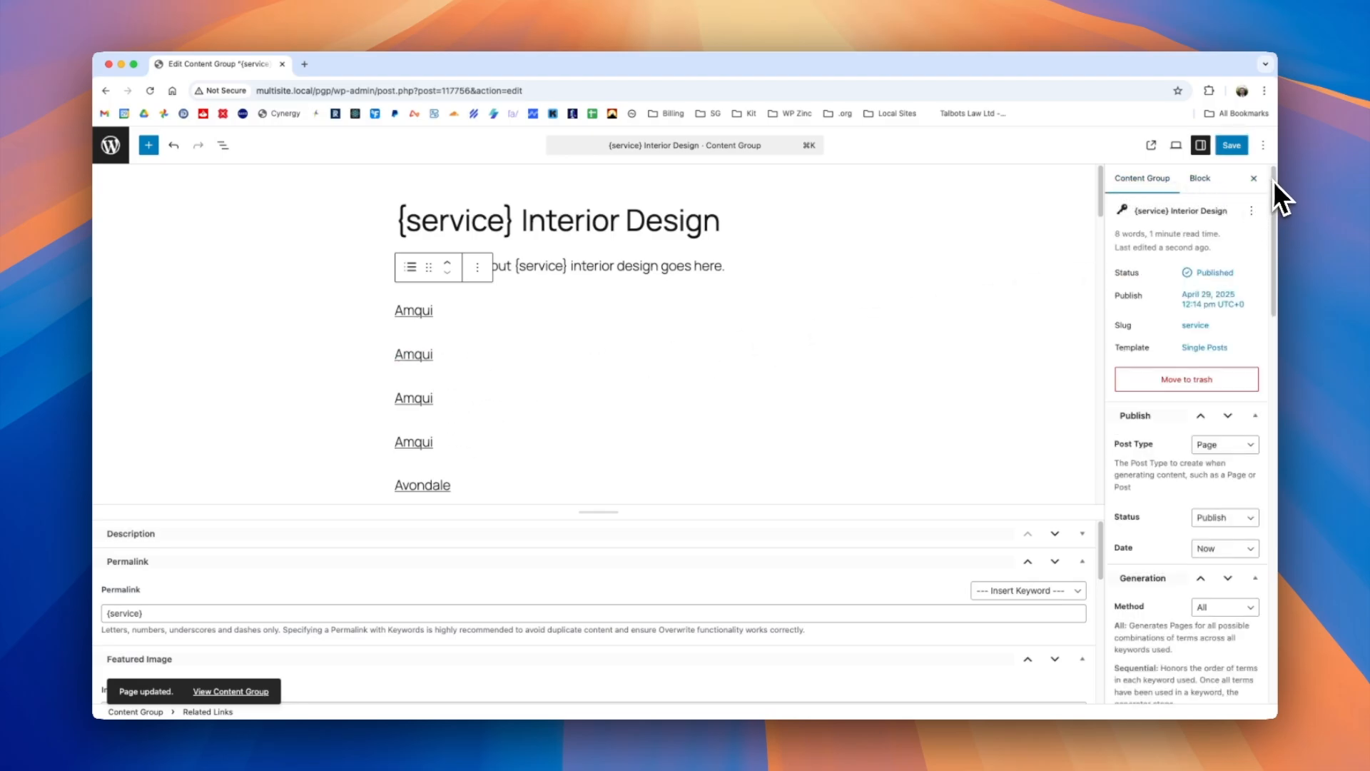
pyautogui.moveTo(1273, 182); pyautogui.dragTo(1262, 577)
pyautogui.click(1206, 581)
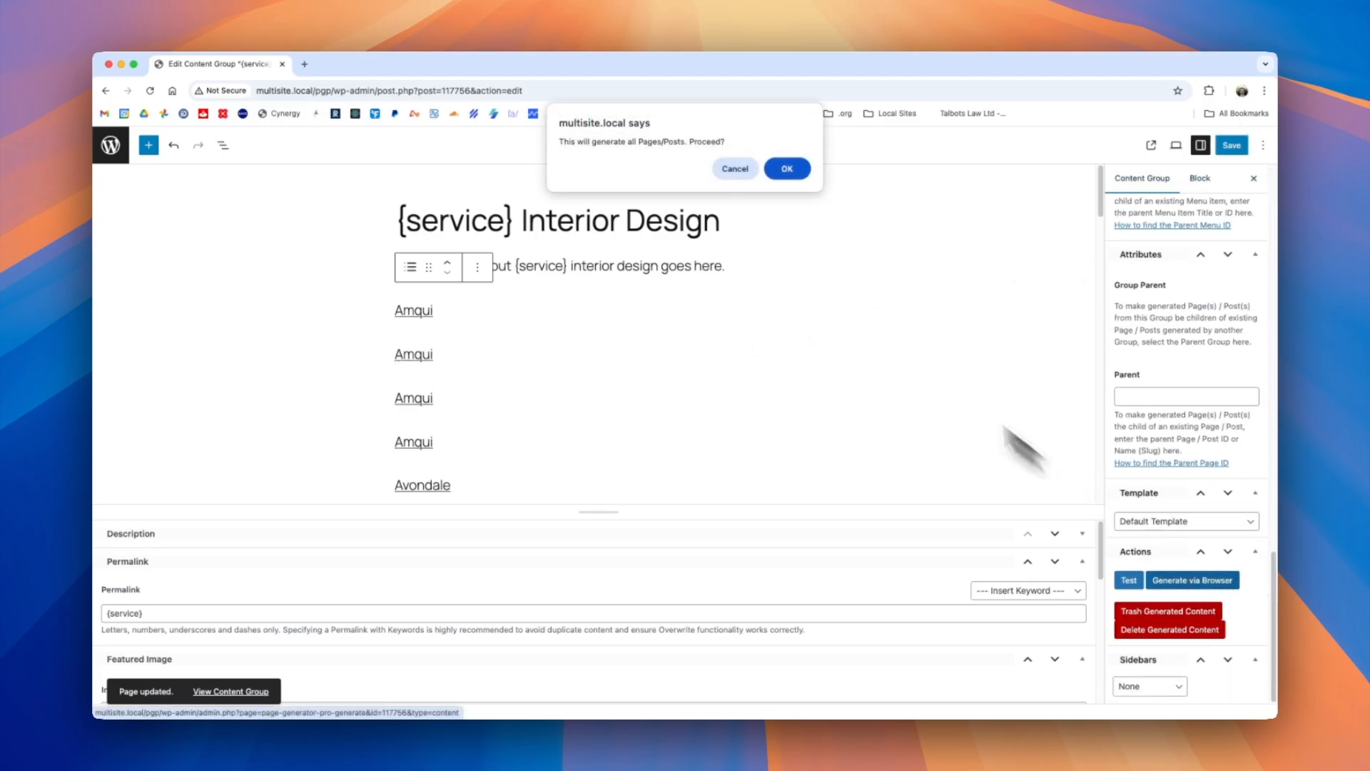
pyautogui.click(788, 170)
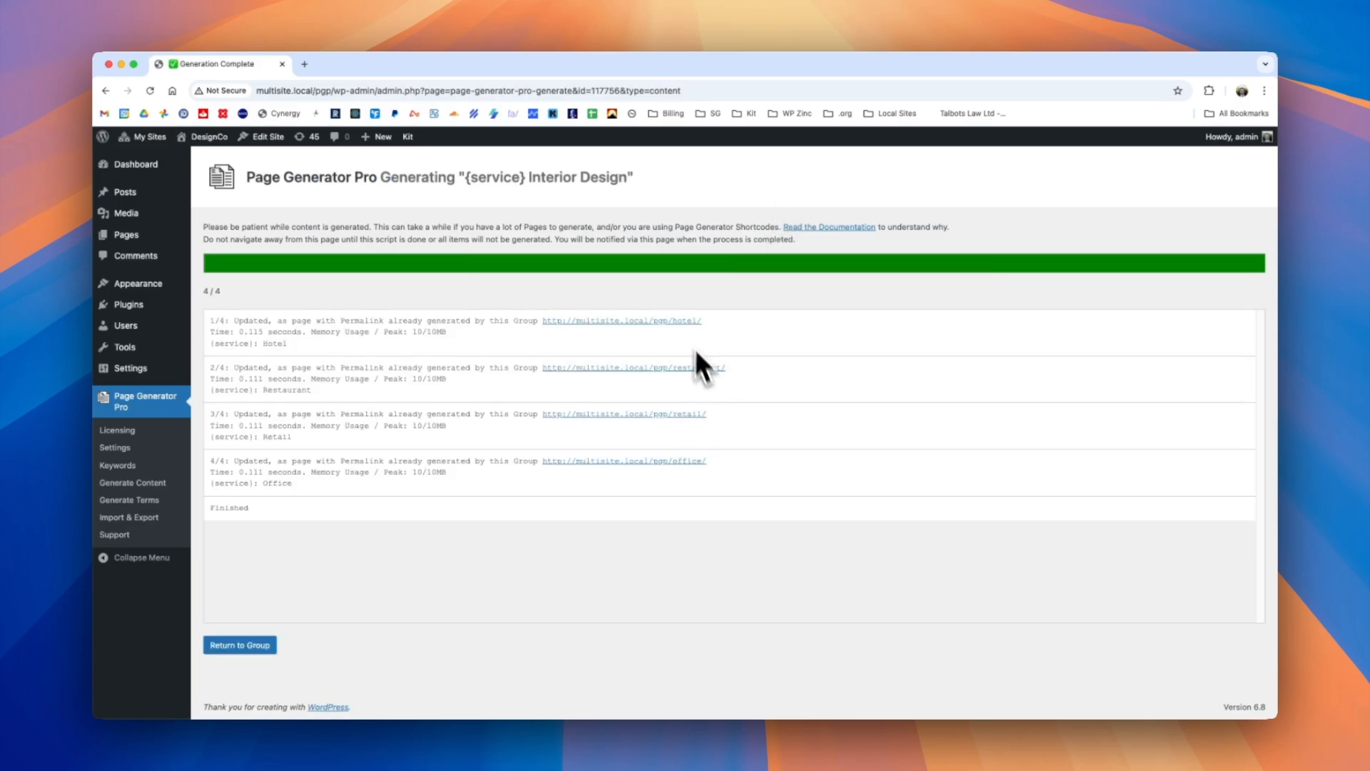
# View the generated Hotel Interior Design page and follow its city links through to the Amqui page
pyautogui.click(686, 322)
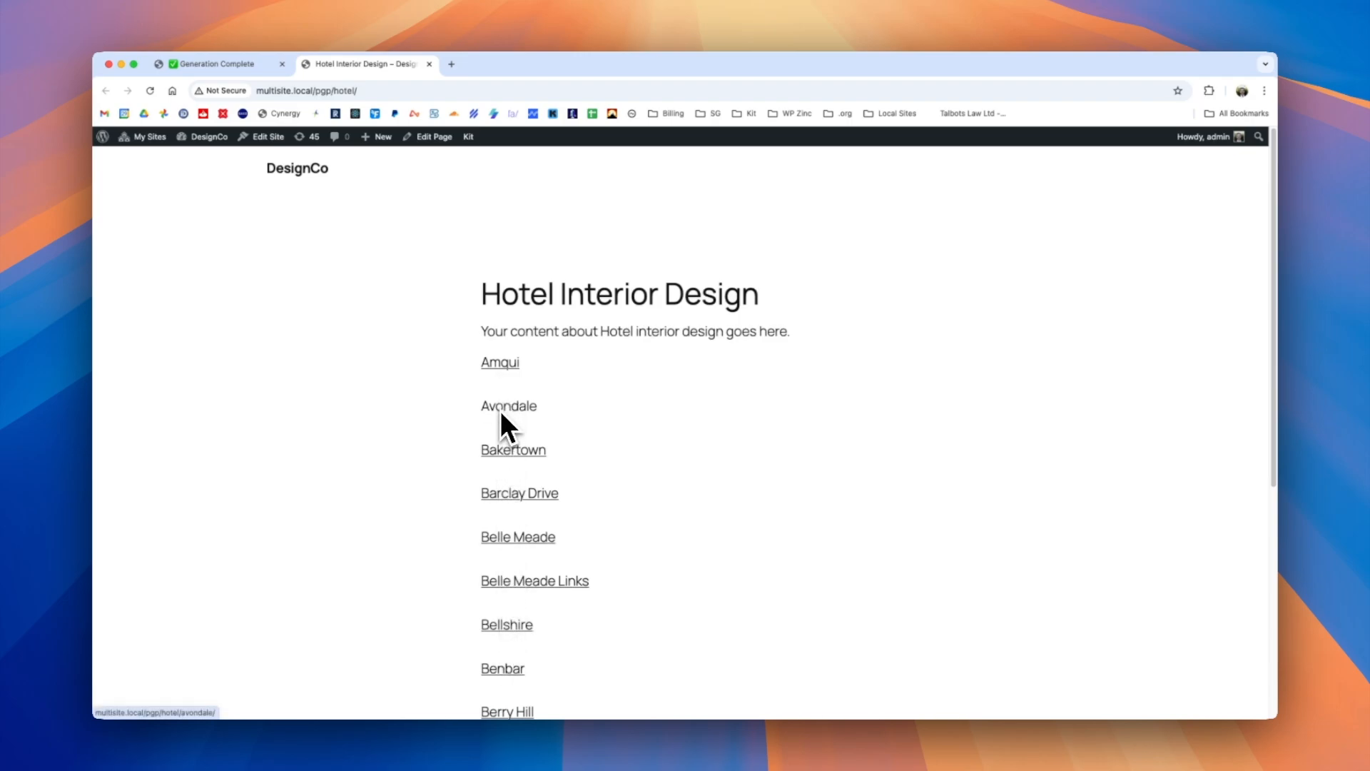
pyautogui.click(512, 450)
pyautogui.press('super+bracketleft')
pyautogui.click(499, 362)
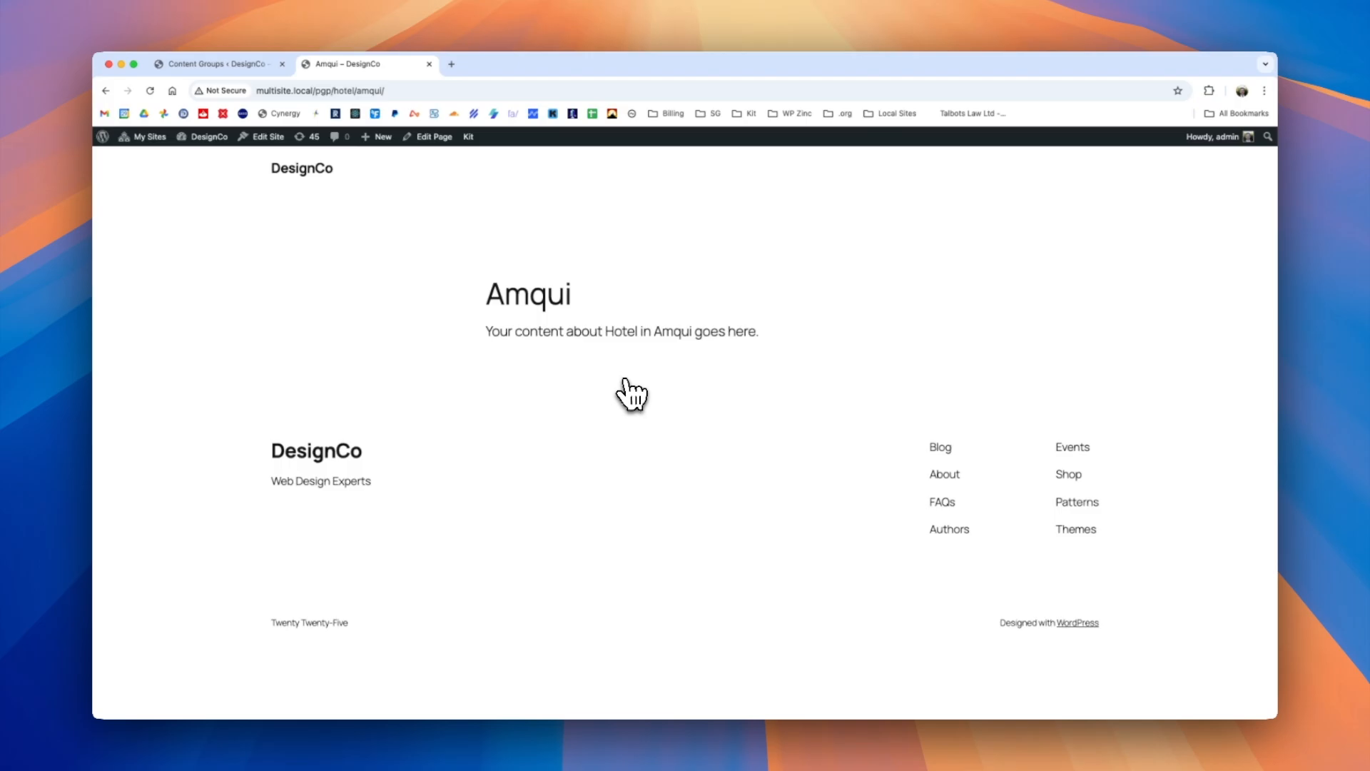
# Open the {location(city_name)} content group for editing and insert a Related Links block below its paragraph
pyautogui.hotkey('ctrl', 'shift', 'Tab')
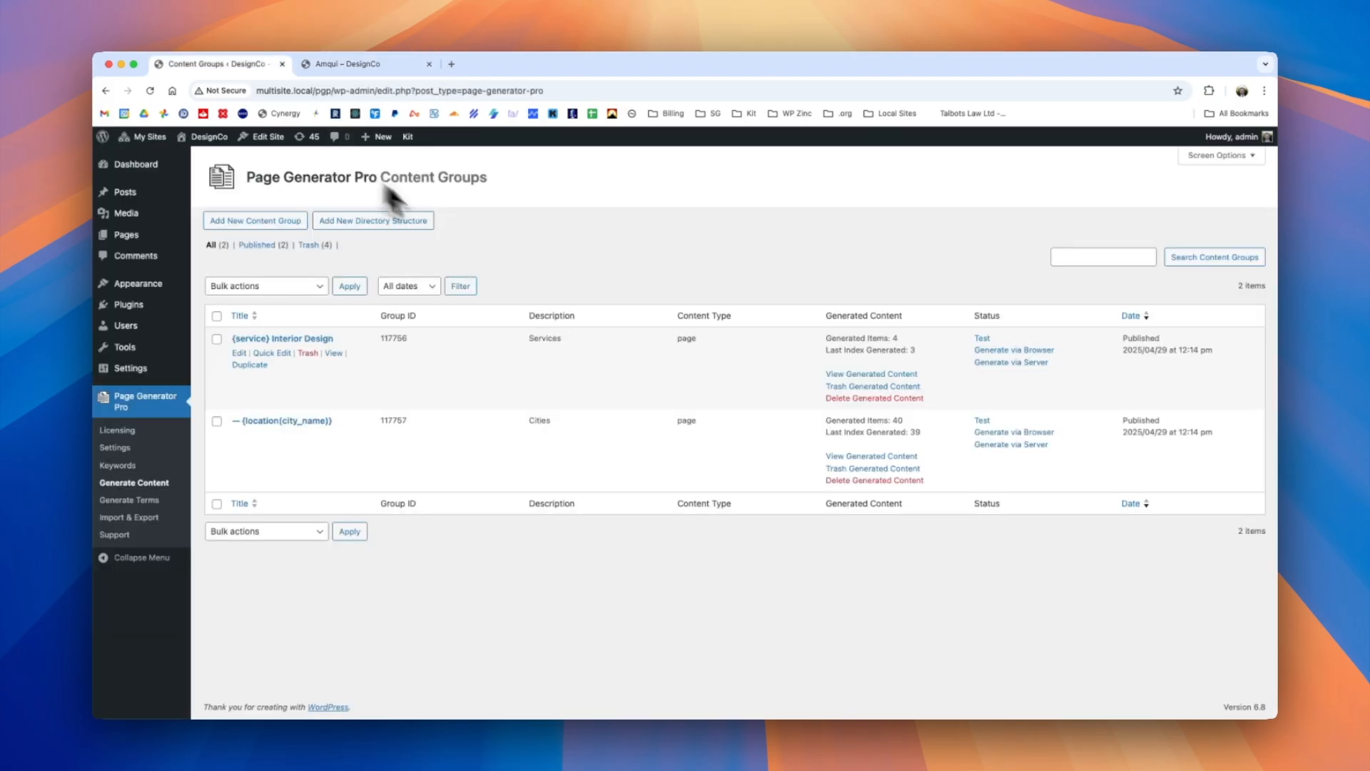
pyautogui.click(318, 421)
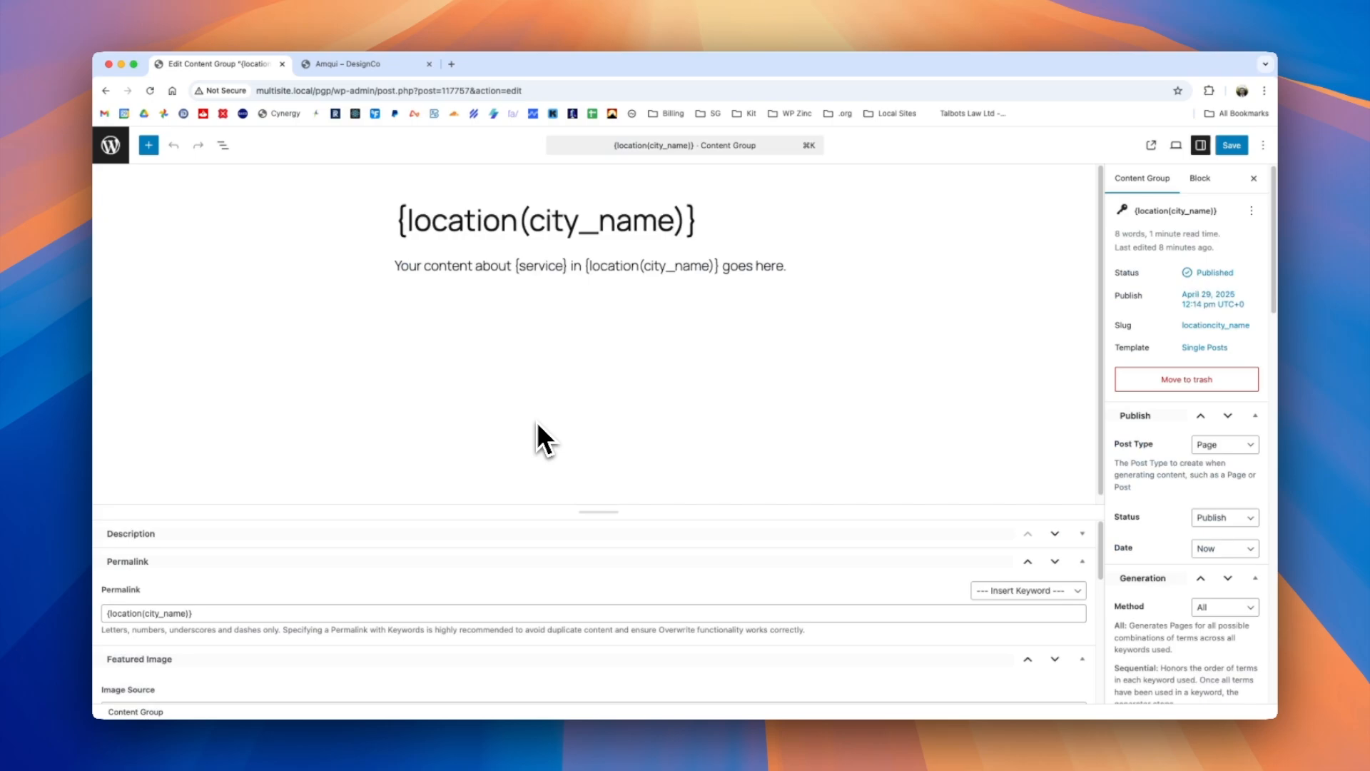
pyautogui.click(465, 300)
pyautogui.write('/re')
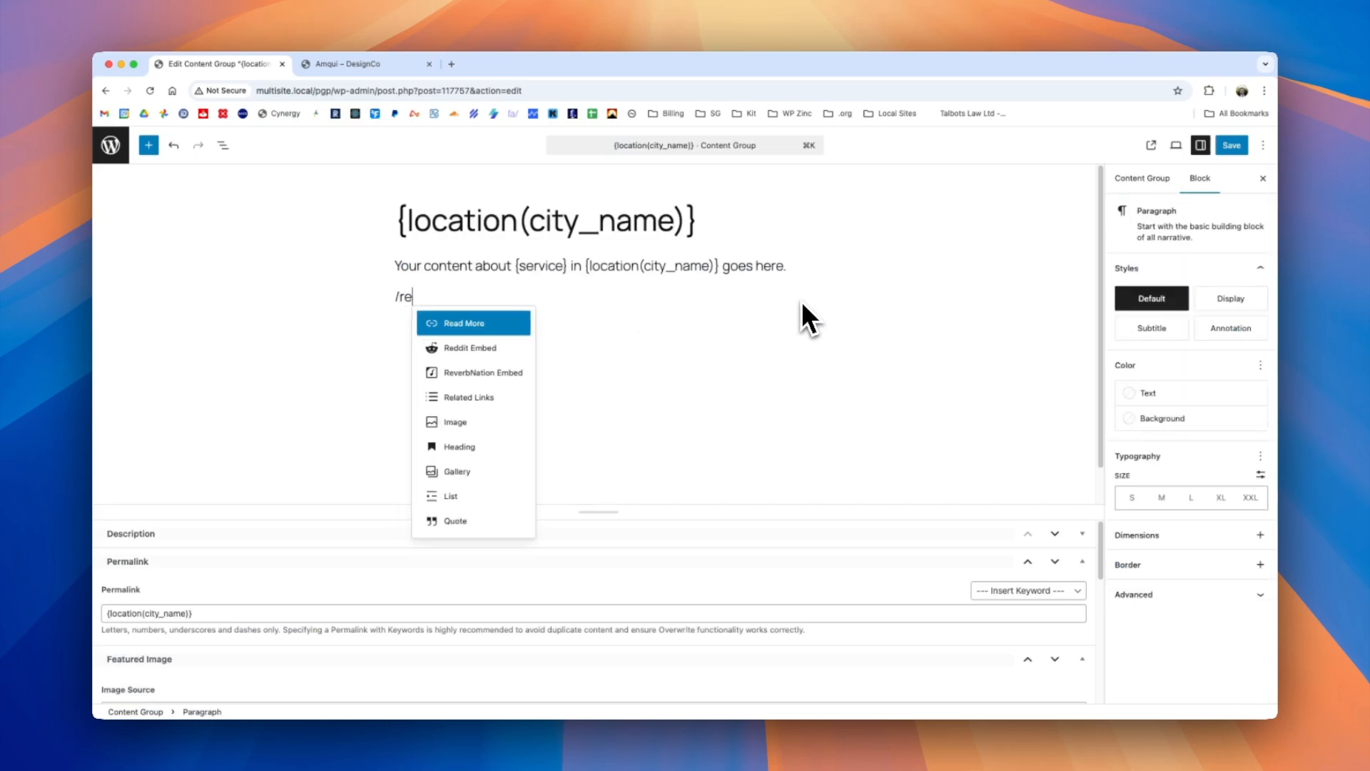
pyautogui.write('l')
pyautogui.press('Return')
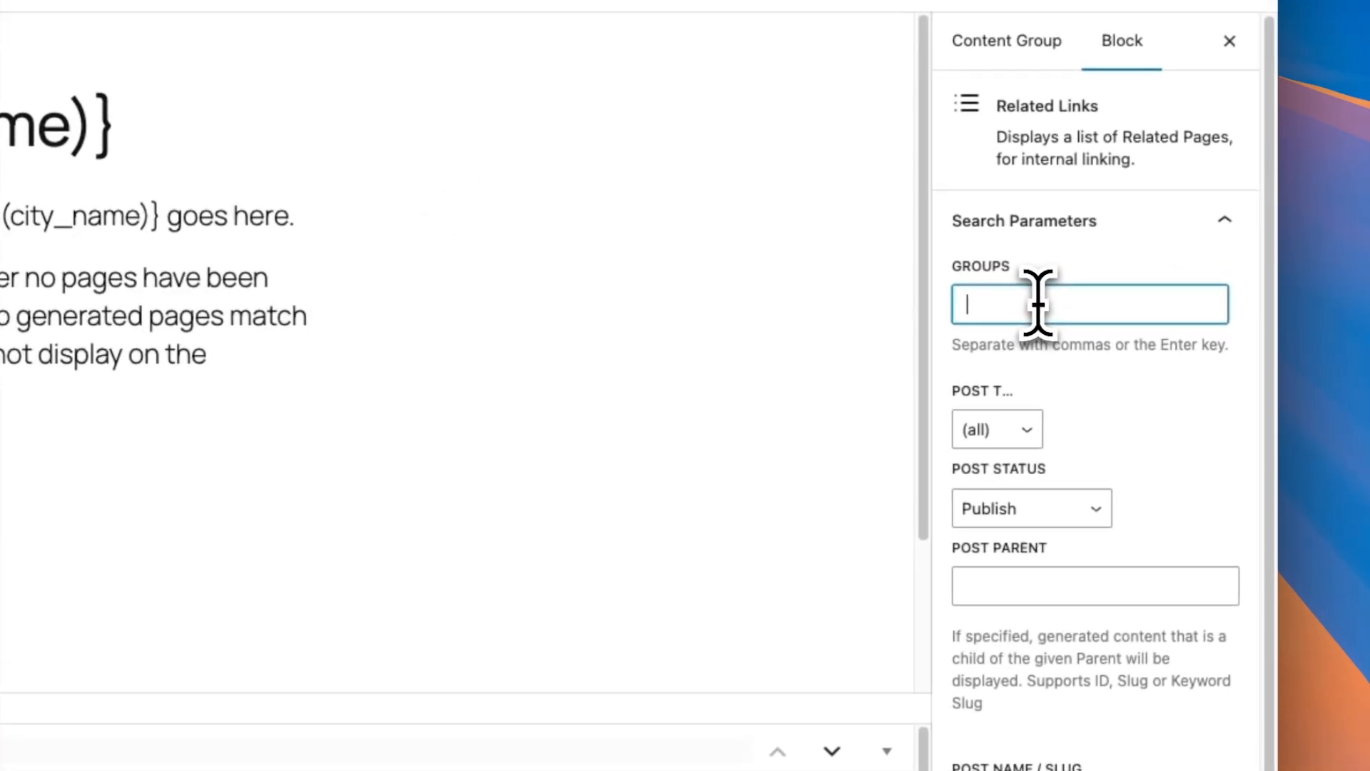
# Set the Related Links block's group to {location(city_name)} and its post type to Pages
pyautogui.write('{lo')
pyautogui.click(1069, 341)
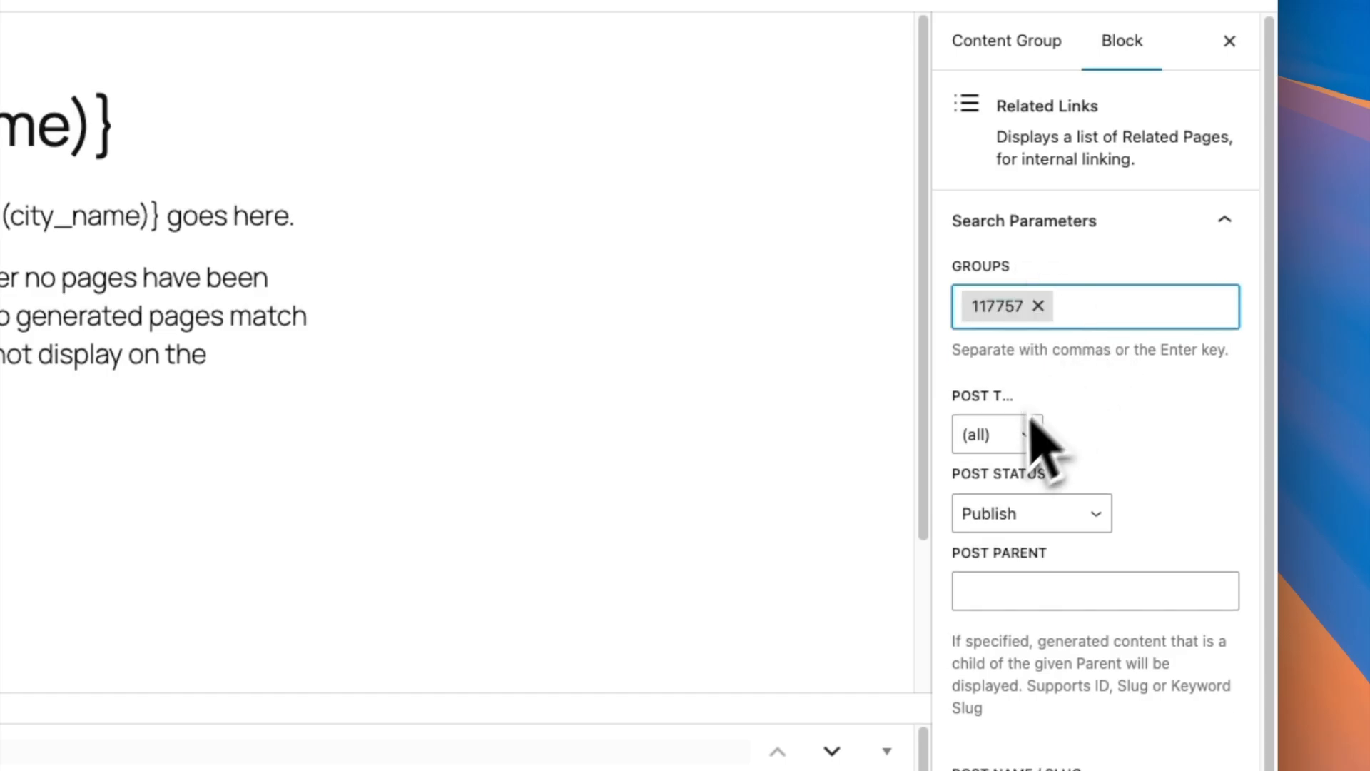
pyautogui.click(1008, 444)
pyautogui.click(1010, 463)
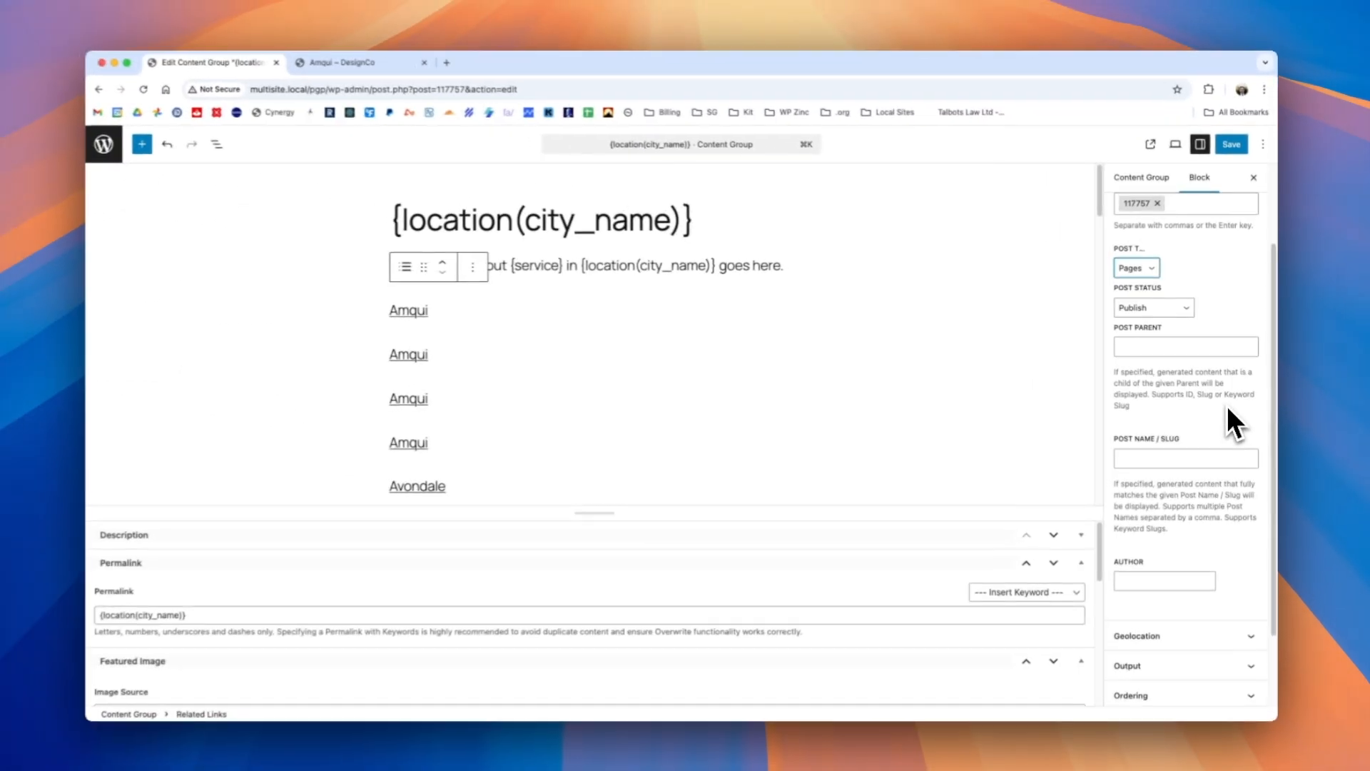
# Add a custom field condition to the Related Links block: location_city_name Equals {location(city_name)}
pyautogui.scroll(-3, 1229, 410)
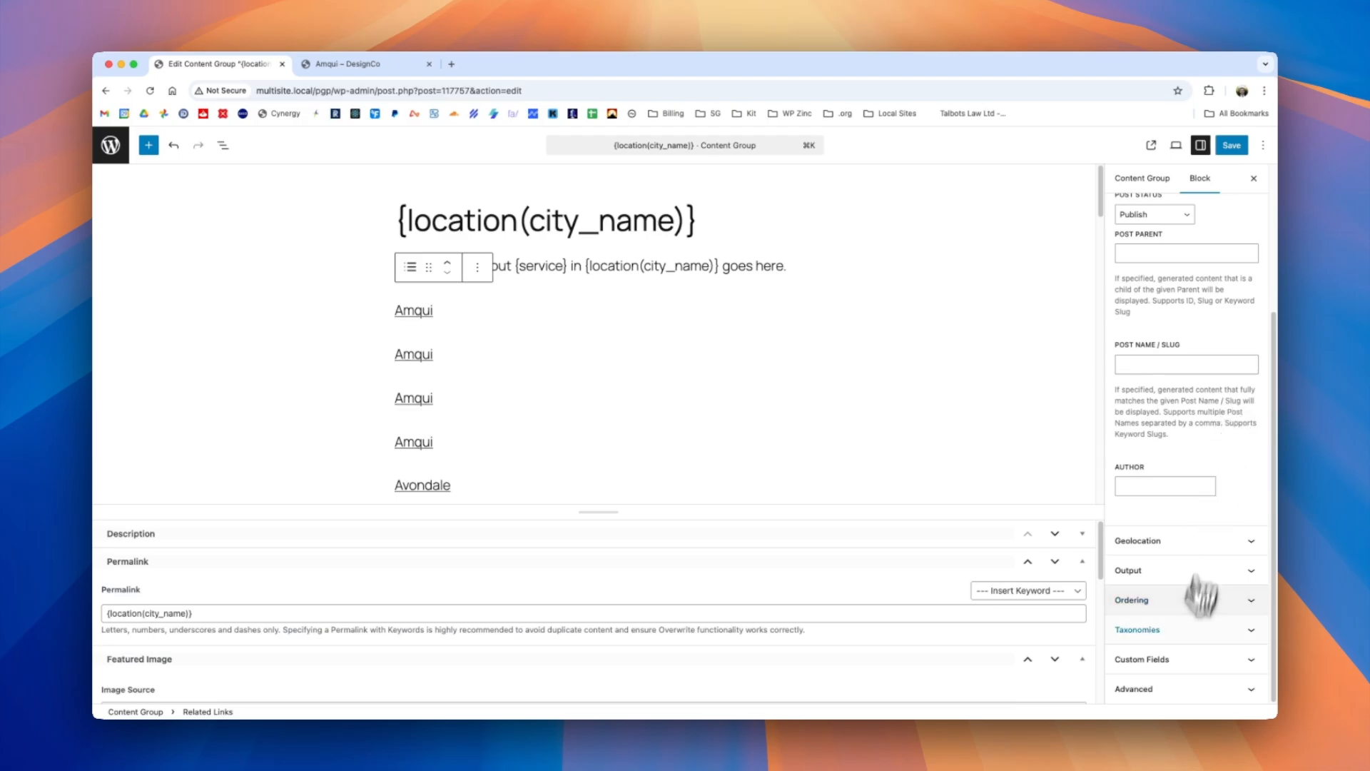
pyautogui.click(1184, 658)
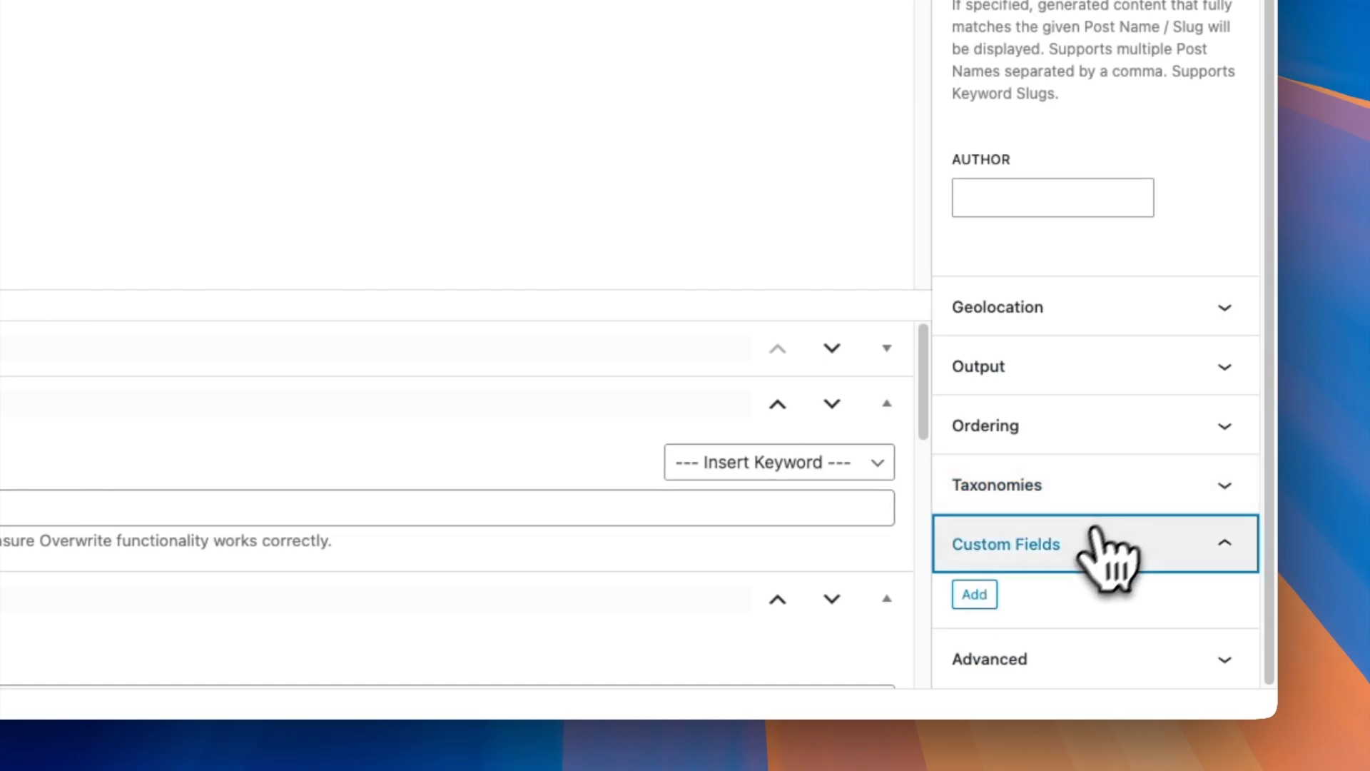
pyautogui.click(985, 596)
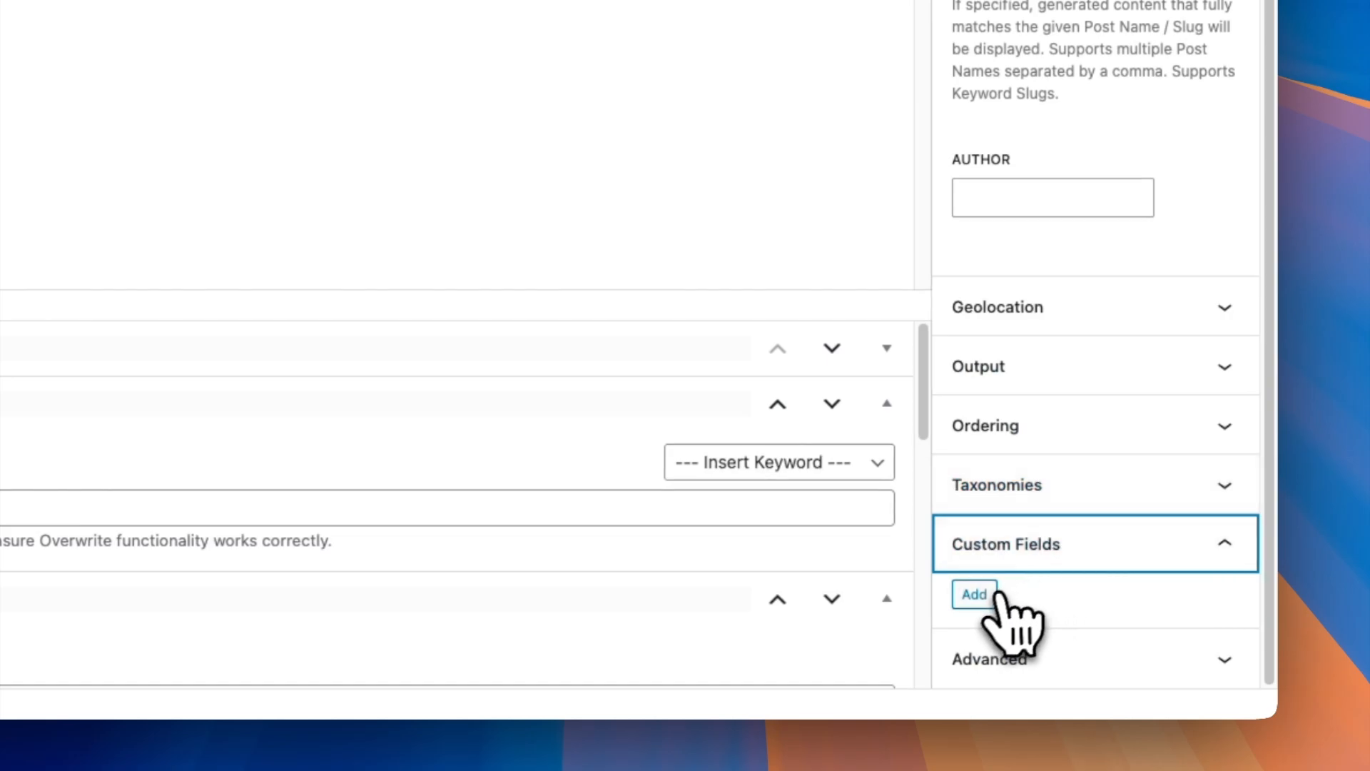
pyautogui.click(1062, 315)
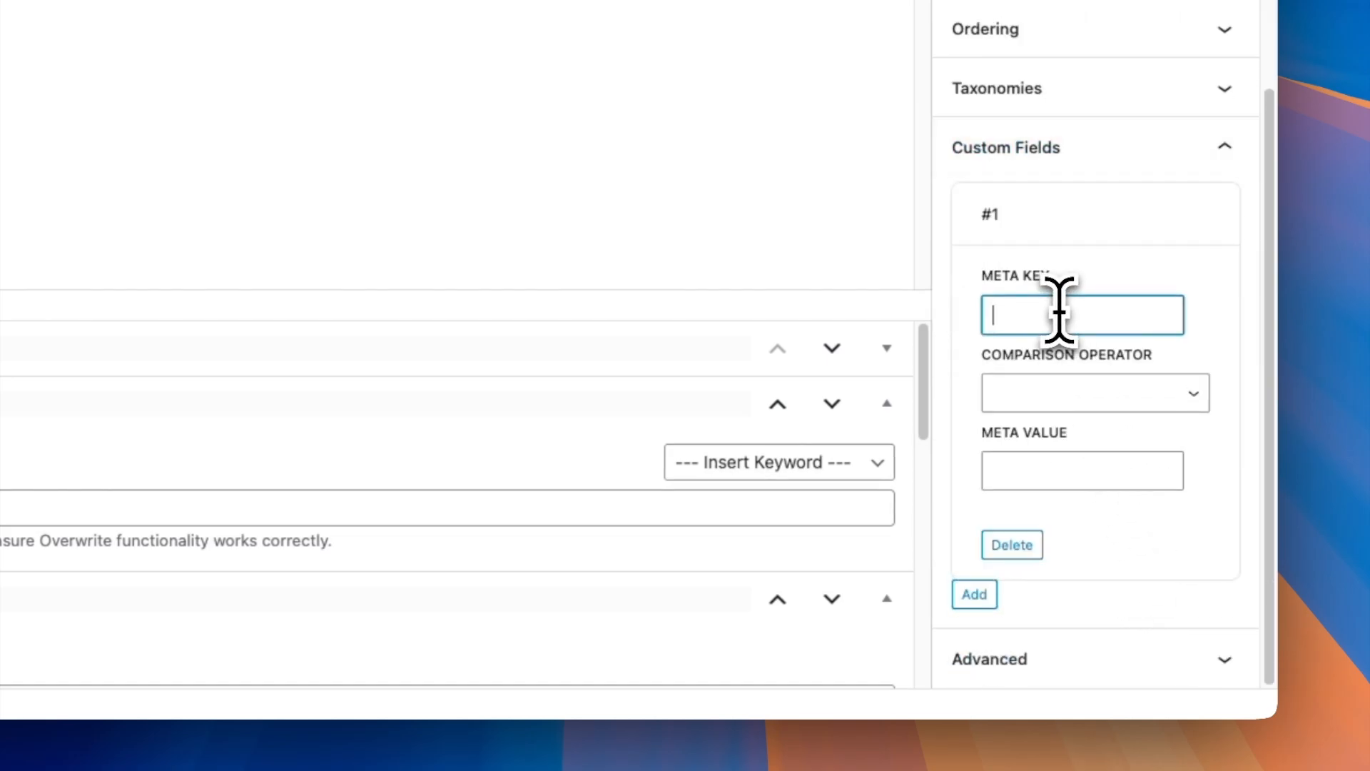
pyautogui.write('location_city_name')
pyautogui.click(1037, 401)
pyautogui.click(1020, 449)
pyautogui.click(1039, 472)
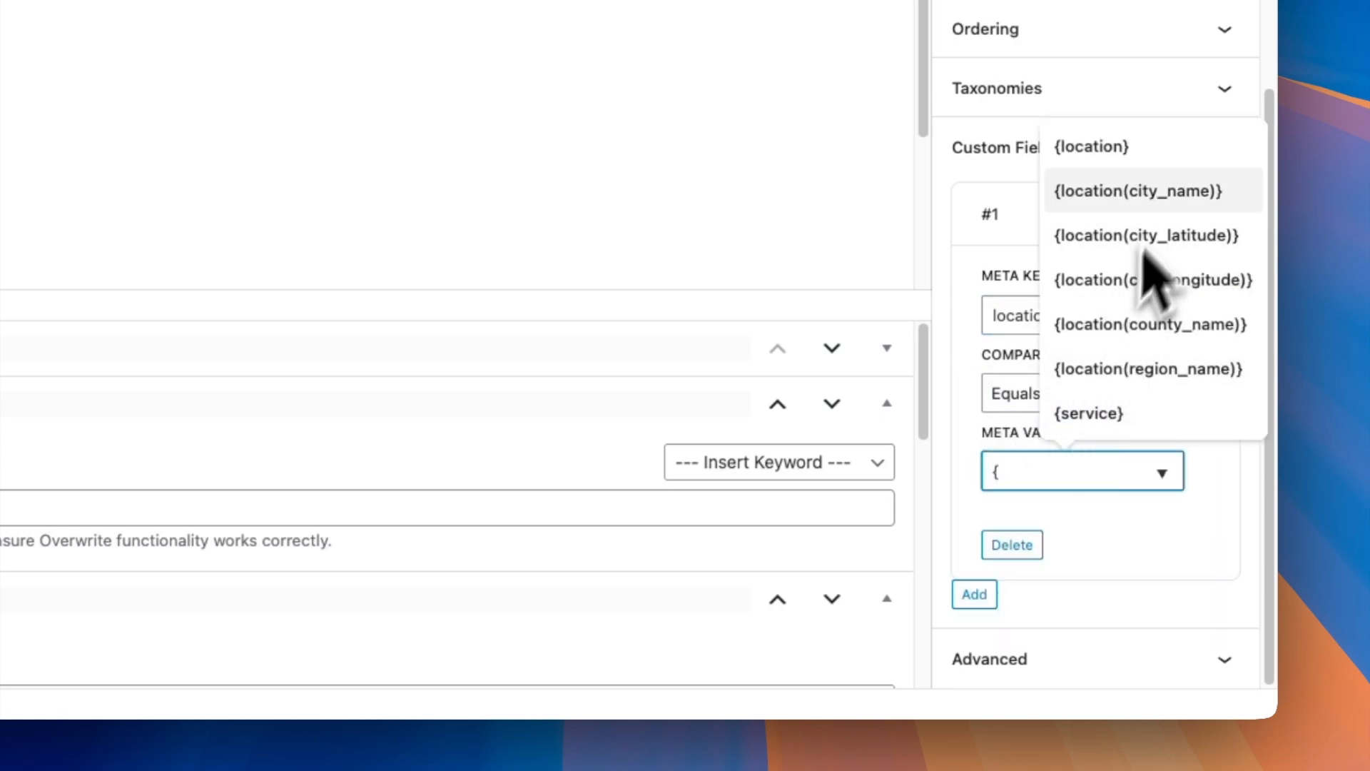
pyautogui.click(1142, 191)
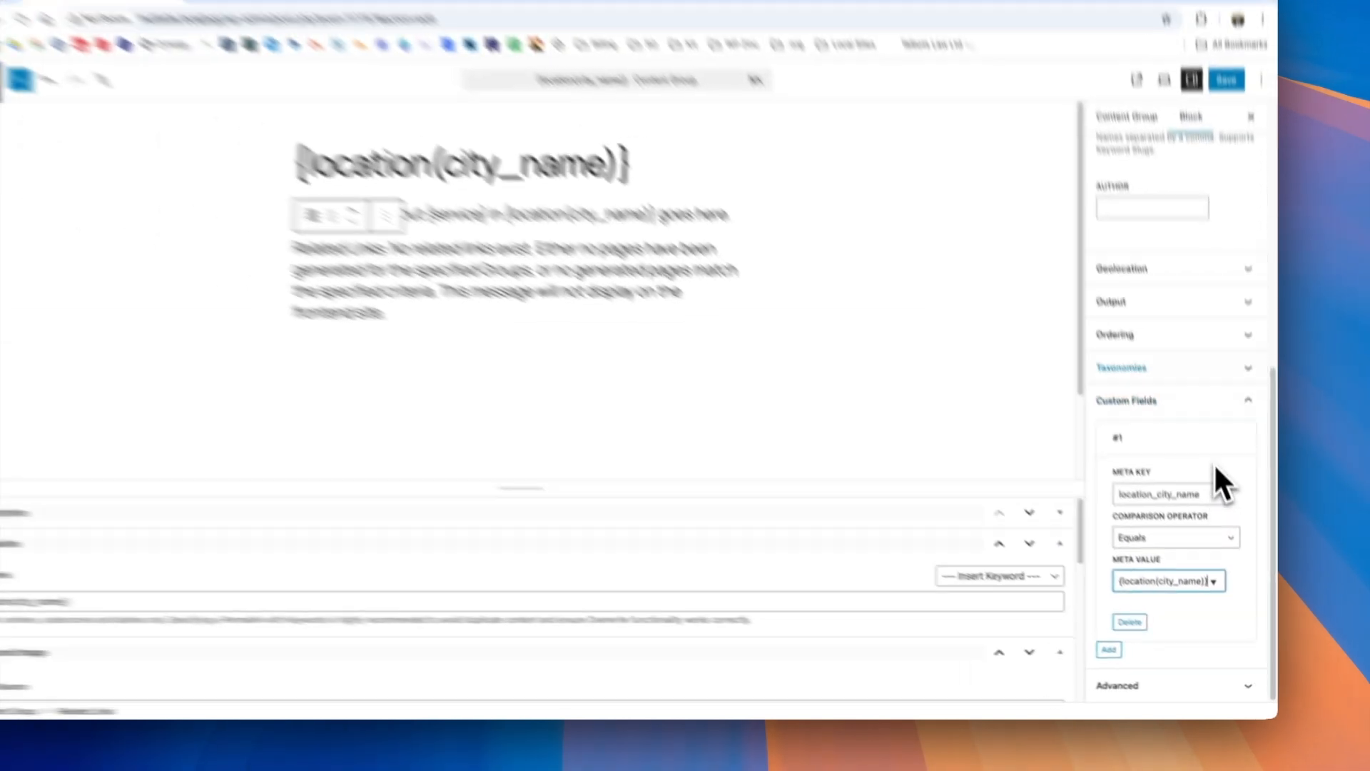
# Save the {location(city_name)} content group and generate all its pages via browser
pyautogui.click(1226, 79)
pyautogui.click(1144, 180)
pyautogui.moveTo(1272, 234); pyautogui.dragTo(1270, 628)
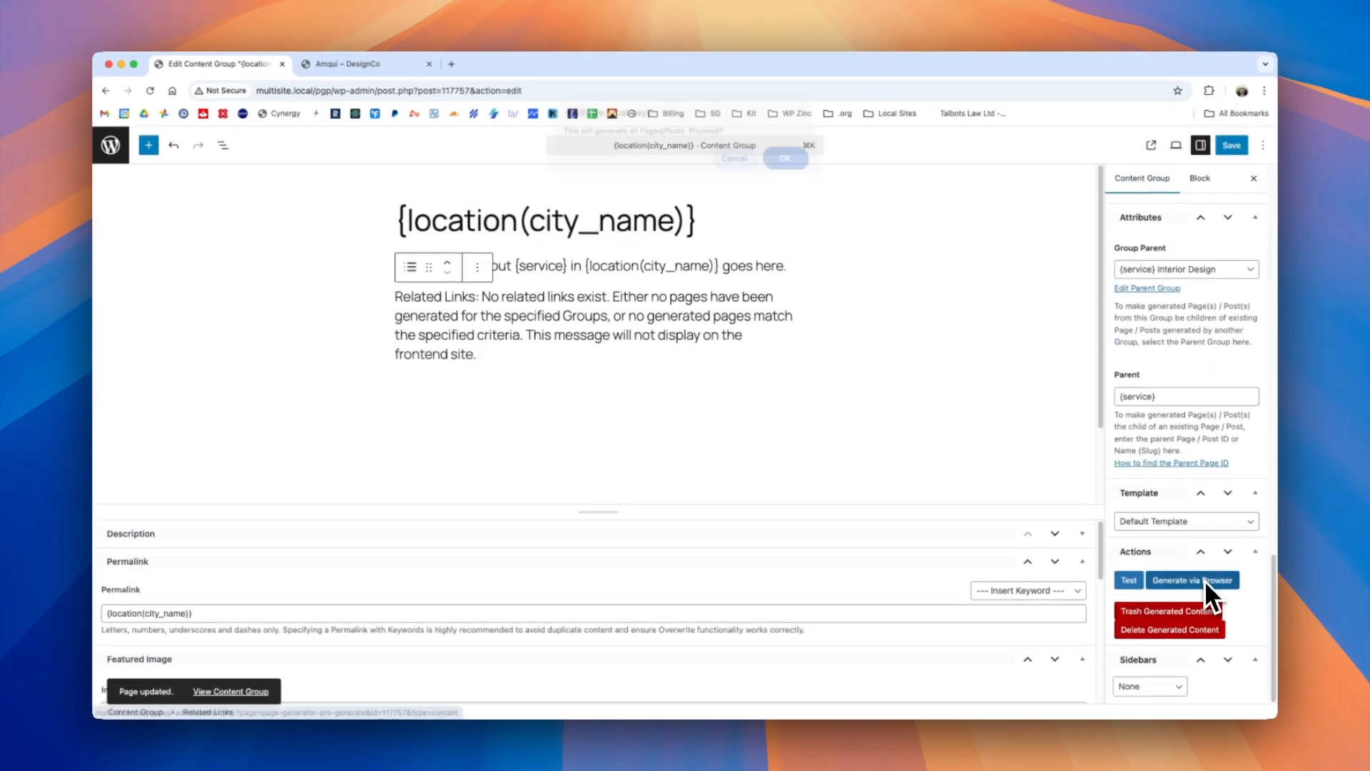
pyautogui.click(1205, 579)
pyautogui.click(790, 171)
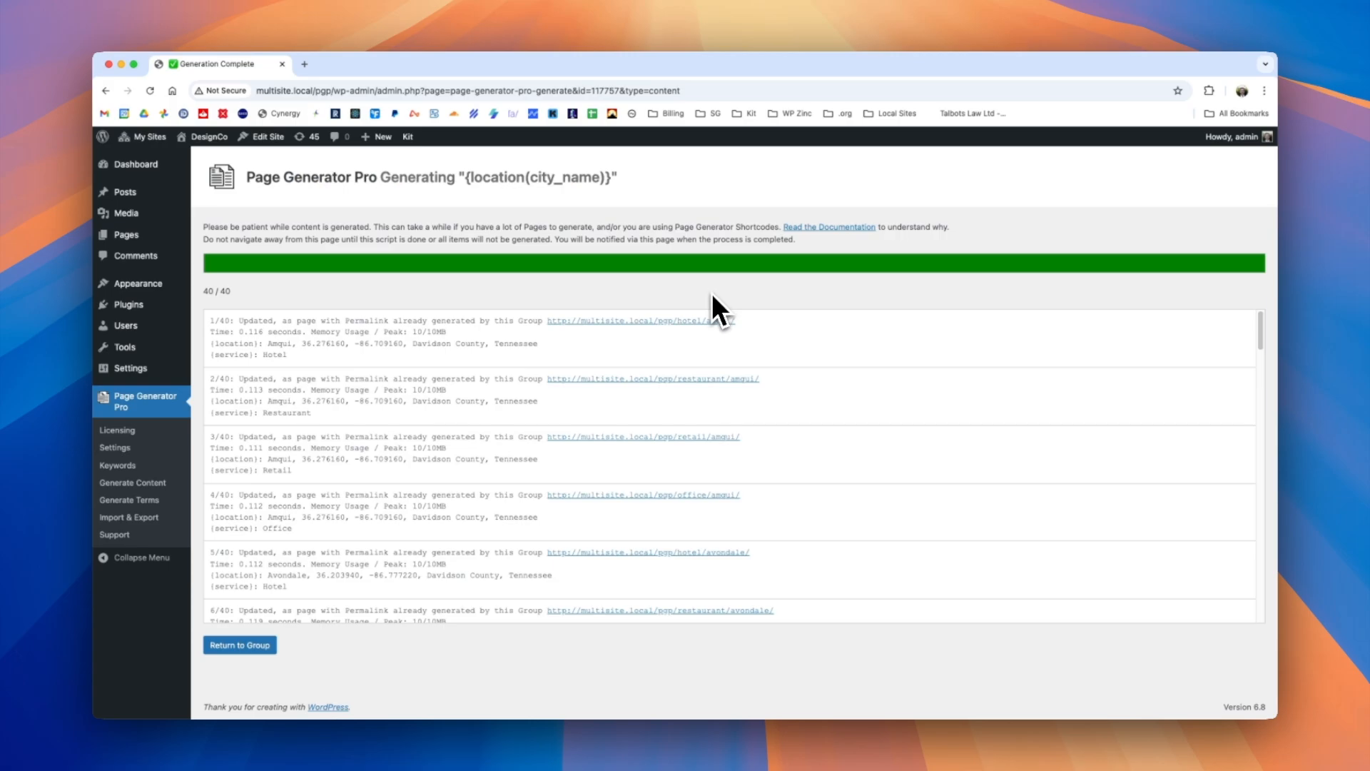
# View the generated hotel Amqui page, follow its related links to the other services' Amqui pages checking each URL, and close it
pyautogui.click(654, 321)
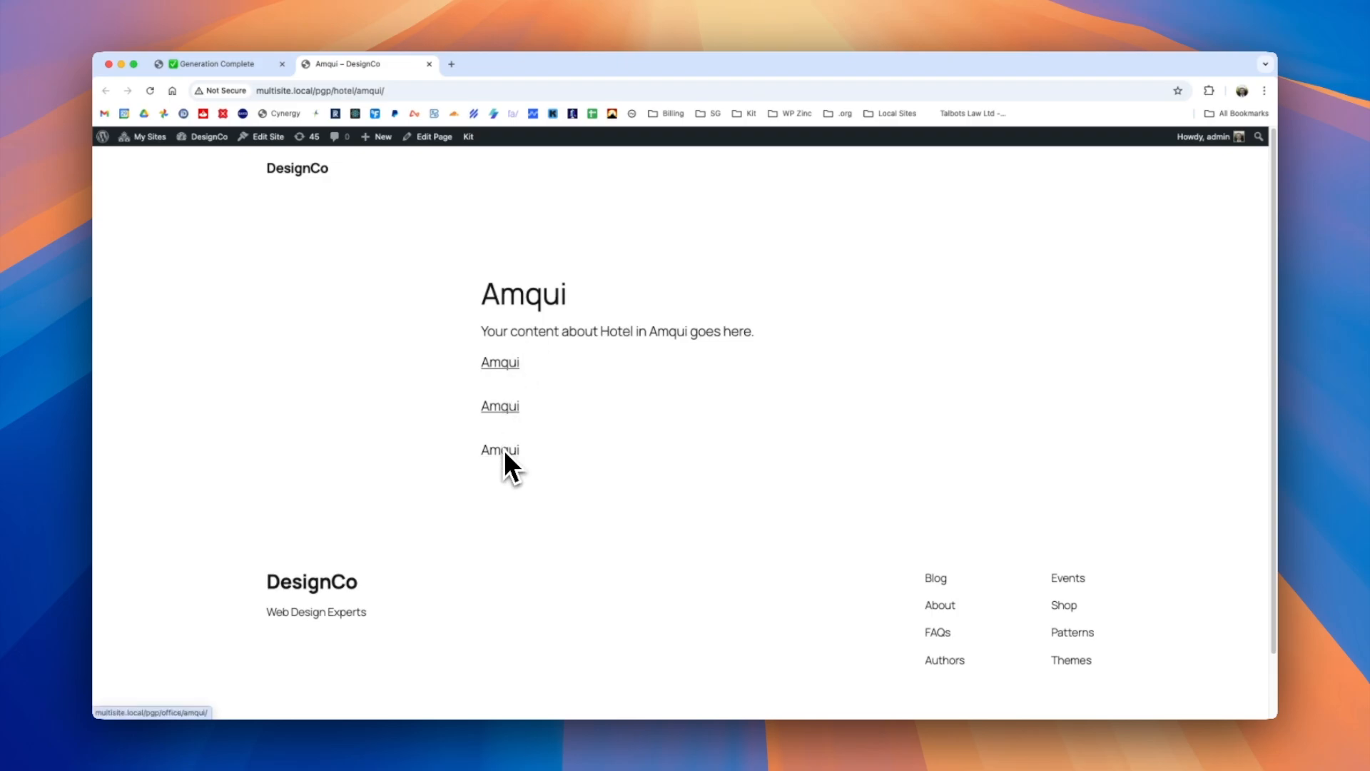
pyautogui.click(500, 362)
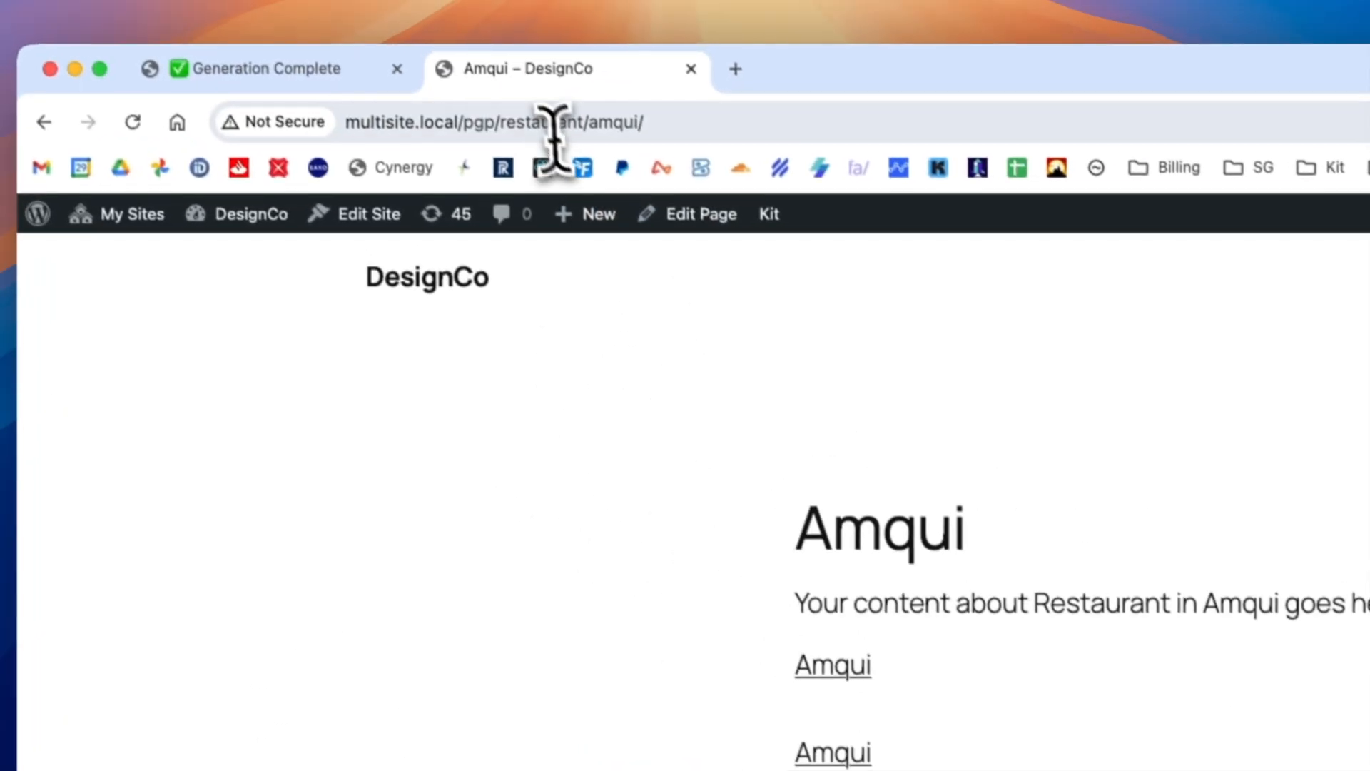
pyautogui.doubleClick(551, 123)
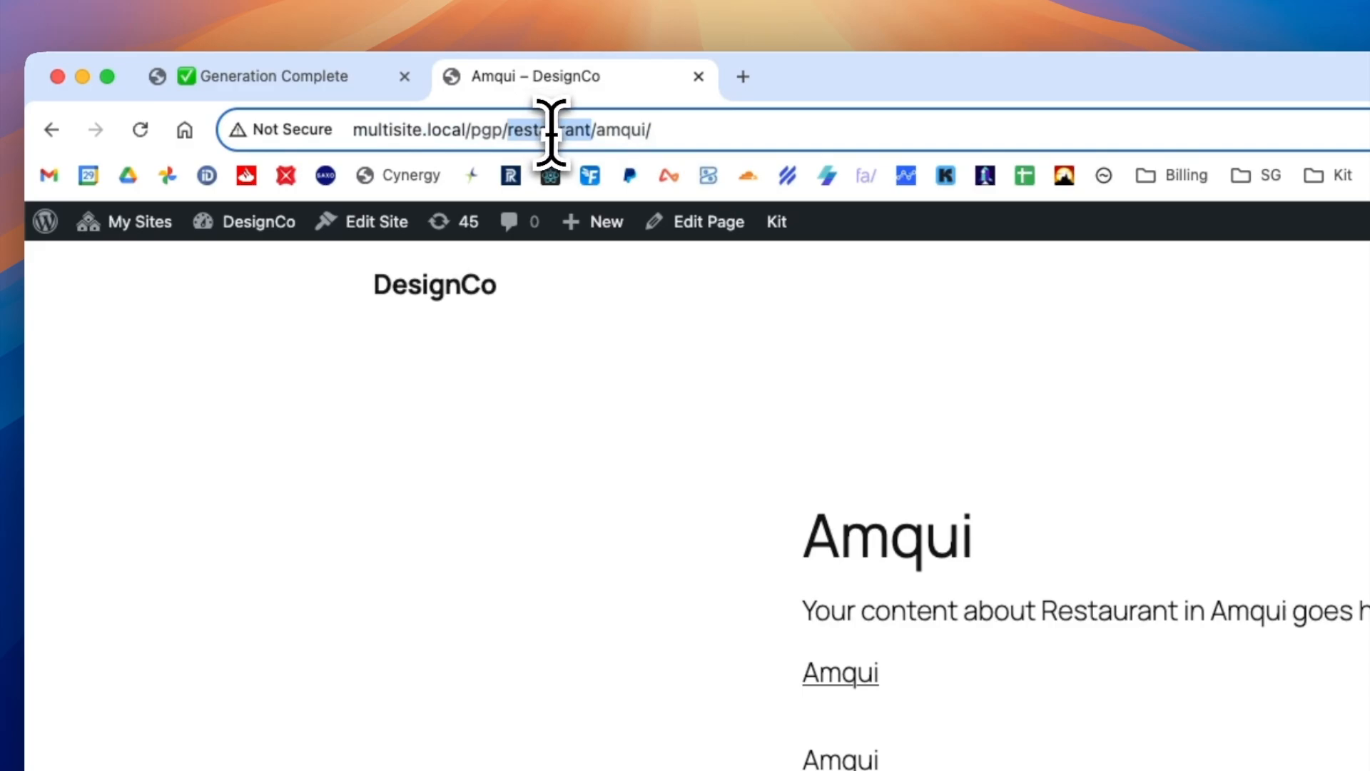
pyautogui.click(748, 564)
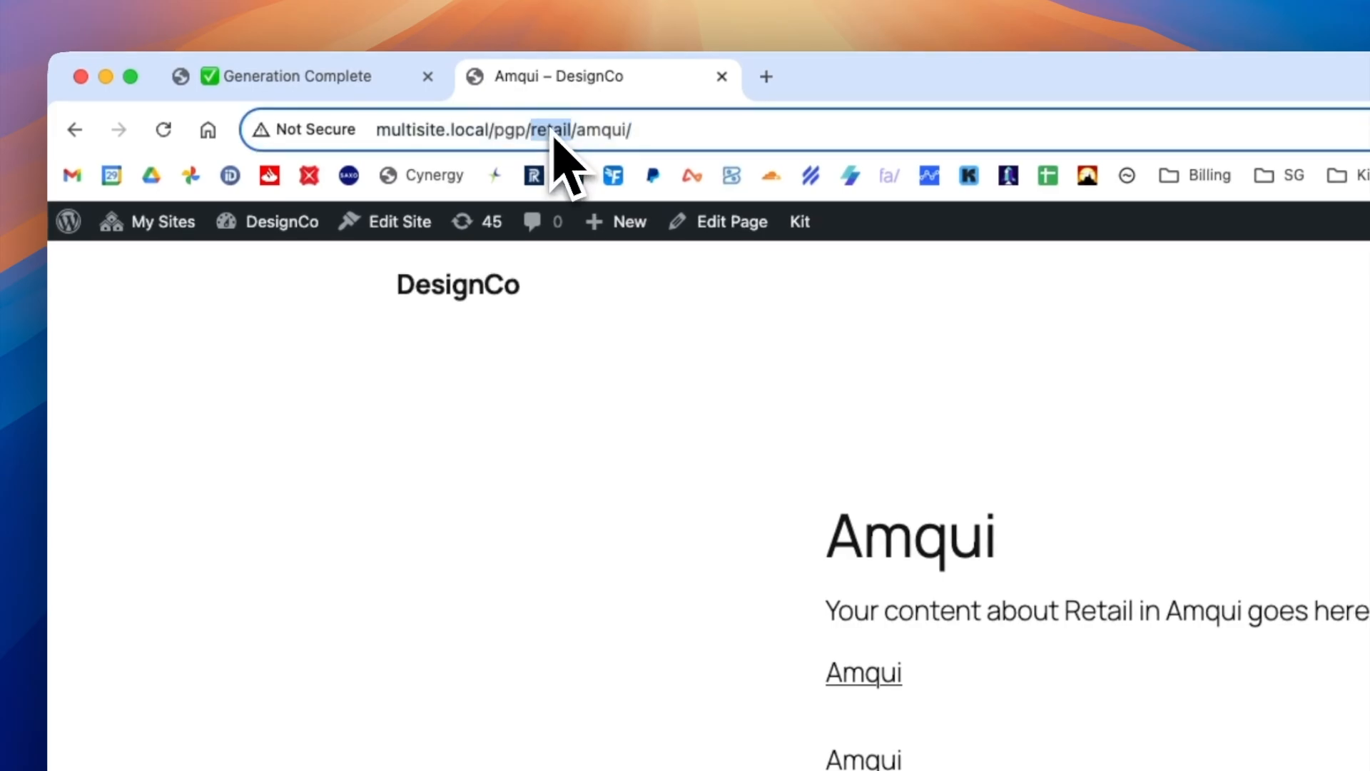
pyautogui.click(735, 602)
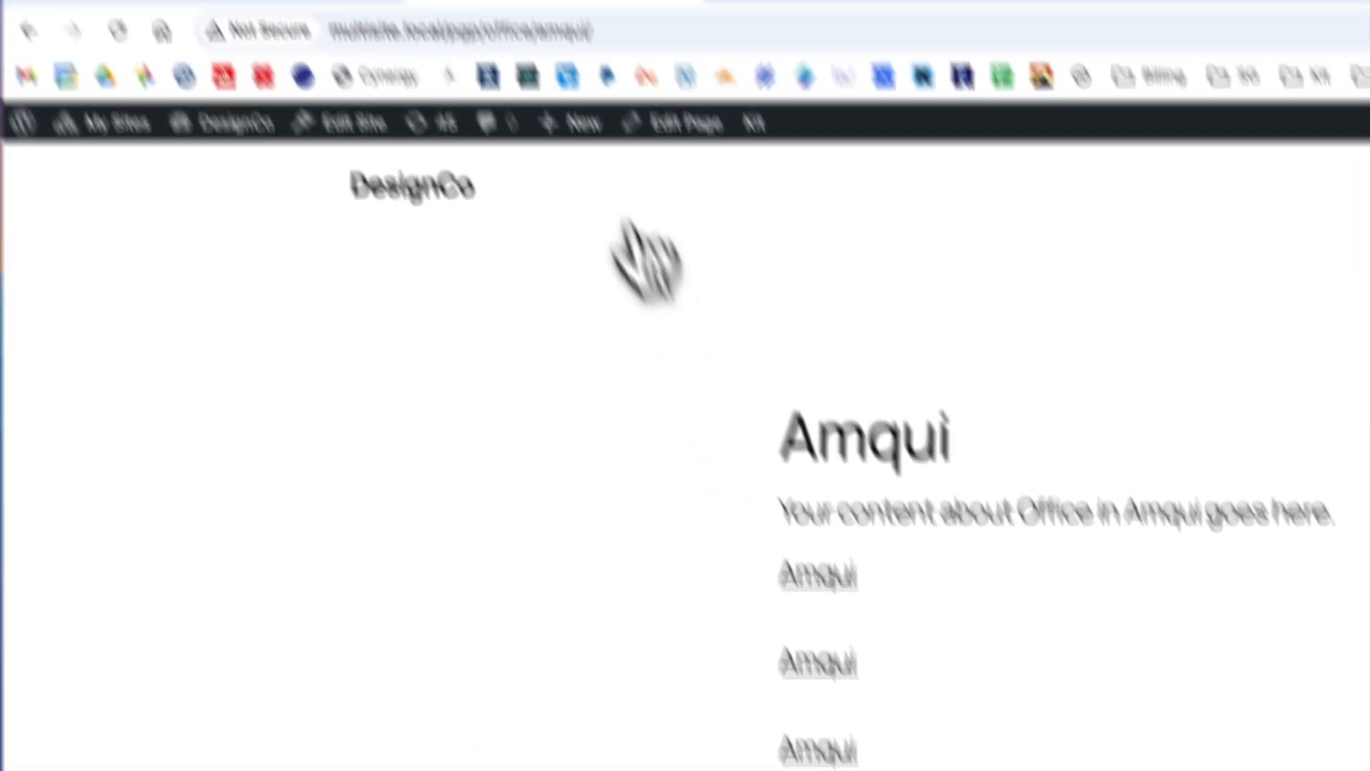
pyautogui.doubleClick(510, 31)
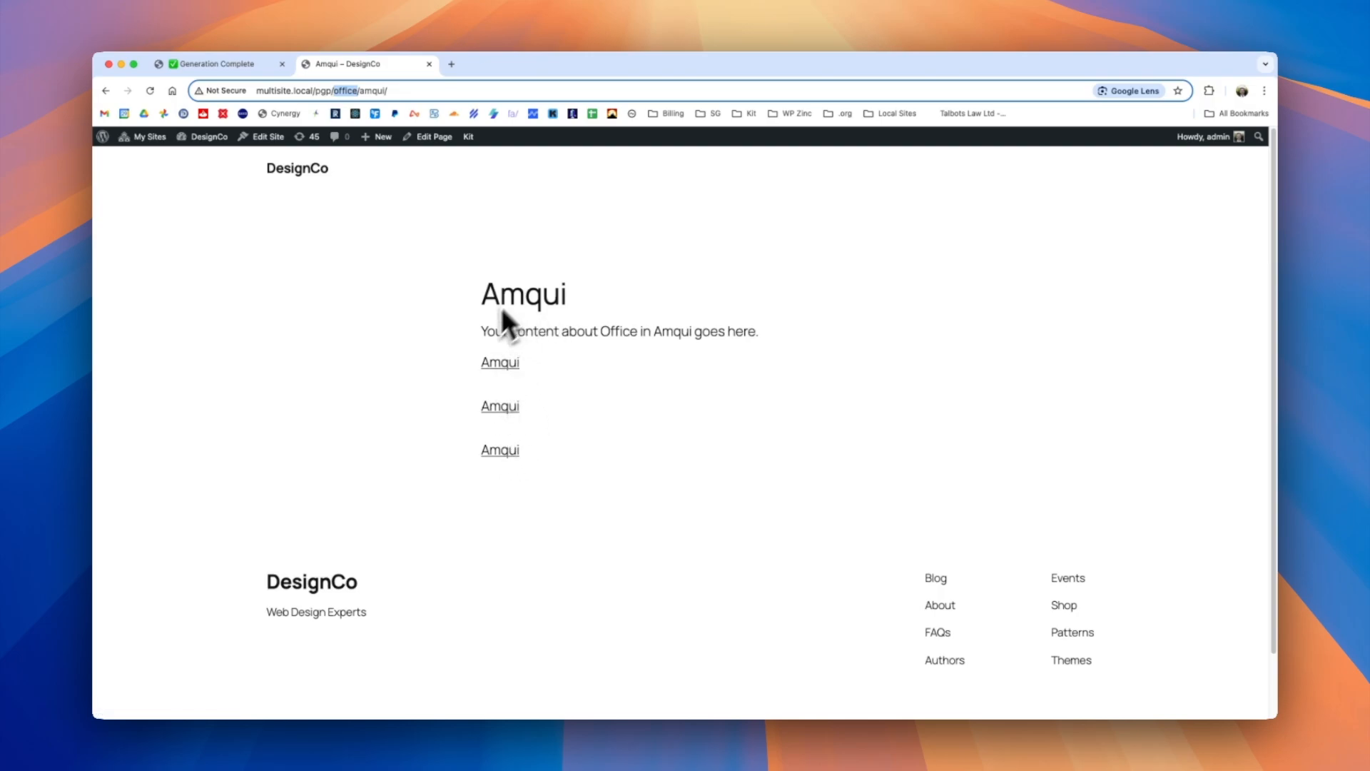
pyautogui.press('super+w')
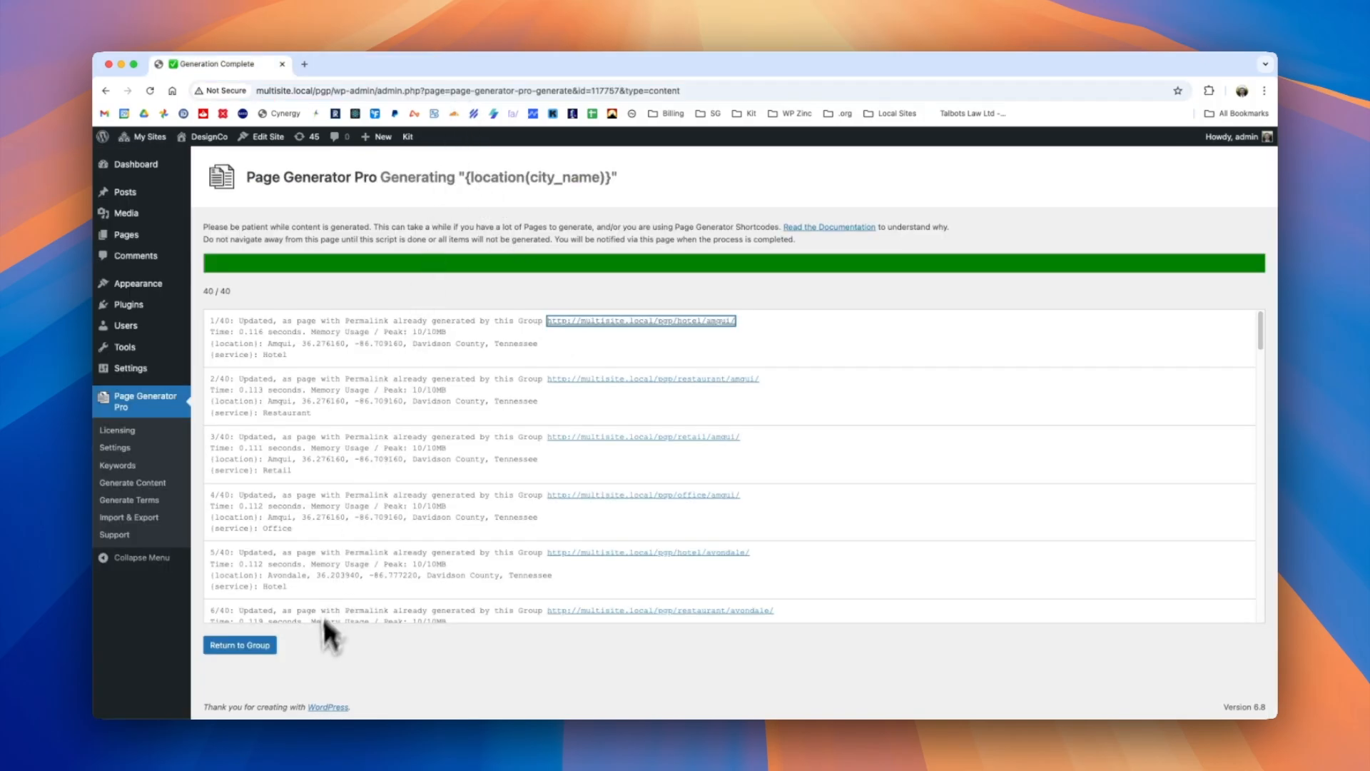
# Return to the group and change the Related Links block's Link Title output so each link shows its service name
pyautogui.click(267, 649)
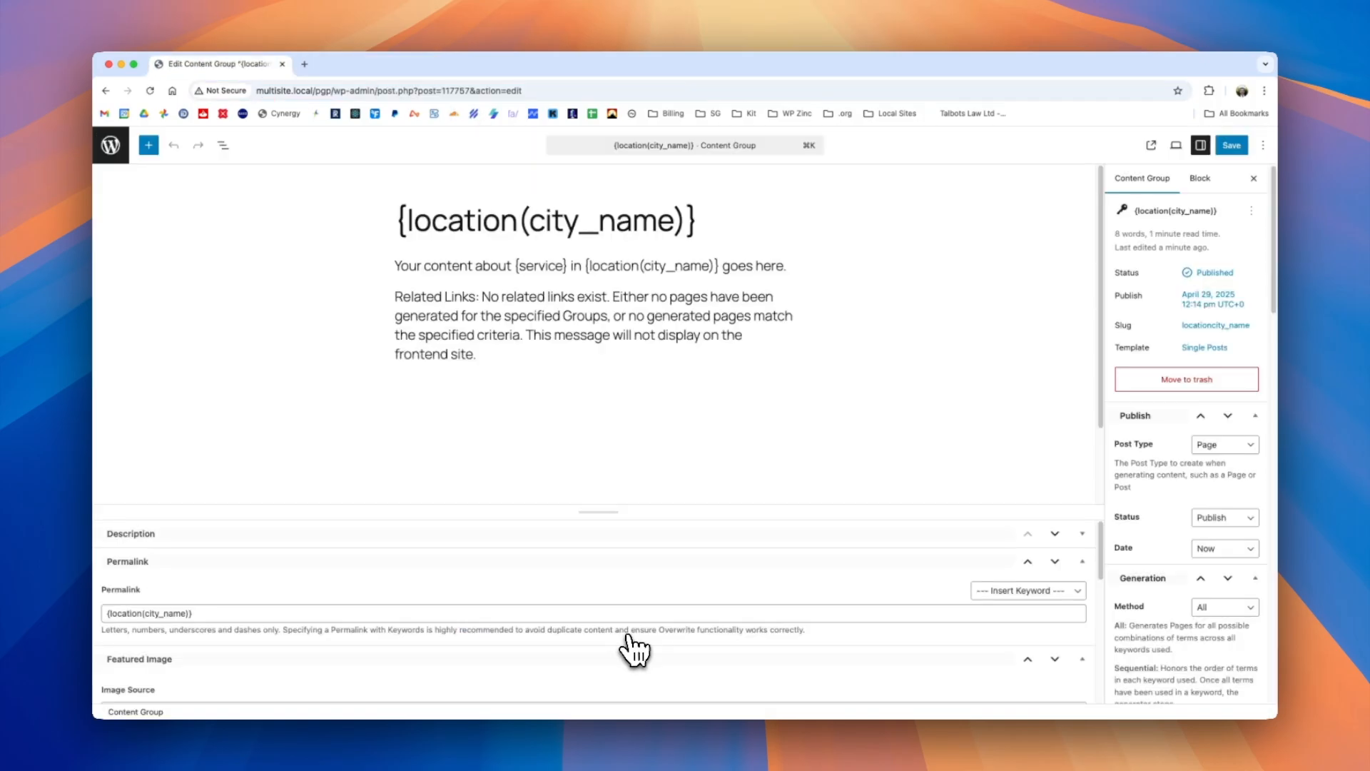
pyautogui.click(493, 316)
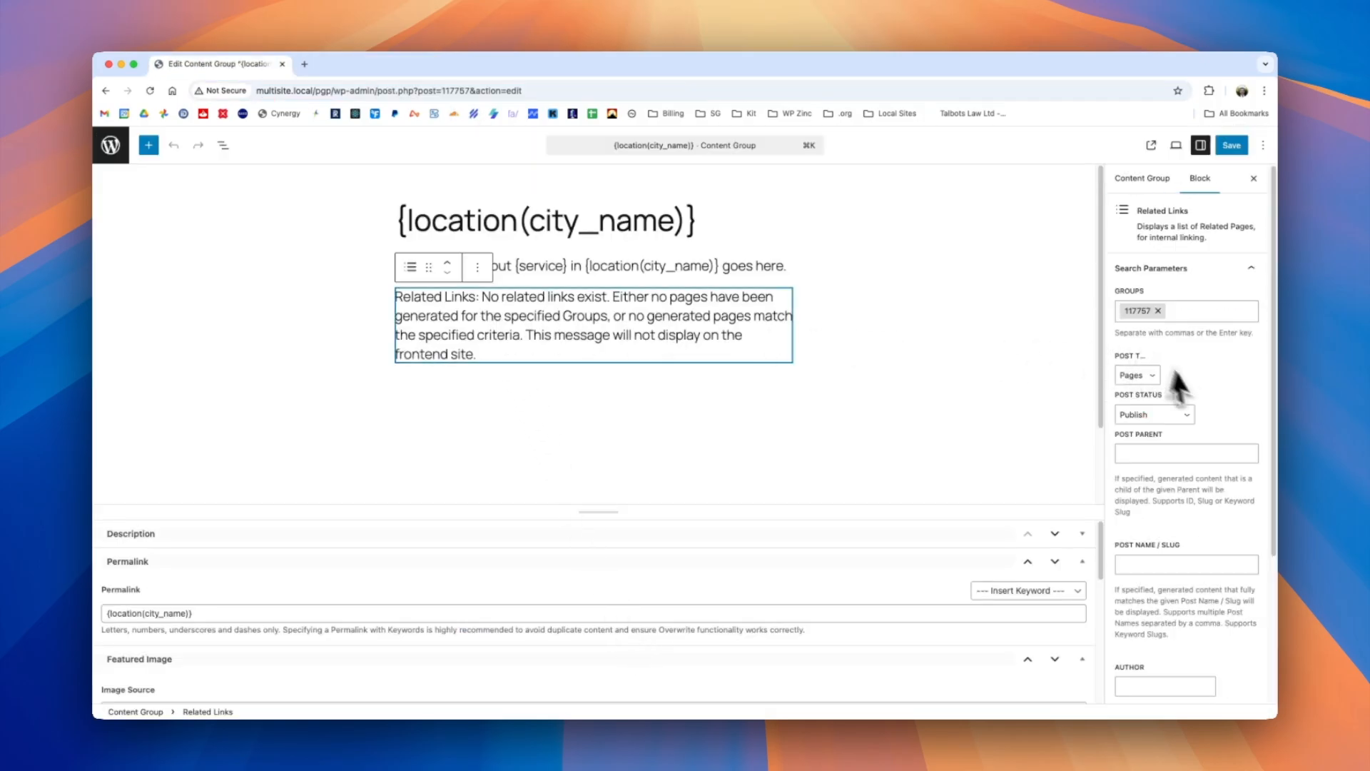
pyautogui.moveTo(1274, 289); pyautogui.dragTo(1247, 481)
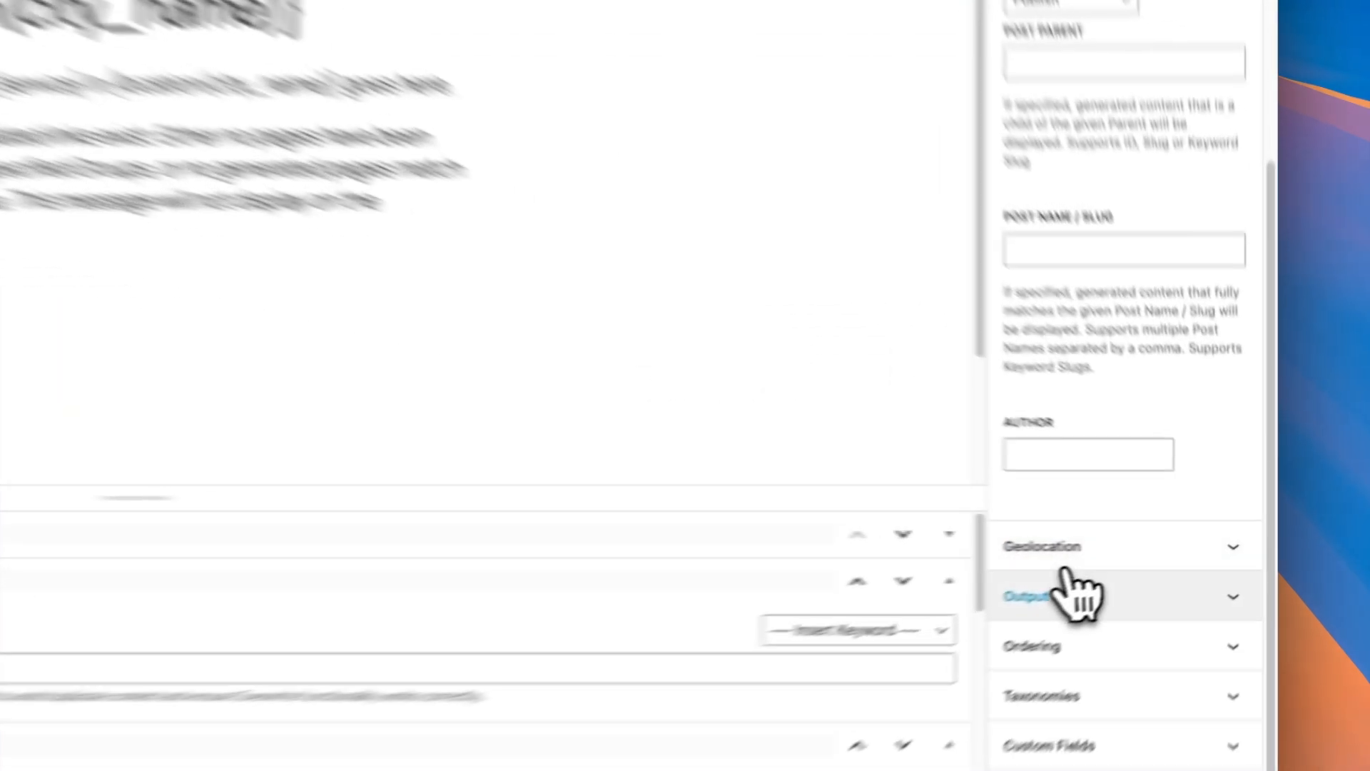
pyautogui.click(1081, 596)
pyautogui.scroll(-5, 1092, 614)
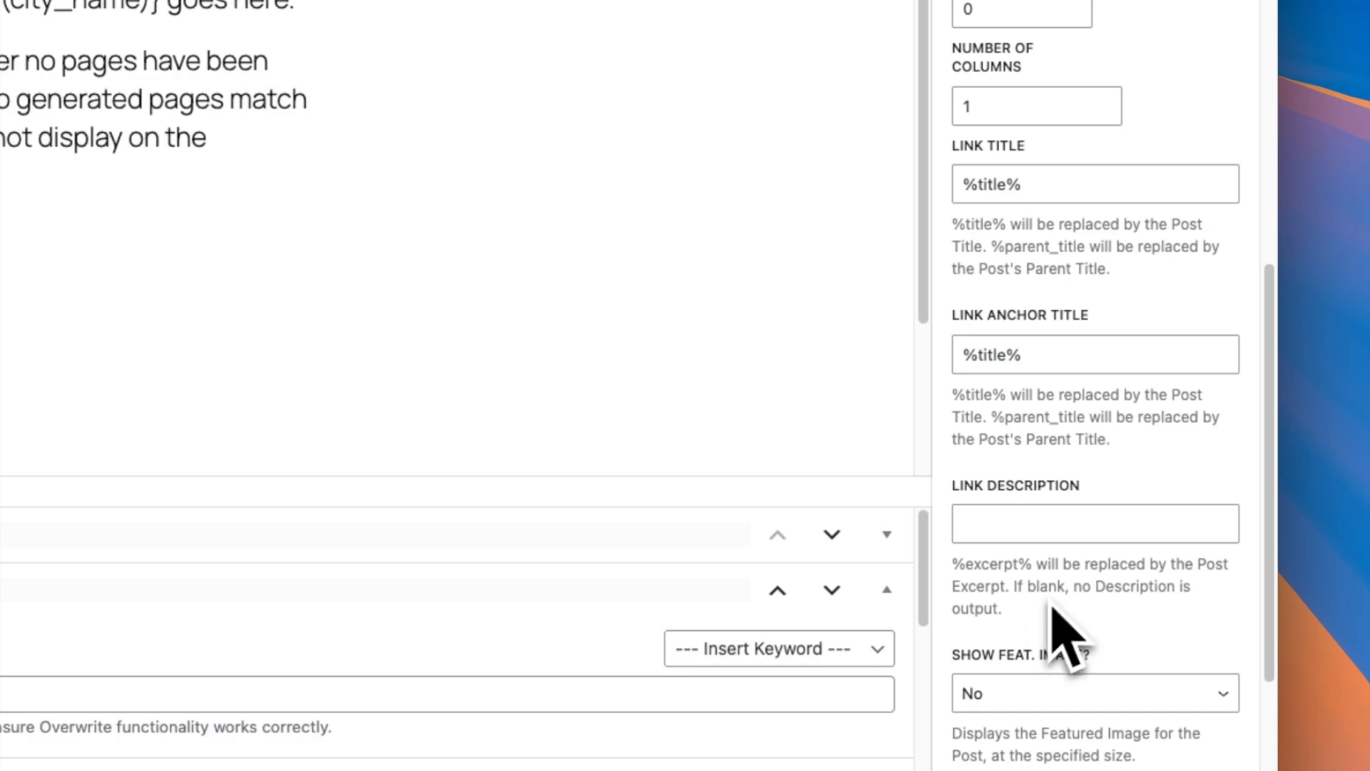
pyautogui.click(994, 184)
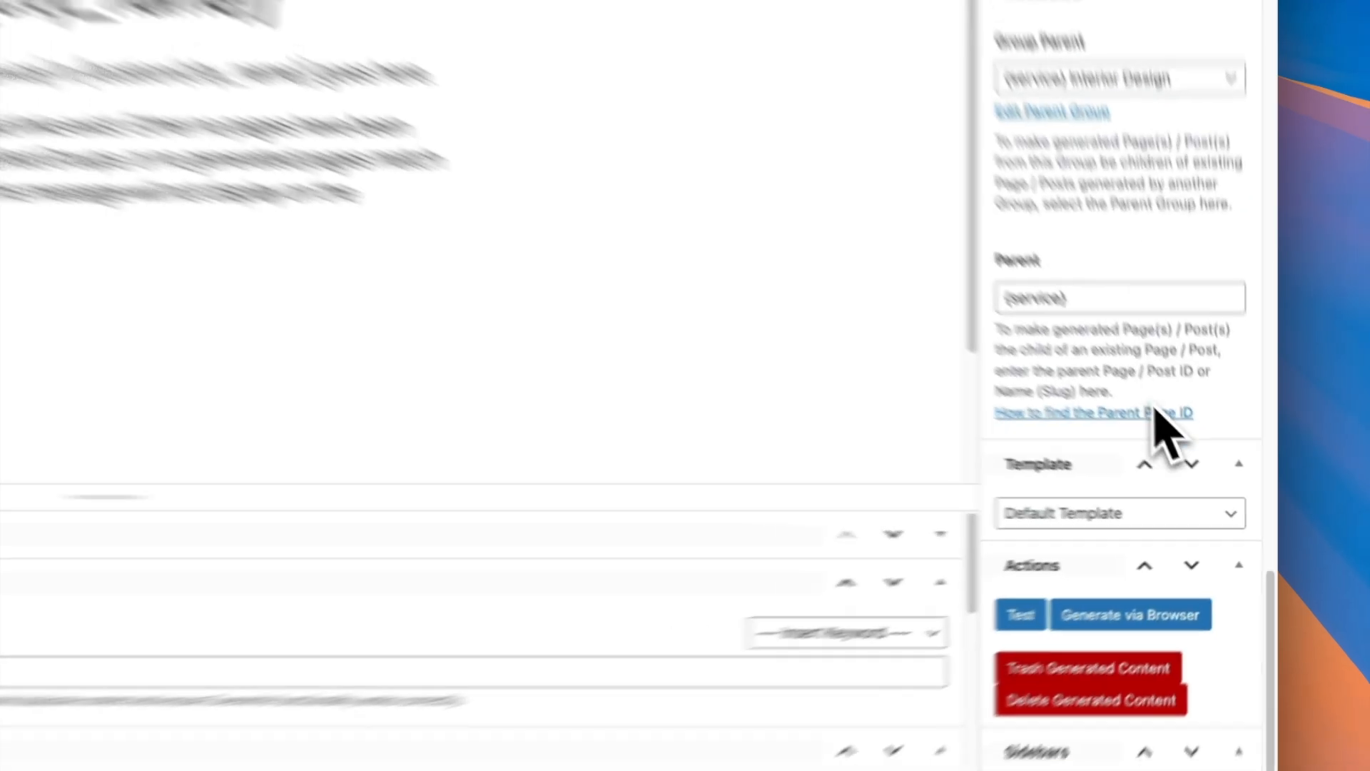
# Regenerate the group's pages via browser, follow the hotel Amqui page's Restaurant link, and check the URL's service segment
pyautogui.click(1178, 621)
pyautogui.click(781, 164)
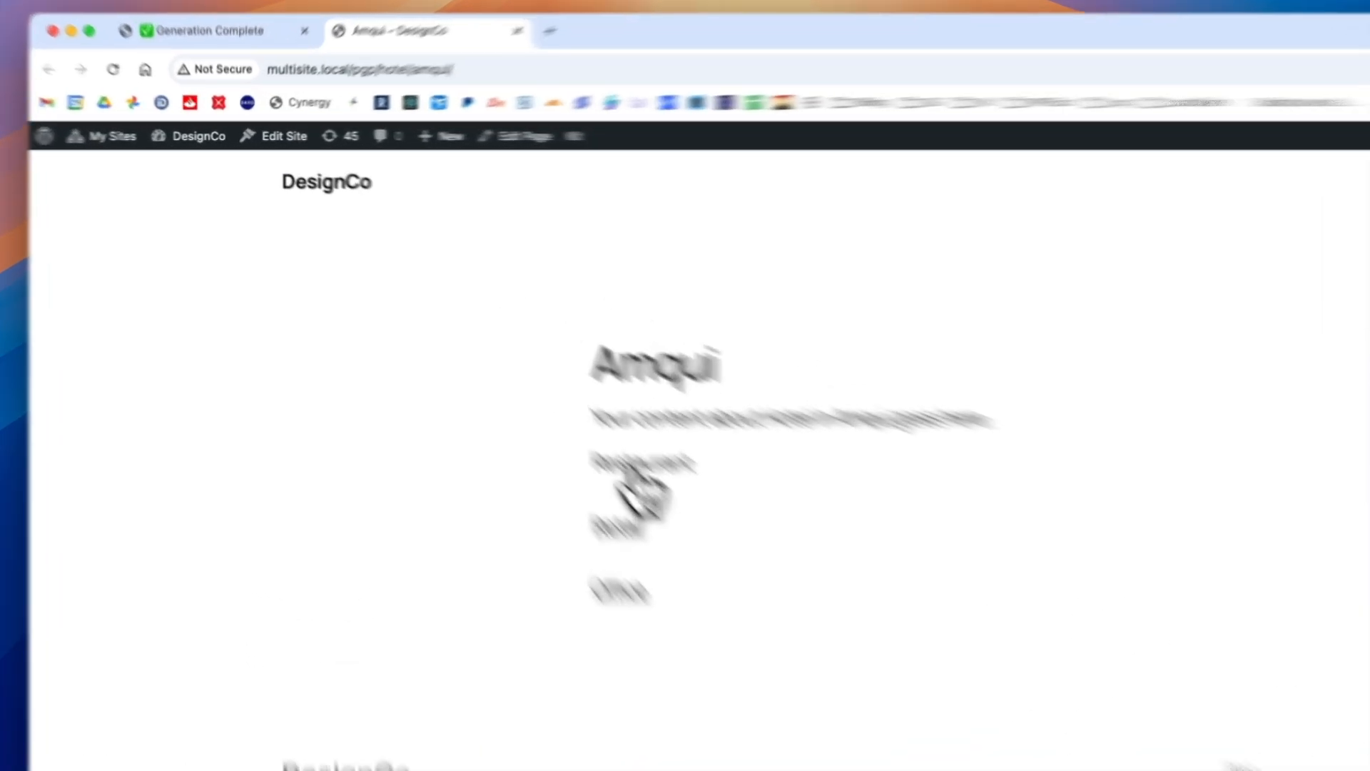
pyautogui.click(515, 361)
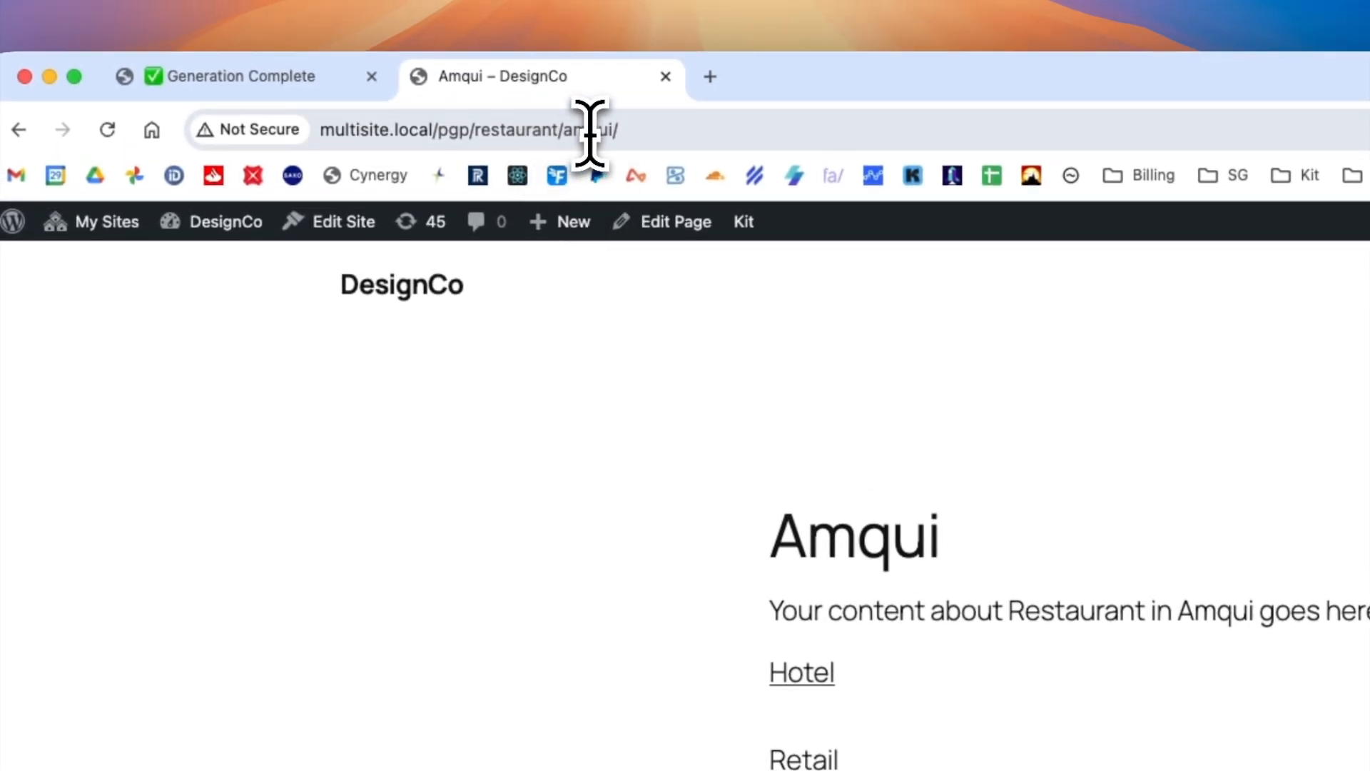
pyautogui.doubleClick(514, 130)
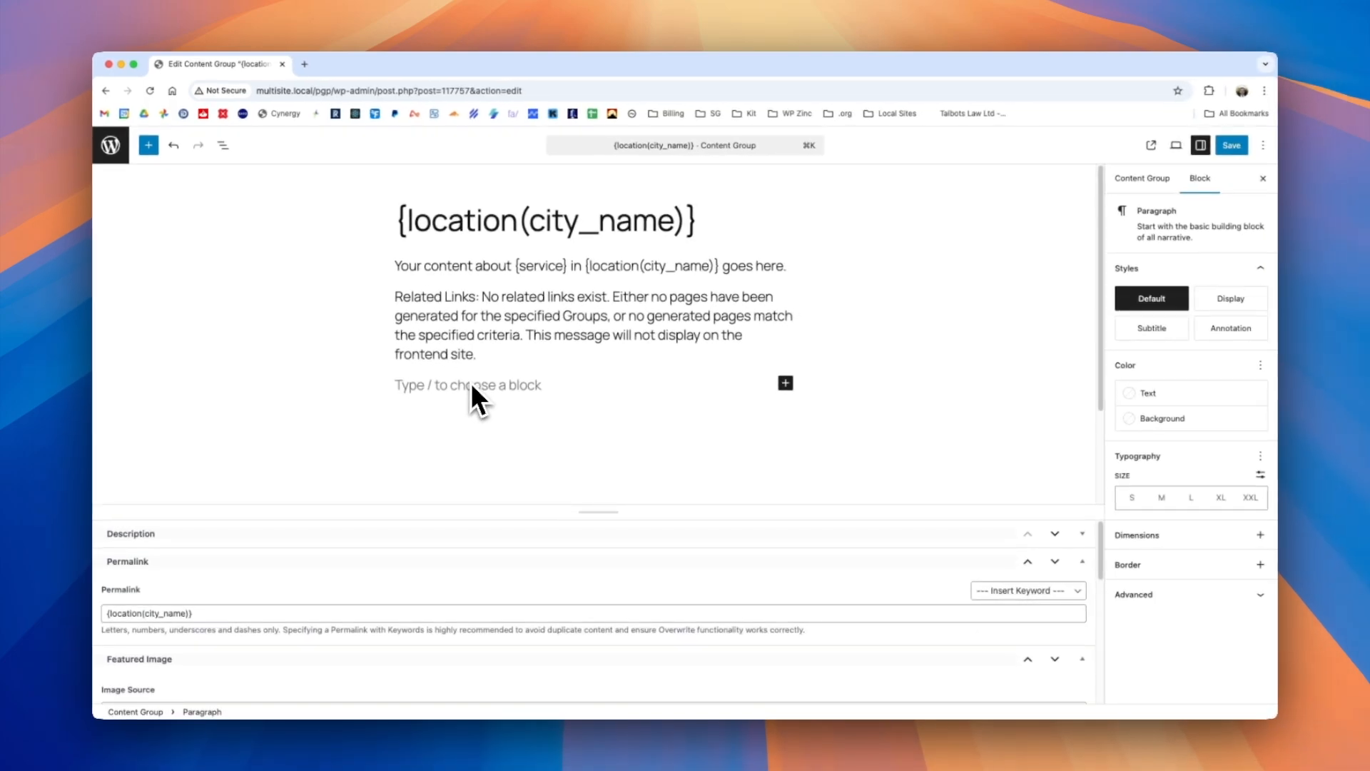
# Insert a second Related Links block below the first, with output type Parent, Next and Previous Links and parent link title %title%
pyautogui.write('/rel')
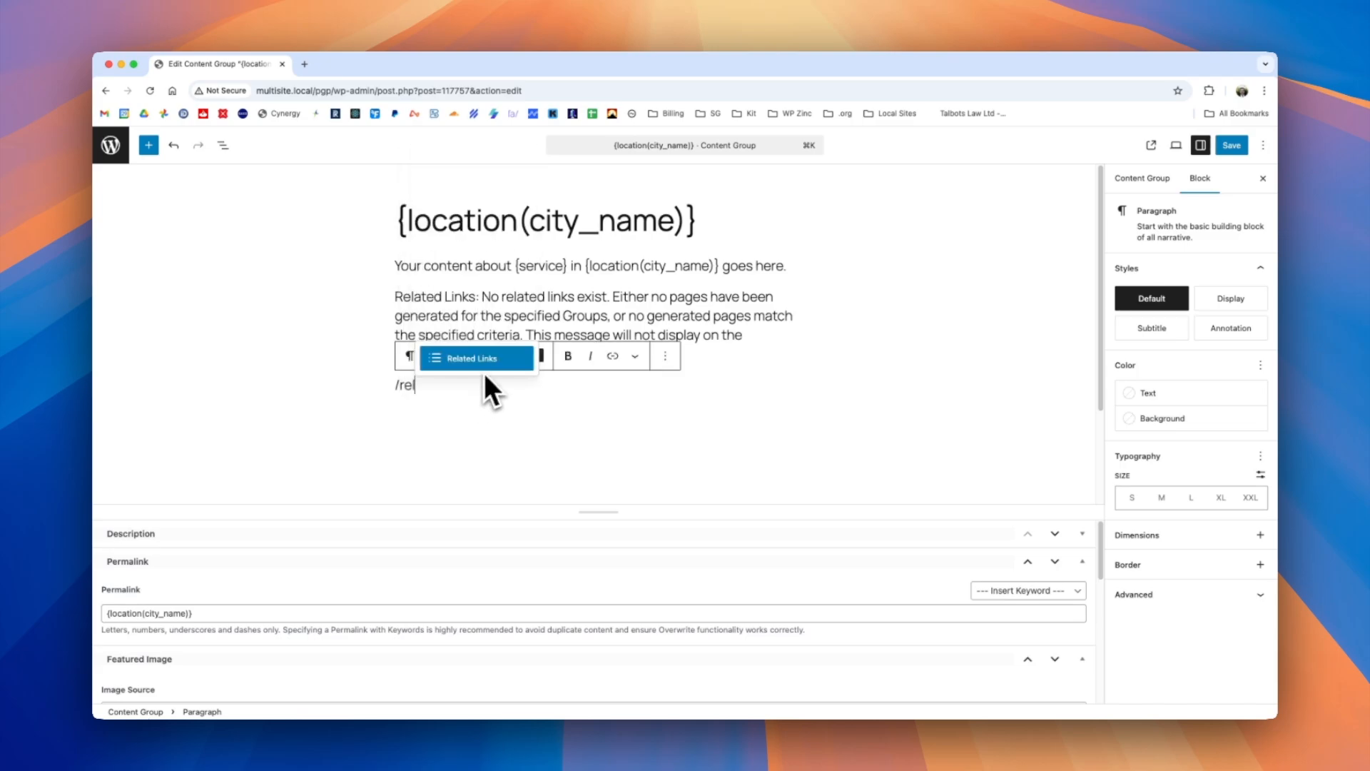
pyautogui.click(482, 368)
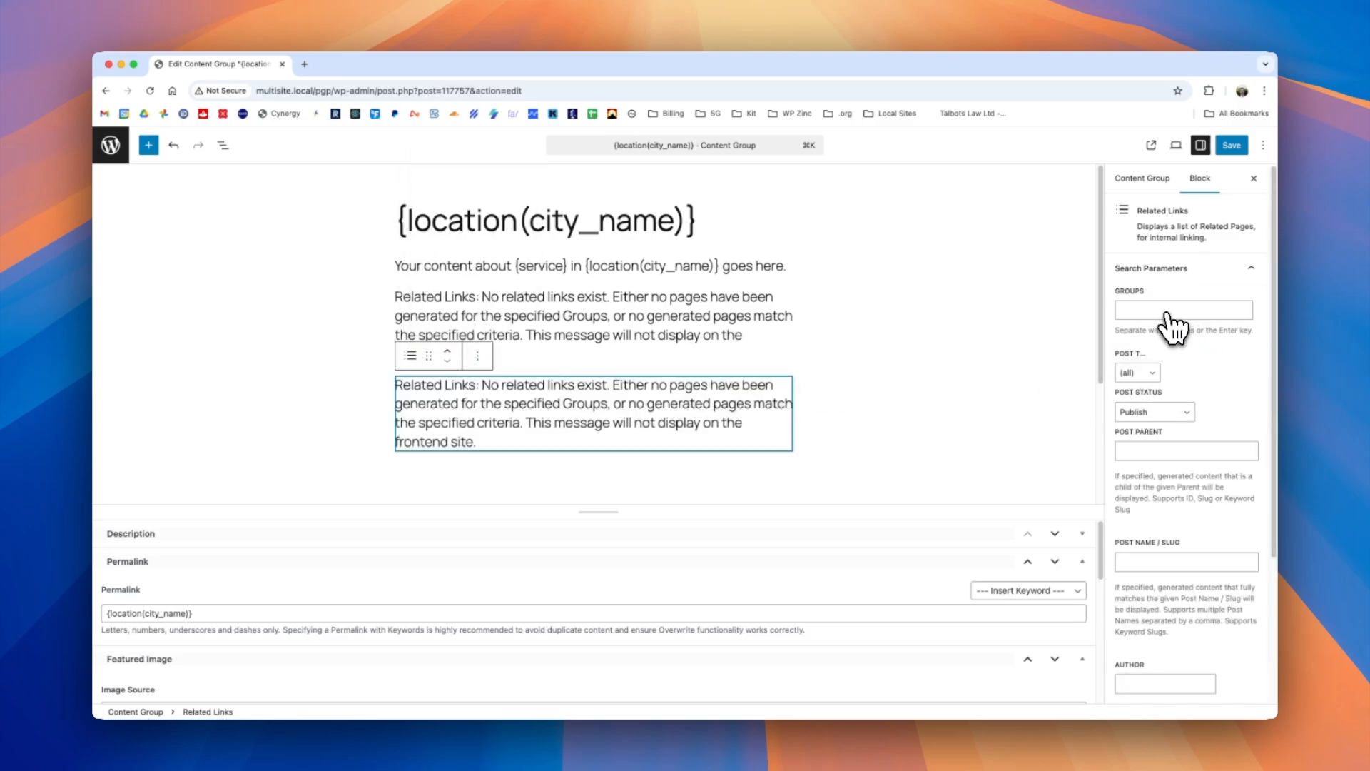
pyautogui.scroll(-5, 1185, 400)
pyautogui.click(1172, 568)
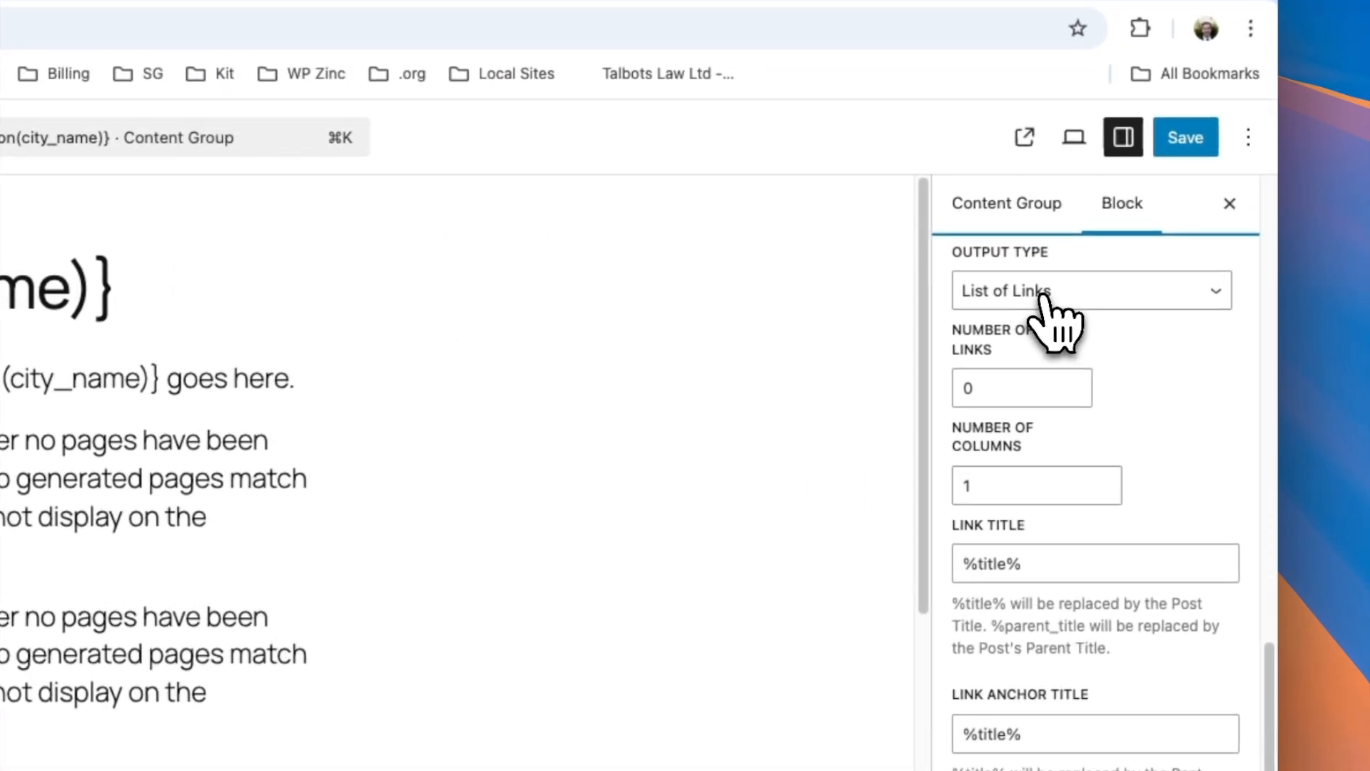
pyautogui.click(1160, 225)
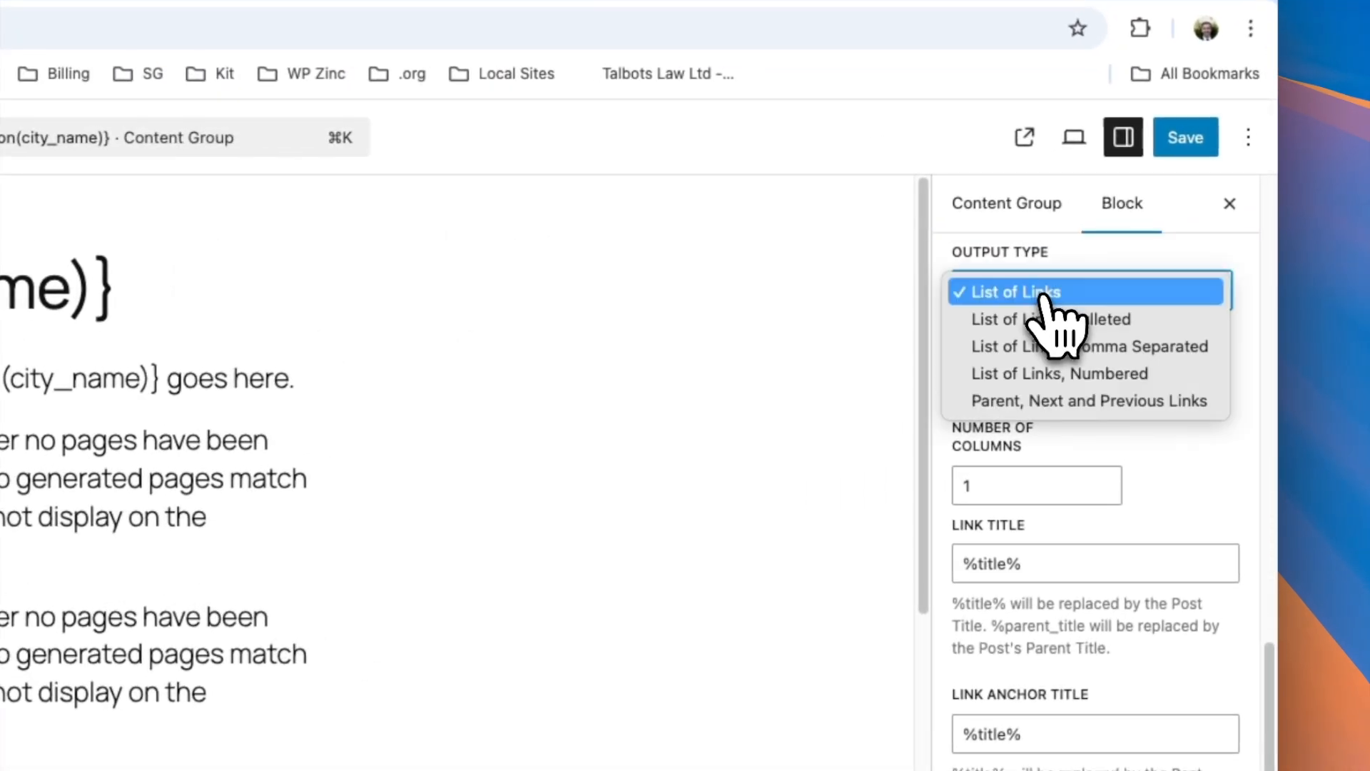
pyautogui.click(1020, 406)
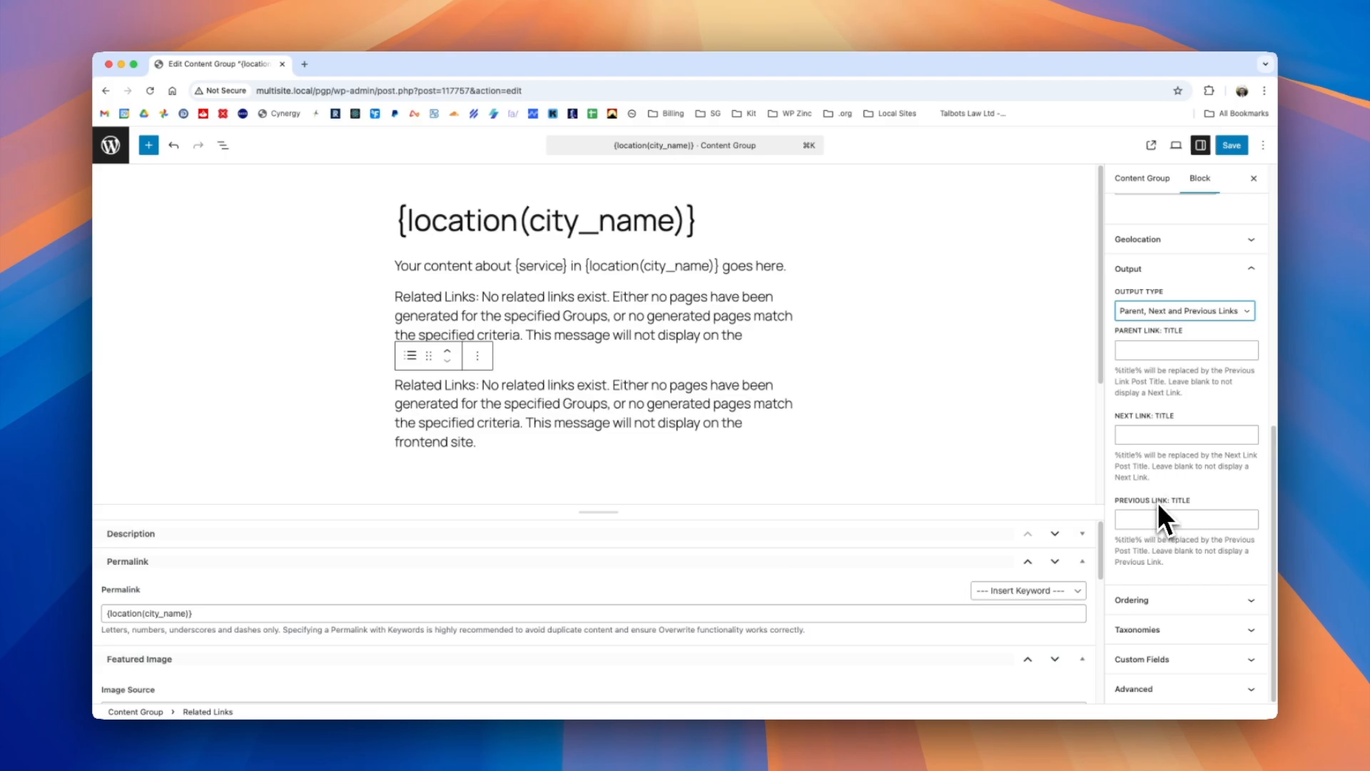
pyautogui.click(1160, 350)
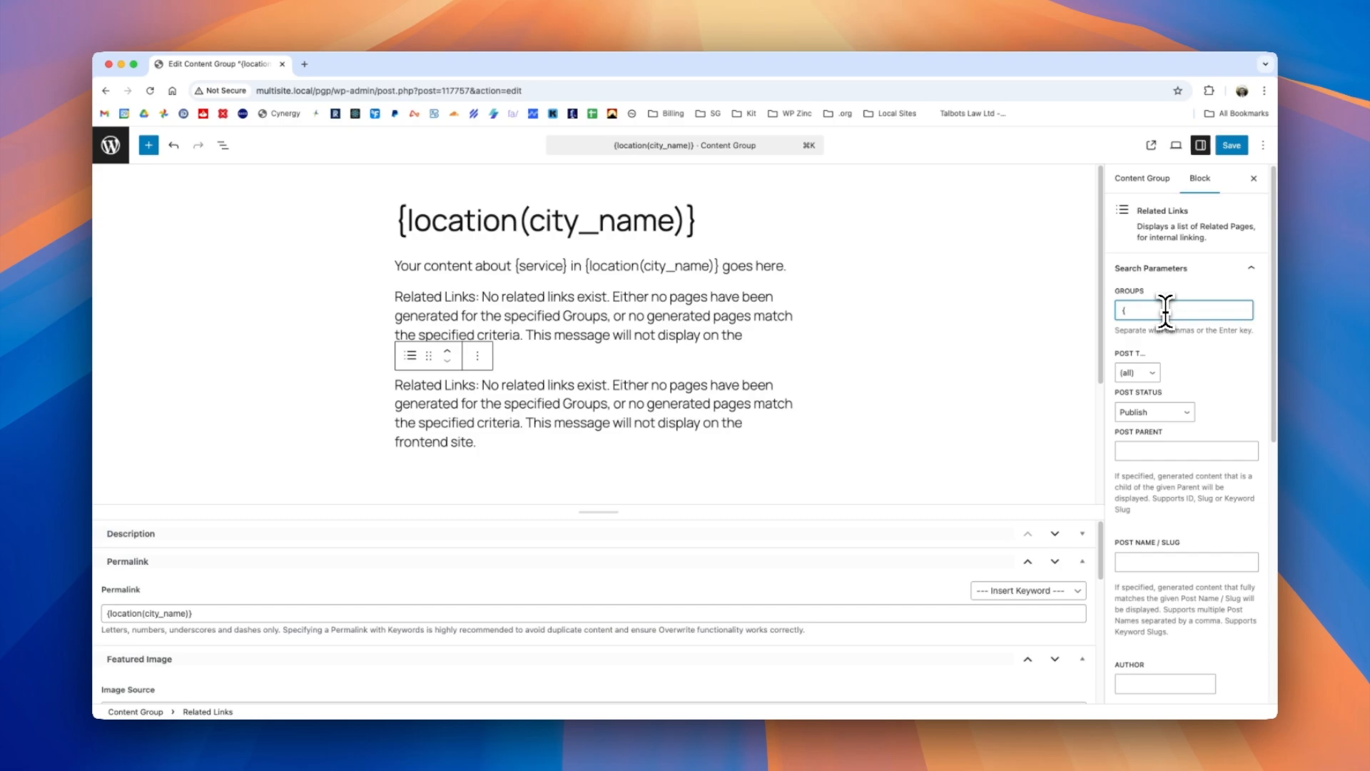
# Set the second Related Links block's group to {location(city_name)} and post type to Pages, and save the group
pyautogui.write('lo')
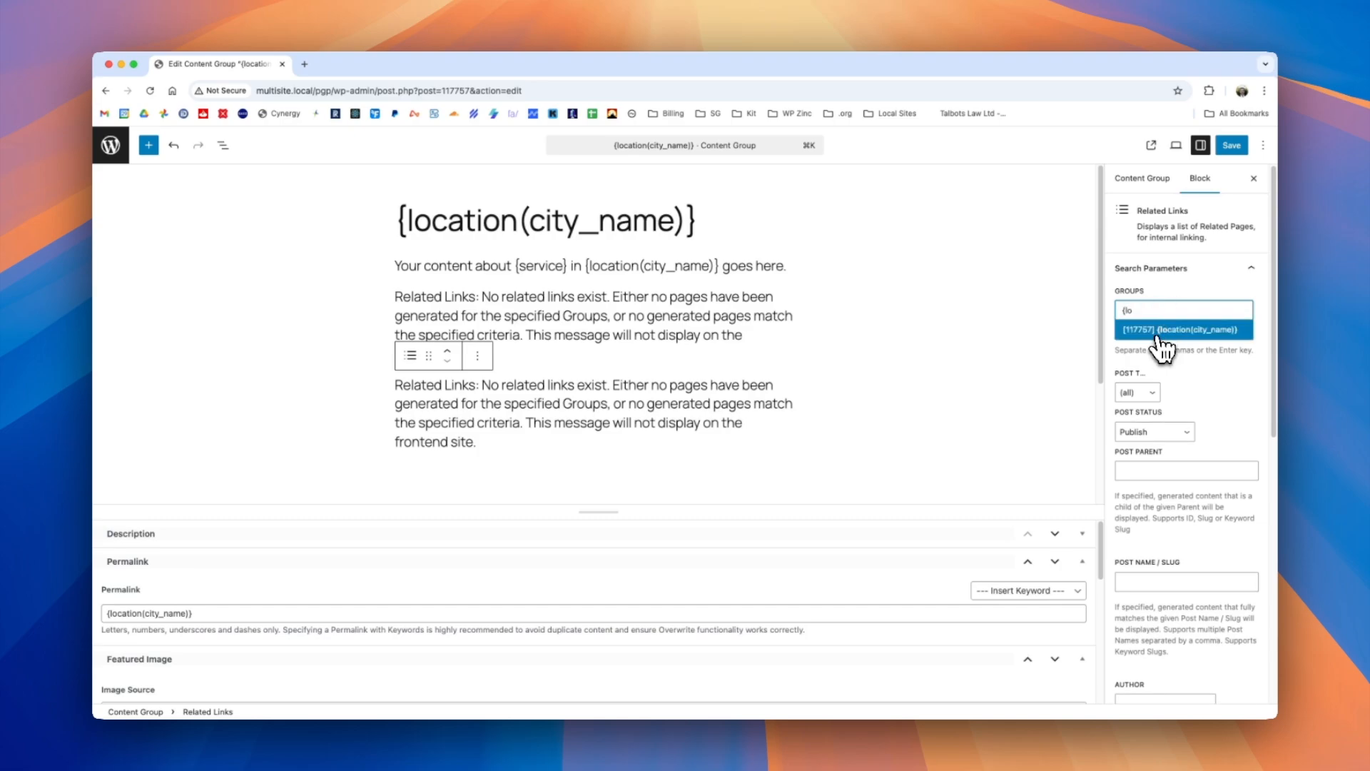
pyautogui.click(1160, 334)
pyautogui.click(1138, 376)
pyautogui.click(1237, 148)
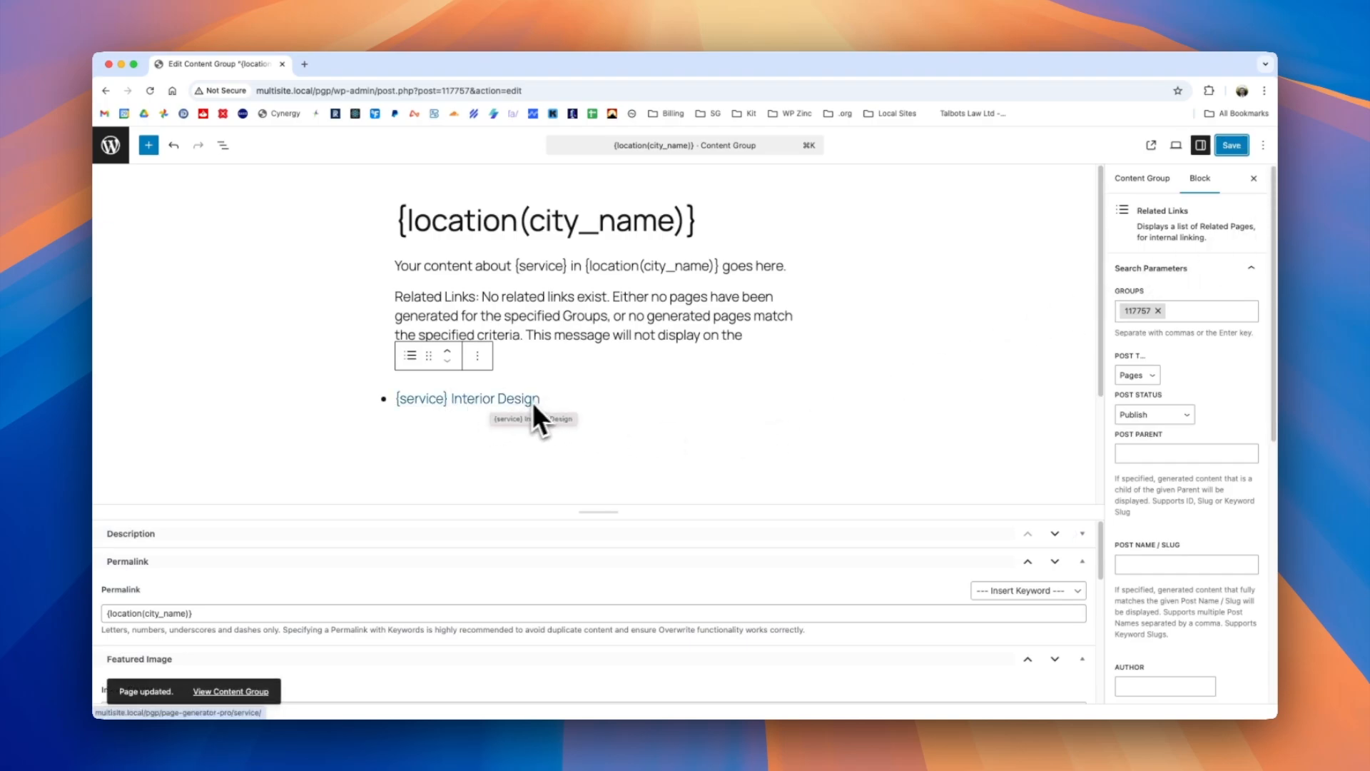
# Regenerate the {location(city_name)} group's pages via browser
pyautogui.scroll(-10, 1178, 428)
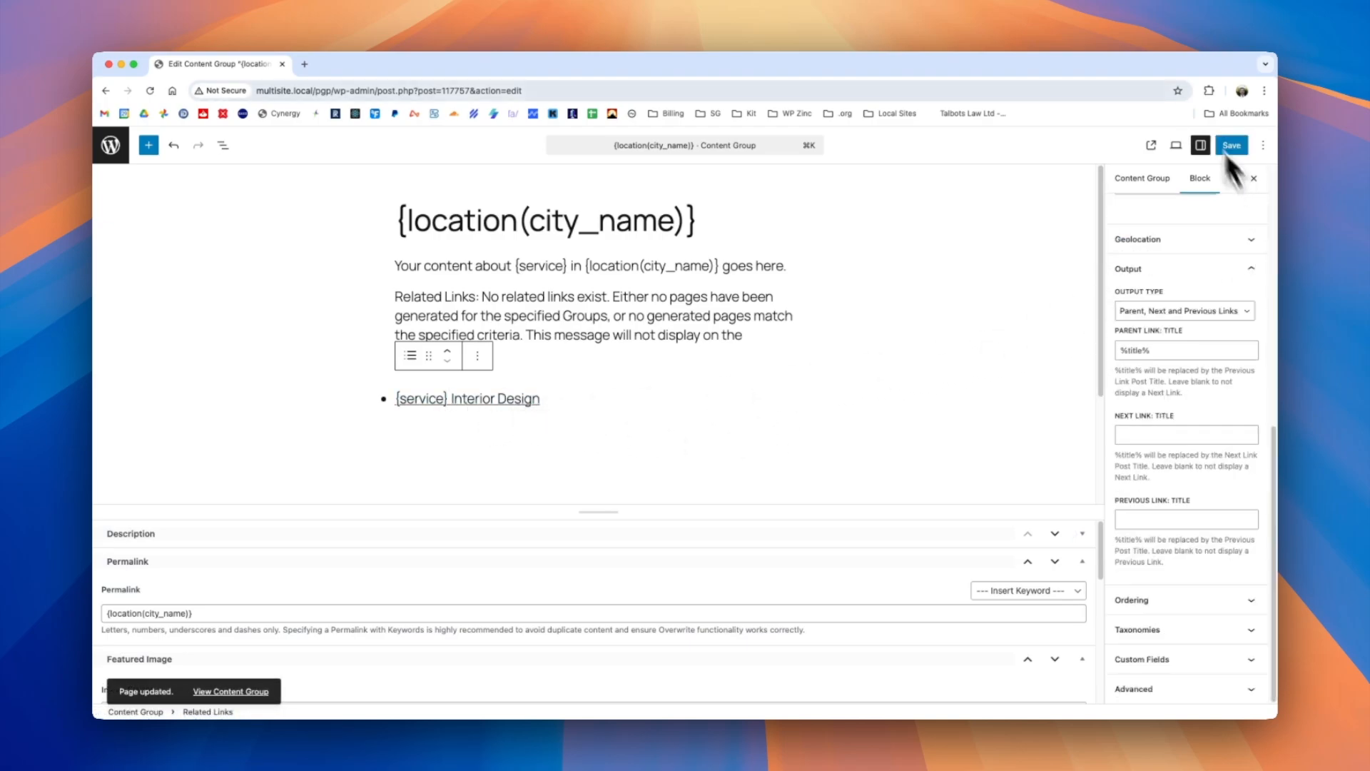
pyautogui.click(1144, 178)
pyautogui.scroll(-15, 1213, 570)
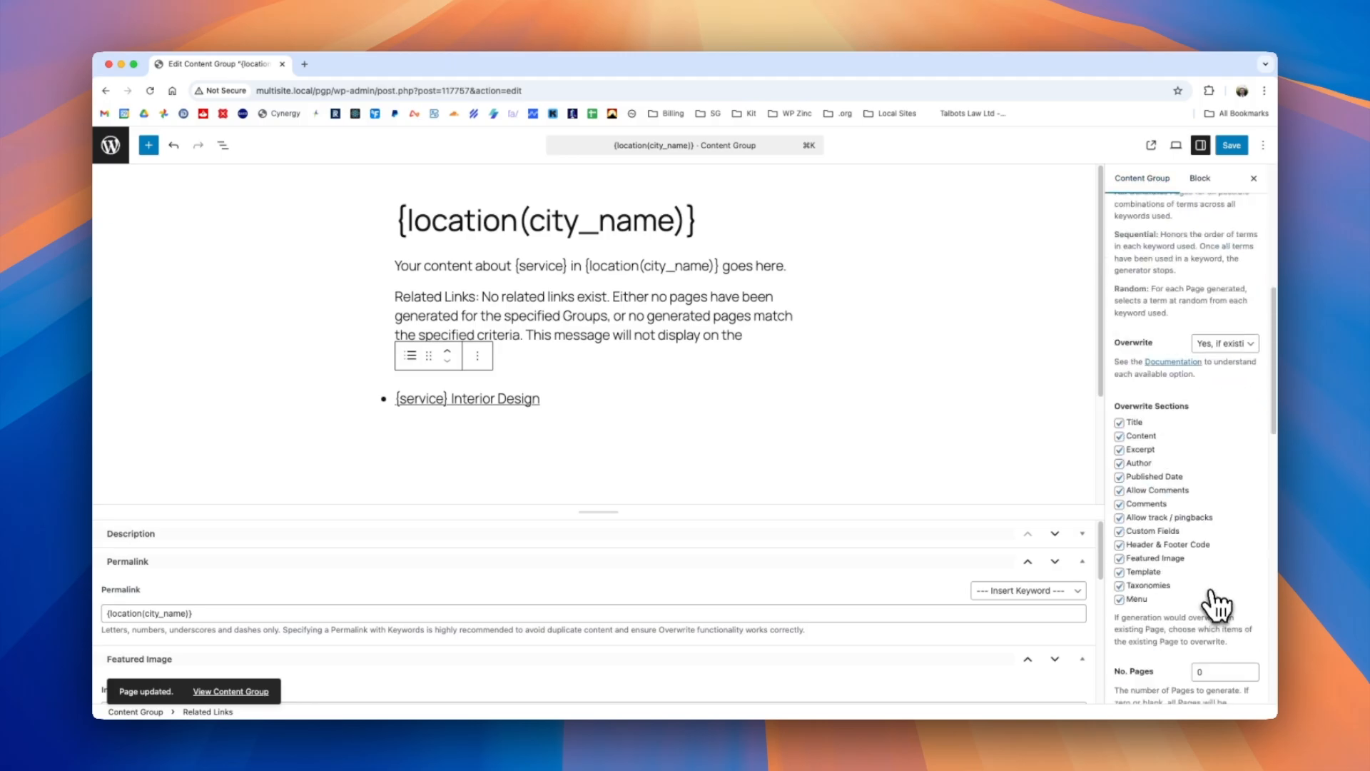
pyautogui.scroll(-5, 1213, 607)
pyautogui.click(1196, 578)
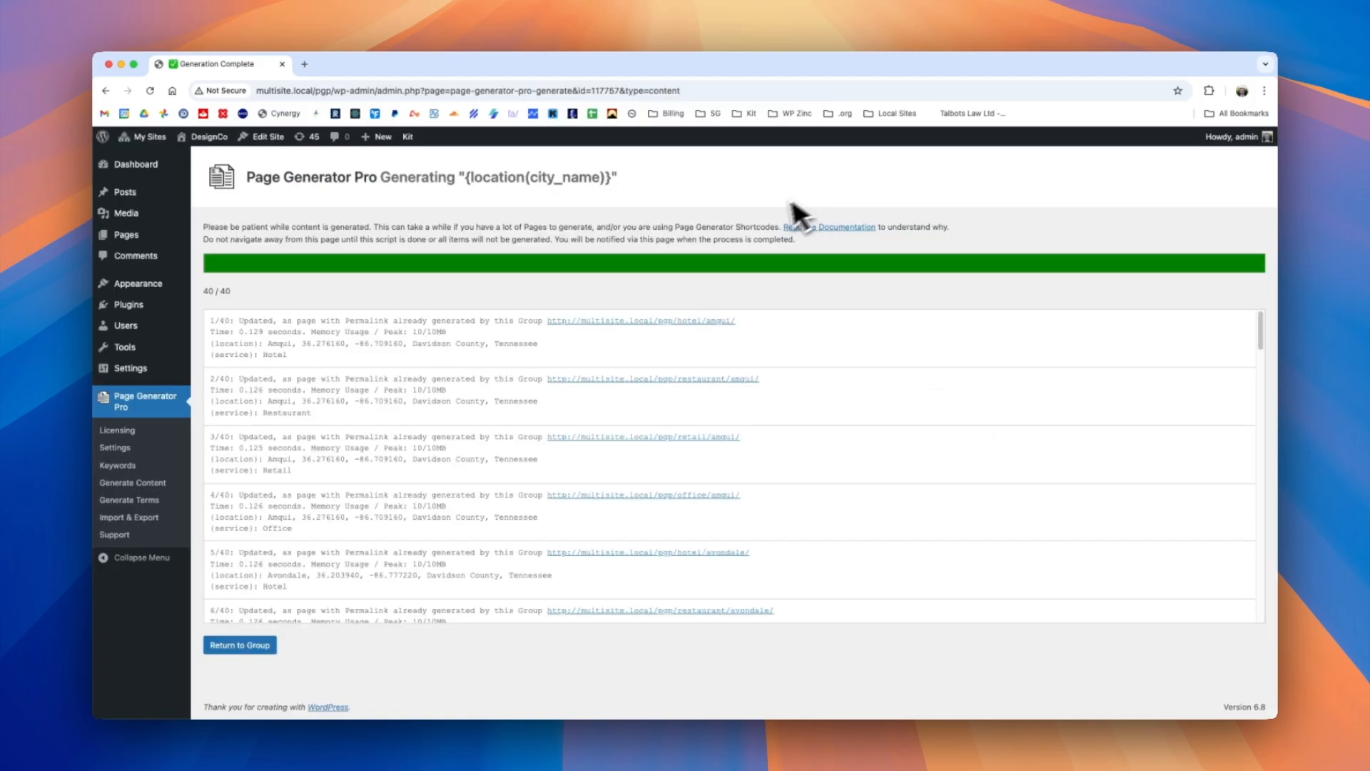
# Open the generated hotel Amqui page and test its Hotel Interior Design parent link and that page's Amqui link
pyautogui.click(674, 321)
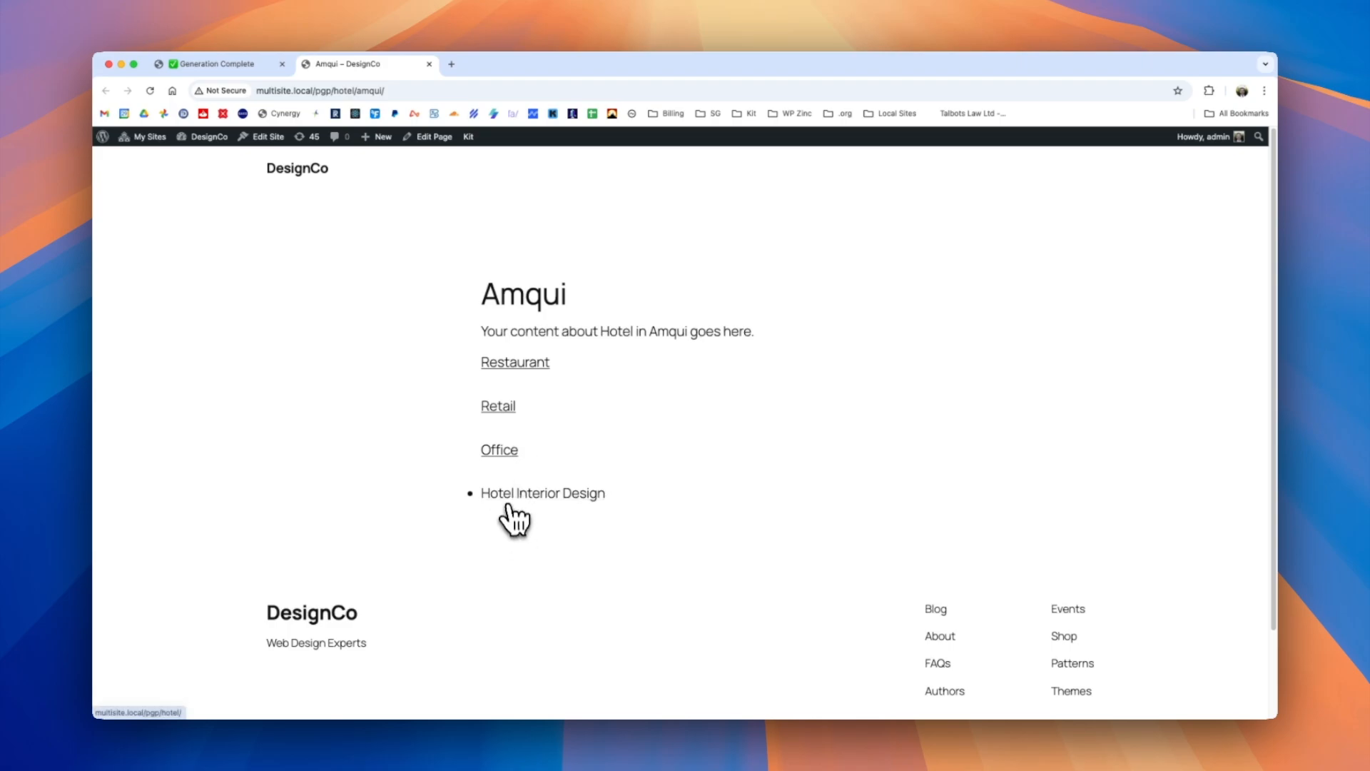
pyautogui.click(541, 496)
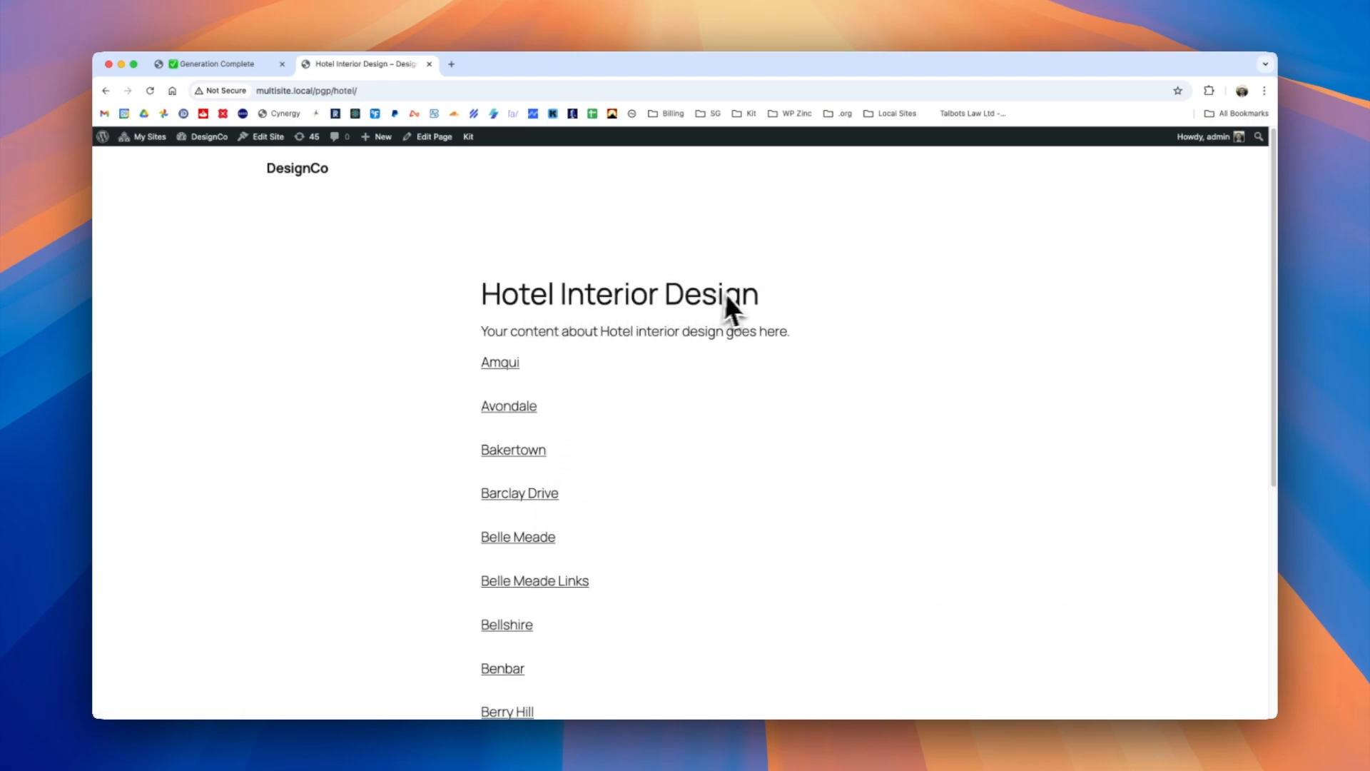
pyautogui.click(508, 364)
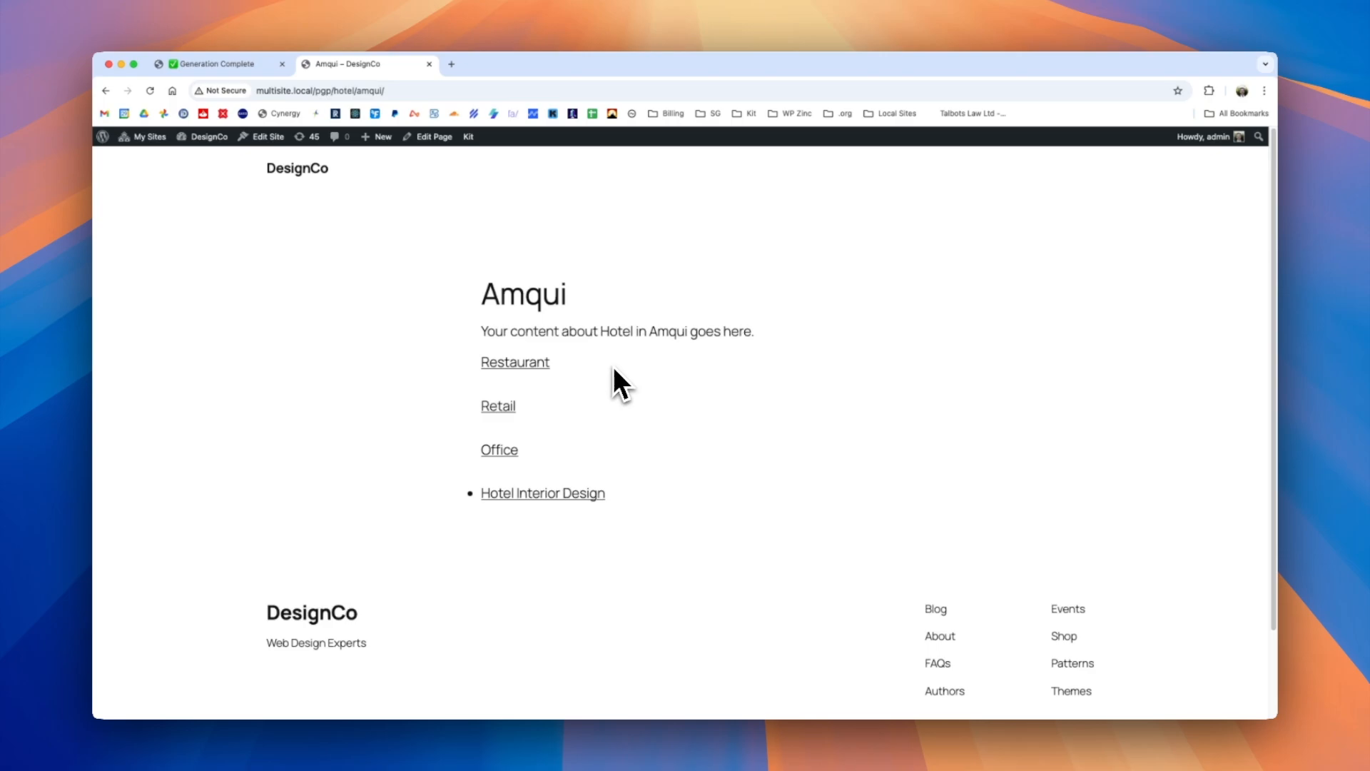
# Follow the Restaurant link to its Amqui page and the Restaurant Interior Design parent link, checking the service segment in each URL
pyautogui.click(511, 365)
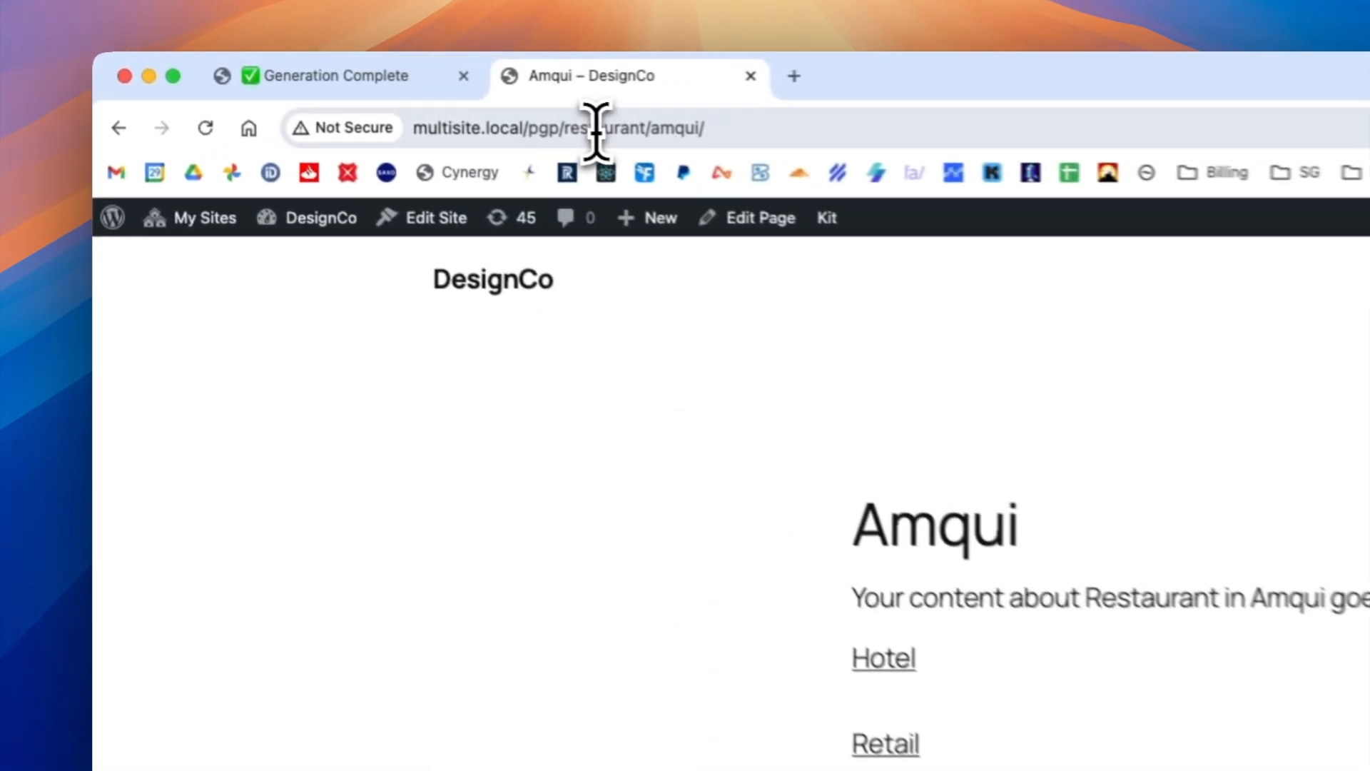
pyautogui.doubleClick(357, 91)
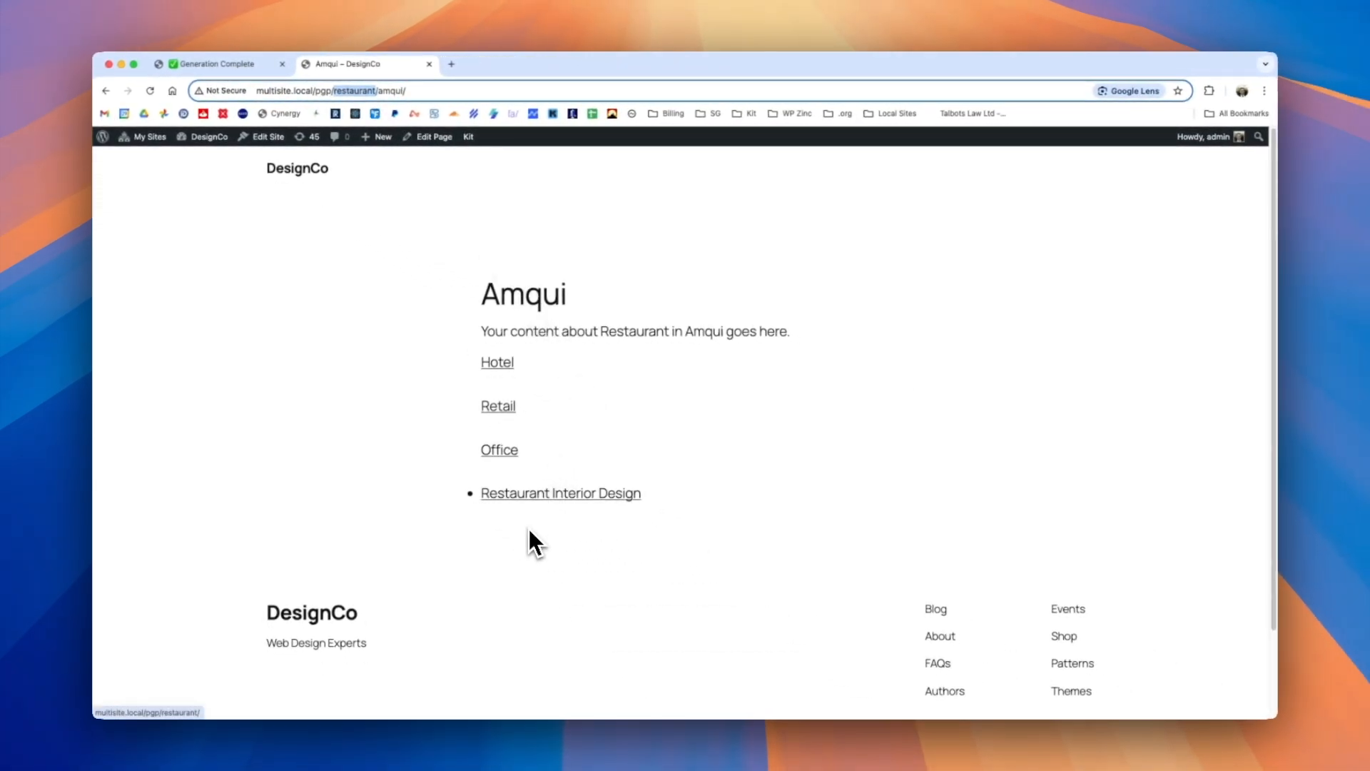
pyautogui.click(530, 532)
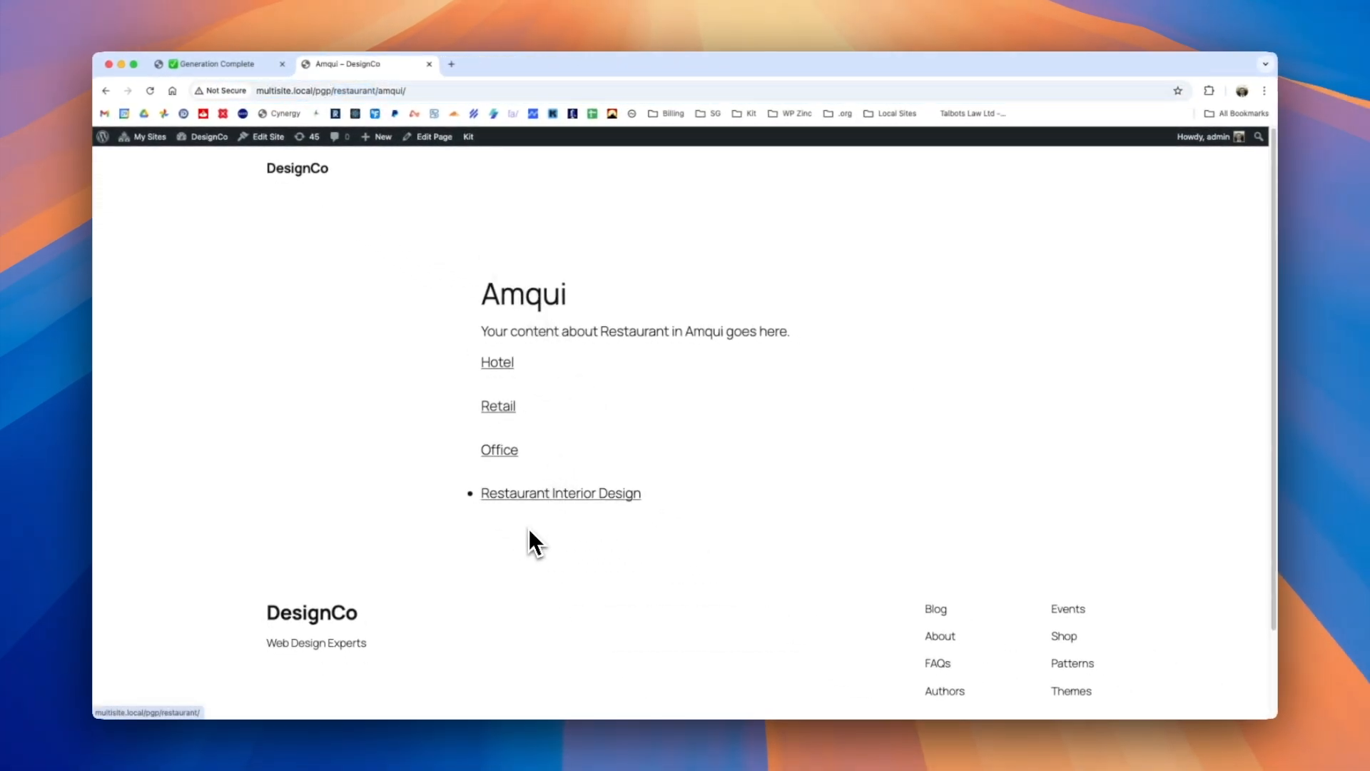
pyautogui.click(542, 497)
pyautogui.doubleClick(354, 91)
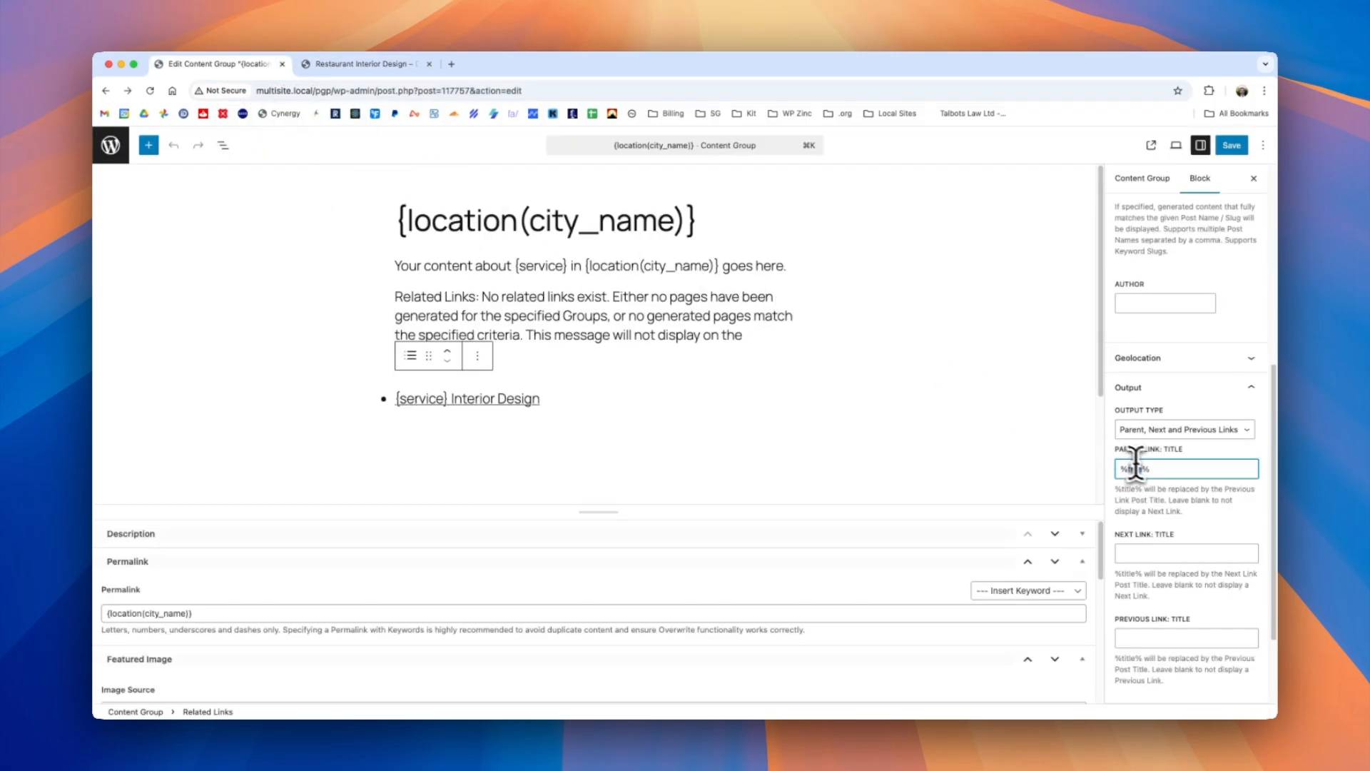
# Return to the group, set the second Related Links block's parent link title to Back to %custom_field_service%, and save the group
pyautogui.doubleClick(1136, 469)
pyautogui.click(1122, 469)
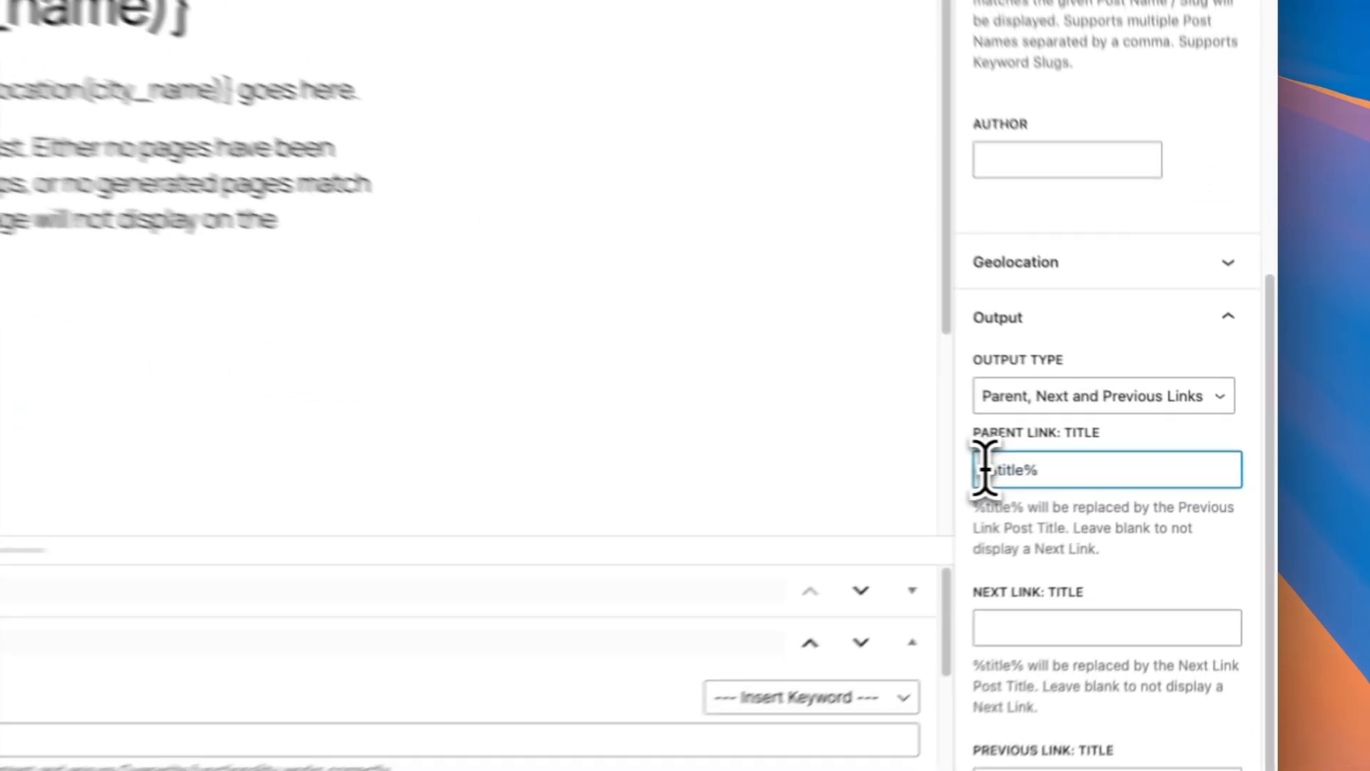
pyautogui.write('Back to')
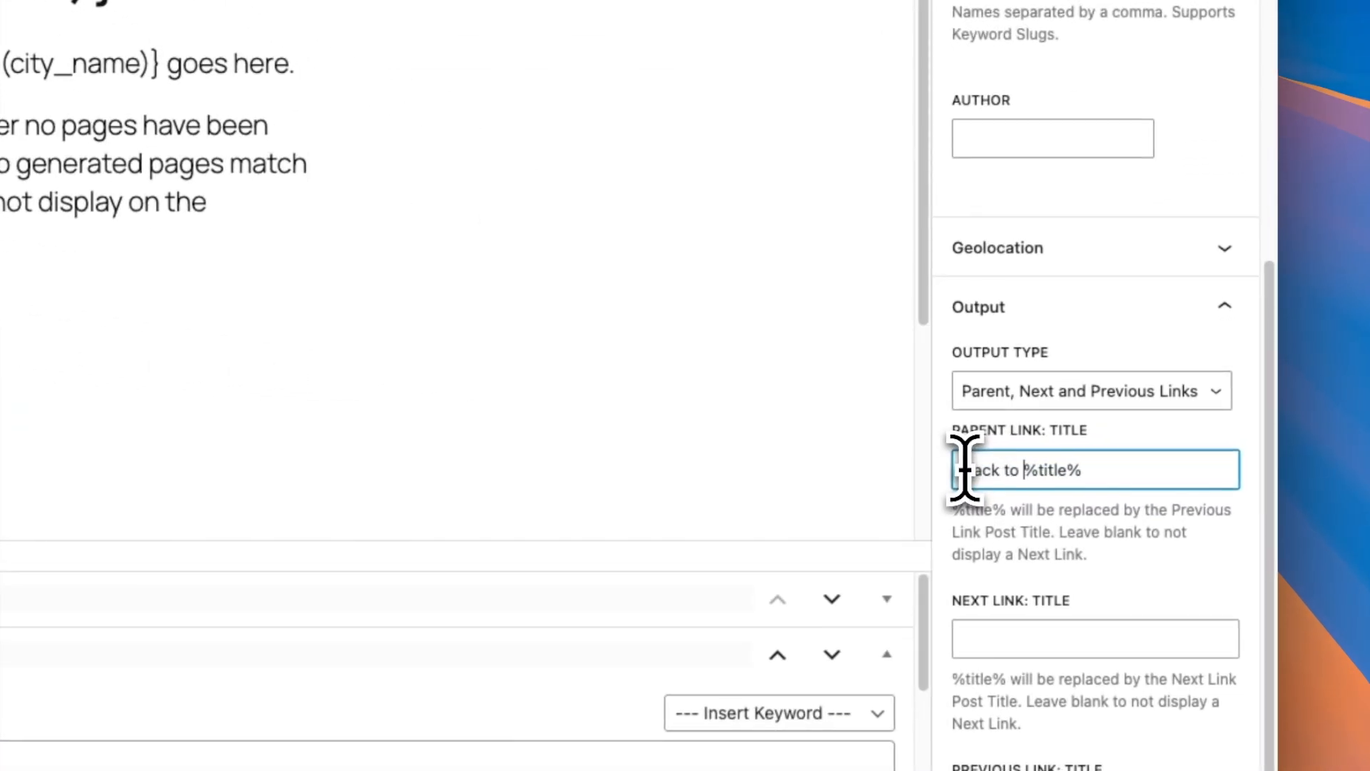
pyautogui.hotkey('alt', 'shift', 'Right')
pyautogui.write('custom_f')
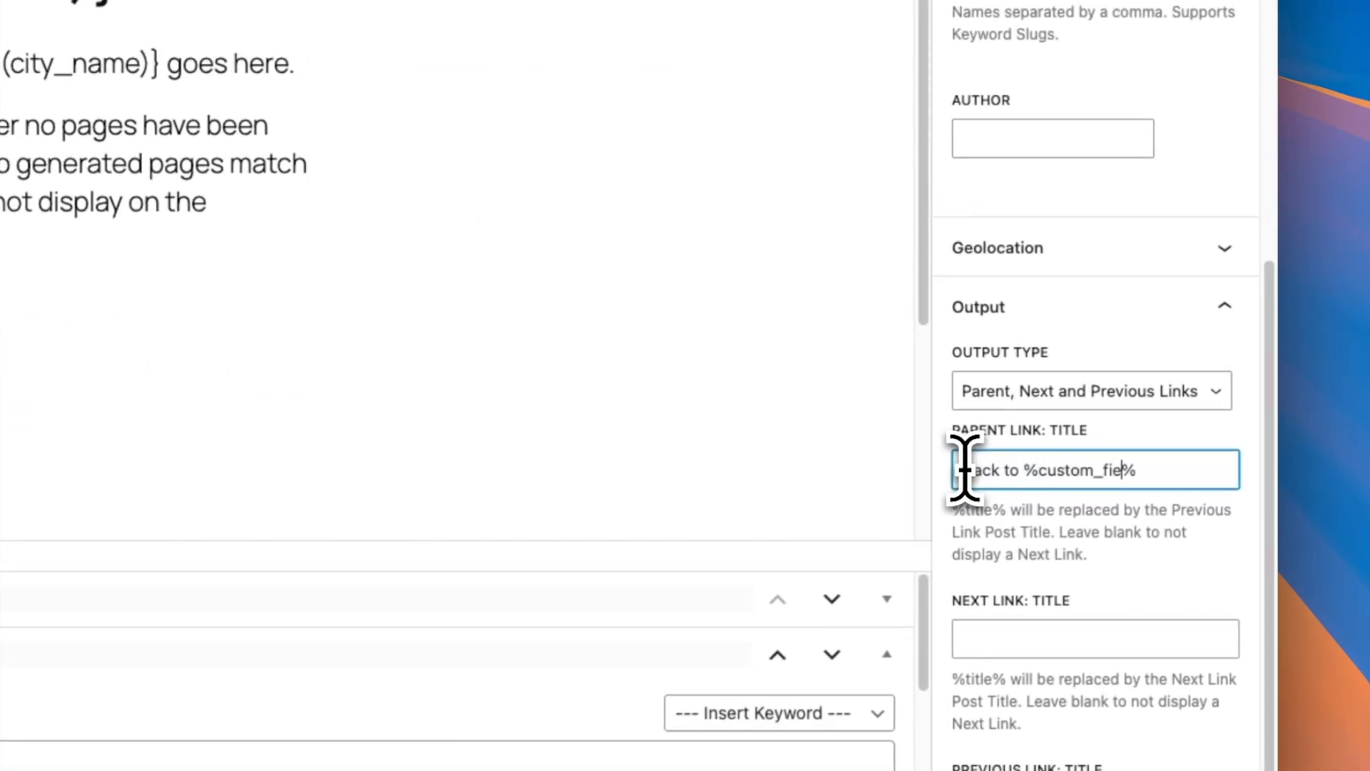
pyautogui.write('ield_service')
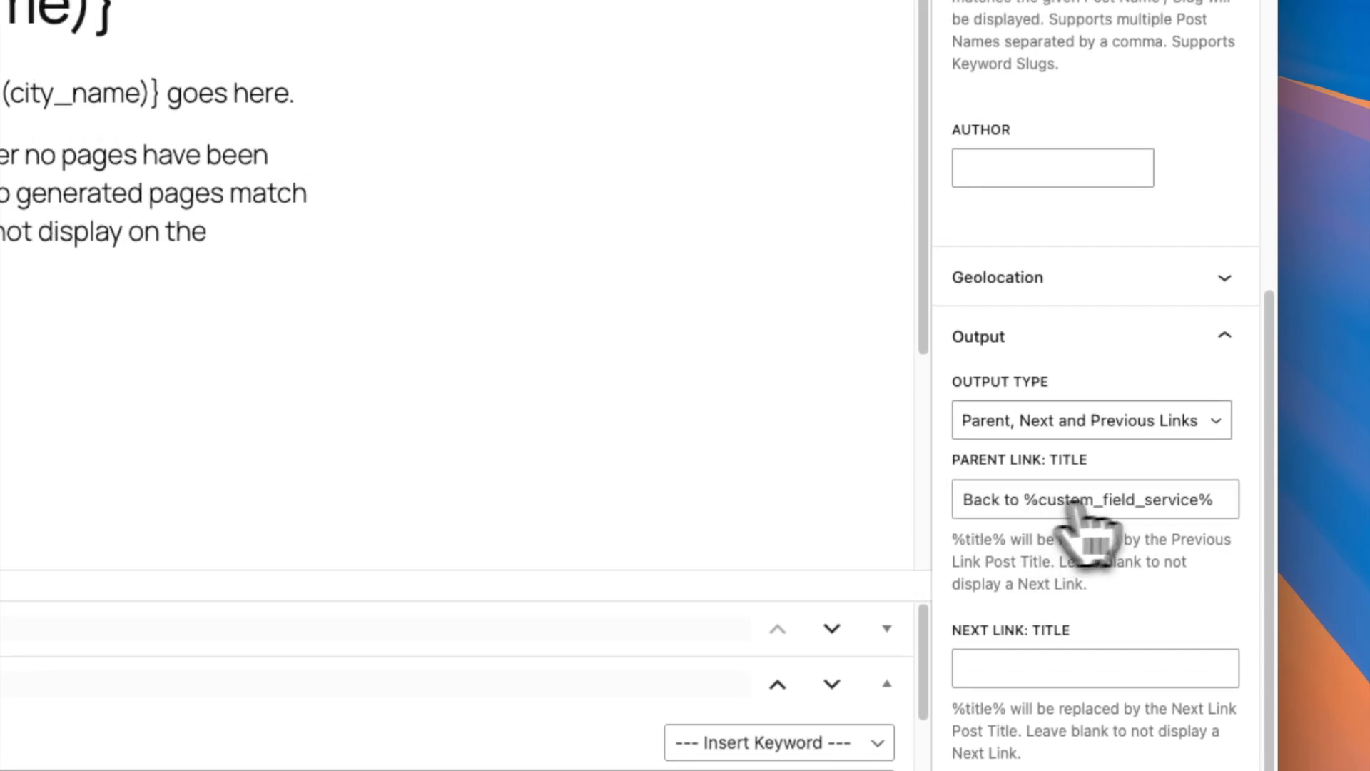
pyautogui.press('super+s')
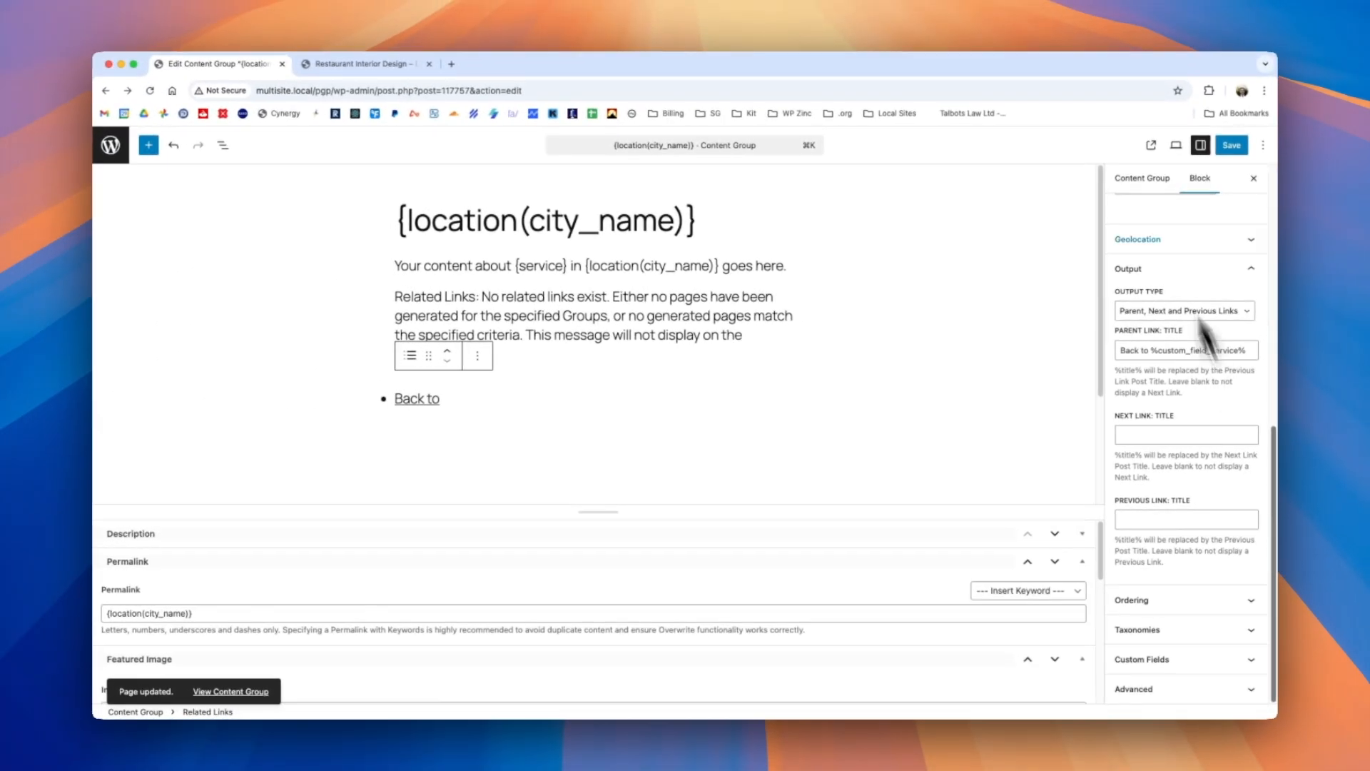
# Regenerate the group's pages via browser and follow the hotel Amqui page's Back to Hotel link to its parent page
pyautogui.click(1145, 180)
pyautogui.scroll(-10, 1273, 285)
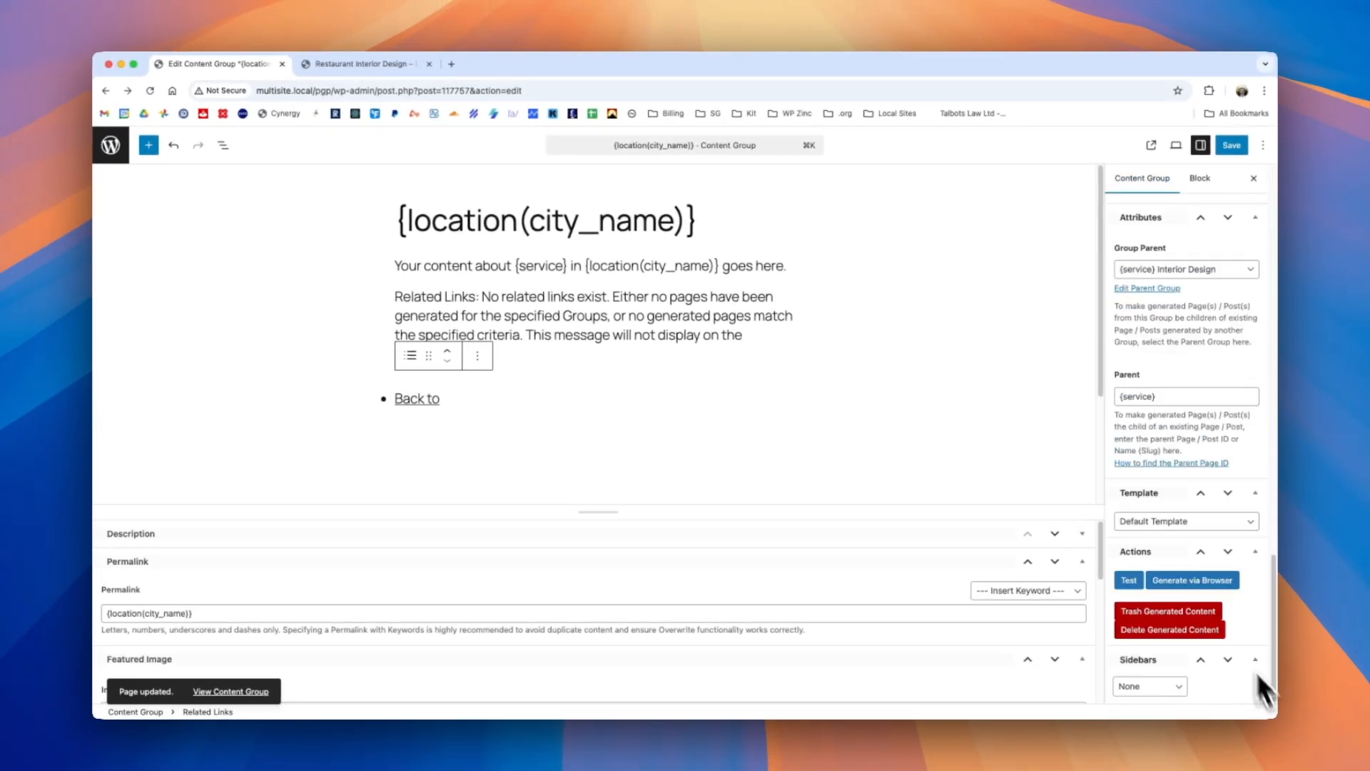
pyautogui.click(1202, 579)
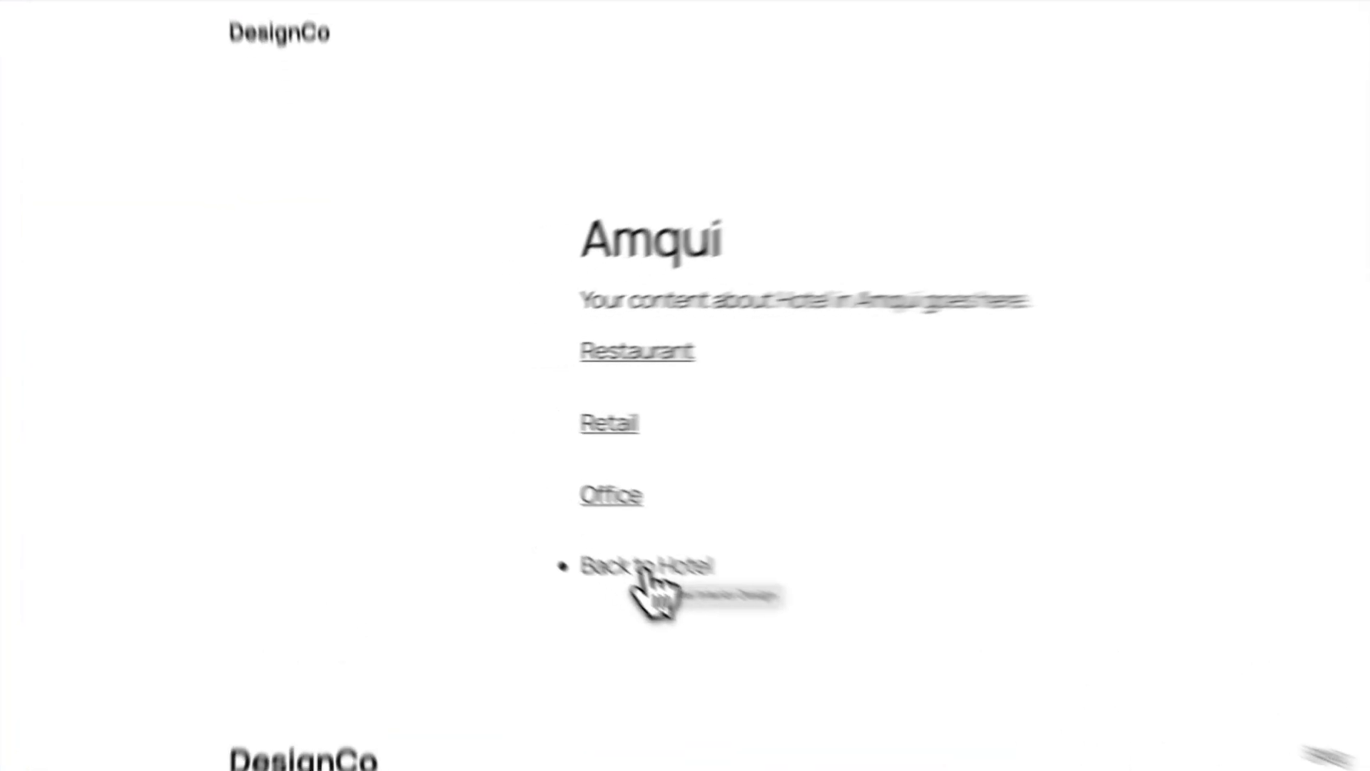
pyautogui.click(528, 498)
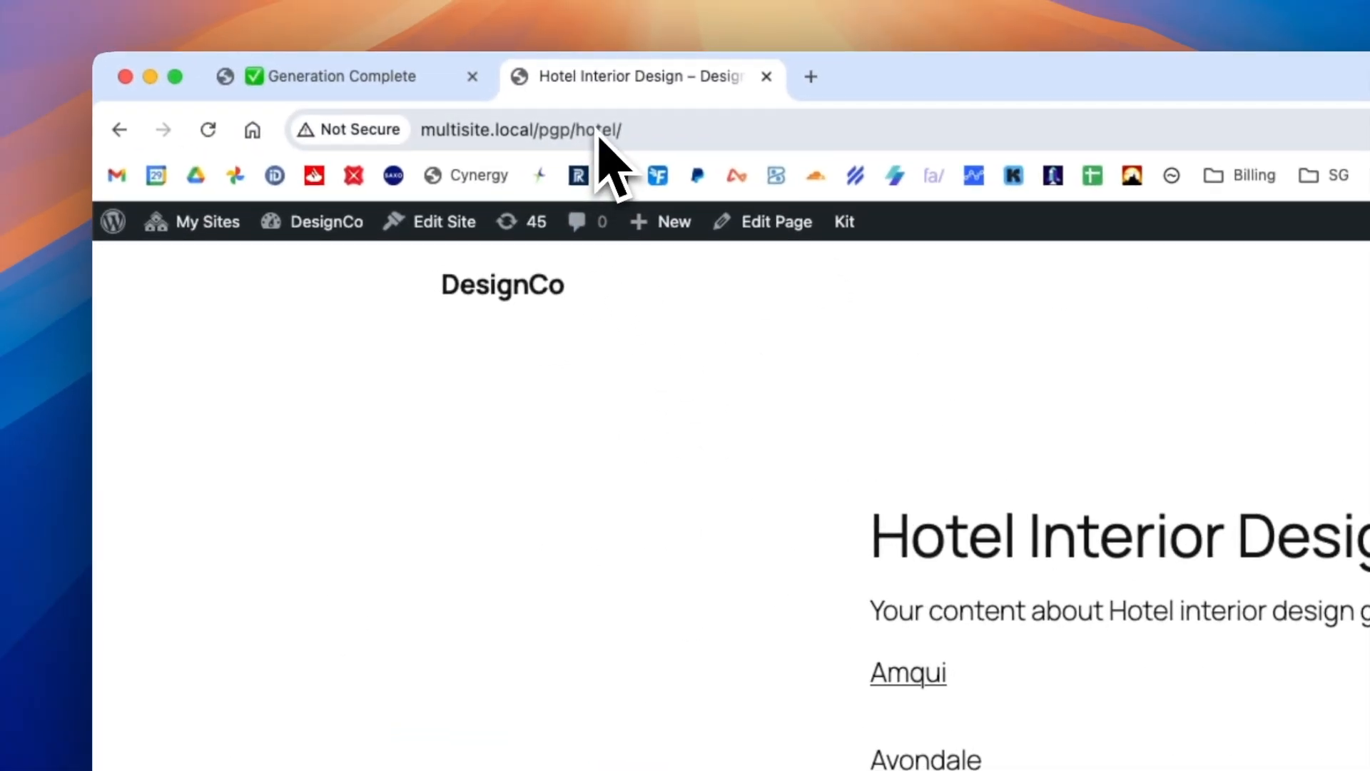